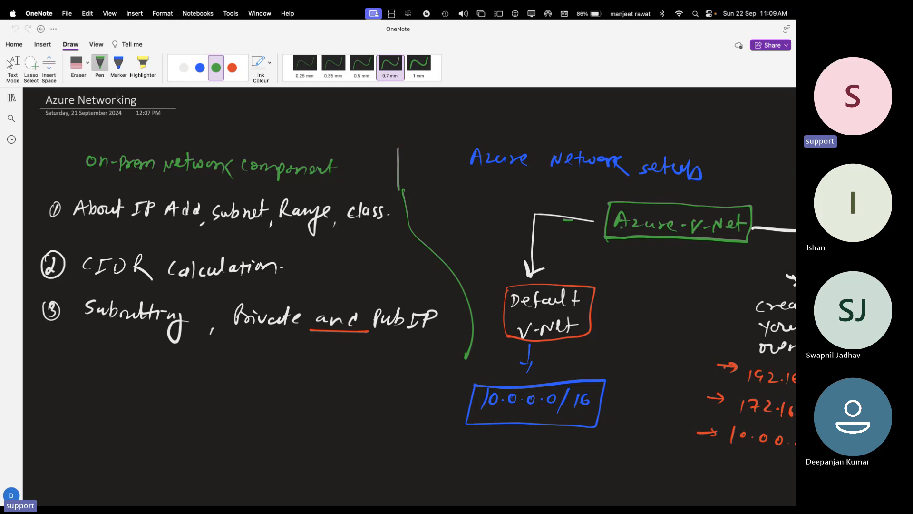
Check the Teams meeting's additional actions, then return to the Azure Networking notes
key("ctrl+Right")
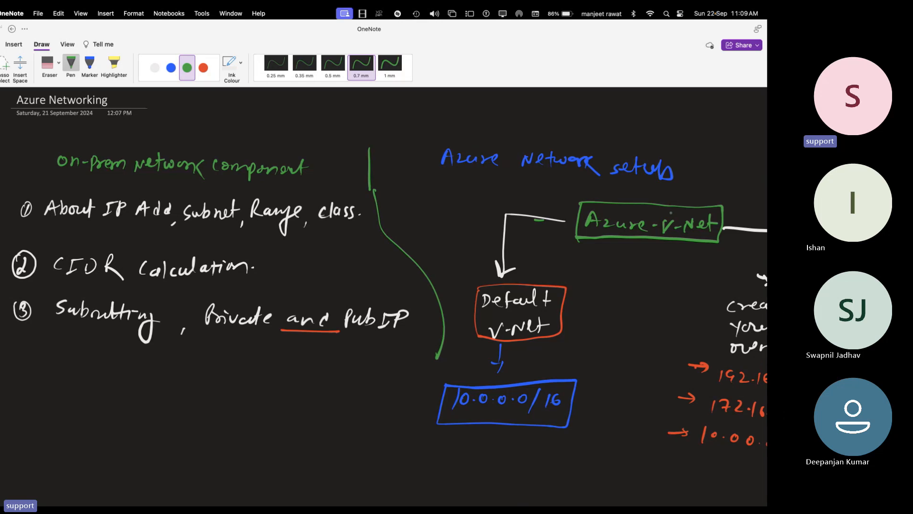
left_click(615, 45)
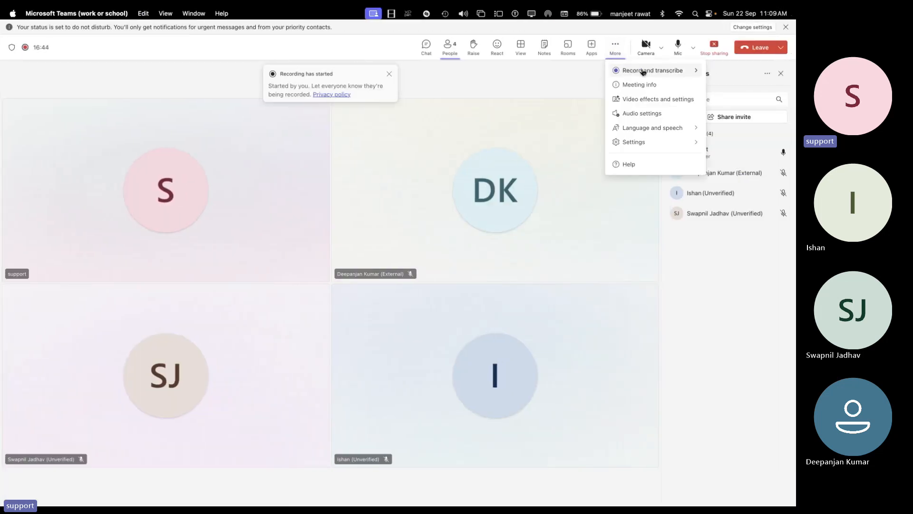
mouse_move(642, 73)
key("ctrl+Left")
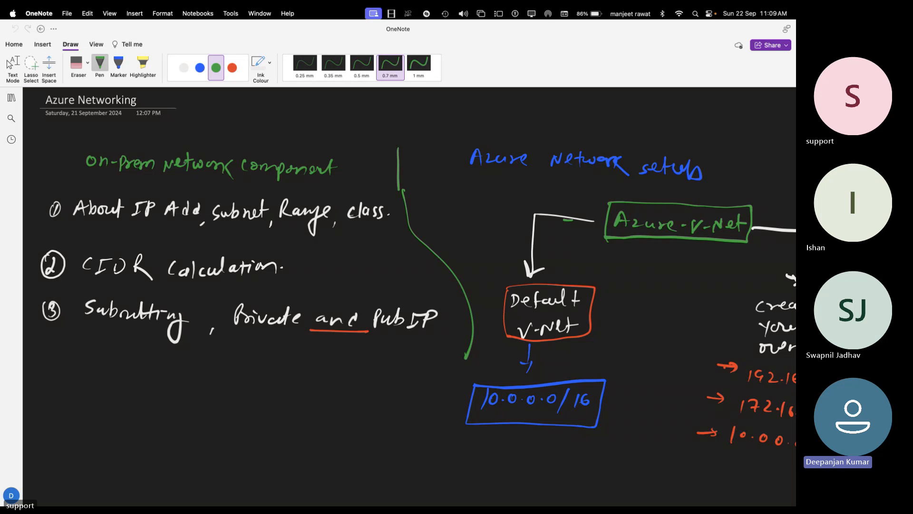
Draw green check marks beside on-prem topics 1, 2 and 3
scroll(418, 277, "up", 1)
scroll(409, 295, "down", 5)
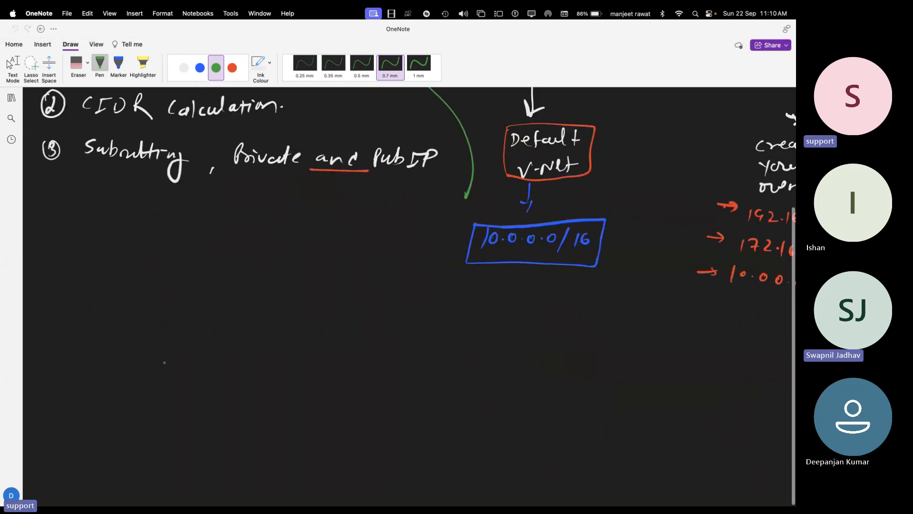
scroll(409, 295, "up", 5)
scroll(409, 295, "right", 8)
scroll(409, 295, "left", 10)
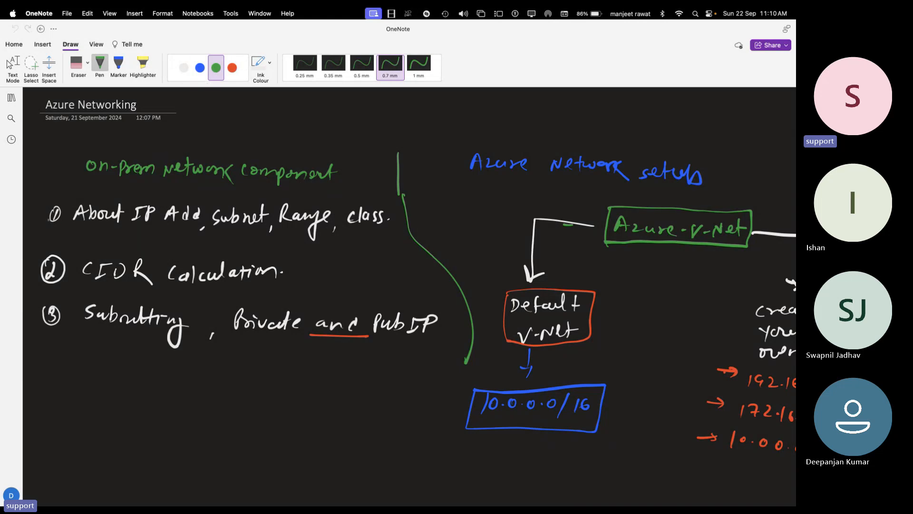
left_click_drag(37, 211, 49, 206)
left_click_drag(25, 260, 45, 247)
left_click_drag(29, 326, 50, 309)
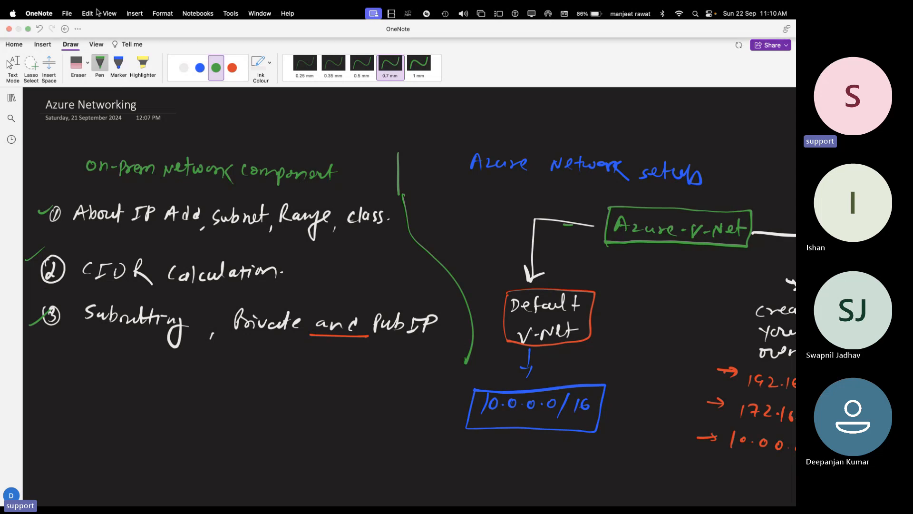
Open the About AVD page from the notebook's sections and pages list
left_click(12, 97)
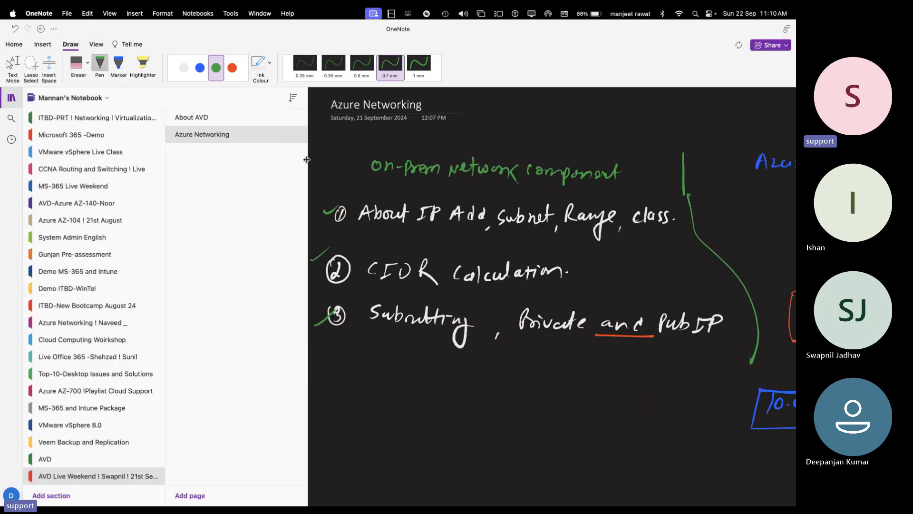
left_click(243, 108)
left_click(242, 120)
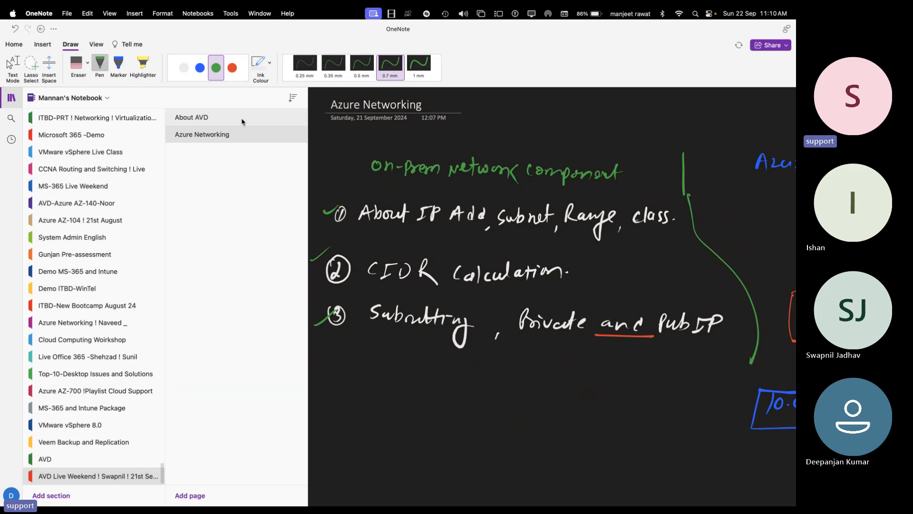
left_click(199, 123)
scroll(457, 222, "right", 5)
scroll(457, 222, "left", 4)
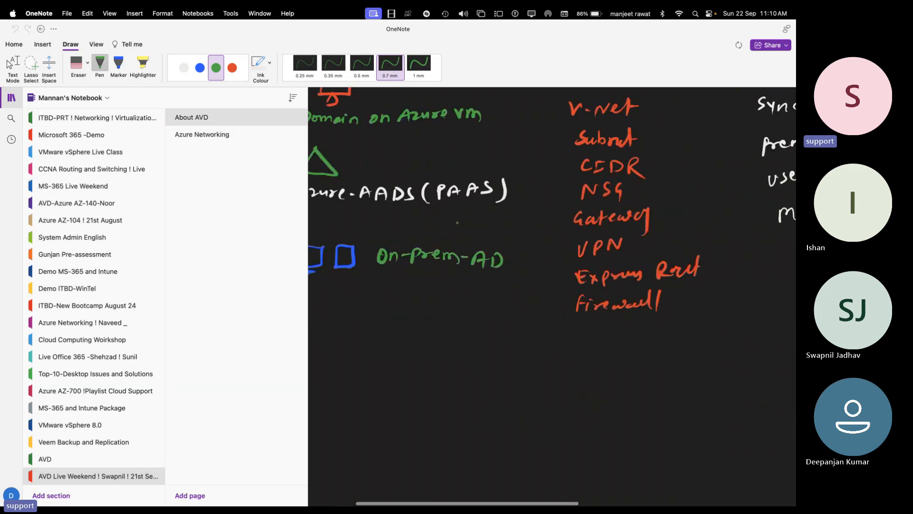
scroll(457, 222, "left", 1)
Hide the page list and read through the About AVD page
left_click(10, 99)
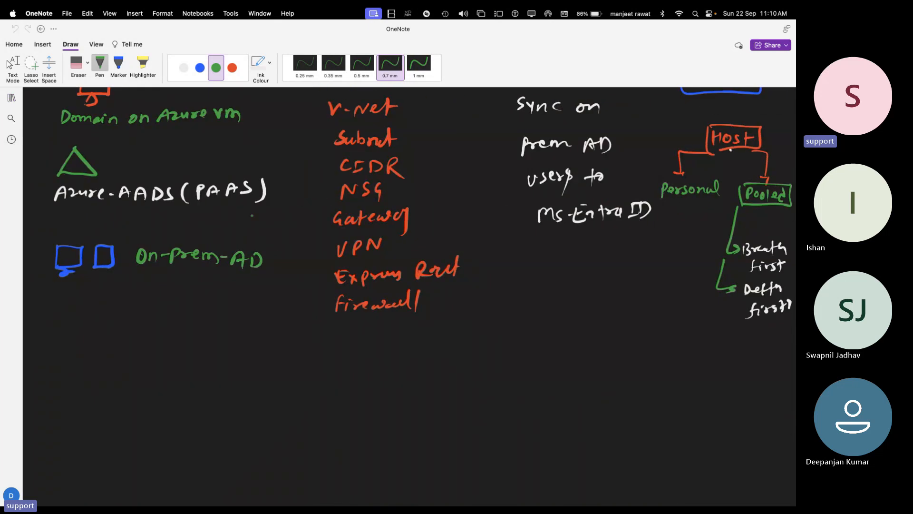
scroll(409, 295, "up", 5)
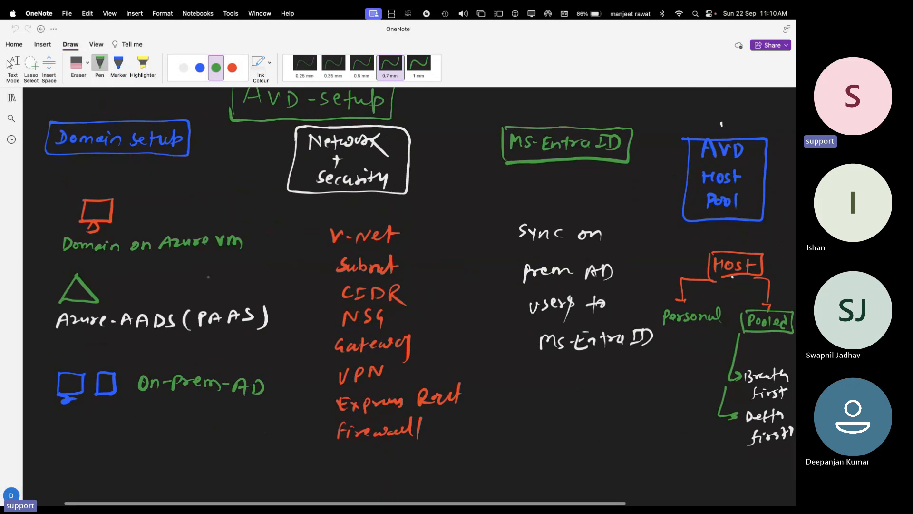
scroll(208, 277, "up", 10)
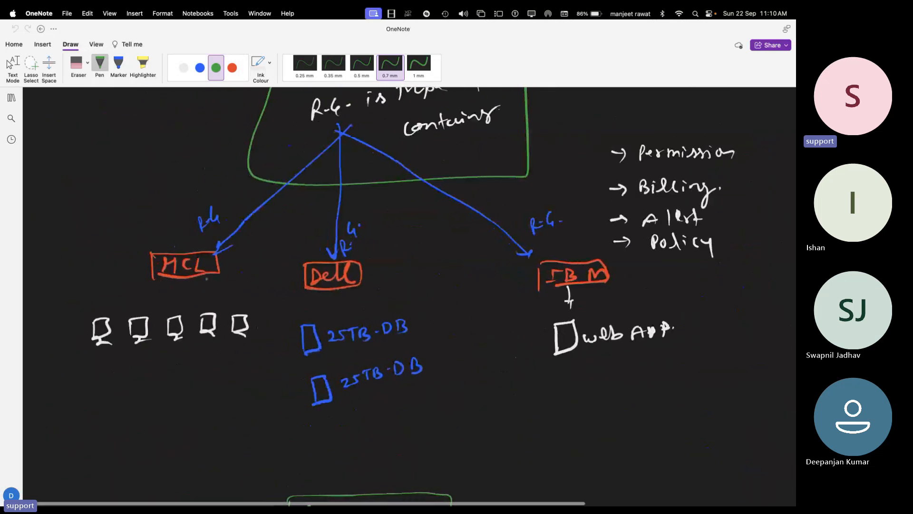
scroll(409, 295, "down", 10)
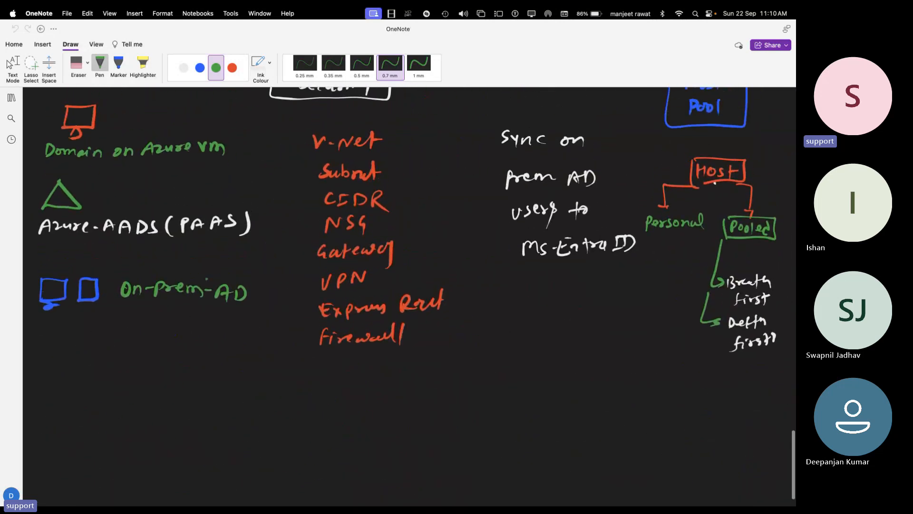
left_click(207, 280)
scroll(306, 220, "up", 3)
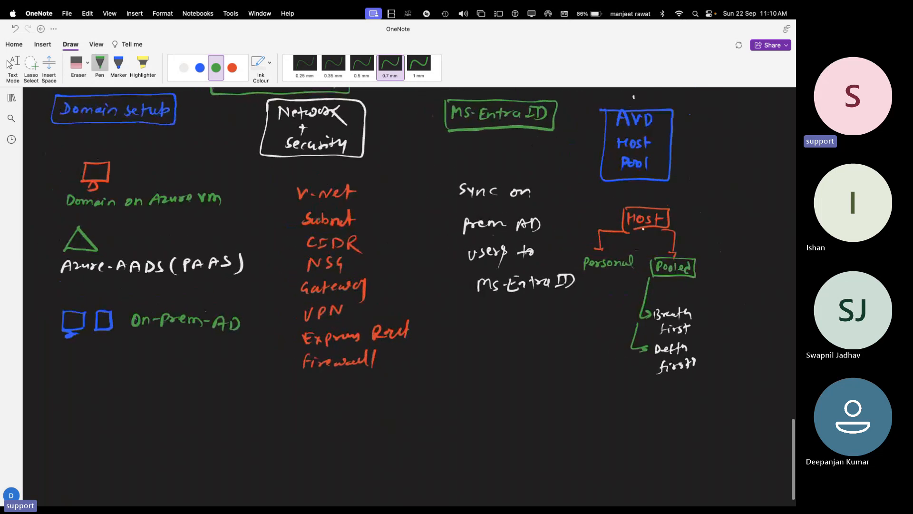
scroll(206, 312, "left", 1)
scroll(179, 185, "up", 2)
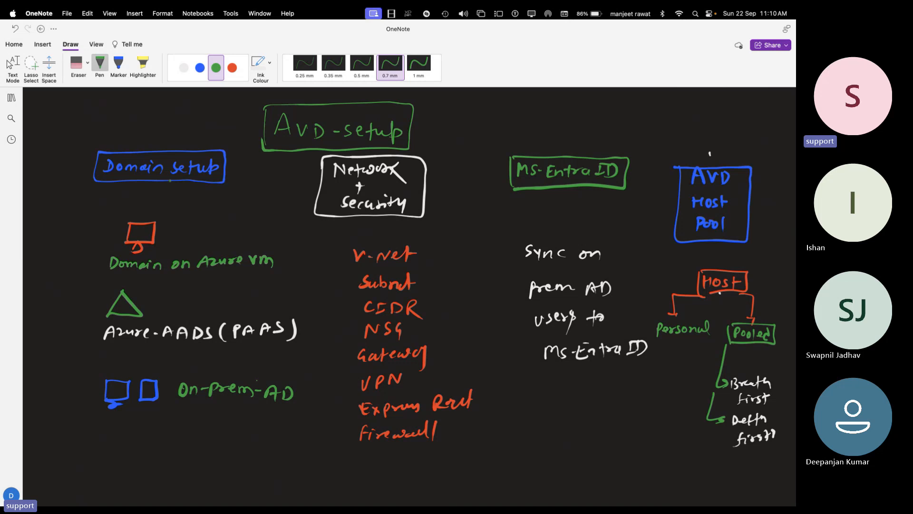
scroll(409, 285, "down", 5)
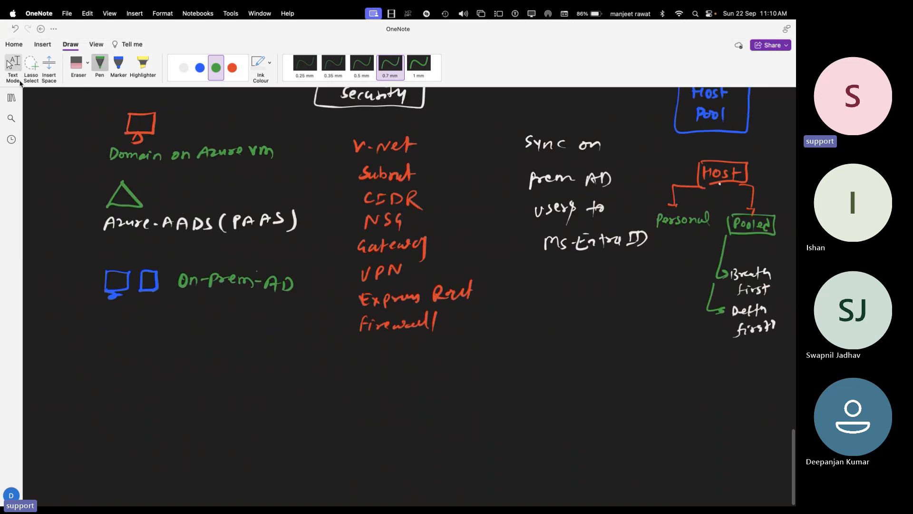
Go back to the Azure Networking page and hide the page list again
left_click(11, 98)
left_click(230, 135)
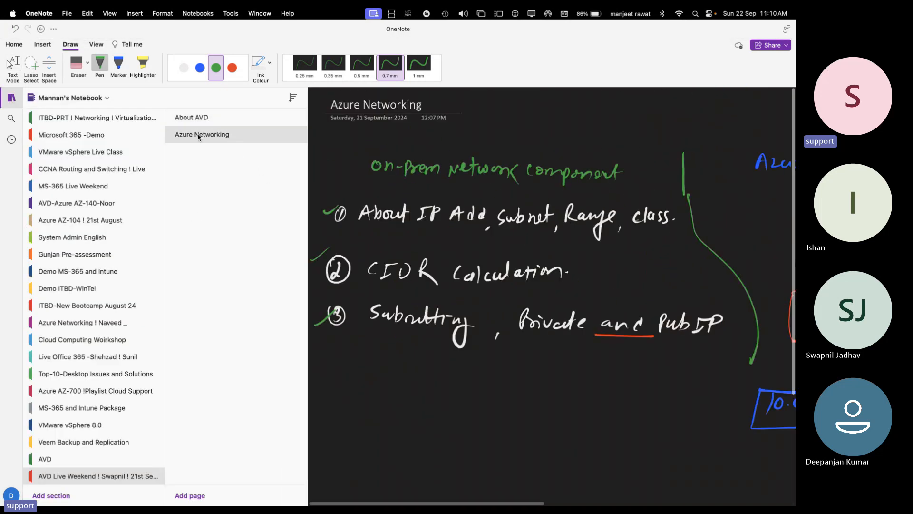
left_click(13, 100)
In blank space, draw a green triangle representing the v-Net
scroll(150, 242, "down", 4)
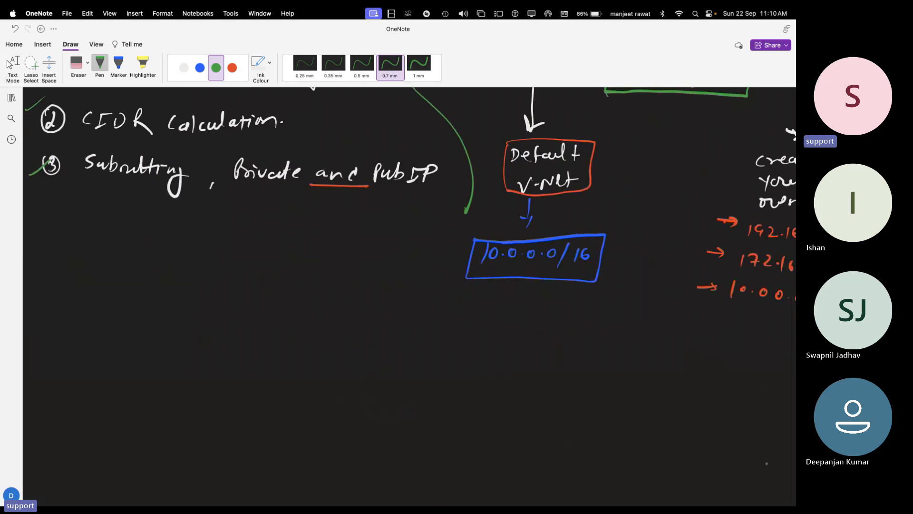
scroll(409, 295, "down", 8)
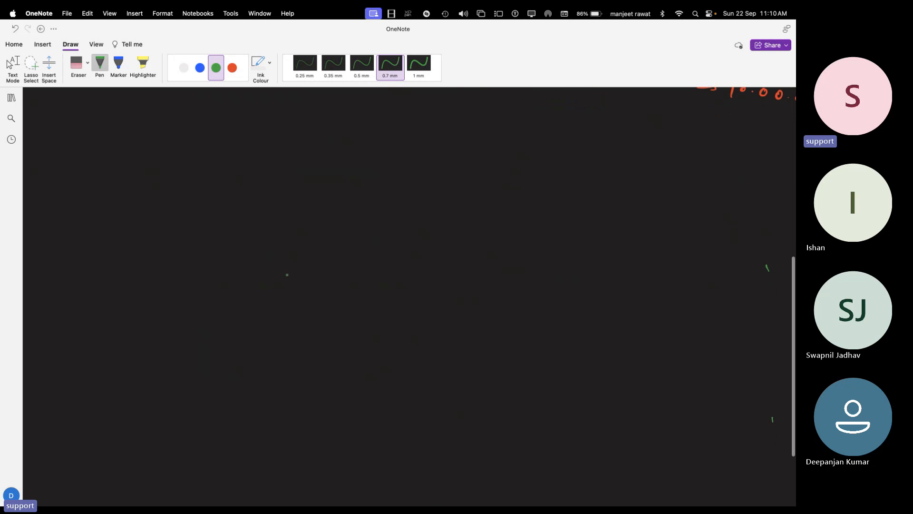
left_click(199, 67)
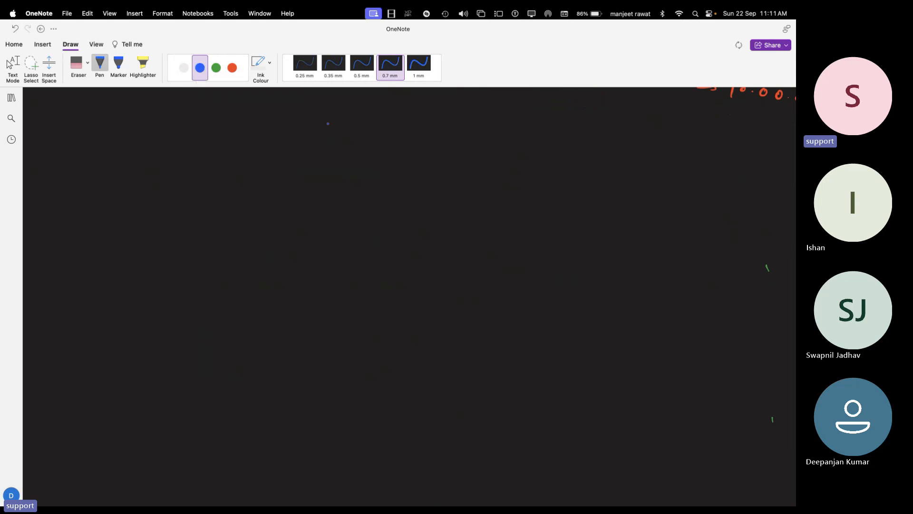
left_click(216, 68)
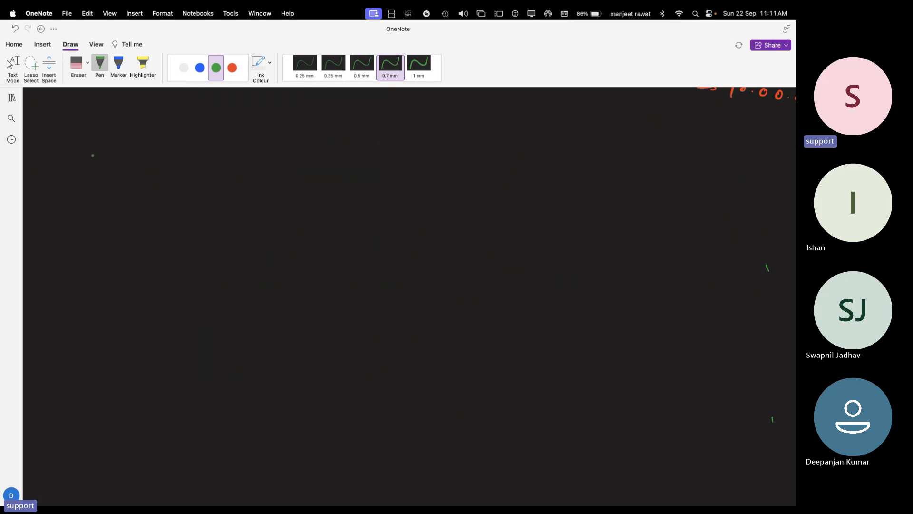
mouse_move(76, 176)
left_mouse_down()
mouse_move(94, 144)
mouse_move(107, 173)
mouse_move(70, 178)
mouse_move(86, 193)
mouse_move(97, 195)
mouse_move(150, 156)
mouse_move(144, 162)
mouse_move(160, 155)
mouse_move(161, 163)
left_mouse_up()
Sketch a white monitor labelled vm-SRV-19, with its ADDS role written below in green
left_click(184, 67)
mouse_move(161, 145)
left_mouse_down()
mouse_move(179, 149)
mouse_move(162, 164)
left_mouse_up()
left_click_drag(168, 163, 172, 167)
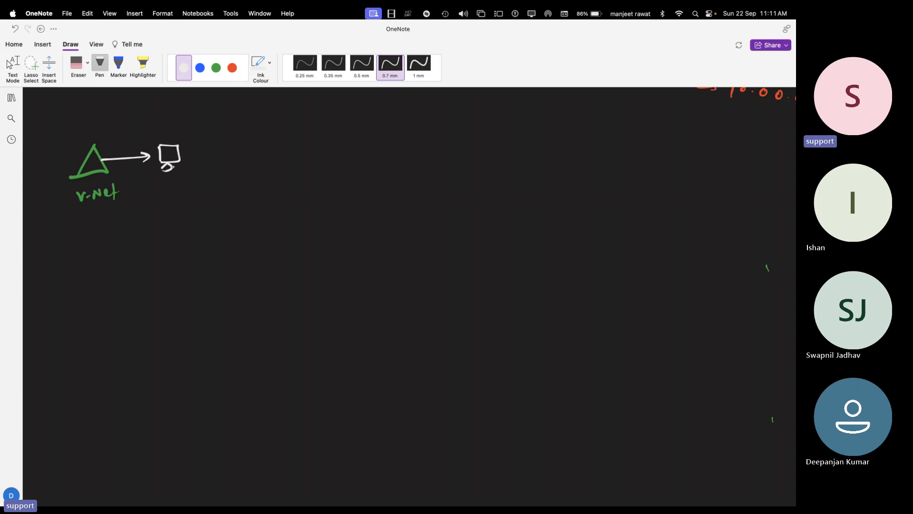
left_click_drag(154, 131, 160, 132)
left_click_drag(163, 139, 206, 137)
mouse_move(208, 128)
left_mouse_down()
mouse_move(230, 128)
mouse_move(233, 137)
left_mouse_up()
left_click(233, 127)
left_click(233, 130)
left_click_drag(246, 125, 244, 139)
left_click(216, 68)
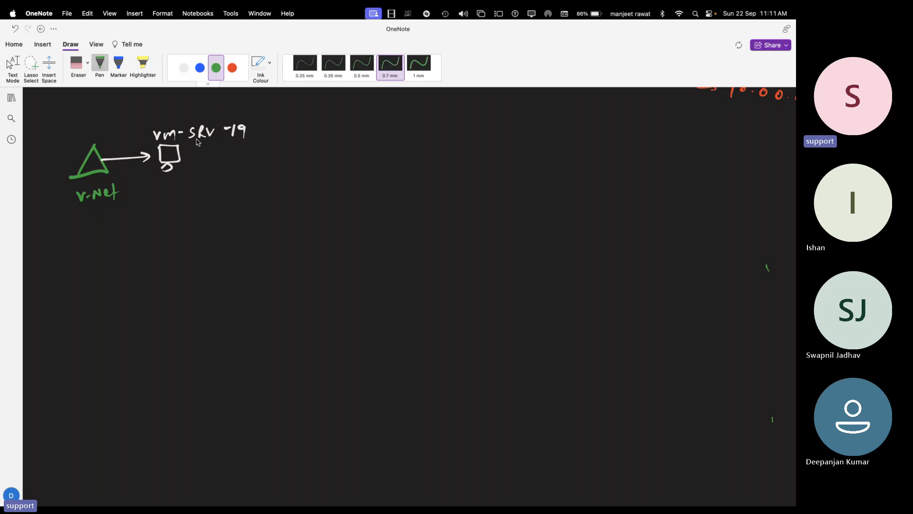
mouse_move(160, 202)
left_mouse_down()
mouse_move(165, 187)
mouse_move(172, 200)
mouse_move(193, 195)
left_mouse_up()
Draw a red arrow from the server to a red triangle labelled MS-Entra ID
left_click(232, 68)
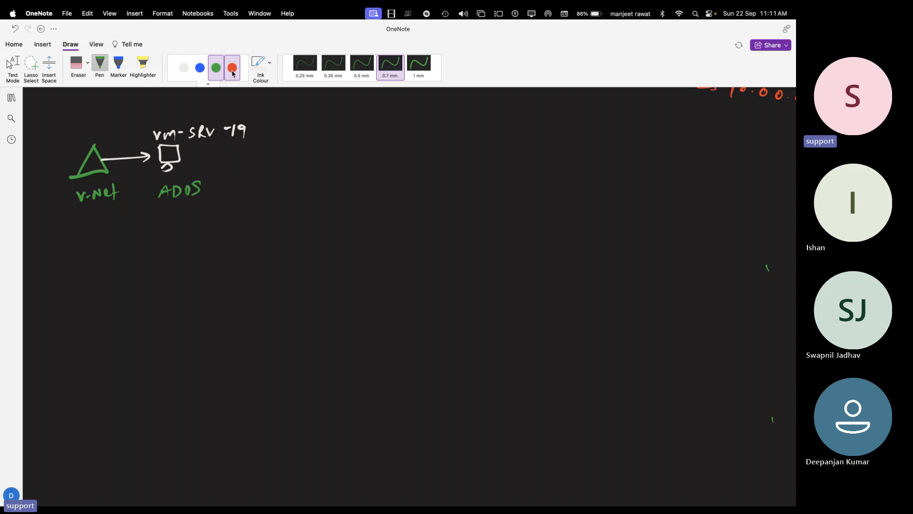
left_click_drag(181, 158, 265, 158)
mouse_move(259, 155)
left_mouse_down()
mouse_move(260, 163)
mouse_move(297, 156)
mouse_move(290, 146)
mouse_move(297, 156)
left_mouse_up()
left_click(275, 160)
left_click_drag(271, 188, 307, 187)
left_click_drag(309, 181, 318, 184)
mouse_move(323, 174)
left_mouse_down()
mouse_move(324, 186)
mouse_move(329, 178)
left_mouse_up()
mouse_move(329, 177)
left_mouse_down()
mouse_move(342, 184)
mouse_move(303, 209)
left_mouse_up()
left_click_drag(303, 197, 305, 208)
Add a white arrow leading to a green rectangle labelled AVD-Pool
left_click(186, 69)
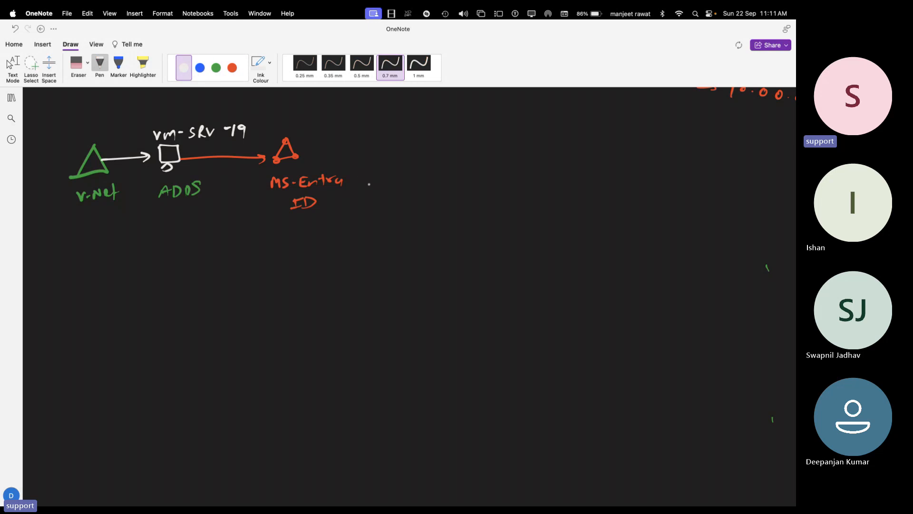
mouse_move(302, 149)
left_mouse_down()
mouse_move(366, 149)
mouse_move(358, 155)
mouse_move(381, 172)
left_mouse_up()
left_click(217, 69)
mouse_move(381, 139)
left_mouse_down()
mouse_move(404, 172)
mouse_move(382, 172)
mouse_move(383, 129)
mouse_move(395, 120)
mouse_move(403, 128)
left_mouse_up()
left_click_drag(412, 125, 443, 120)
left_click_drag(454, 115, 454, 127)
left_click(455, 130)
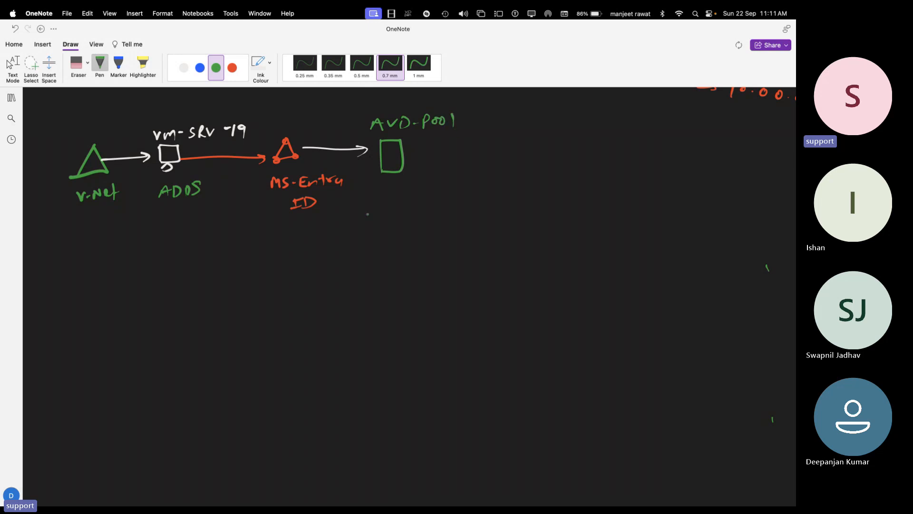
Draw blue arrows fanning from the host to three labelled Session entries
left_click(199, 68)
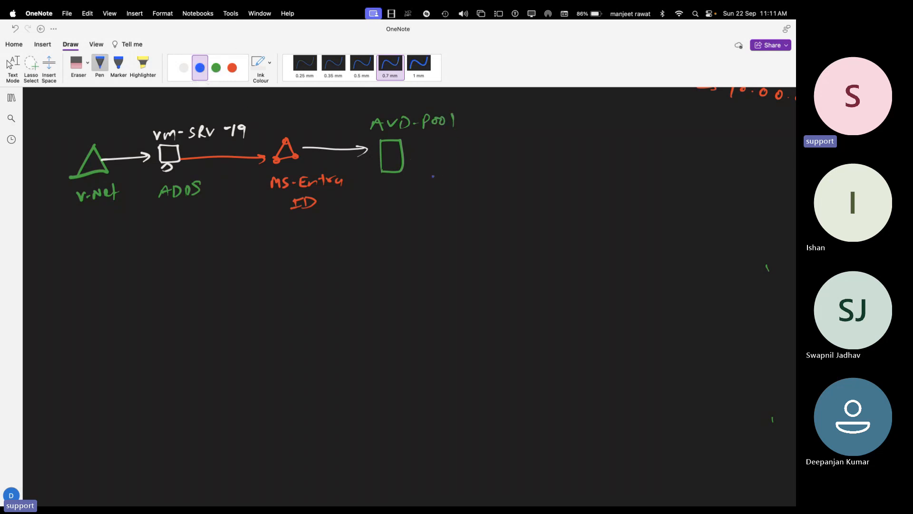
mouse_move(404, 157)
left_mouse_down()
mouse_move(454, 150)
mouse_move(446, 165)
mouse_move(481, 136)
mouse_move(482, 144)
left_mouse_up()
left_click_drag(458, 162, 482, 167)
left_click_drag(458, 172, 484, 187)
mouse_move(493, 137)
left_mouse_down()
mouse_move(488, 147)
mouse_move(530, 141)
left_mouse_up()
left_click_drag(536, 145, 542, 144)
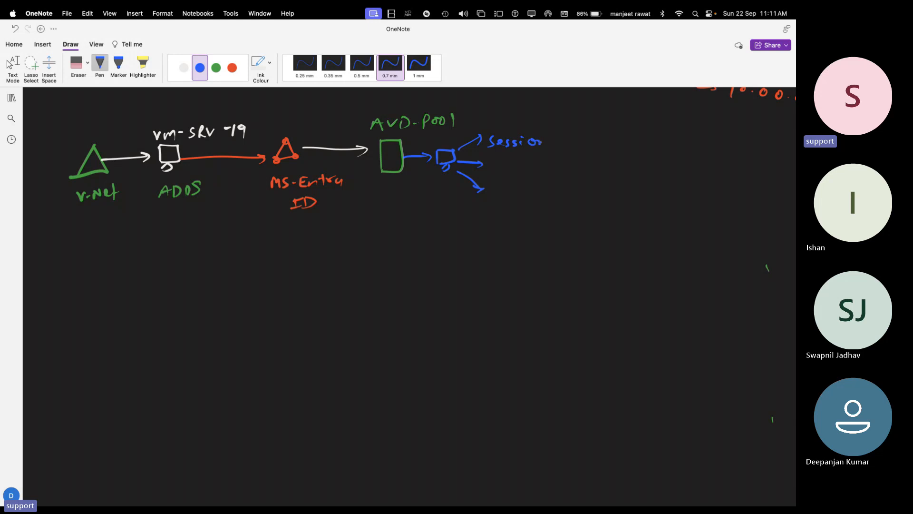
mouse_move(495, 161)
left_mouse_down()
mouse_move(489, 168)
mouse_move(503, 166)
left_mouse_up()
mouse_move(513, 161)
left_mouse_down()
mouse_move(507, 166)
mouse_move(552, 165)
left_mouse_up()
mouse_move(500, 182)
left_mouse_down()
mouse_move(492, 190)
mouse_move(508, 191)
left_mouse_up()
mouse_move(524, 183)
left_mouse_down()
mouse_move(518, 190)
mouse_move(566, 189)
left_mouse_up()
left_click(572, 188)
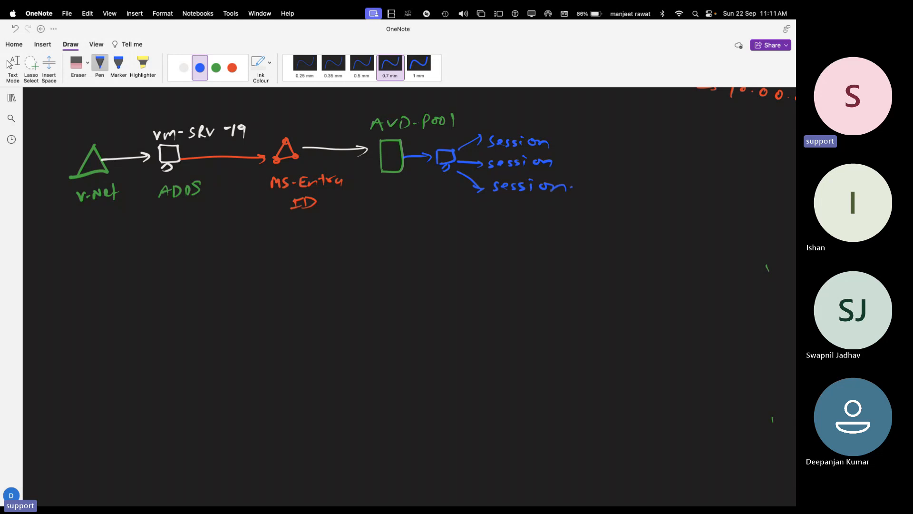
left_click(219, 65)
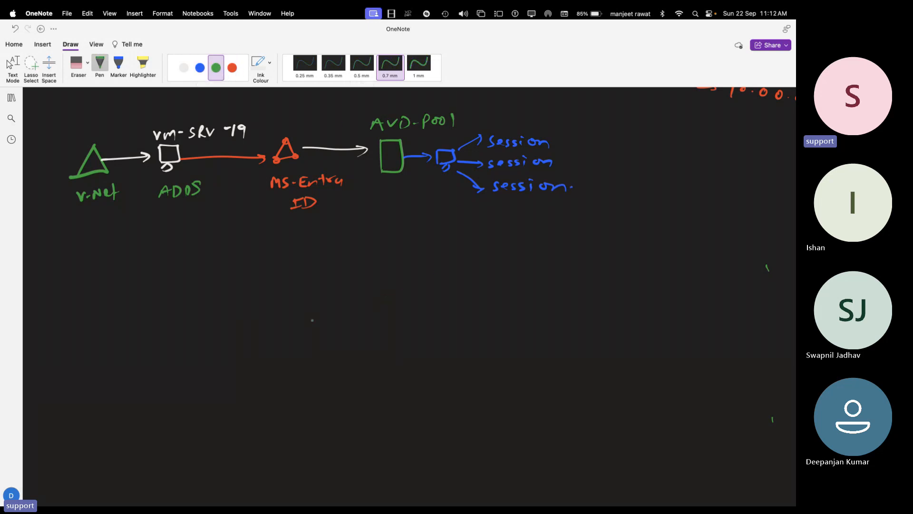
Circle the v-Net triangle in white and add a small green mark below ADDS
left_click(184, 68)
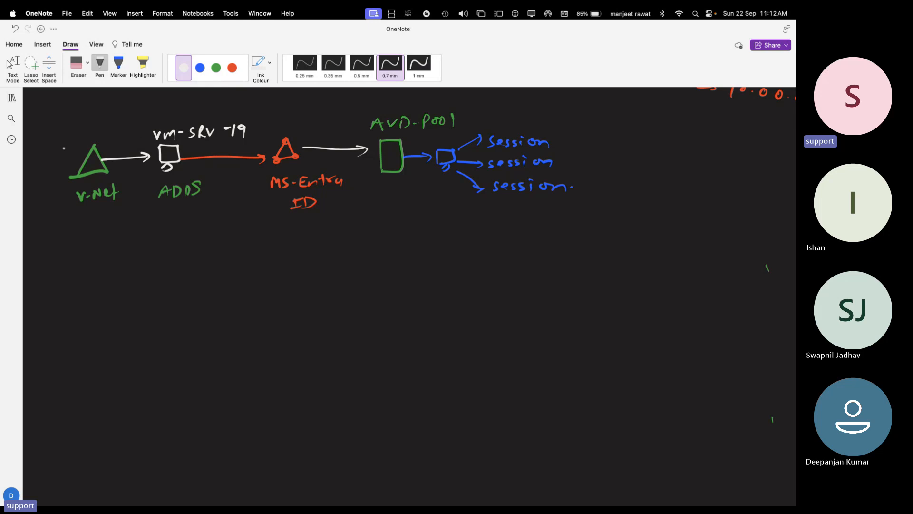
mouse_move(61, 138)
left_mouse_down()
mouse_move(50, 220)
mouse_move(150, 169)
mouse_move(48, 138)
left_mouse_up()
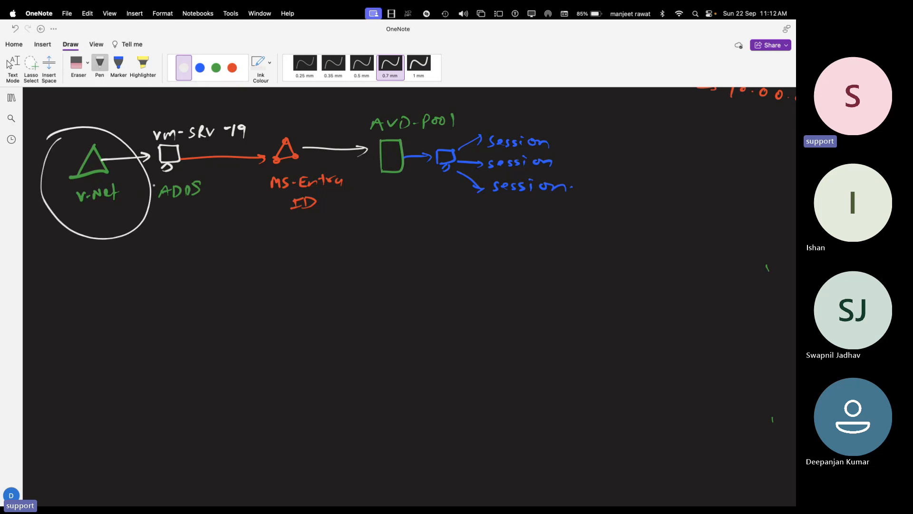
left_click(215, 67)
mouse_move(178, 215)
left_mouse_down()
mouse_move(179, 225)
mouse_move(190, 212)
left_mouse_up()
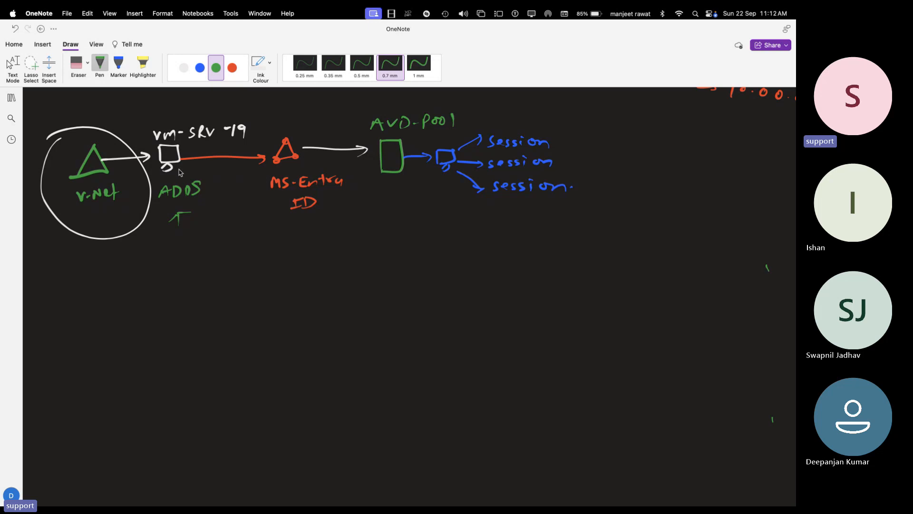
Add red check marks above vm-SRV -19, MS-Entra ID and AVD-Pool
left_click(232, 67)
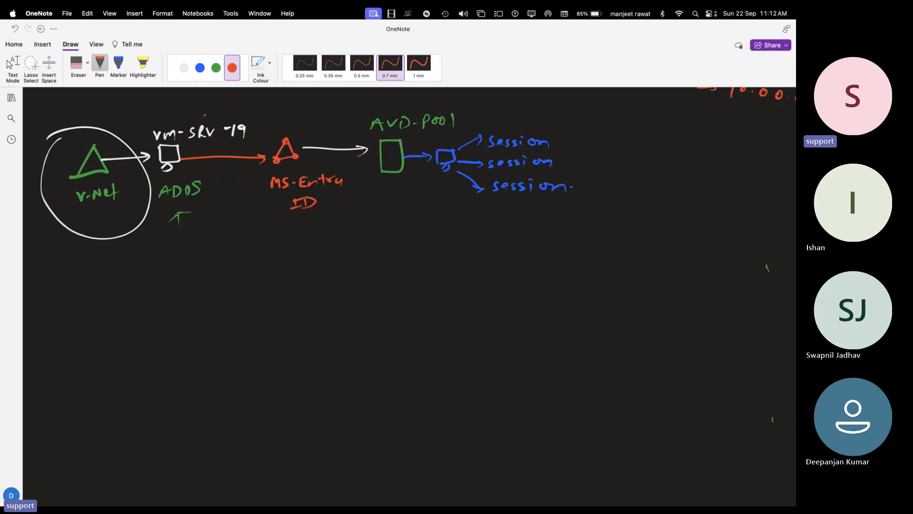
left_click_drag(180, 112, 205, 105)
left_click_drag(300, 121, 320, 115)
left_click_drag(378, 106, 395, 101)
left_click_drag(457, 113, 474, 107)
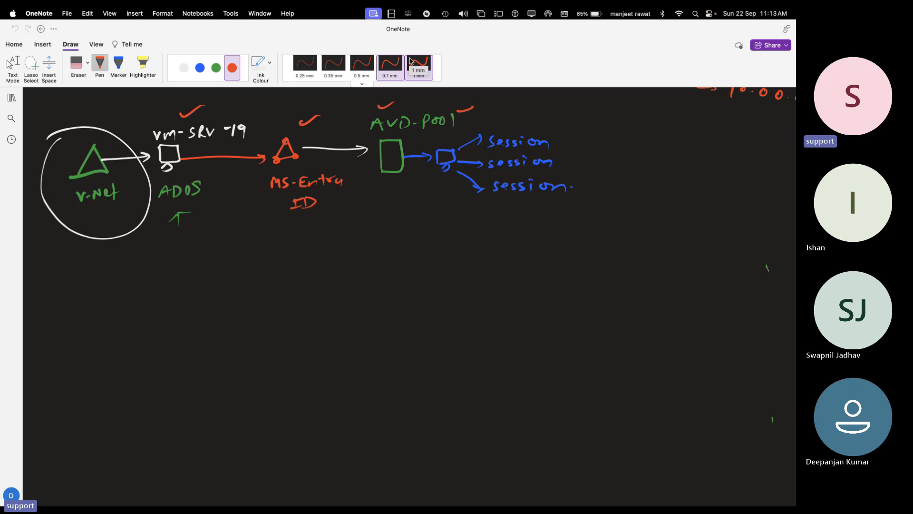
Go to the desktop and launch Google Chrome under the Person 1 profile
key("ctrl+Left")
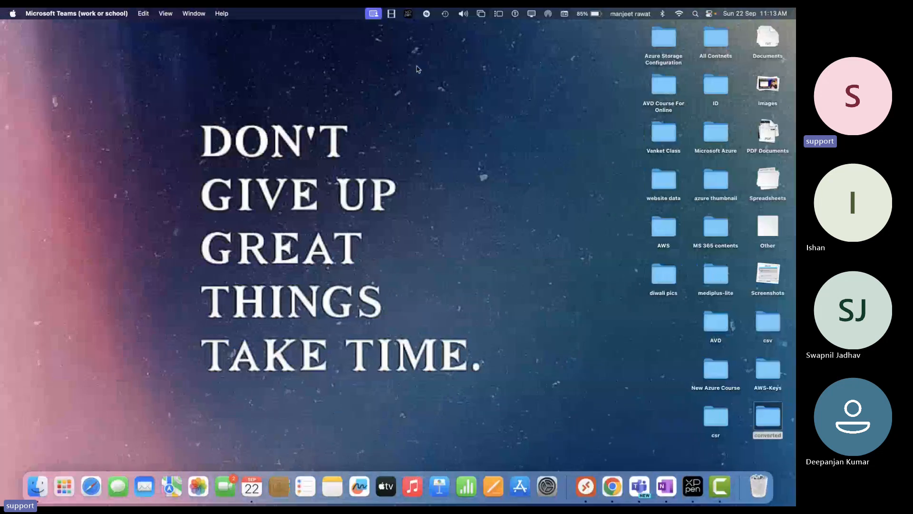
key("ctrl+Right")
key("ctrl+Left")
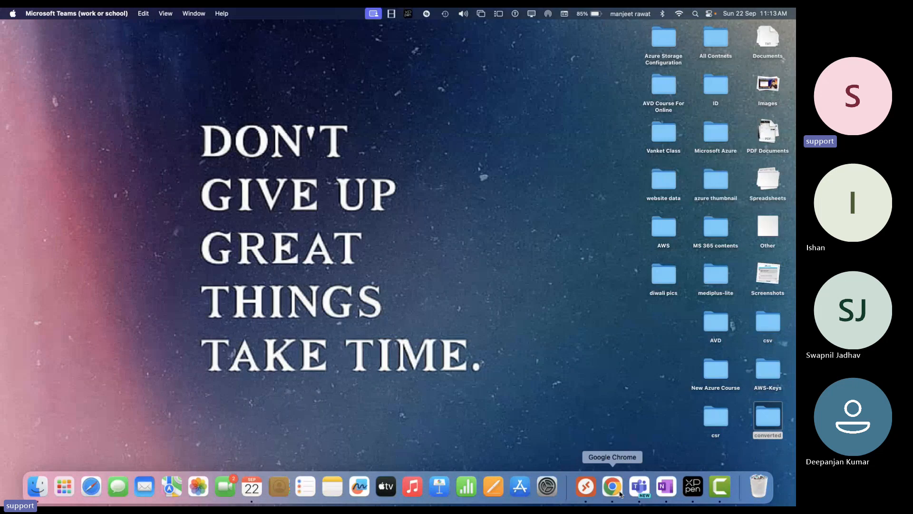
left_click(614, 483)
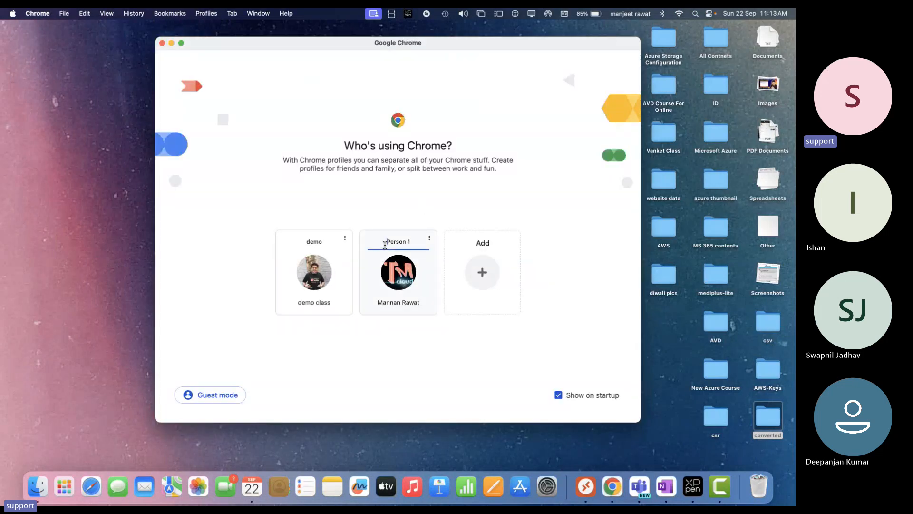
left_click(394, 272)
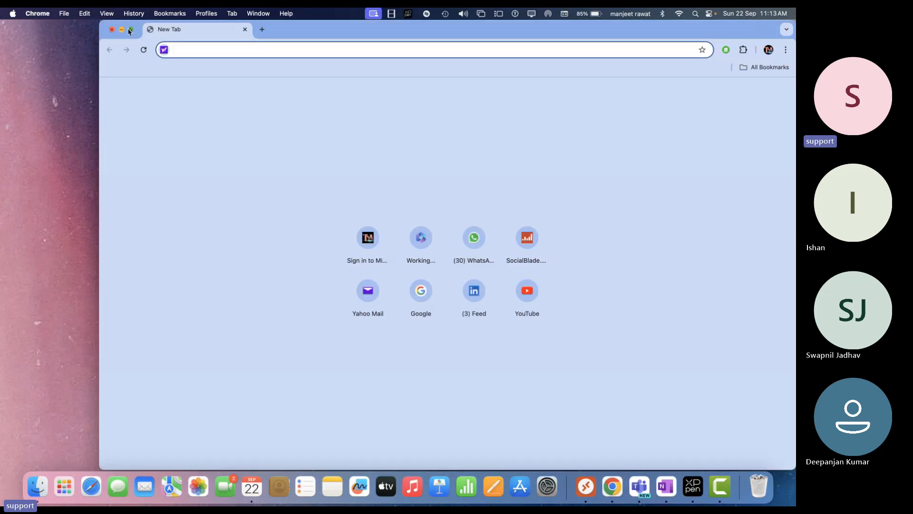
Make Chrome full screen, browse to portal.azure.com, and sign in with the chosen account
left_click(131, 30)
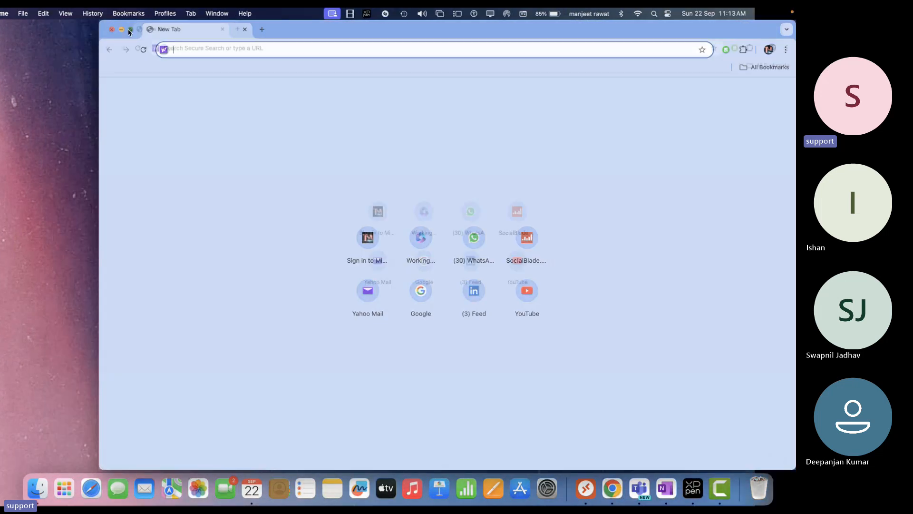
type("o")
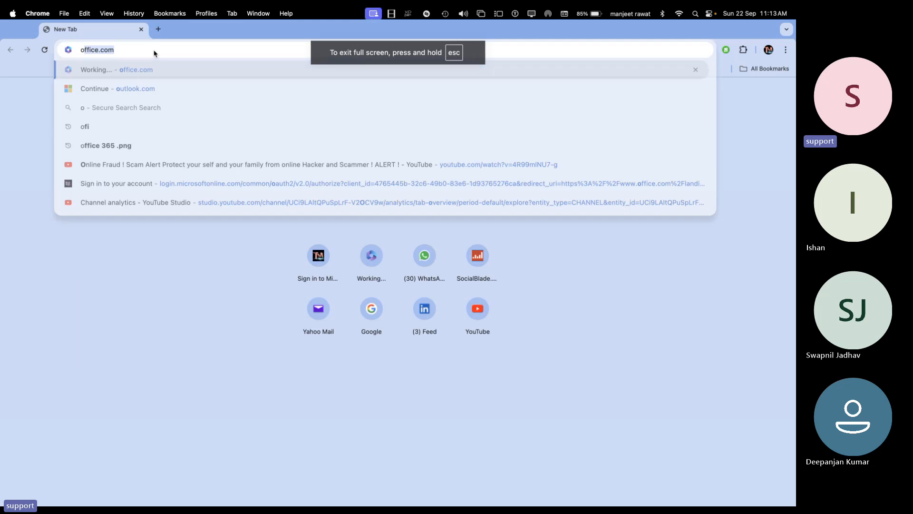
key("BackSpace")
key("BackSpace")
type("portal.azure.com")
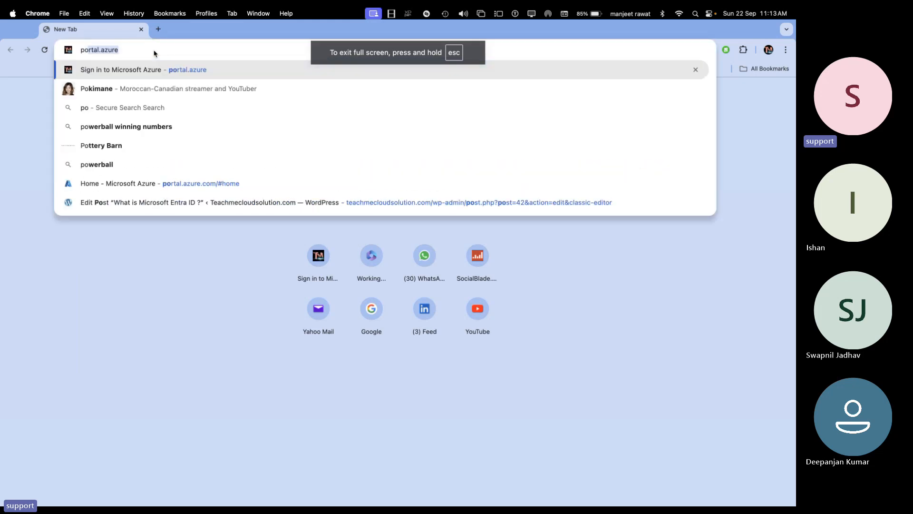
key("Return")
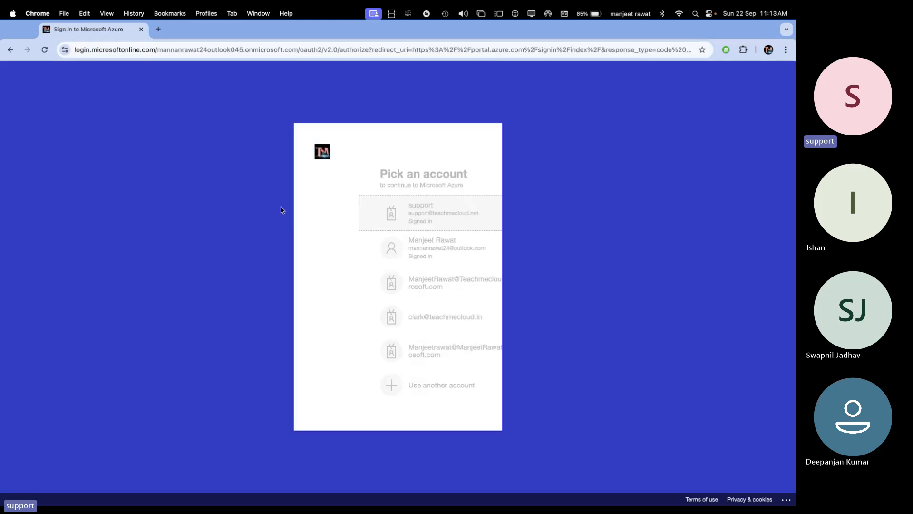
left_click(390, 250)
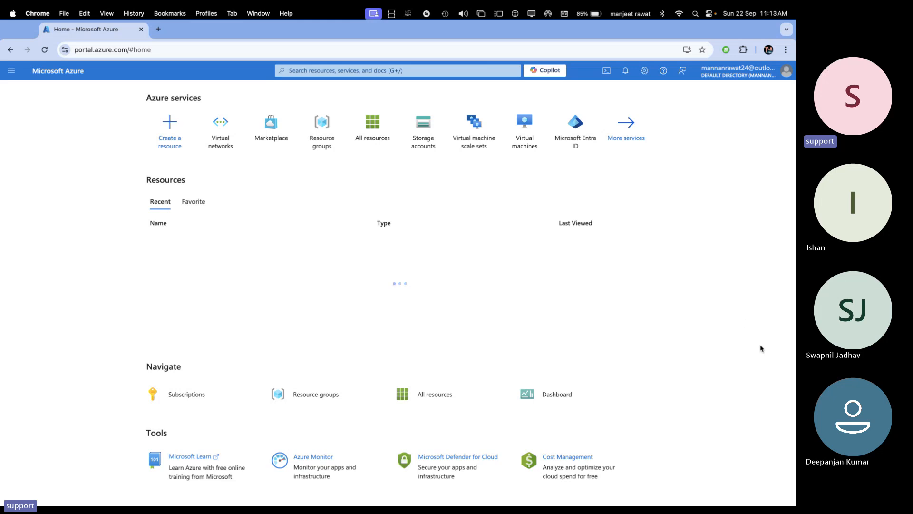
Open All resources under the General services and select every listed resource
left_click(620, 133)
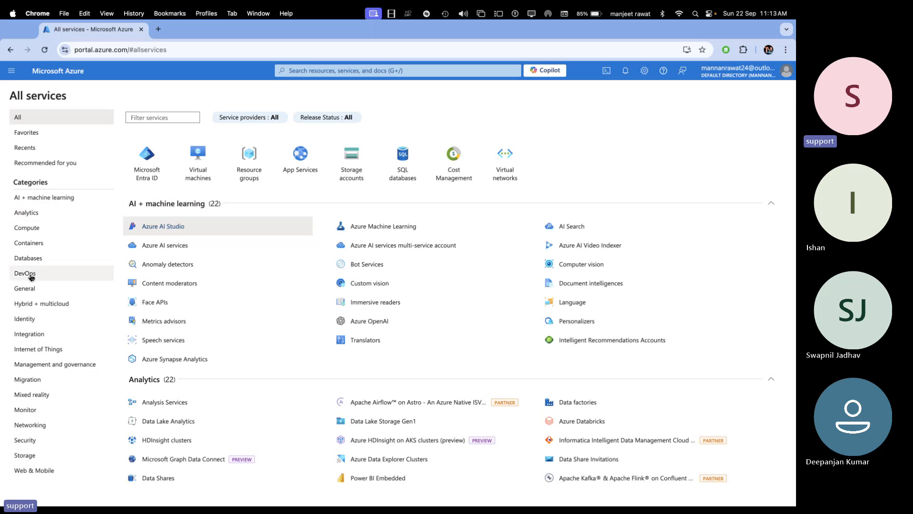
left_click(26, 289)
left_click(188, 180)
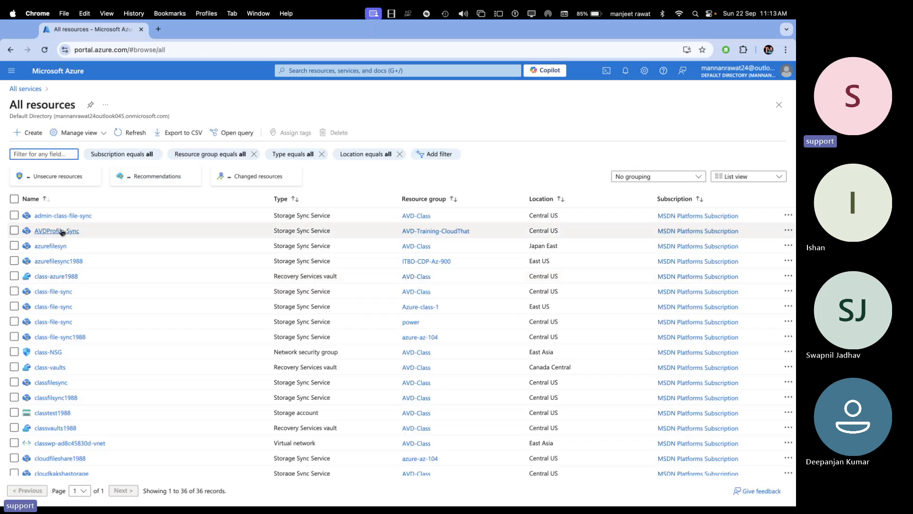
left_click(13, 198)
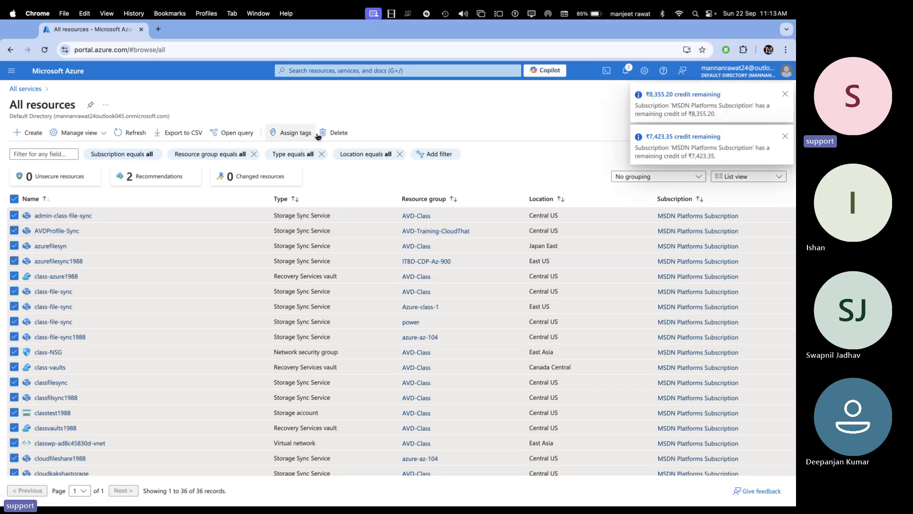
Permanently delete the 36 resources, confirming with 'delete', then open portal home in a new tab
left_click(338, 133)
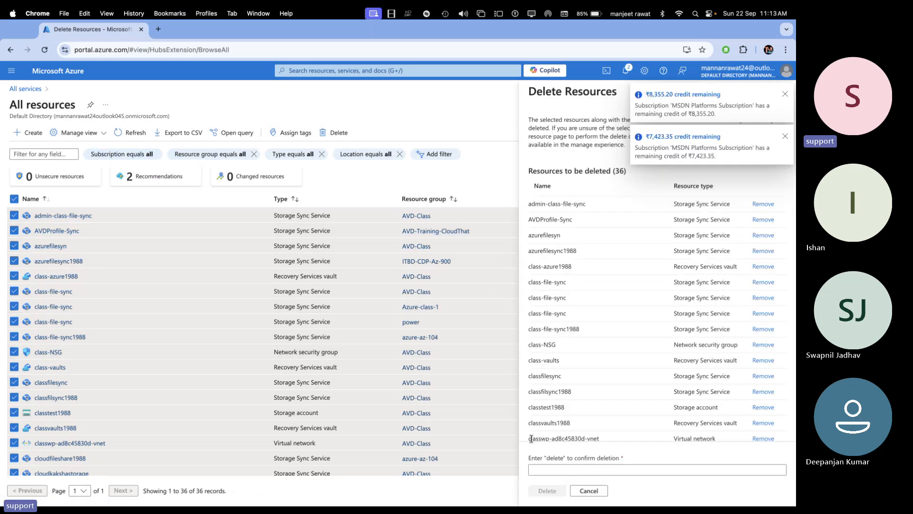
left_click(550, 471)
type("de")
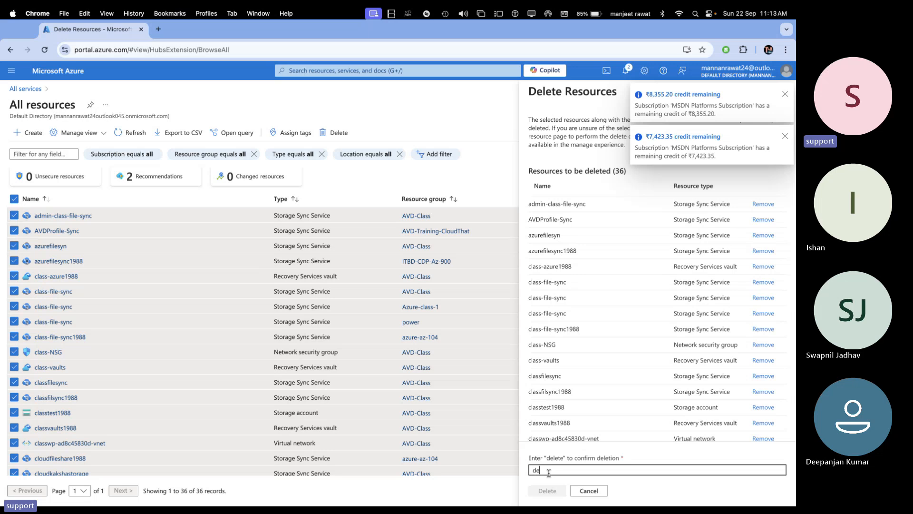
type("lete")
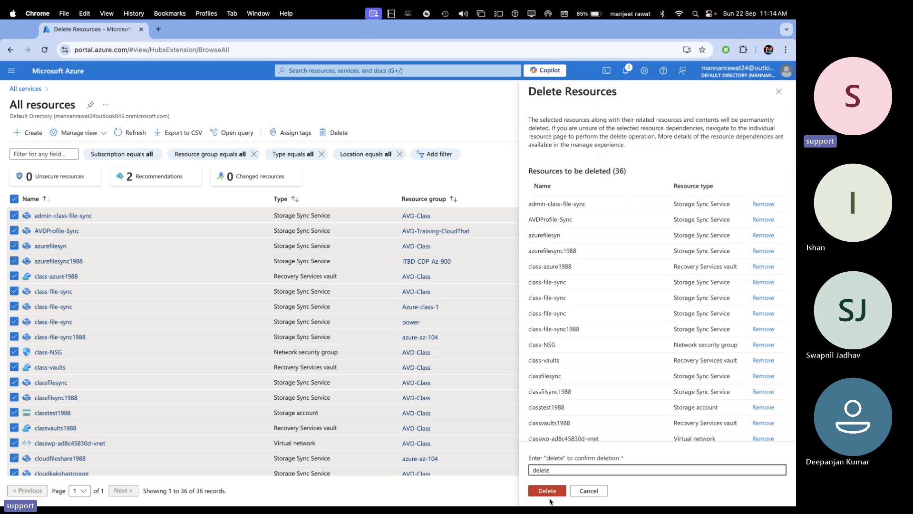
left_click(547, 490)
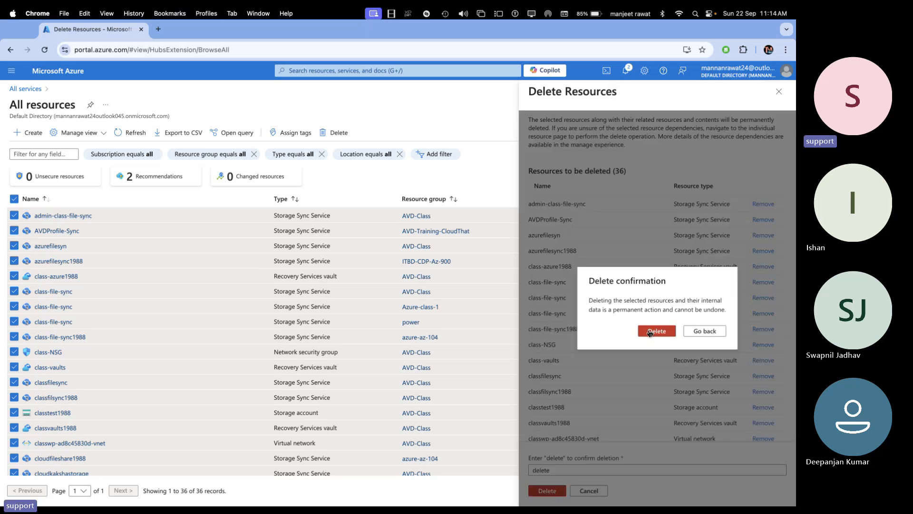
left_click(619, 383)
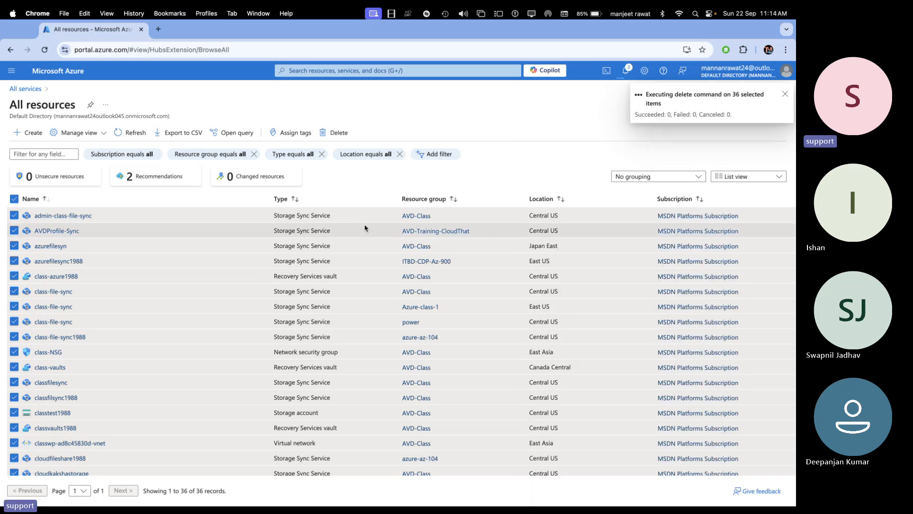
right_click(74, 73)
left_click(99, 78)
Sign in on the new tab, dismiss both credit notifications, and open Virtual networks
left_click(171, 29)
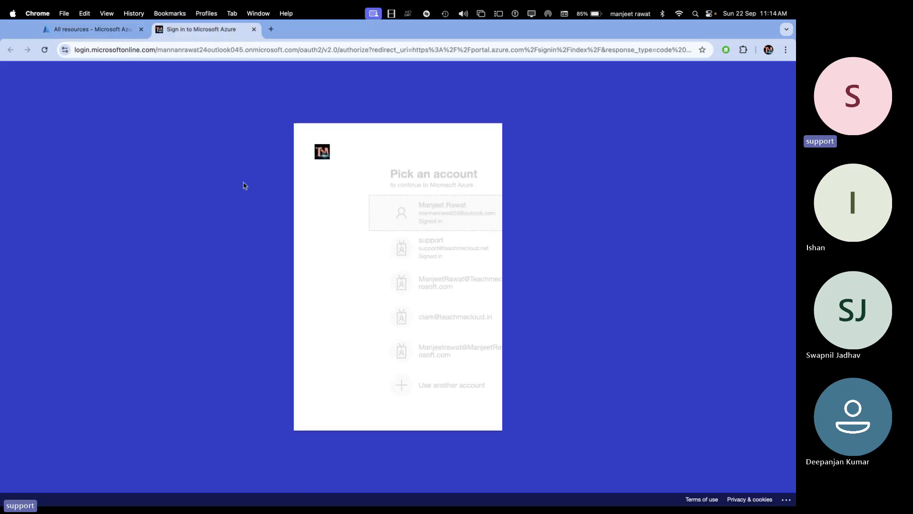
left_click(404, 214)
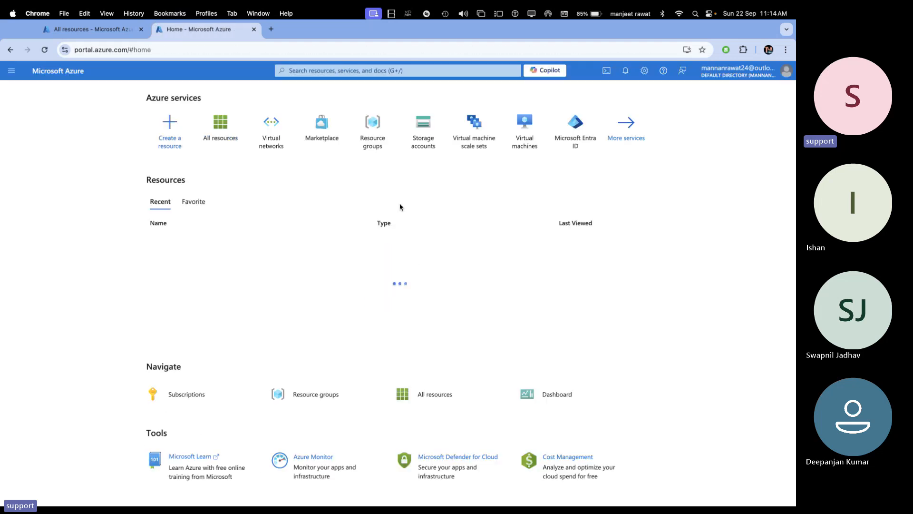
left_click(643, 131)
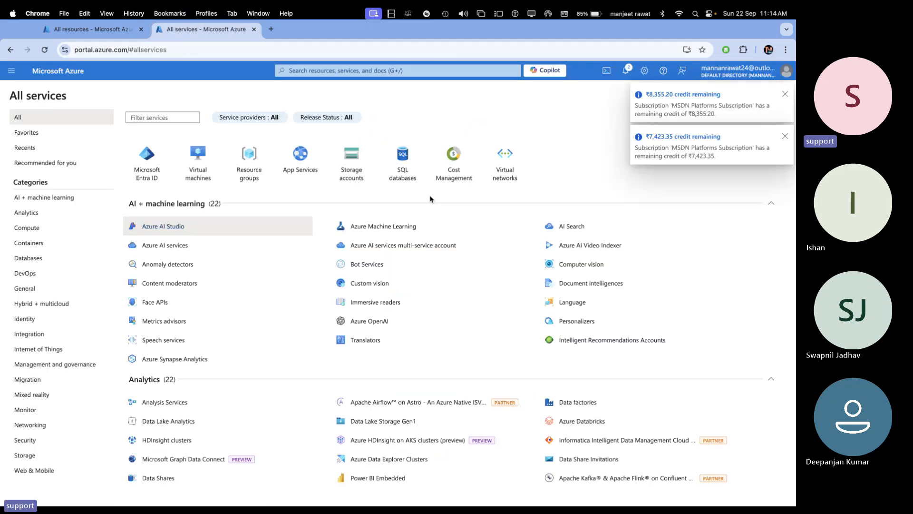
left_click(786, 137)
left_click(786, 94)
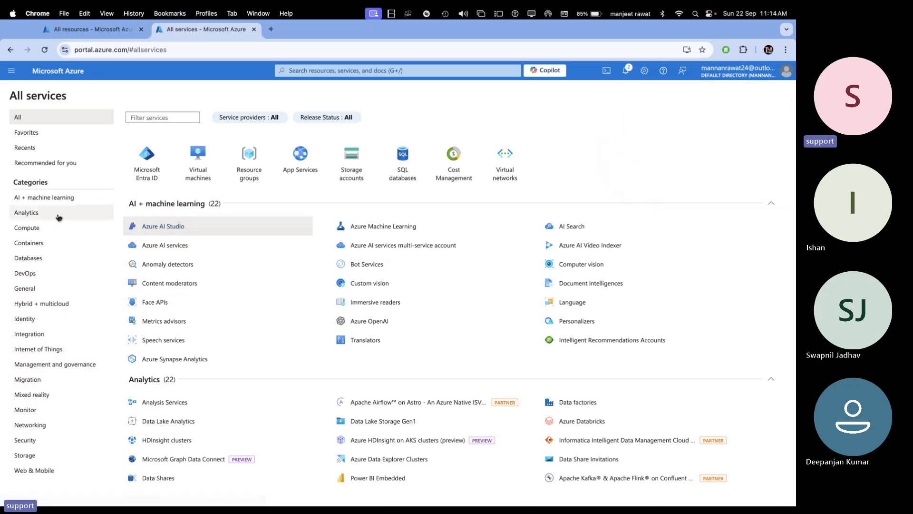
left_click(511, 175)
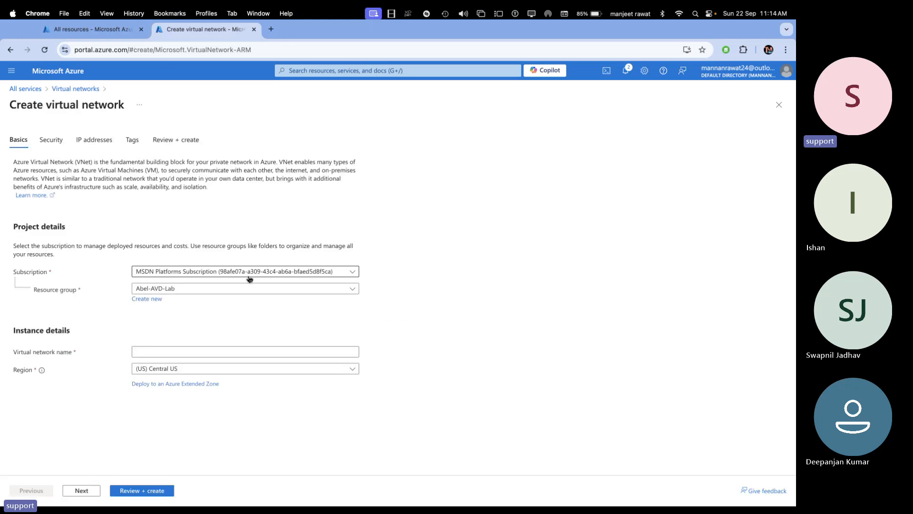
Choose the other MSDN Platforms Subscription, keep resource group AVD-Class, and name the network AVD-V-Net
left_click(255, 273)
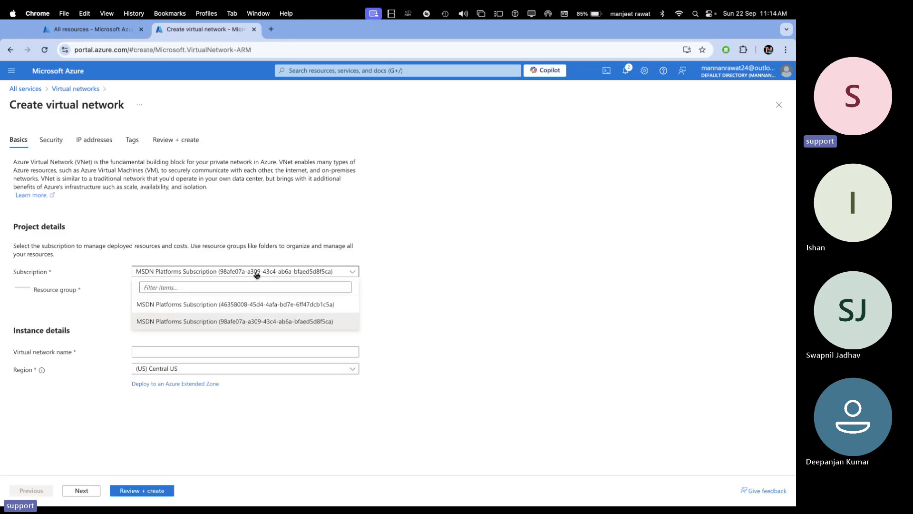
left_click(231, 305)
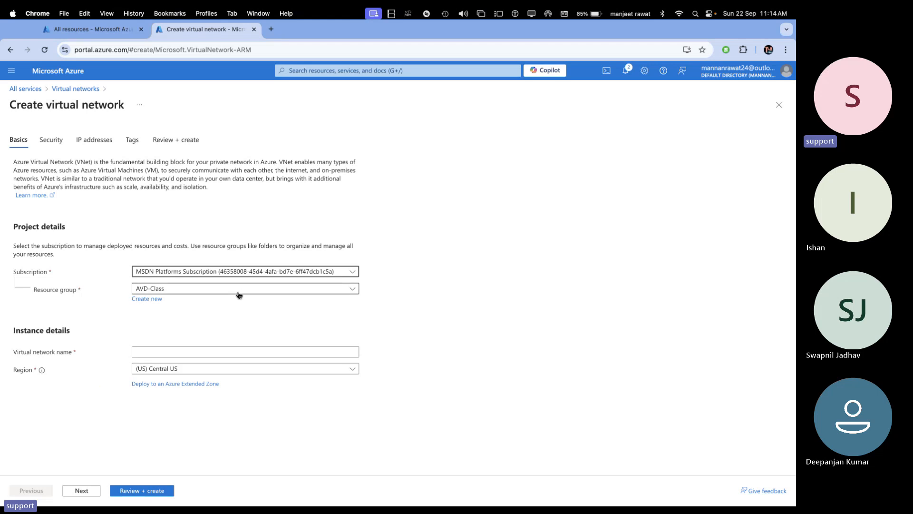
left_click(240, 290)
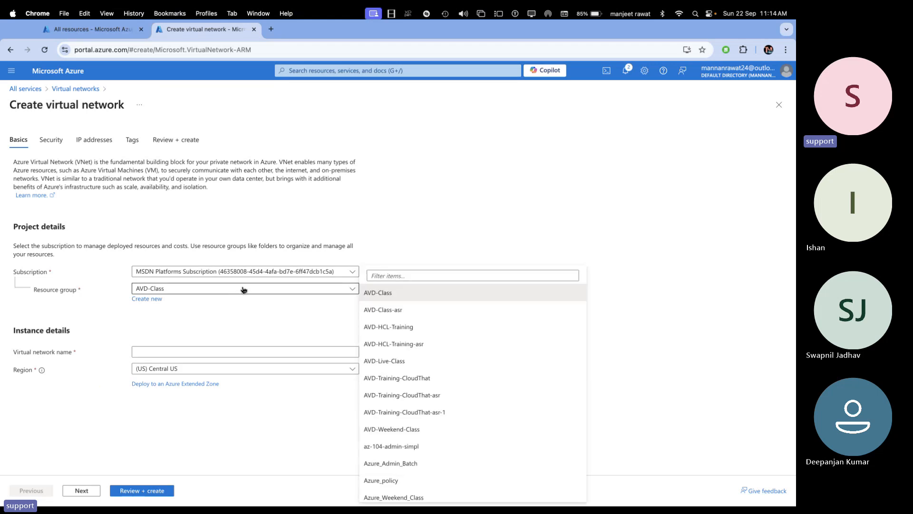
left_click(395, 293)
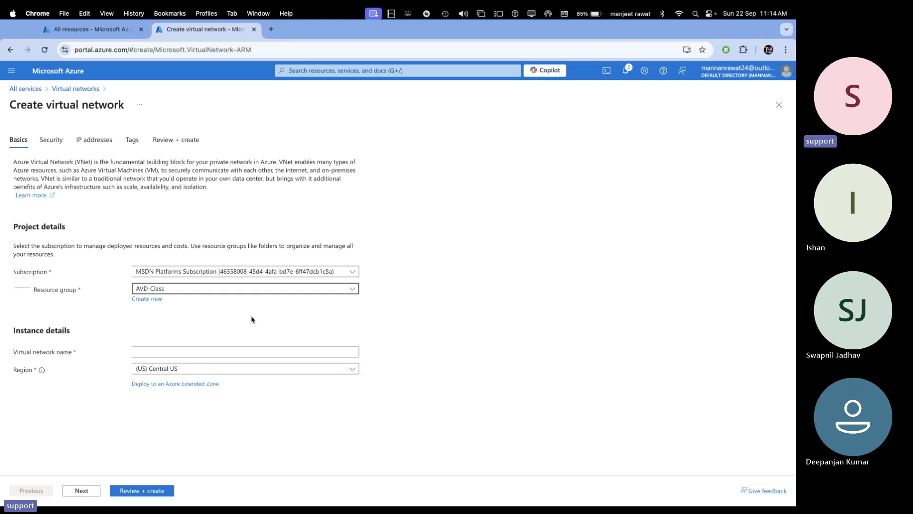
left_click(198, 350)
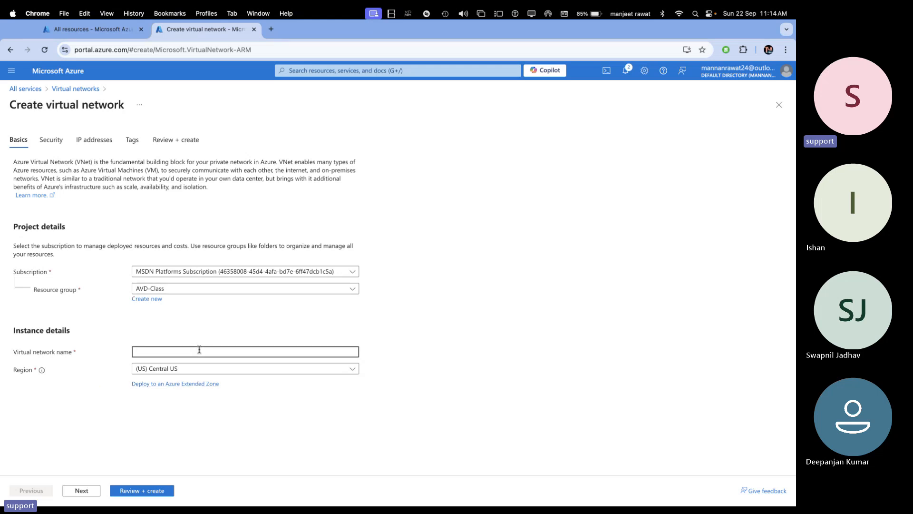
type("AVD-V-Net")
left_click(95, 495)
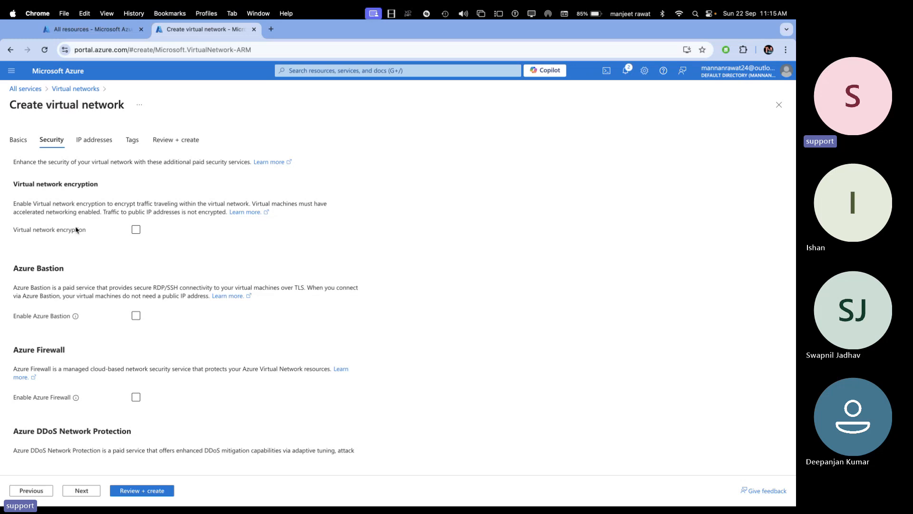
Leave encryption, Bastion and Firewall unticked and continue to the IP addresses tab
scroll(88, 329, "down", 2)
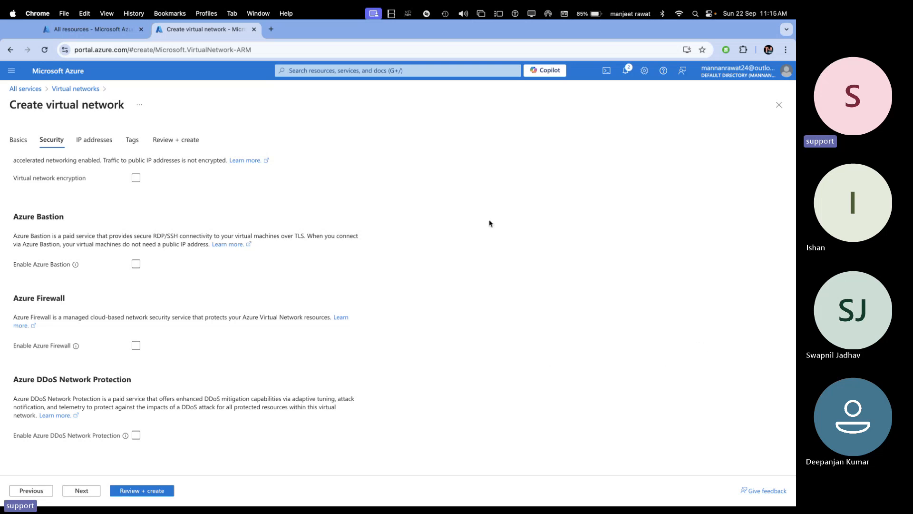
left_click(95, 496)
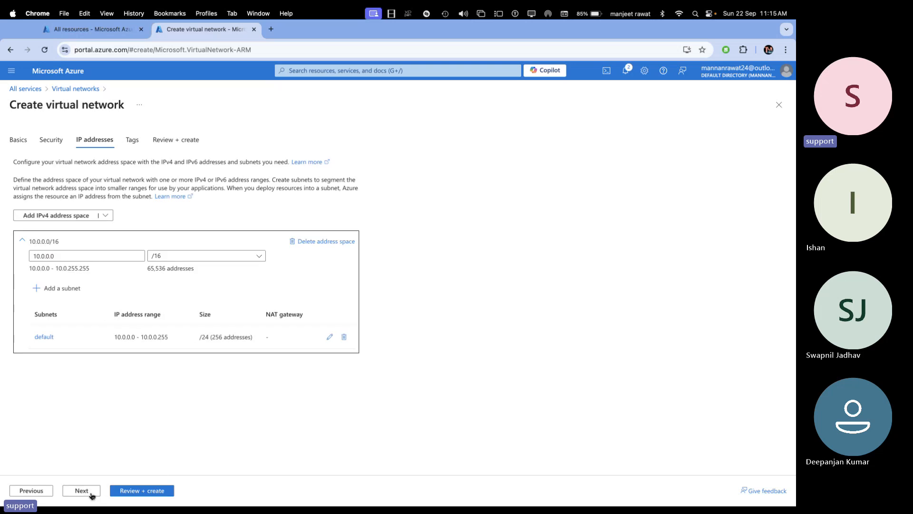
Delete the default subnet, replace 10.0.0.0/16 with 192.168.1.0/25, and begin adding a subnet
left_click(344, 338)
left_click_drag(97, 257, 1, 254)
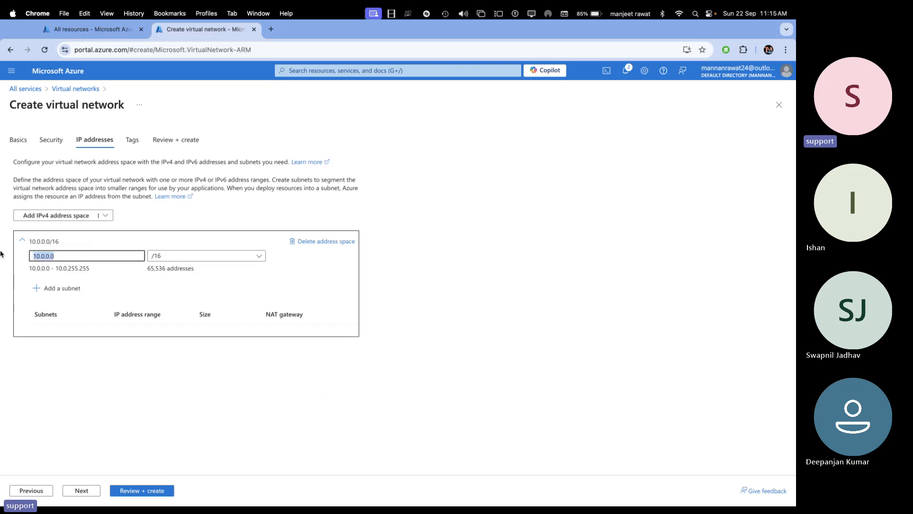
type("192.16")
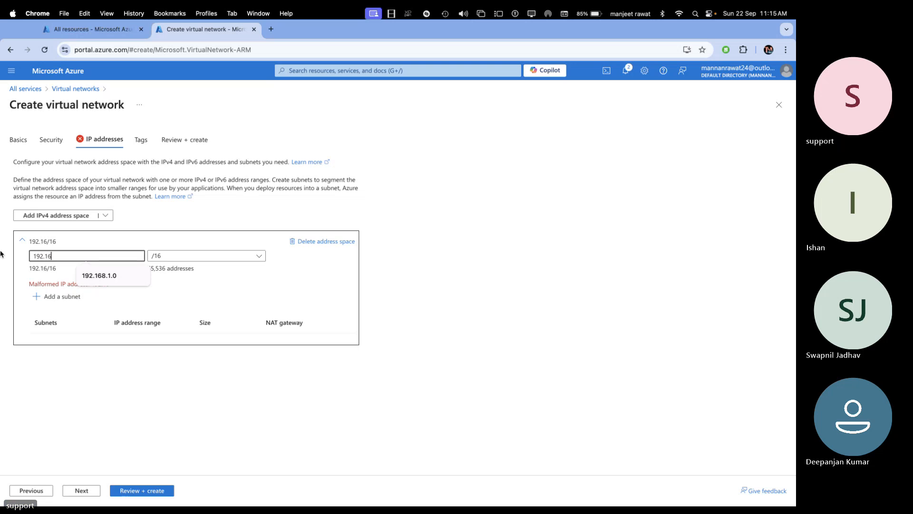
type("8.1.")
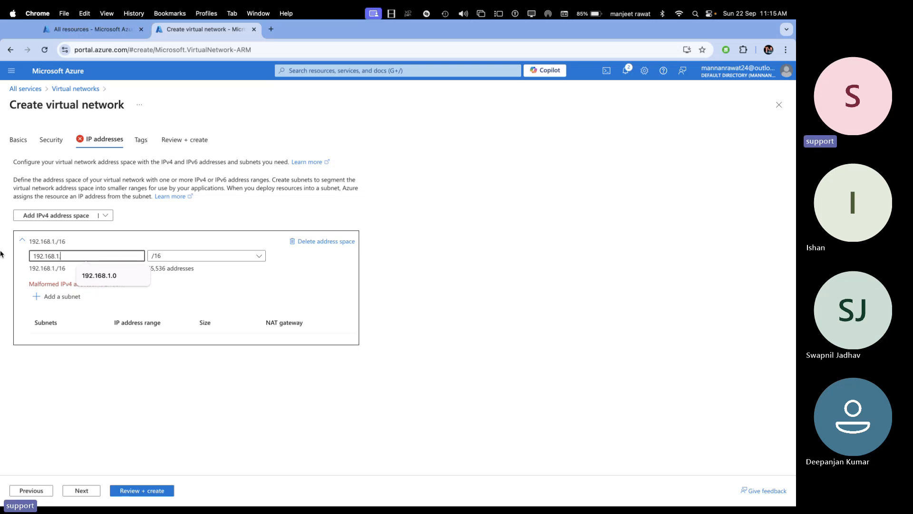
type("0")
left_click(186, 259)
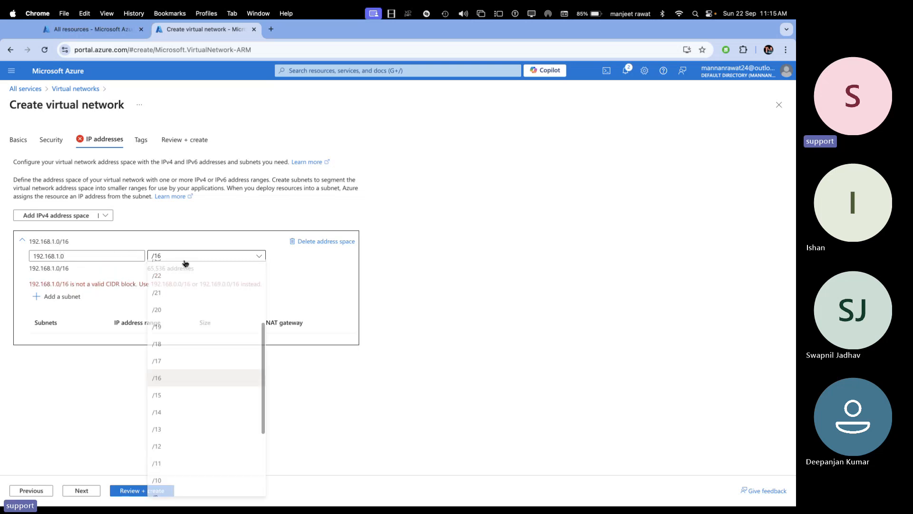
scroll(171, 342, "up", 3)
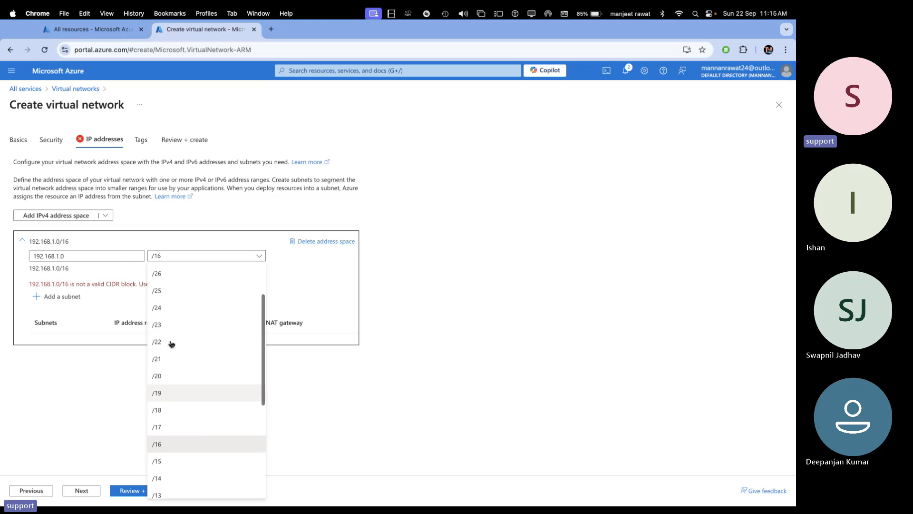
left_click(169, 307)
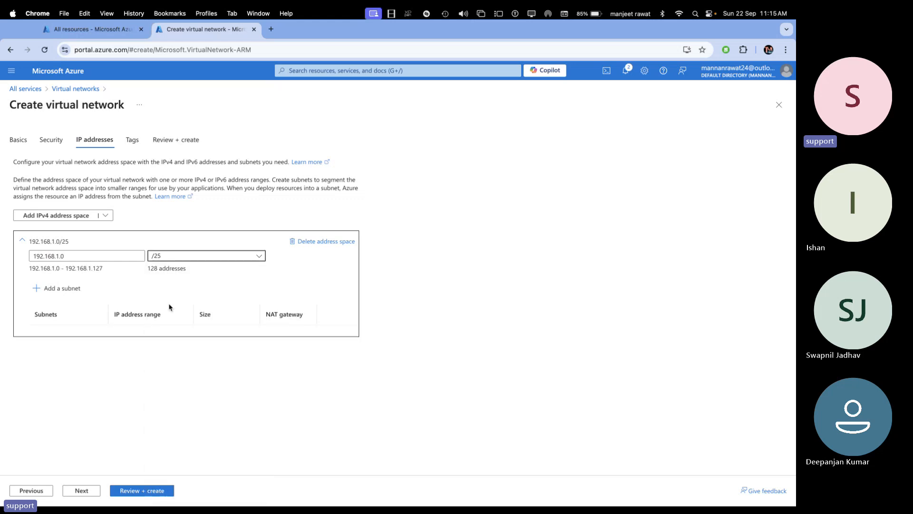
left_click(58, 288)
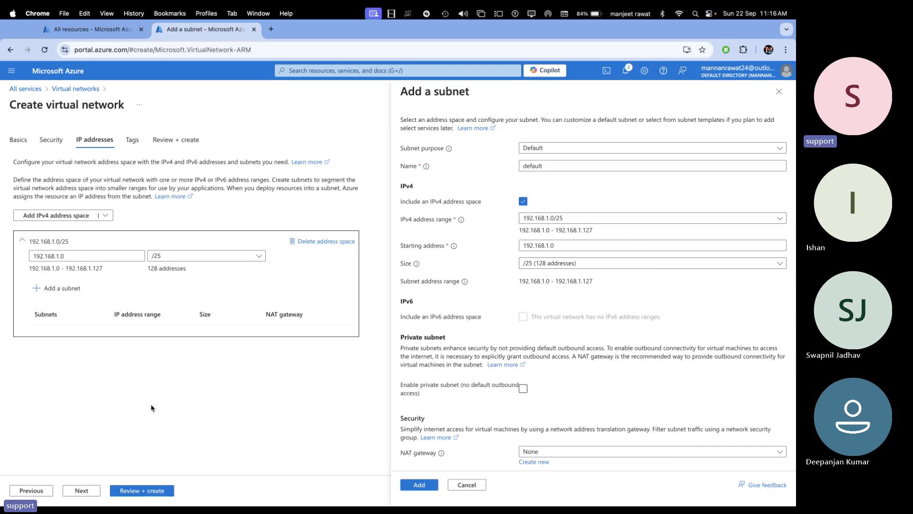
Name the new subnet AVD-VM-Subnet
left_click(547, 166)
left_click_drag(577, 168, 486, 161)
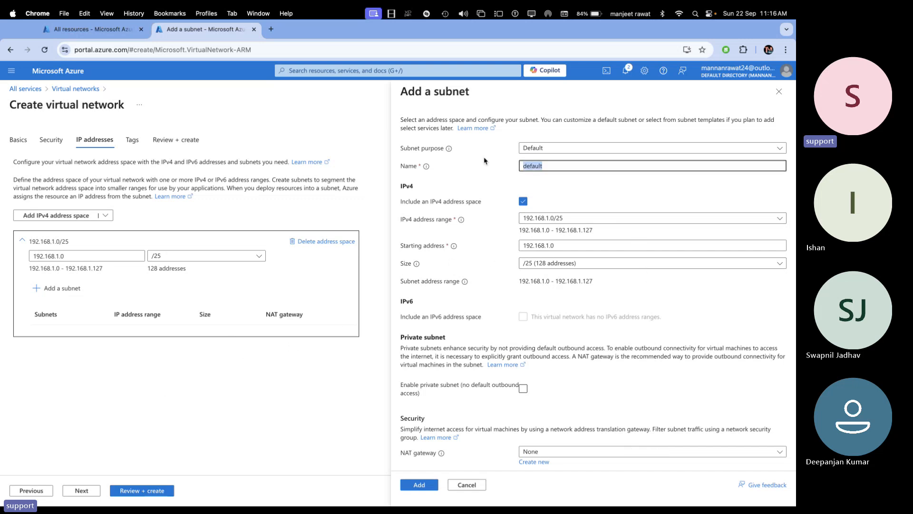
type("AVD-S")
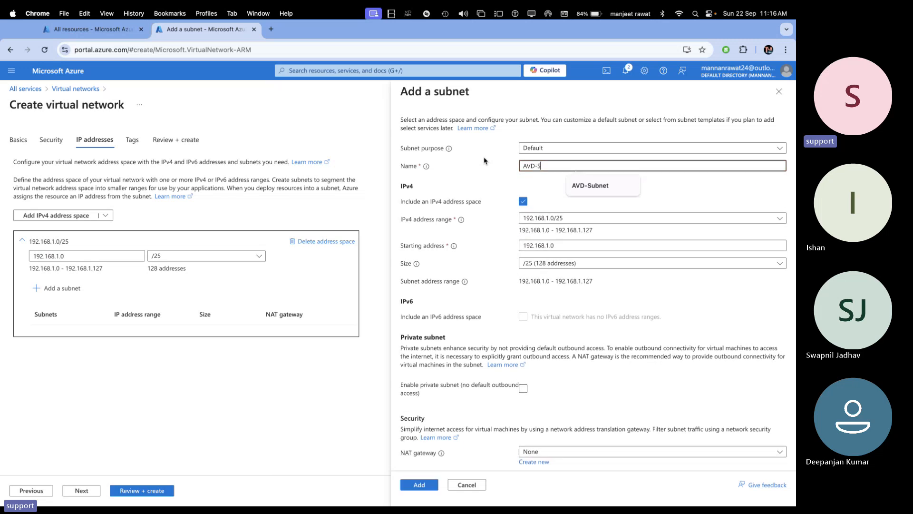
type("ubnet")
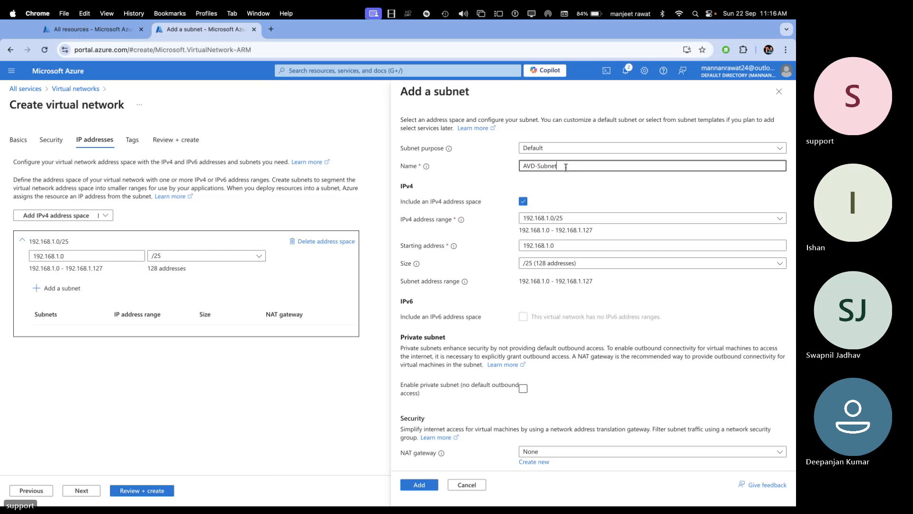
left_click(534, 166)
type("-VM")
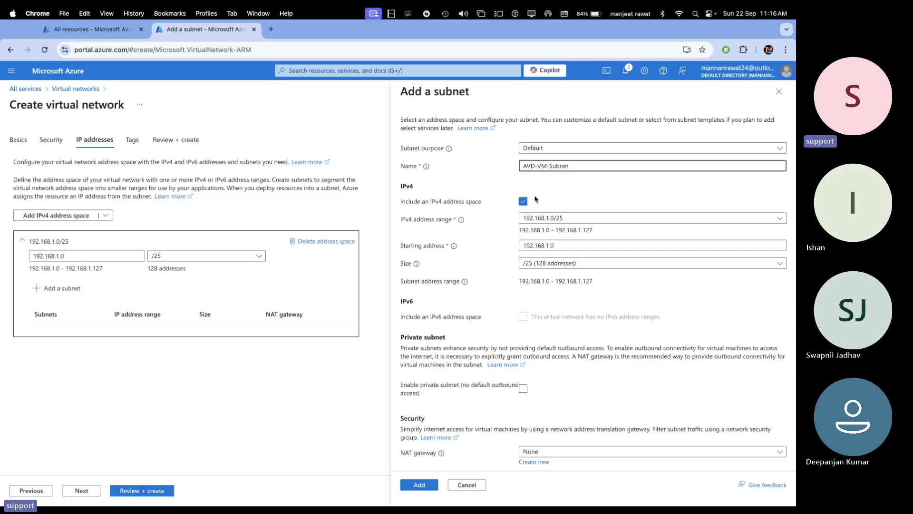
left_click(596, 204)
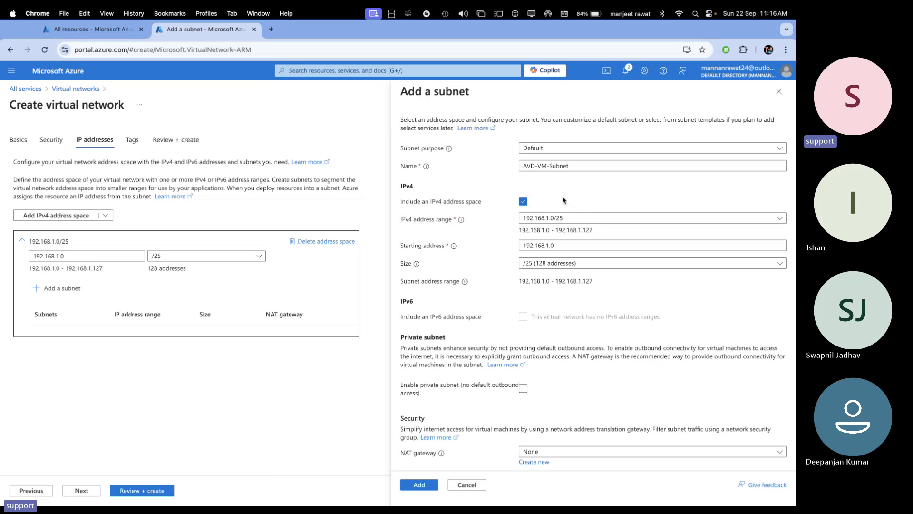
Set the subnet size to /26 (64 addresses) and add the subnet
left_click(585, 222)
left_click(582, 221)
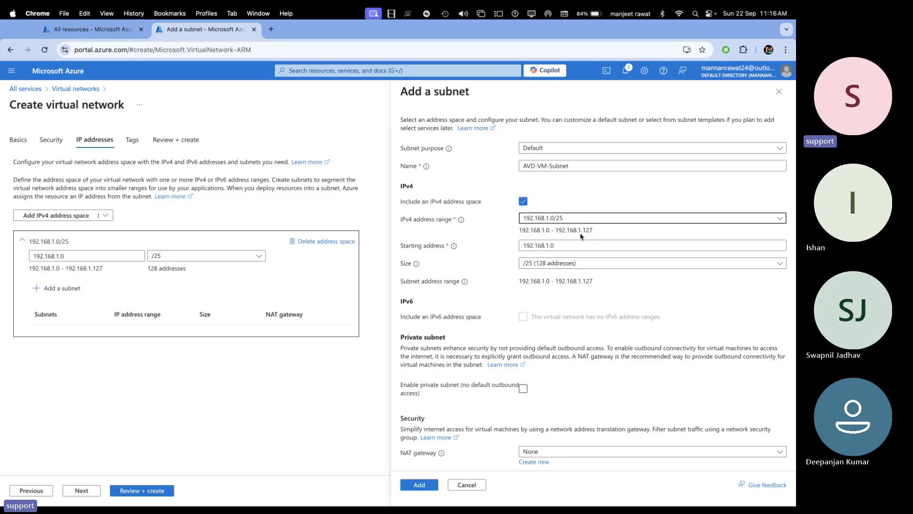
left_click(580, 265)
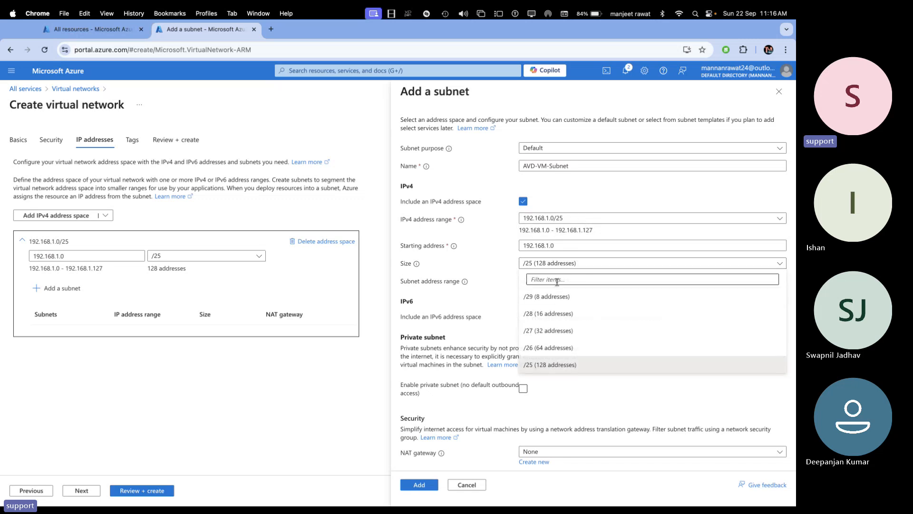
left_click(545, 344)
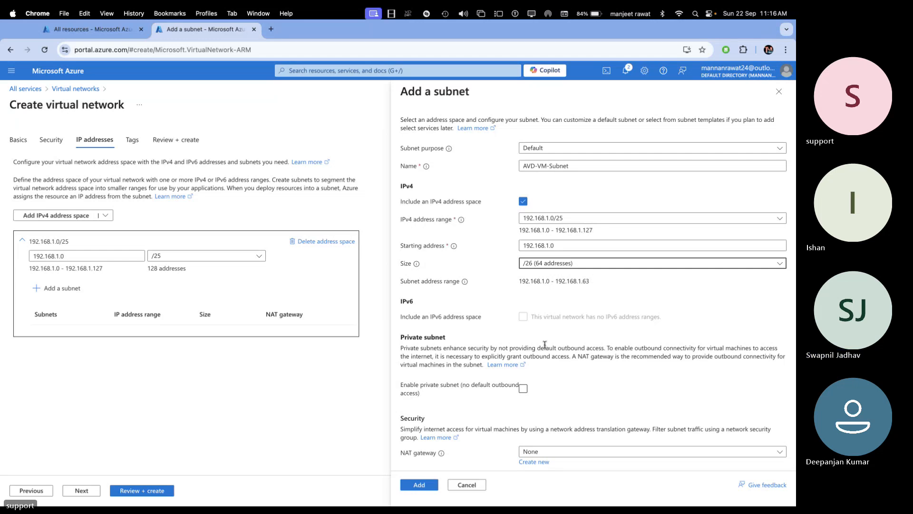
scroll(509, 354, "down", 5)
scroll(509, 353, "down", 1)
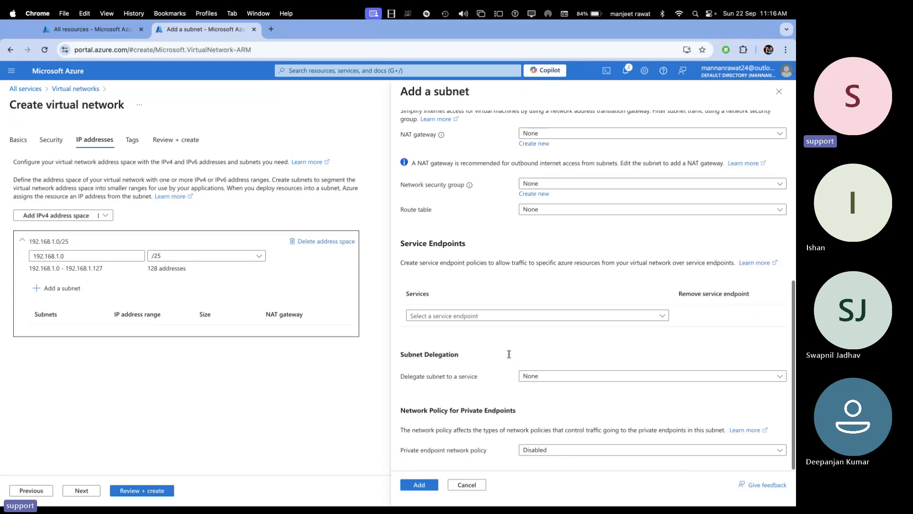
scroll(509, 353, "up", 6)
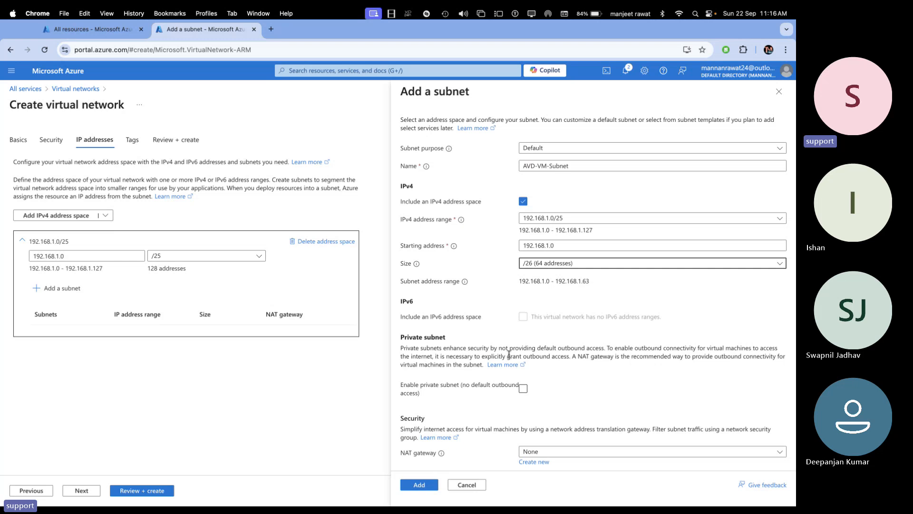
left_click(419, 486)
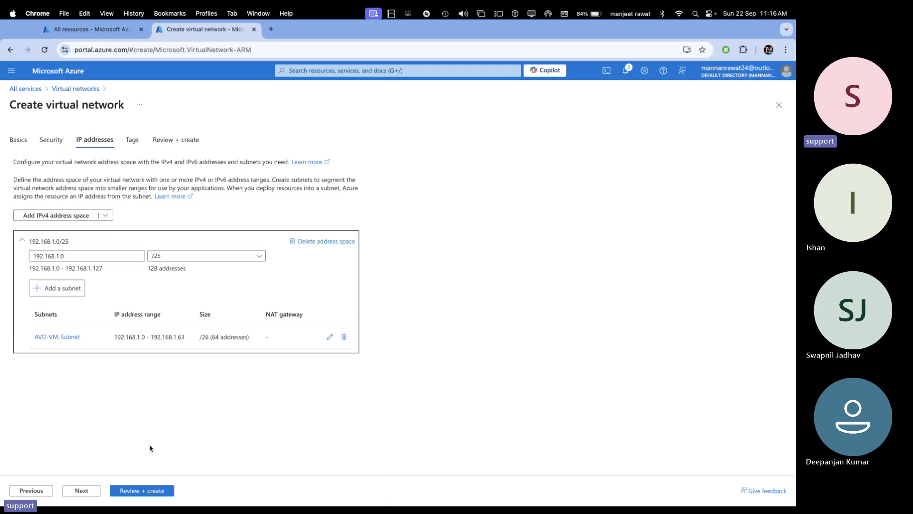
Move past Tags to Review + create validation, then switch to the OneNote notes
left_click(83, 490)
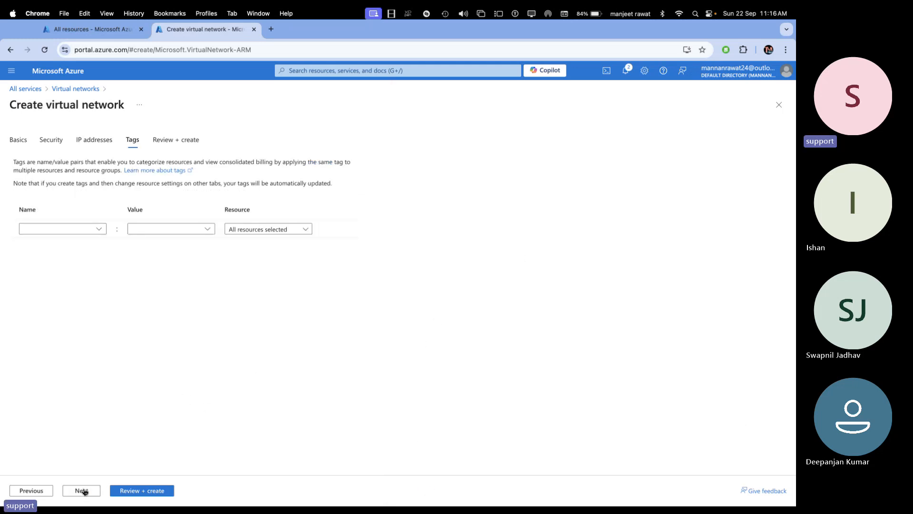
left_click(139, 494)
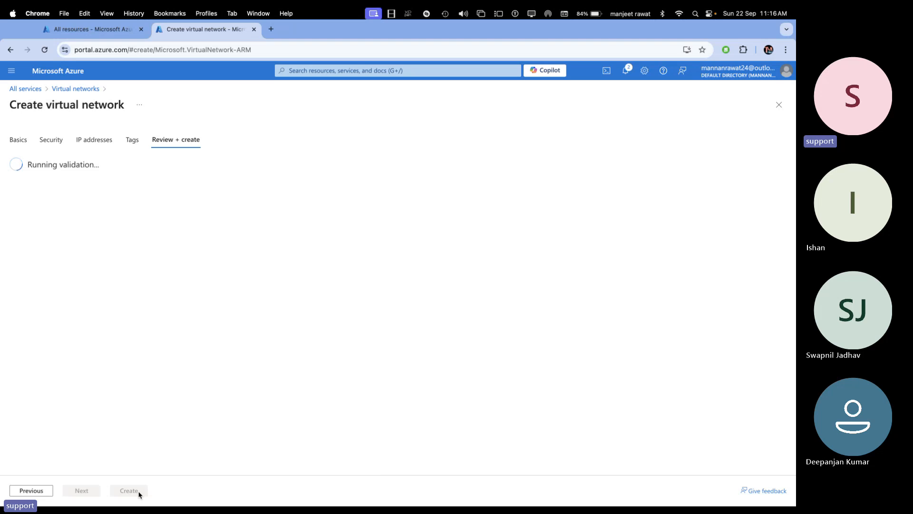
key("ctrl+Right")
key("ctrl+Right")
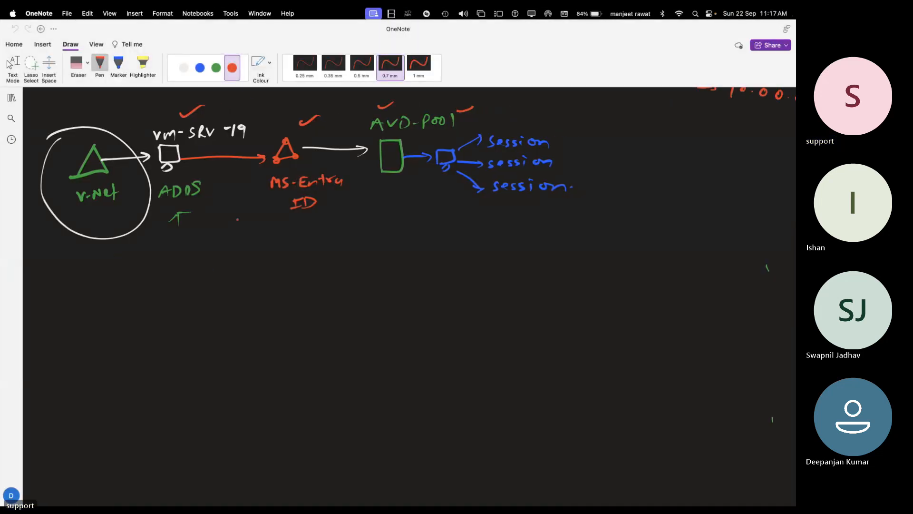
Handwrite the green heading '[Configure and Setup: AVD-Host-pool' and a white boxed 'V-Net' label below
left_click(216, 67)
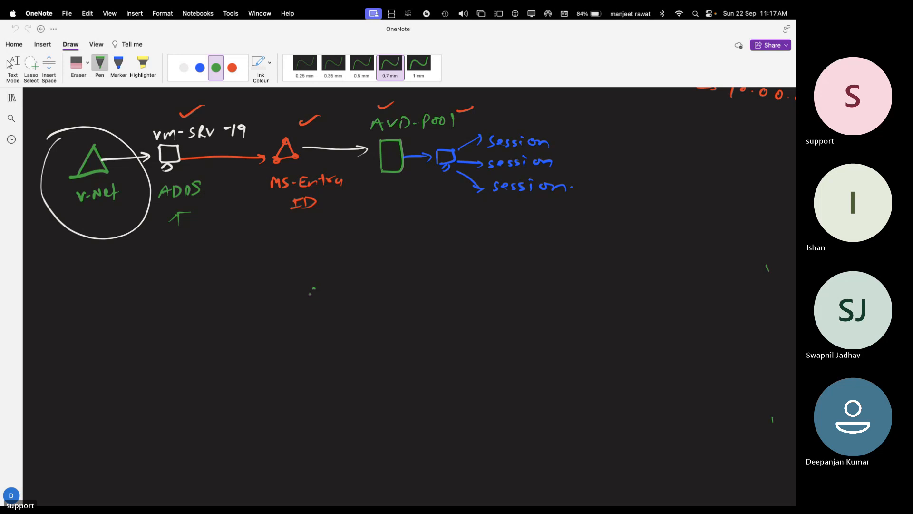
mouse_move(314, 288)
left_mouse_down()
mouse_move(326, 298)
mouse_move(526, 293)
left_mouse_up()
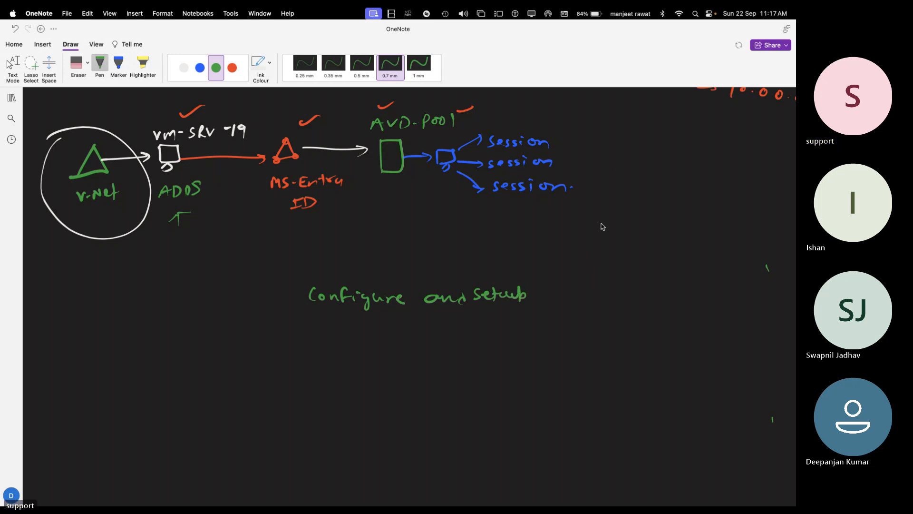
left_click(541, 294)
left_click(541, 298)
mouse_move(541, 298)
left_mouse_down()
mouse_move(614, 286)
mouse_move(688, 288)
mouse_move(694, 300)
mouse_move(714, 276)
mouse_move(695, 303)
left_mouse_up()
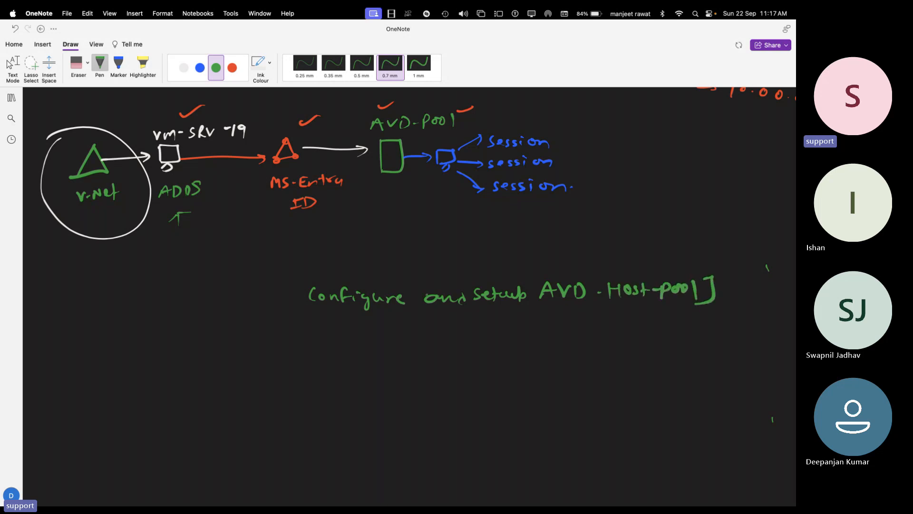
left_click_drag(301, 280, 299, 309)
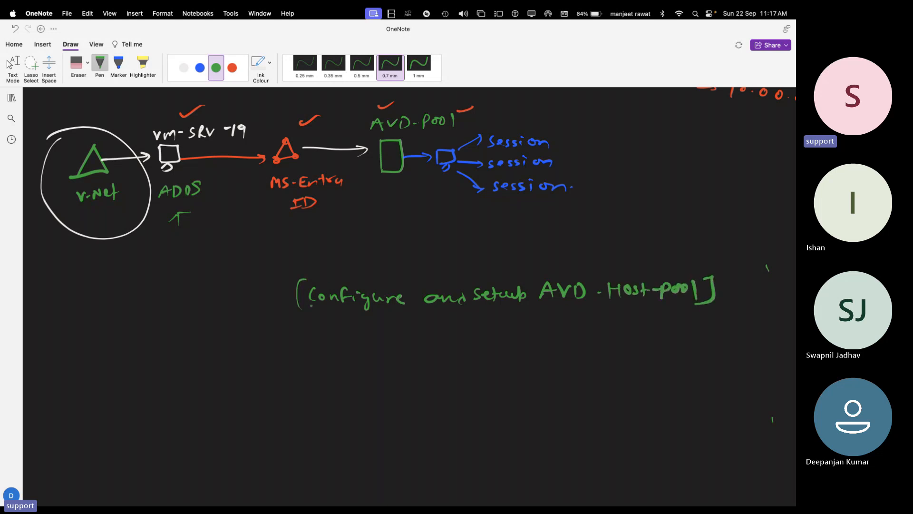
left_click(184, 67)
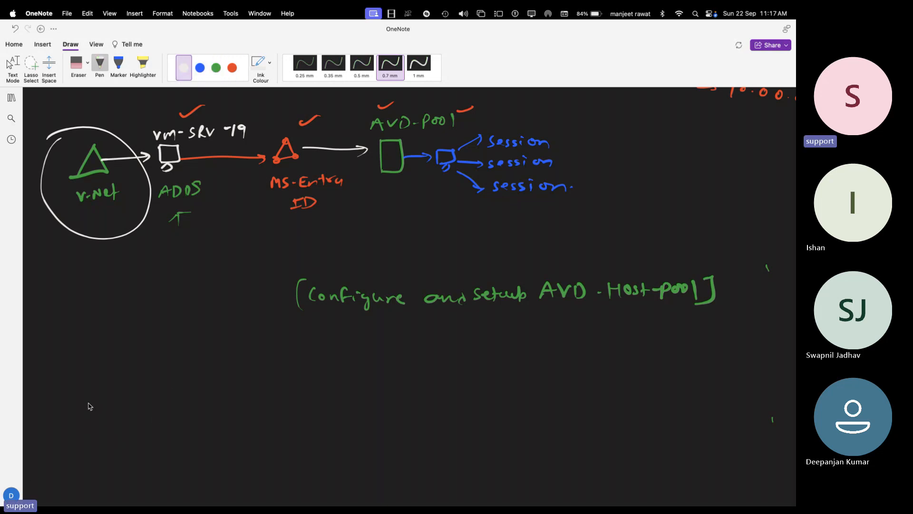
mouse_move(71, 353)
left_mouse_down()
mouse_move(94, 363)
mouse_move(135, 356)
mouse_move(62, 373)
mouse_move(135, 340)
mouse_move(123, 375)
mouse_move(56, 374)
left_mouse_up()
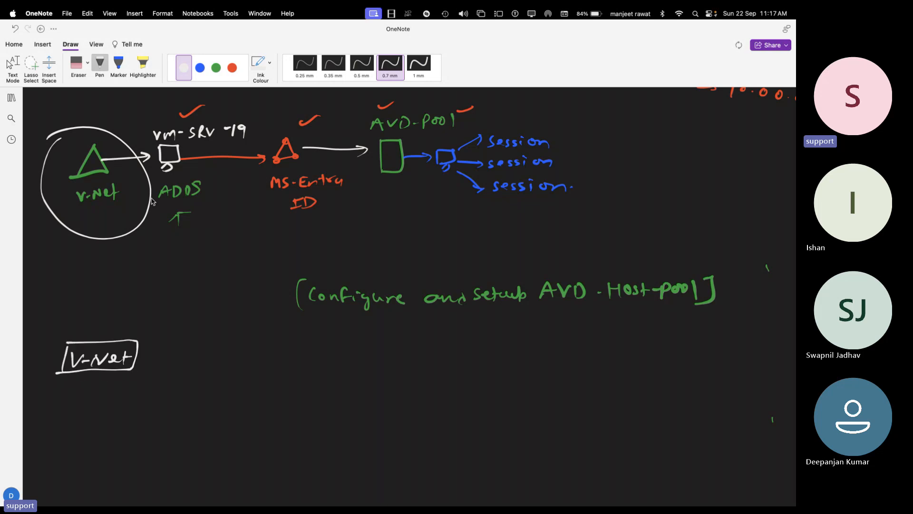
In blue ink, write items 1 and 2: setup v-net and subnet
left_click(200, 67)
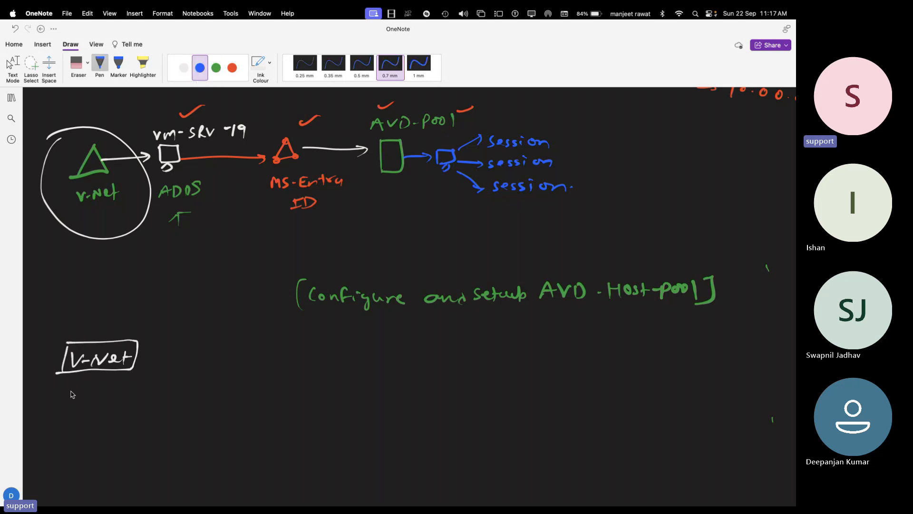
left_click_drag(48, 395, 48, 393)
mouse_move(46, 394)
left_mouse_down()
mouse_move(44, 405)
mouse_move(64, 403)
left_mouse_up()
left_click_drag(71, 400, 82, 402)
mouse_move(86, 392)
left_mouse_down()
mouse_move(87, 403)
mouse_move(176, 399)
left_mouse_up()
left_click(141, 397)
left_click_drag(169, 391, 181, 388)
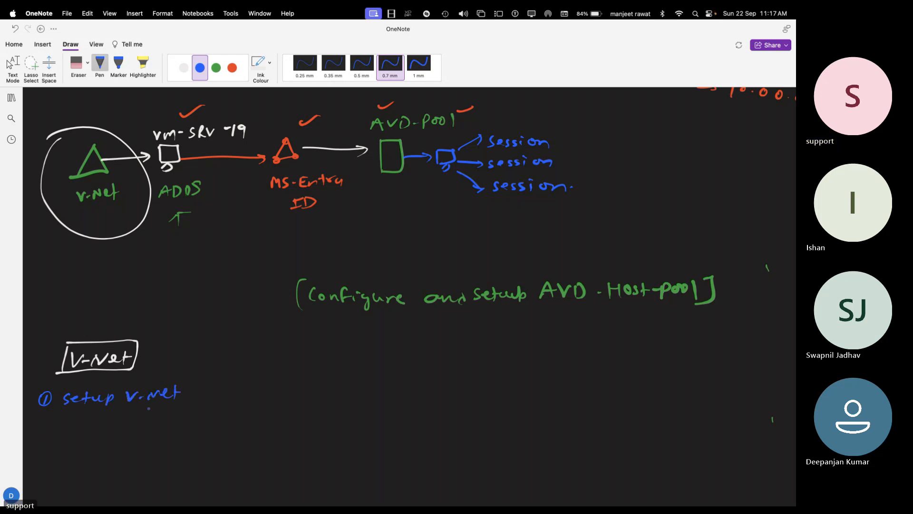
mouse_move(40, 425)
left_mouse_down()
mouse_move(49, 433)
mouse_move(44, 419)
mouse_move(68, 431)
mouse_move(93, 430)
left_mouse_up()
left_click_drag(91, 422, 126, 429)
left_click_drag(129, 414, 128, 434)
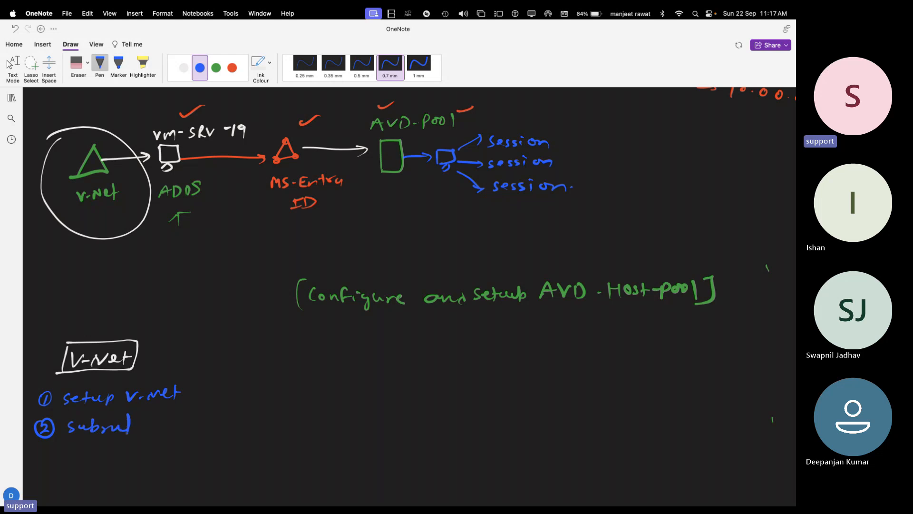
Write item 3 (NSG) and item 4, Add VMs in subnet
mouse_move(42, 455)
left_mouse_down()
mouse_move(44, 464)
mouse_move(50, 448)
mouse_move(93, 451)
left_mouse_up()
mouse_move(106, 451)
left_mouse_down()
mouse_move(99, 465)
mouse_move(119, 458)
left_mouse_up()
scroll(66, 447, "down", 3)
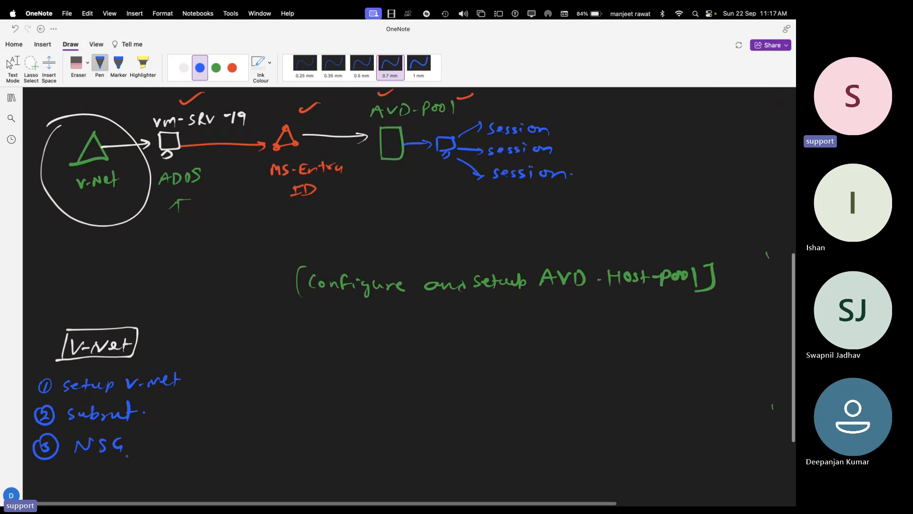
mouse_move(41, 428)
left_mouse_down()
mouse_move(46, 441)
mouse_move(53, 426)
left_mouse_up()
mouse_move(70, 443)
left_mouse_down()
mouse_move(108, 427)
mouse_move(105, 442)
left_mouse_up()
mouse_move(131, 429)
left_mouse_down()
mouse_move(168, 440)
mouse_move(220, 438)
left_mouse_up()
mouse_move(237, 429)
left_mouse_down()
mouse_move(231, 439)
mouse_move(253, 438)
left_mouse_up()
left_click_drag(256, 436, 291, 439)
left_click_drag(286, 431, 299, 429)
left_click_drag(304, 428, 305, 429)
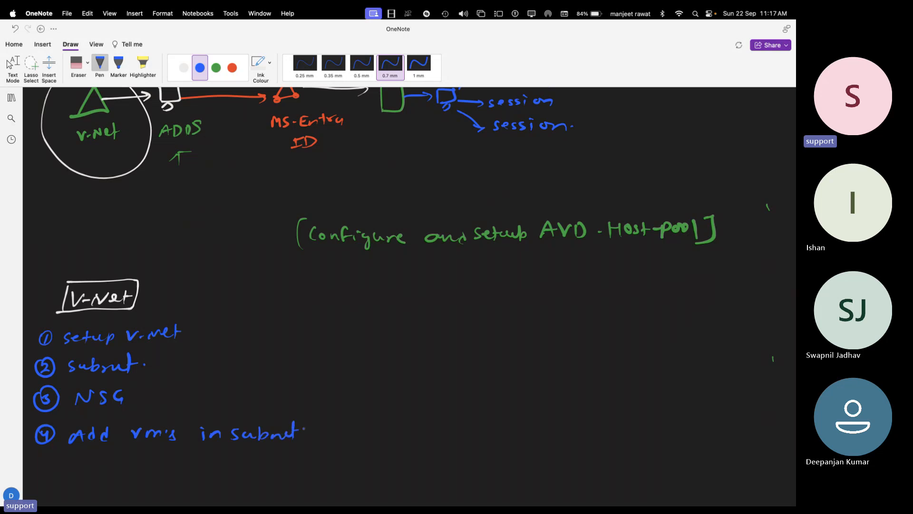
Write item 5, Add Gateway subnet
mouse_move(50, 459)
left_mouse_down()
mouse_move(40, 470)
mouse_move(47, 475)
mouse_move(87, 461)
mouse_move(88, 471)
left_mouse_up()
left_click_drag(95, 456, 101, 471)
mouse_move(107, 456)
left_mouse_down()
mouse_move(107, 472)
mouse_move(139, 471)
left_mouse_up()
mouse_move(151, 455)
left_mouse_down()
mouse_move(154, 473)
mouse_move(211, 468)
left_mouse_up()
left_click(233, 465)
mouse_move(212, 463)
left_mouse_down()
mouse_move(193, 492)
mouse_move(223, 474)
mouse_move(290, 474)
left_mouse_up()
left_click(288, 472)
left_click_drag(286, 463, 295, 460)
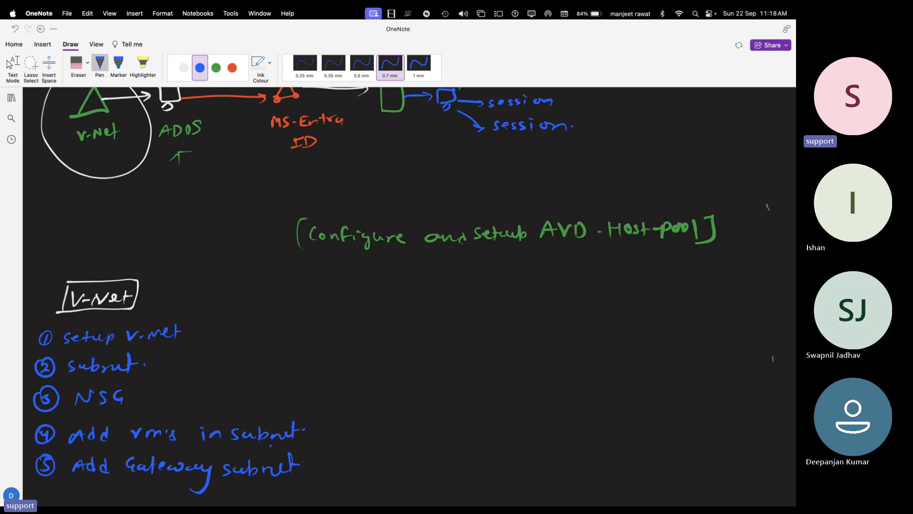
scroll(409, 276, "down", 3)
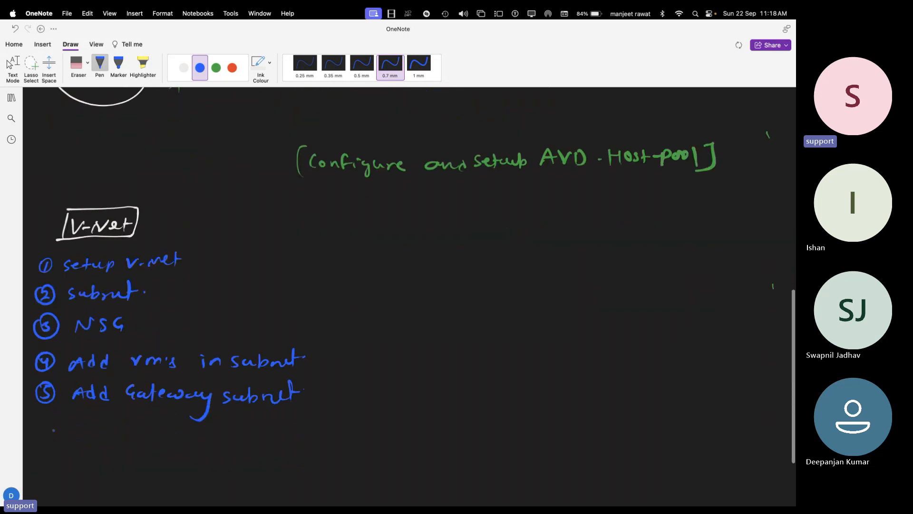
Write items 6 and 7: Bastion and firewall
left_click_drag(44, 421, 41, 431)
left_click_drag(37, 420, 34, 436)
mouse_move(63, 426)
left_mouse_down()
mouse_move(64, 438)
mouse_move(85, 439)
left_mouse_up()
left_click_drag(97, 427, 97, 438)
left_click_drag(94, 433, 108, 438)
left_click_drag(115, 431, 125, 437)
left_click_drag(127, 434, 140, 437)
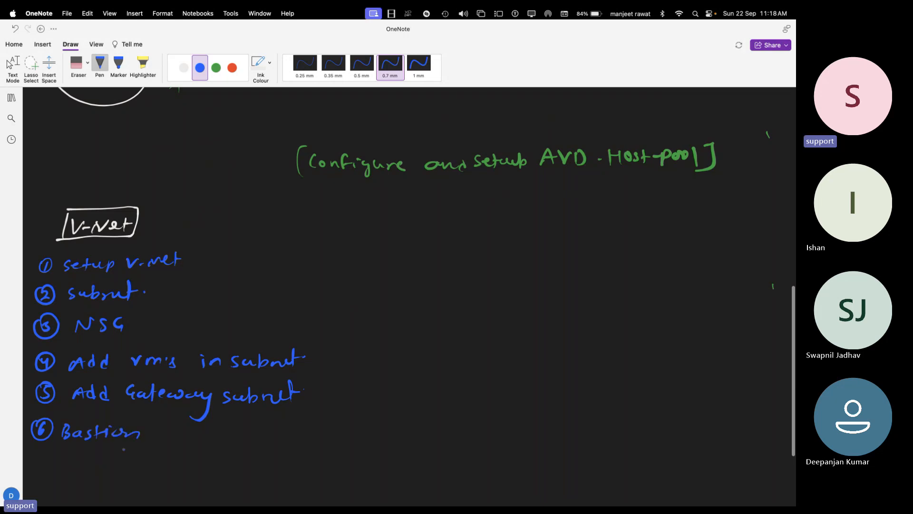
left_click_drag(38, 458, 41, 466)
mouse_move(39, 462)
left_mouse_down()
mouse_move(39, 454)
mouse_move(76, 448)
left_mouse_up()
scroll(64, 448, "down", 1)
left_click_drag(78, 447, 106, 449)
left_click_drag(109, 446, 157, 435)
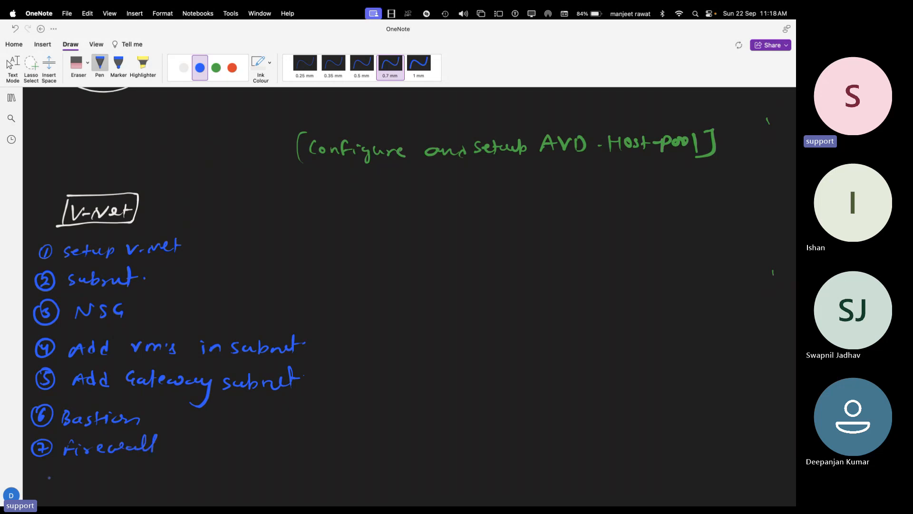
mouse_move(32, 470)
left_mouse_down()
mouse_move(32, 480)
mouse_move(47, 482)
left_mouse_up()
Write item 8, DDOS-security
scroll(57, 464, "down", 2)
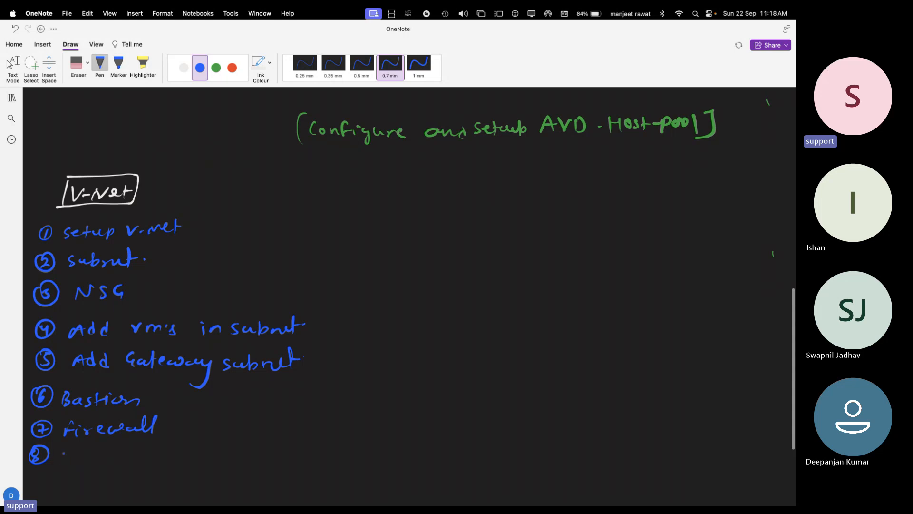
left_click_drag(63, 453, 61, 463)
mouse_move(60, 453)
left_mouse_down()
mouse_move(60, 464)
mouse_move(81, 463)
left_mouse_up()
mouse_move(80, 453)
left_mouse_down()
mouse_move(88, 460)
mouse_move(80, 465)
left_mouse_up()
mouse_move(101, 454)
left_mouse_down()
mouse_move(98, 463)
mouse_move(101, 454)
left_mouse_up()
mouse_move(122, 453)
left_mouse_down()
mouse_move(114, 463)
mouse_move(141, 456)
left_mouse_up()
left_click_drag(149, 451, 144, 461)
mouse_move(155, 453)
left_mouse_down()
mouse_move(224, 454)
mouse_move(235, 468)
left_mouse_up()
left_click(248, 458)
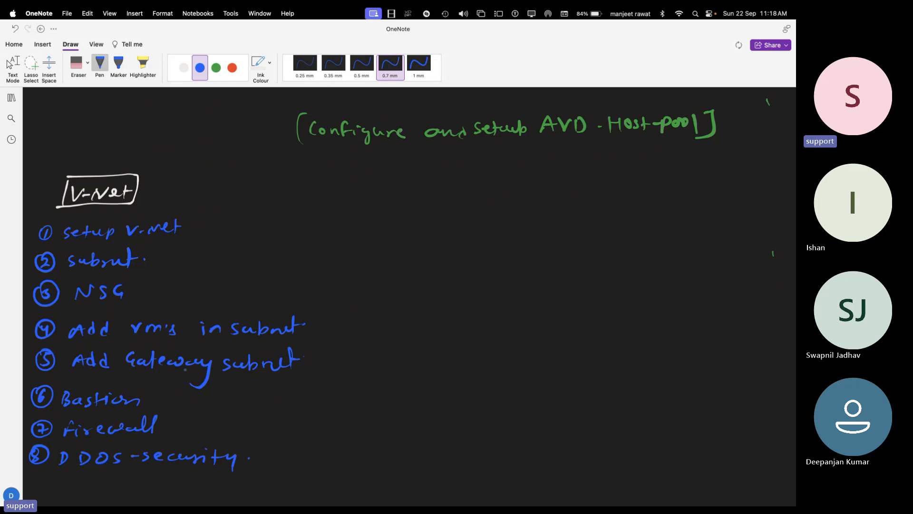
Write item 9, v-net peering, to complete the list
scroll(409, 295, "down", 2)
mouse_move(42, 428)
left_mouse_down()
mouse_move(37, 440)
mouse_move(37, 424)
mouse_move(91, 434)
left_mouse_up()
mouse_move(94, 442)
left_mouse_down()
mouse_move(98, 432)
mouse_move(123, 433)
left_mouse_up()
left_click(115, 432)
mouse_move(124, 427)
left_mouse_down()
mouse_move(124, 443)
mouse_move(194, 435)
left_mouse_up()
left_click(187, 435)
left_click(187, 441)
left_click_drag(198, 435, 211, 442)
mouse_move(218, 435)
left_mouse_down()
mouse_move(212, 462)
mouse_move(204, 458)
left_mouse_up()
left_click(234, 442)
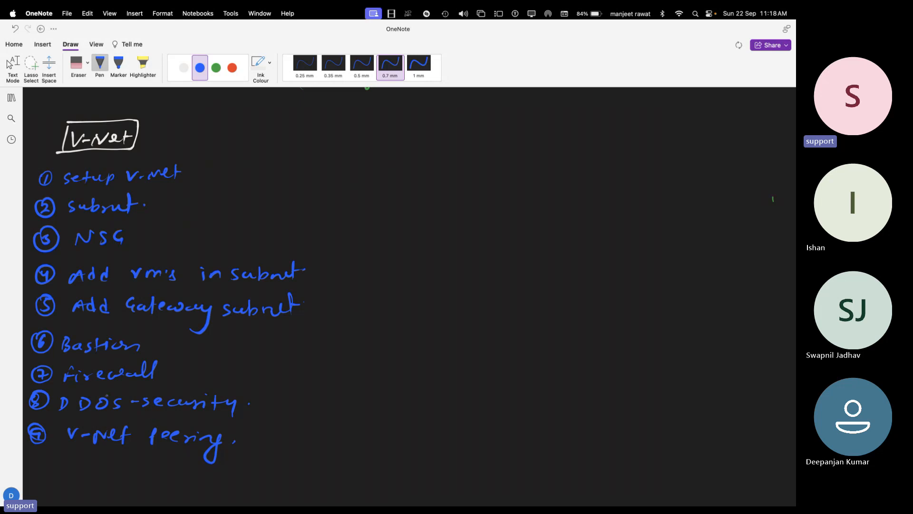
Return to the browser's review page and create the AVD-V-Net virtual network
key("ctrl+Right")
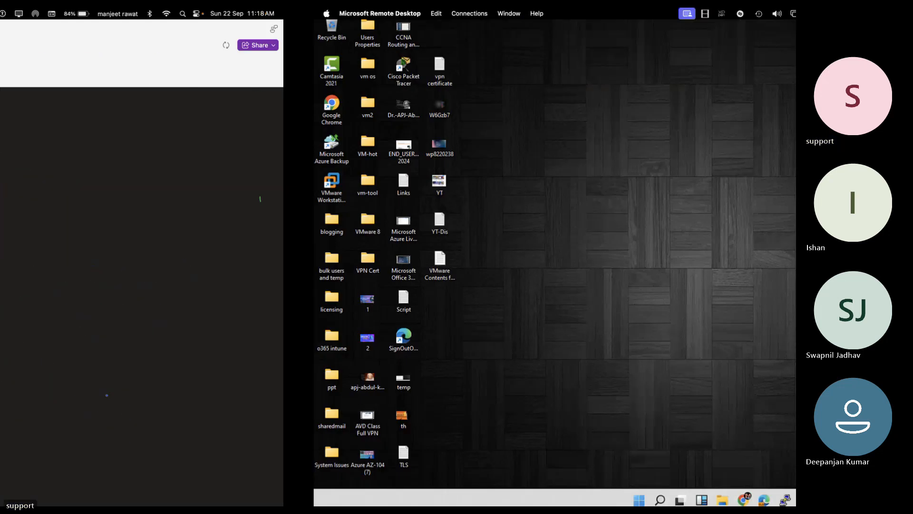
key("ctrl+Left")
key("ctrl+Left")
key("ctrl+Right")
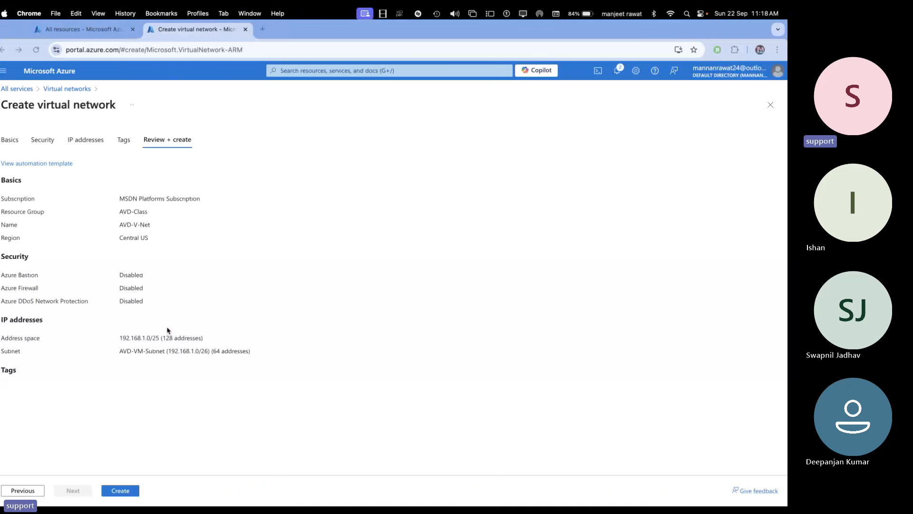
left_click(130, 490)
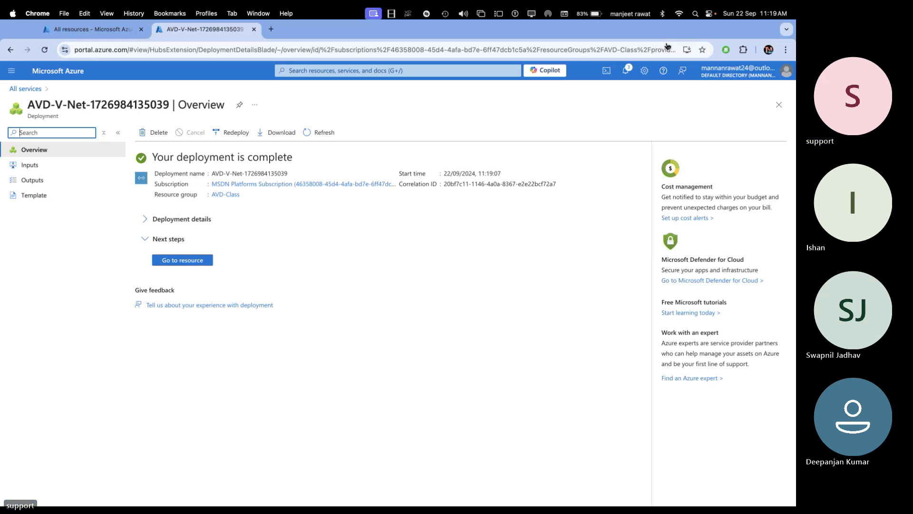
Open AVD-V-Net, check its address space and subnets, then return to All resources
left_click(206, 261)
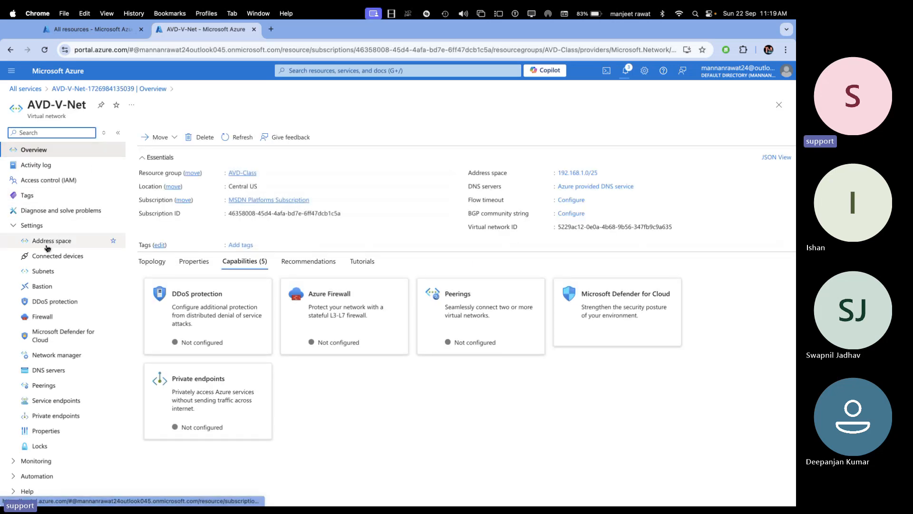
left_click(47, 242)
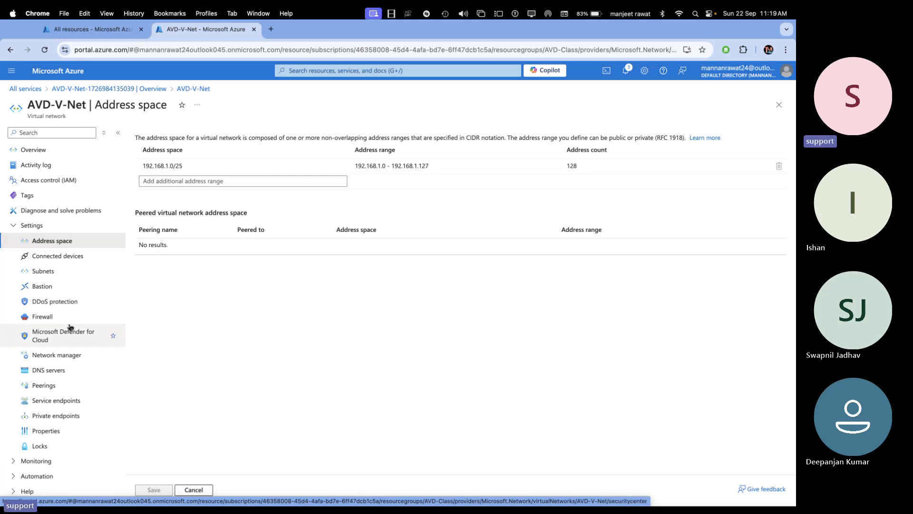
left_click(44, 271)
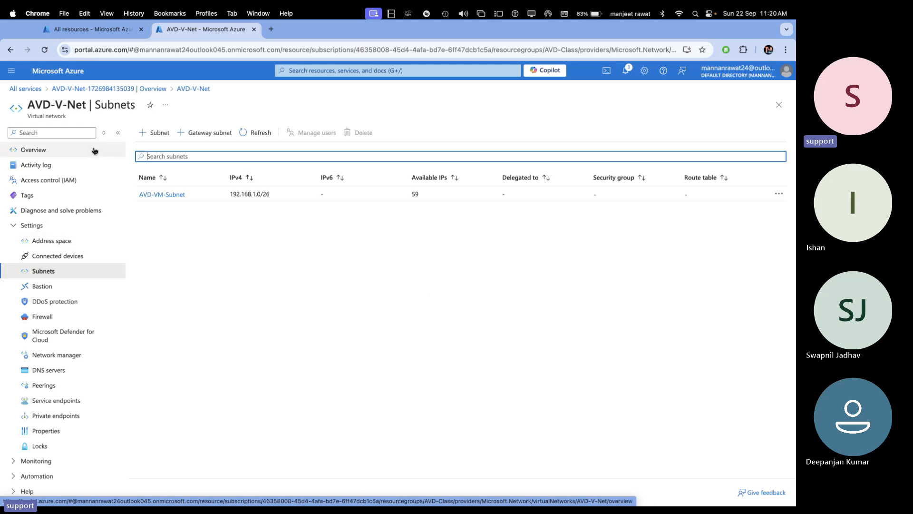
left_click(92, 30)
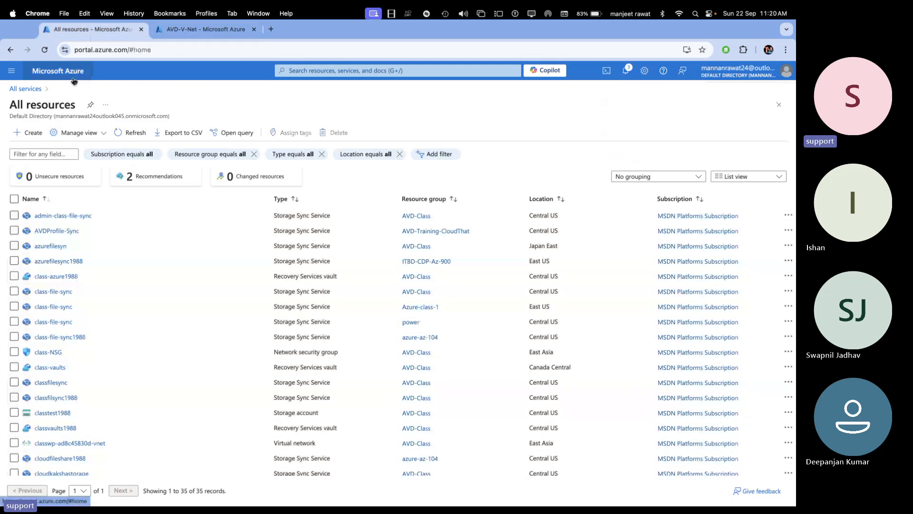
Start a new Azure VM in the MSDN Platforms subscription and AVD-Class resource group
left_click(58, 70)
left_click(519, 155)
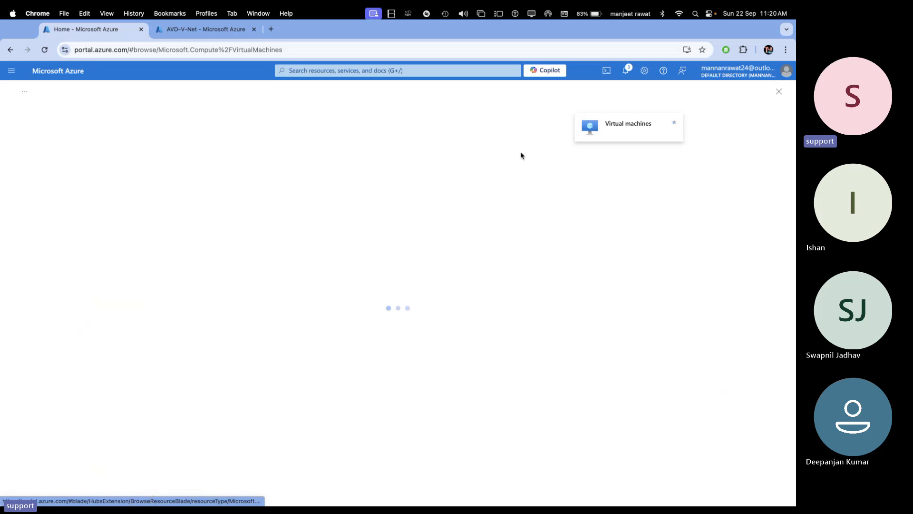
left_click(31, 133)
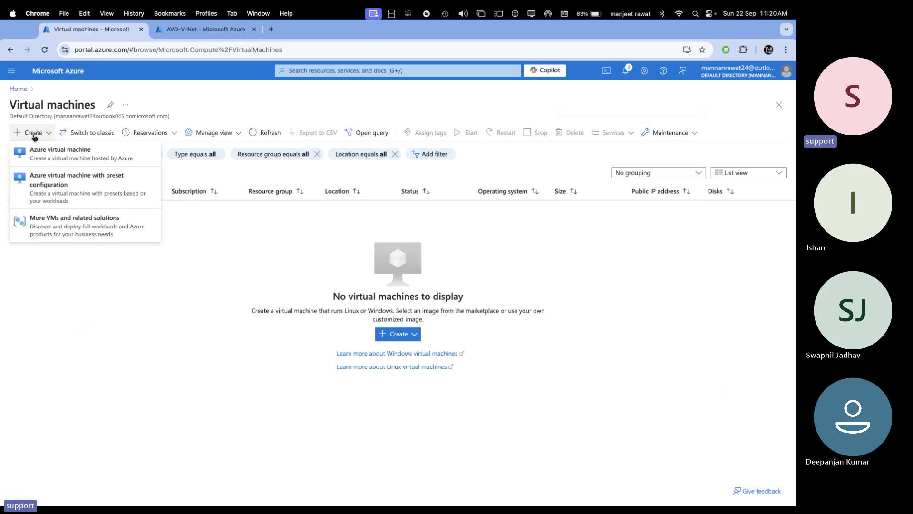
left_click(50, 149)
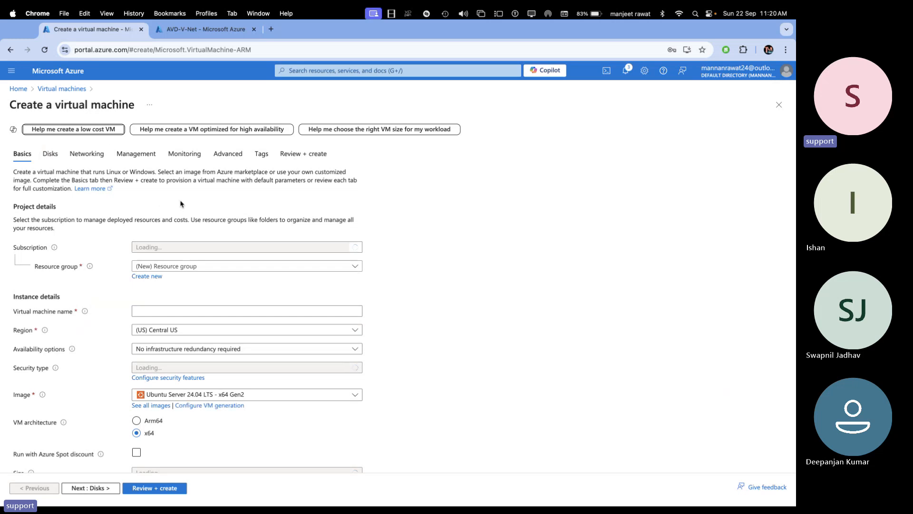
left_click(244, 251)
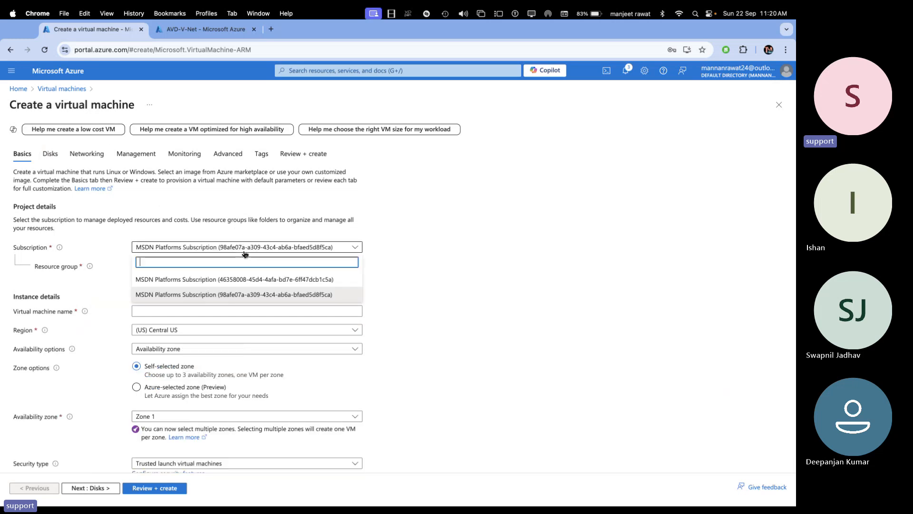
left_click(221, 279)
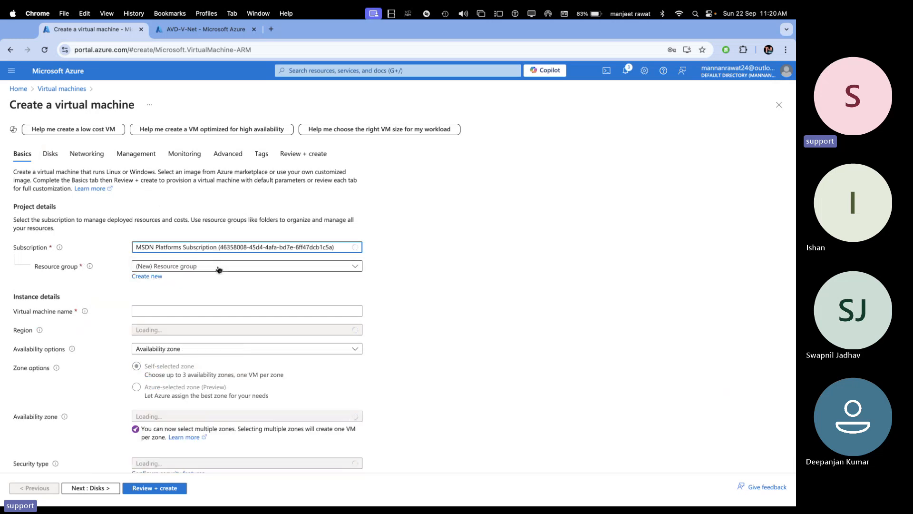
left_click(218, 267)
left_click(164, 299)
Name the VM Domain, with no infrastructure redundancy and Standard security type
left_click(175, 309)
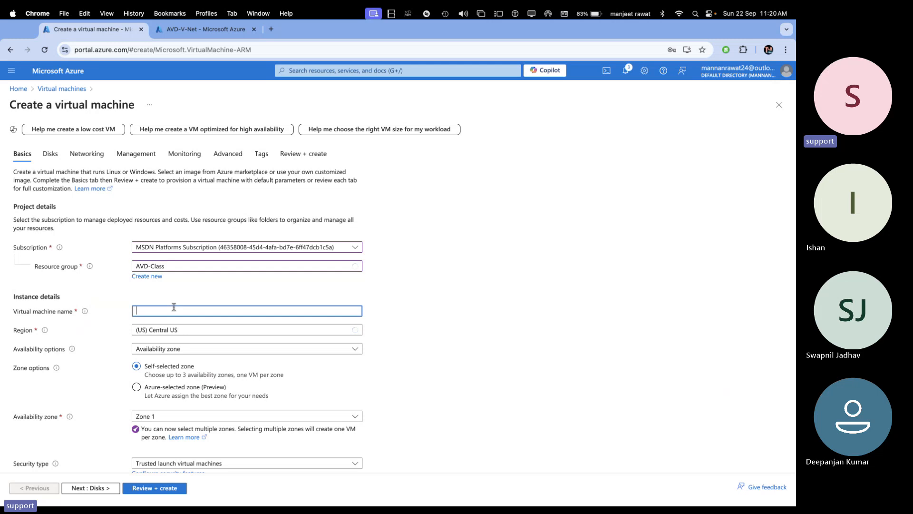
type("DO")
key("BackSpace")
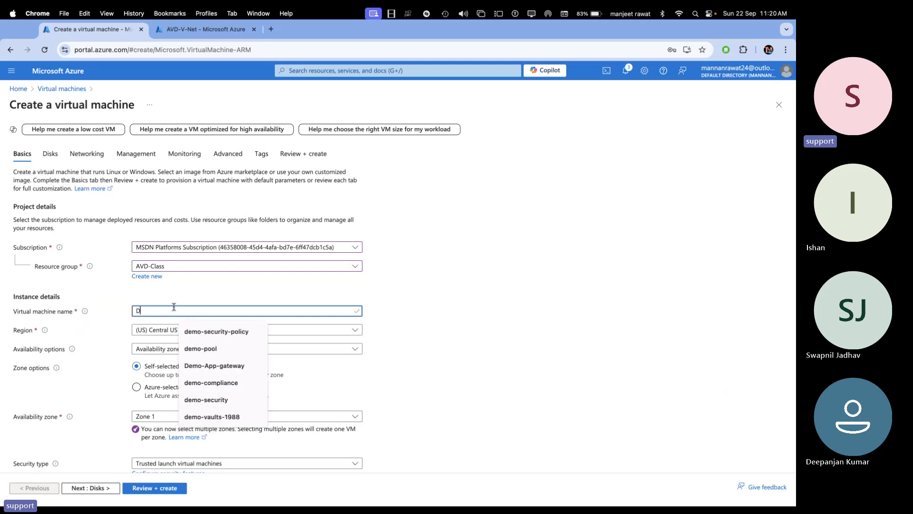
type("omain")
left_click(531, 269)
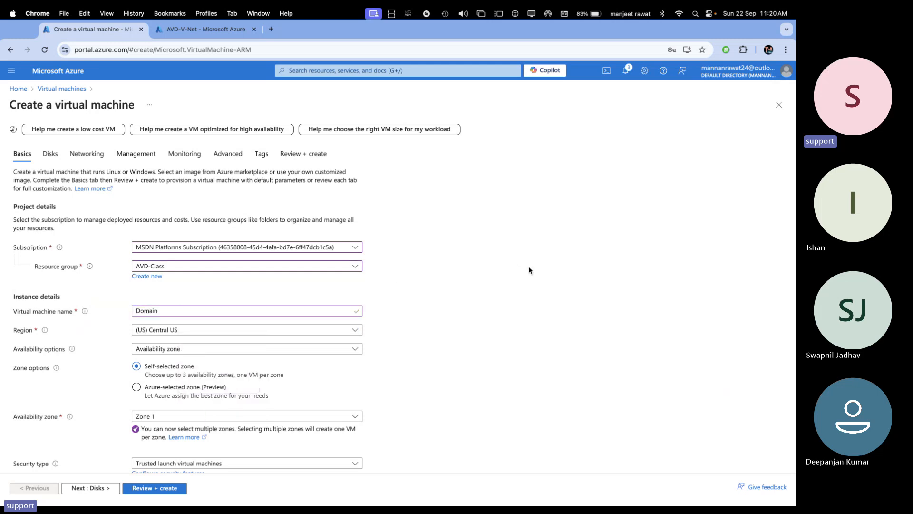
left_click(234, 347)
left_click(175, 362)
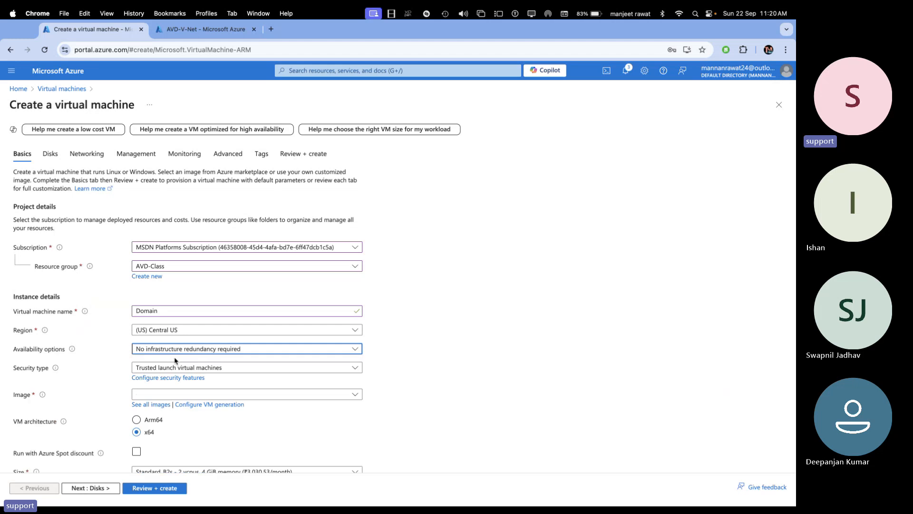
left_click(211, 367)
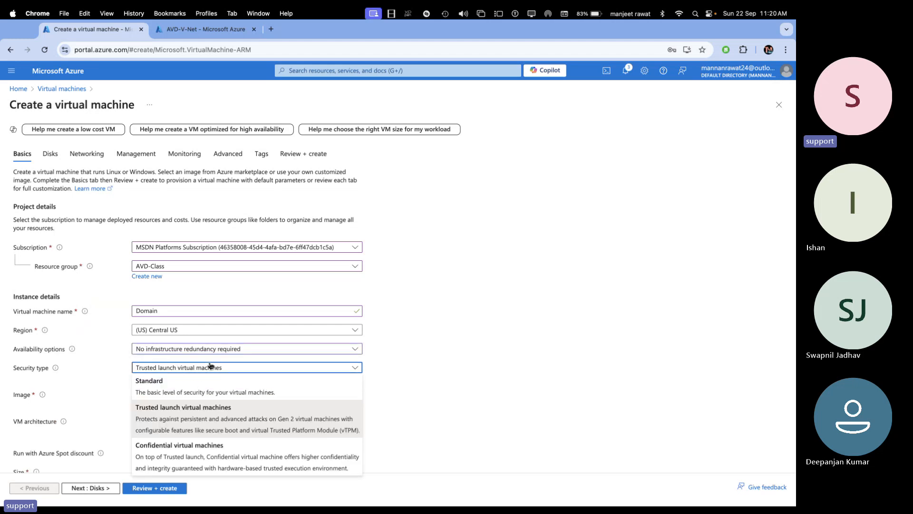
left_click(180, 385)
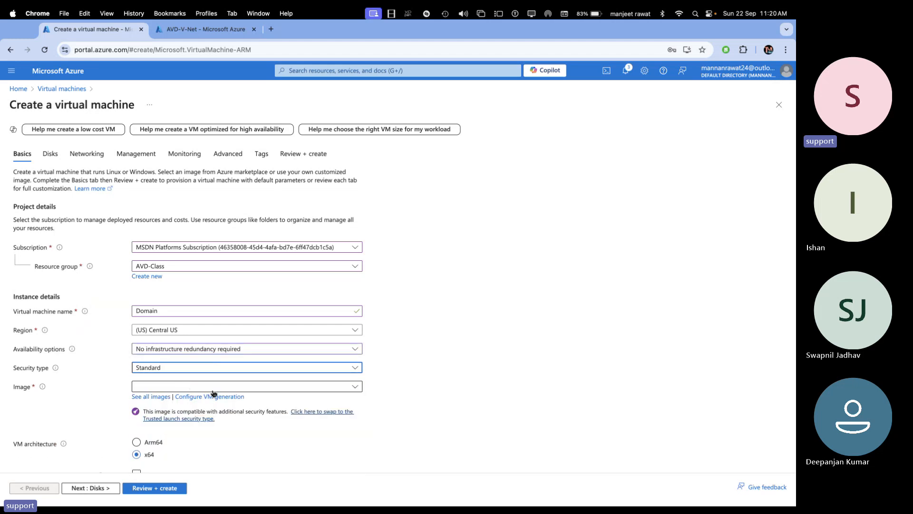
Choose the Windows Server 2019 Datacenter - x64 Gen2 image
left_click(167, 389)
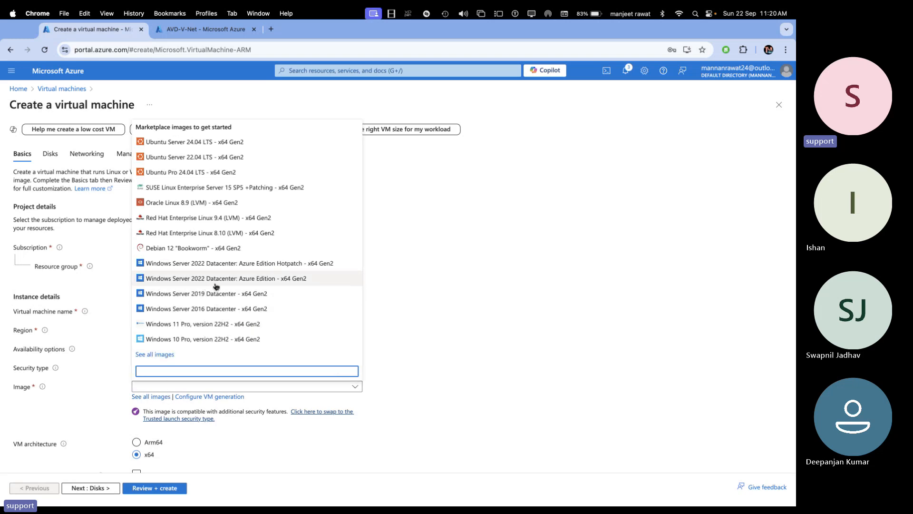
left_click(218, 295)
scroll(210, 366, "down", 6)
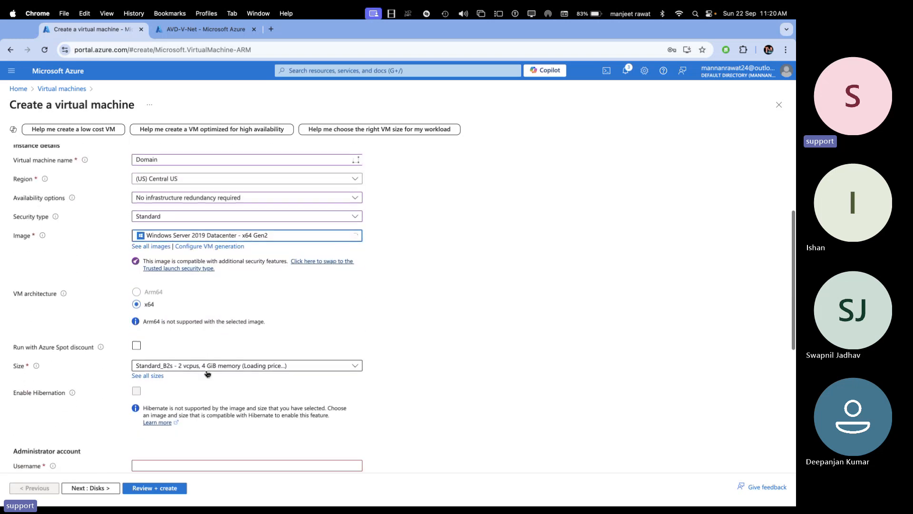
scroll(207, 375, "down", 1)
Enter the administrator username and password
left_click(193, 311)
type("web")
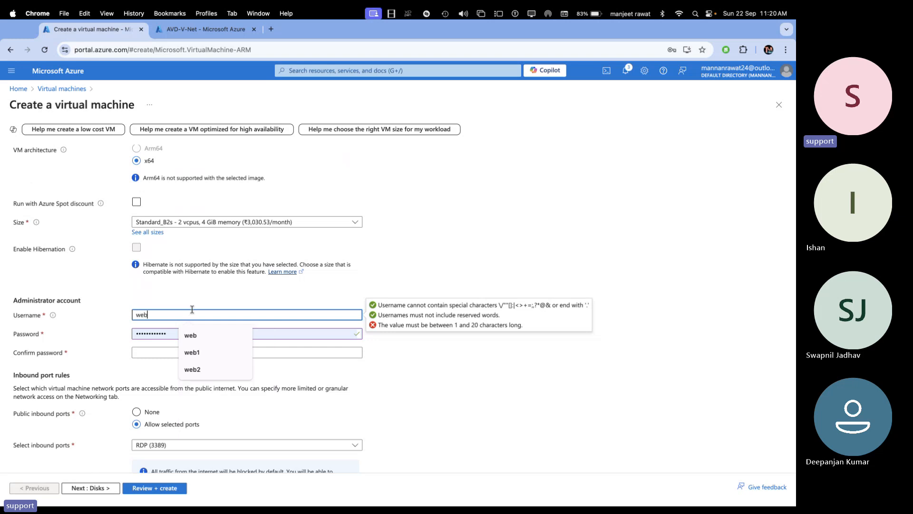
left_click(152, 351)
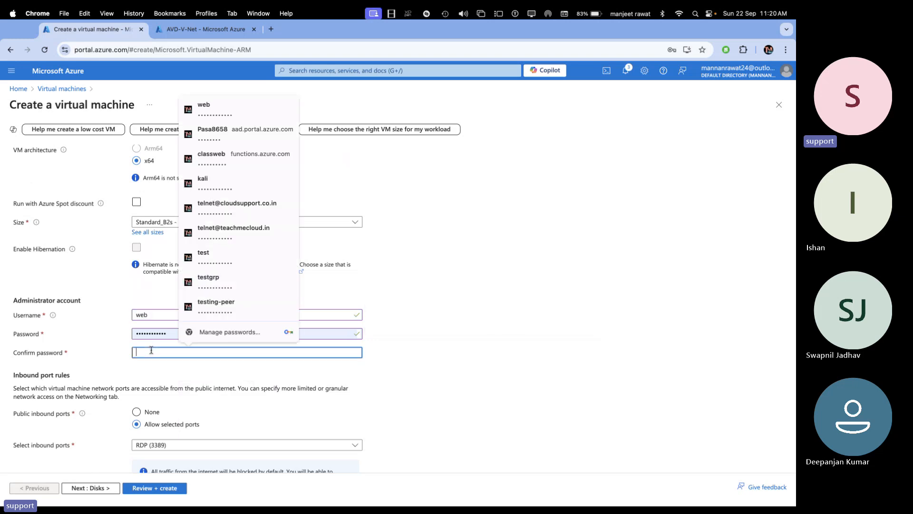
type("•••••")
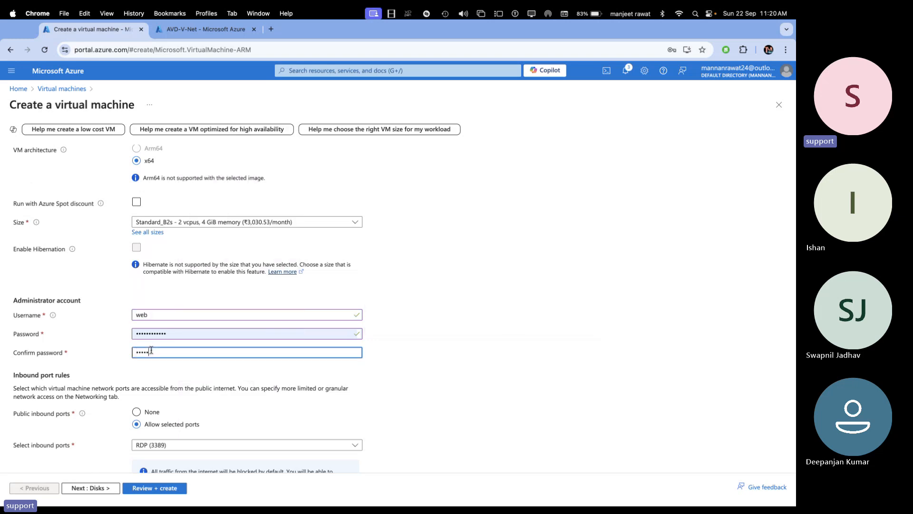
type("••••••")
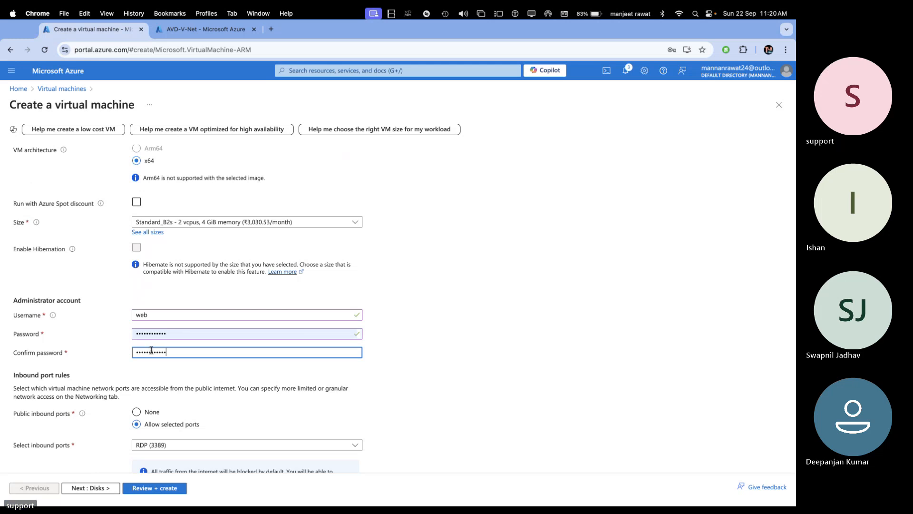
scroll(282, 373, "down", 3)
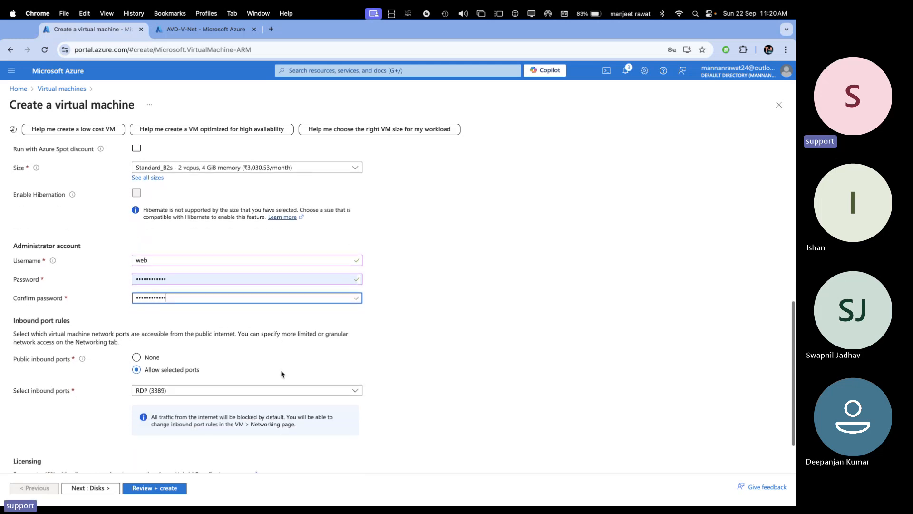
scroll(282, 372, "down", 2)
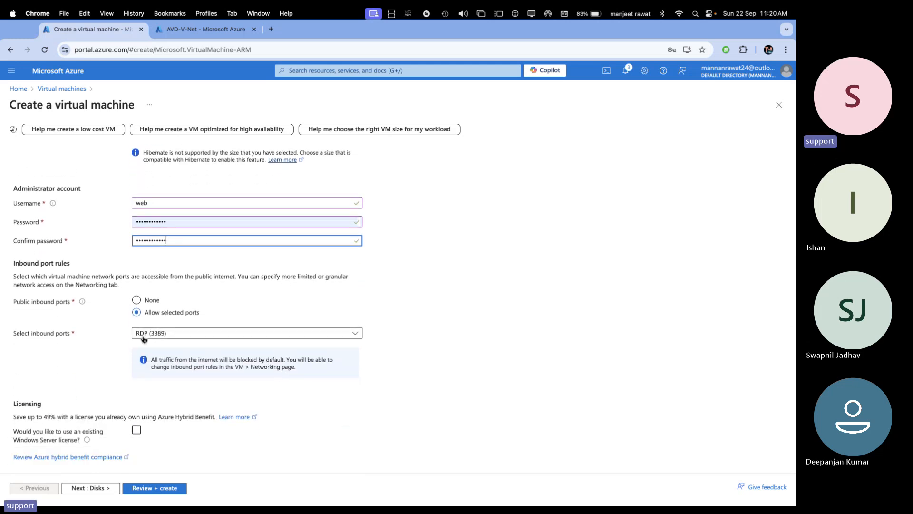
scroll(144, 338, "up", 10)
scroll(96, 428, "down", 10)
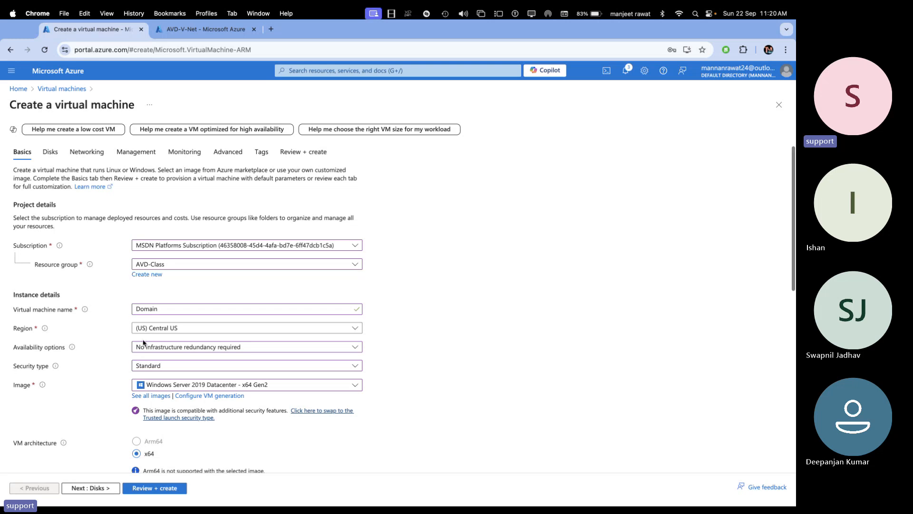
left_click(97, 489)
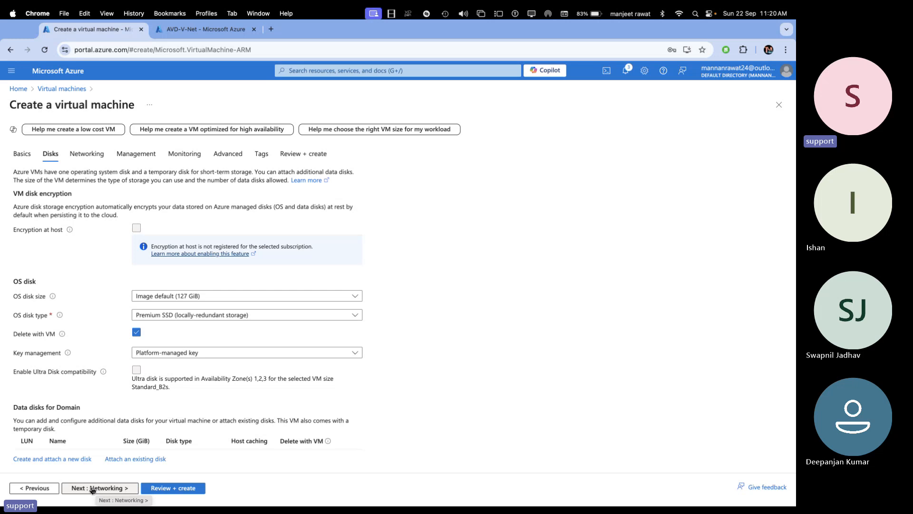
On the Networking page, review the proposed virtual network and subnet choices
left_click(92, 489)
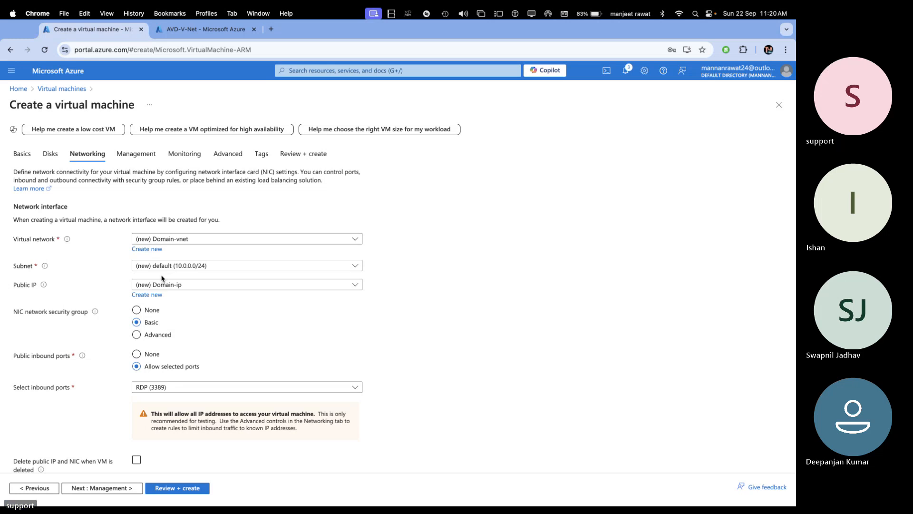
left_click(214, 238)
left_click(214, 237)
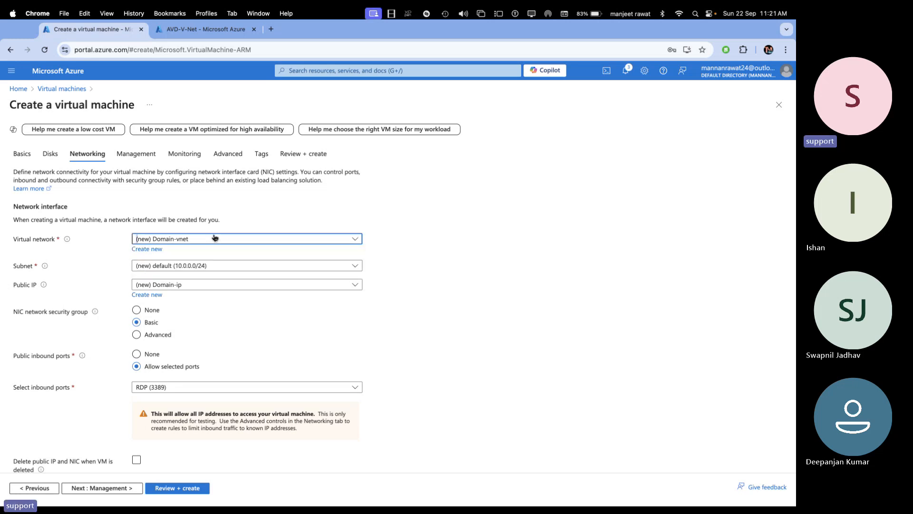
left_click(214, 238)
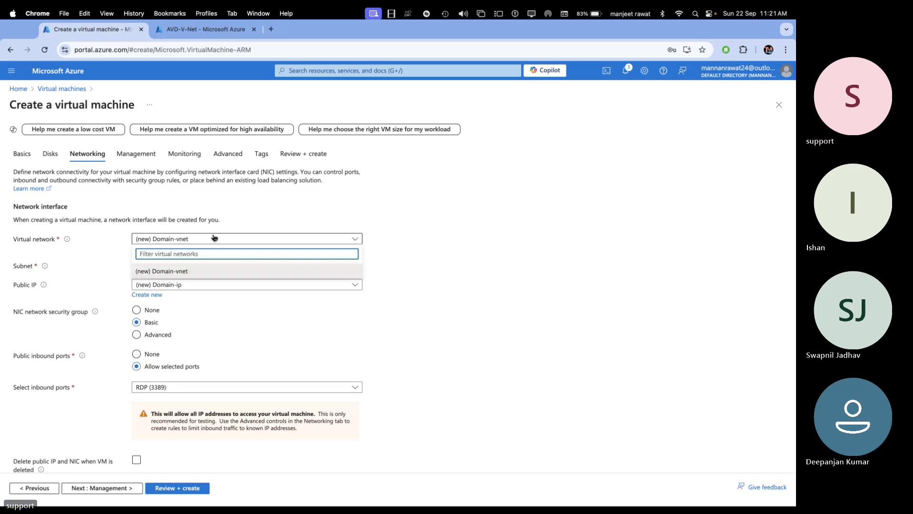
left_click(213, 239)
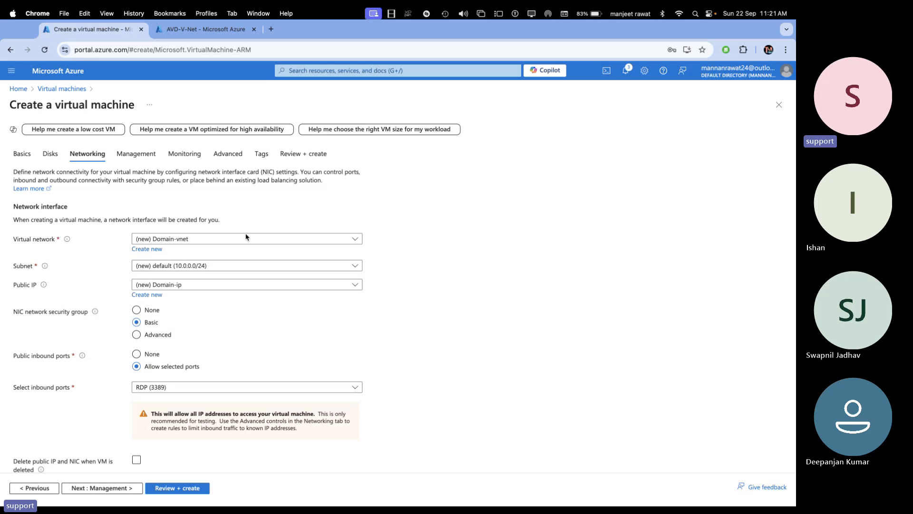
left_click(214, 266)
left_click(246, 218)
Page back to Basics and forward to Networking again, then view AVD-V-Net's subnet list
left_click(42, 489)
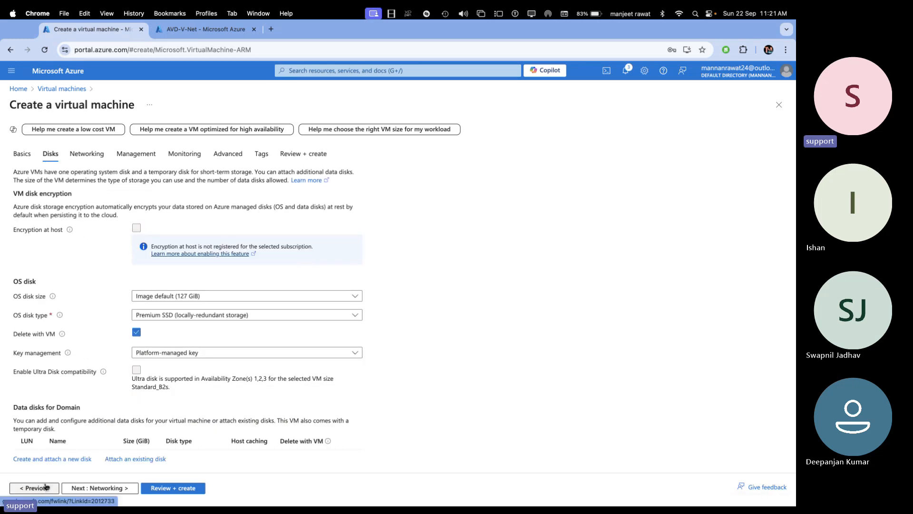
left_click(45, 488)
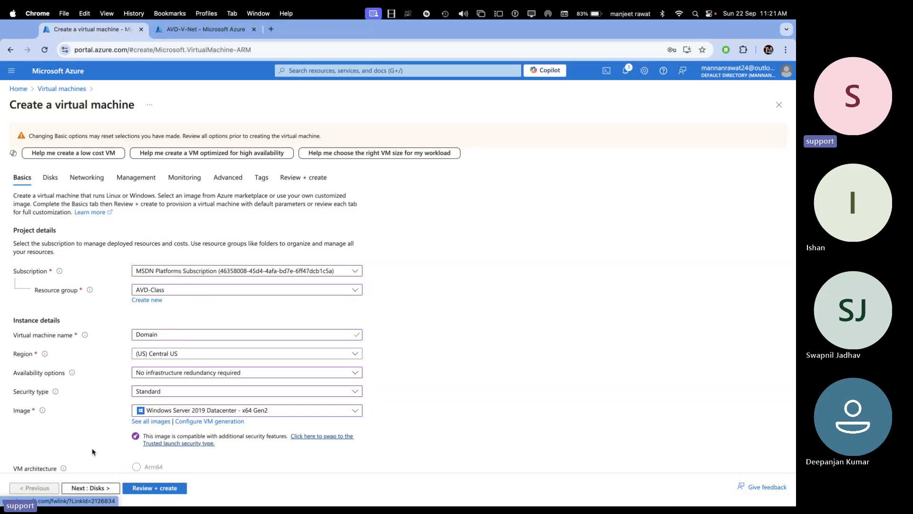
left_click(94, 490)
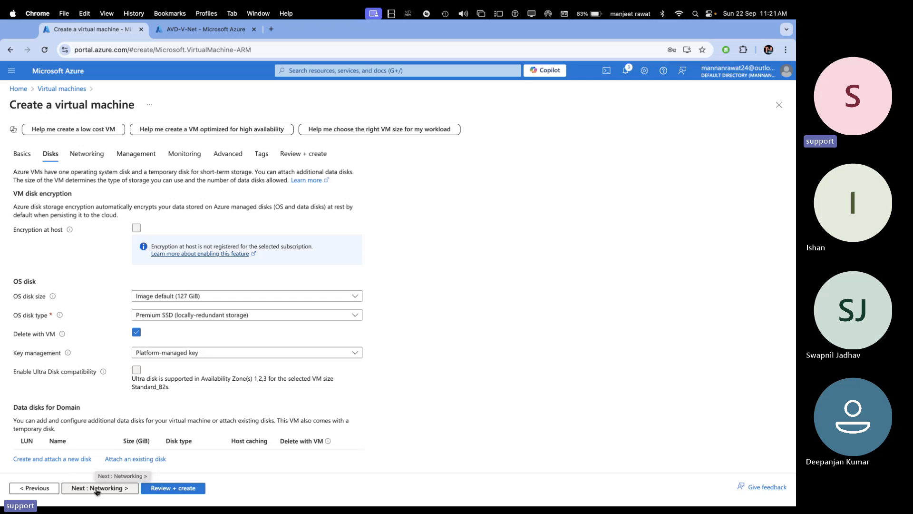
left_click(96, 490)
left_click(199, 239)
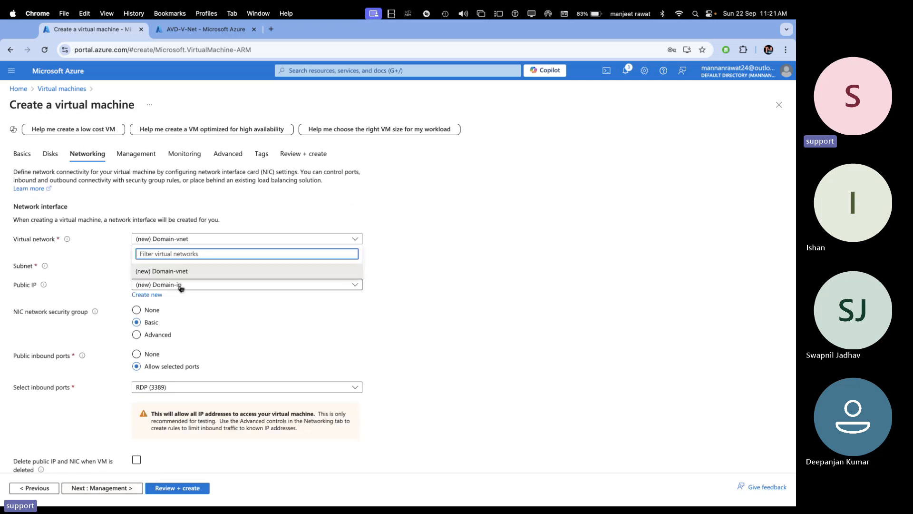
left_click(203, 30)
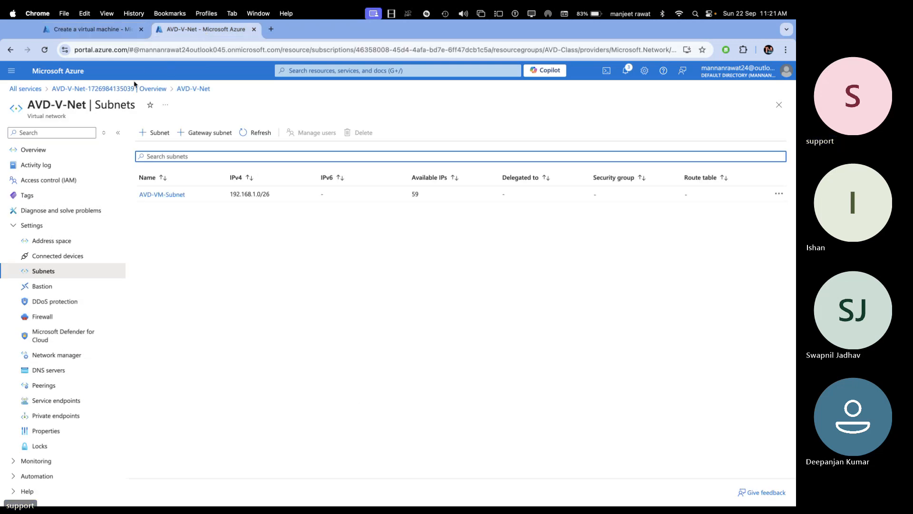
Check the deployed AVD-V-Net virtual network, then reload the Create a virtual machine page with a blank form
left_click(85, 91)
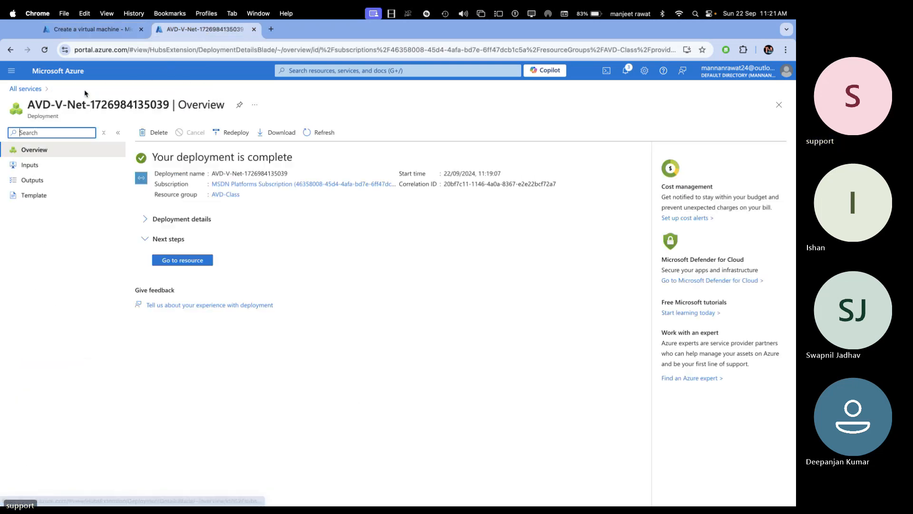
left_click(199, 259)
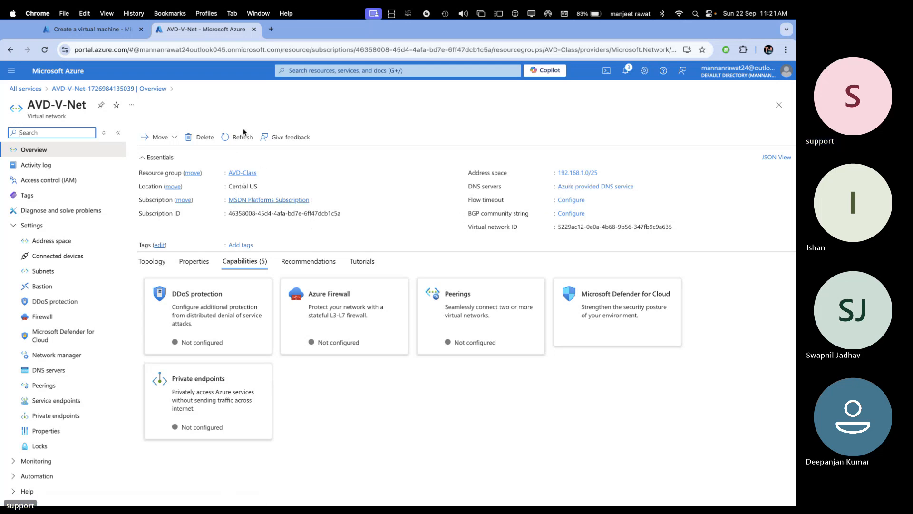
left_click(105, 29)
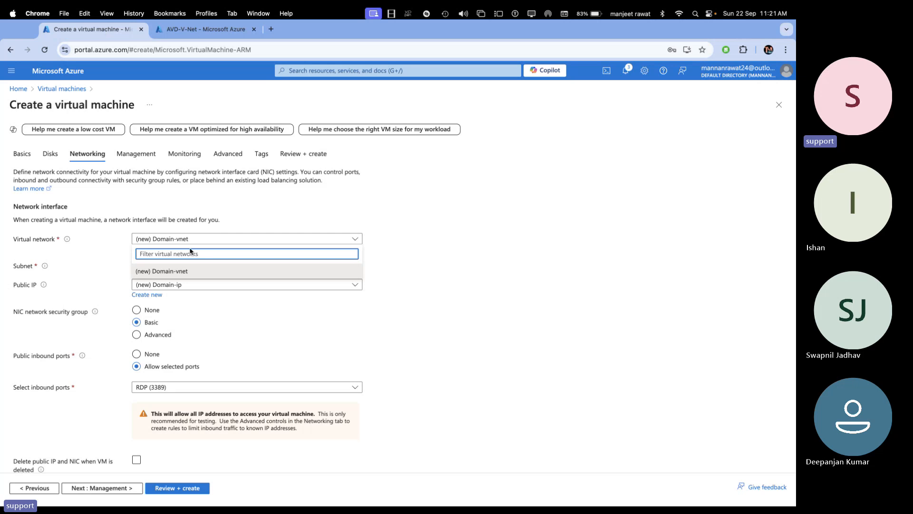
left_click(186, 51)
key("Return")
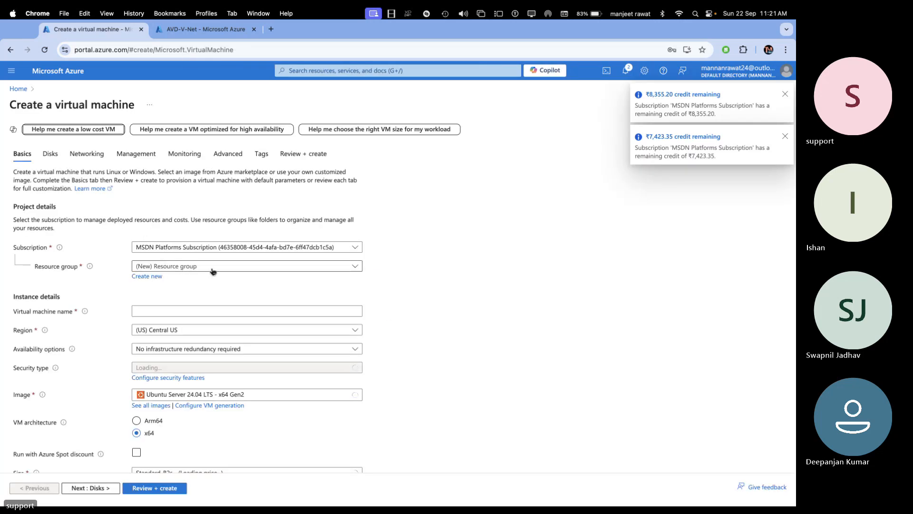
Choose resource group AVD-Class, name the VM 'Domain', with no infrastructure redundancy and Standard security
left_click(213, 271)
left_click(167, 306)
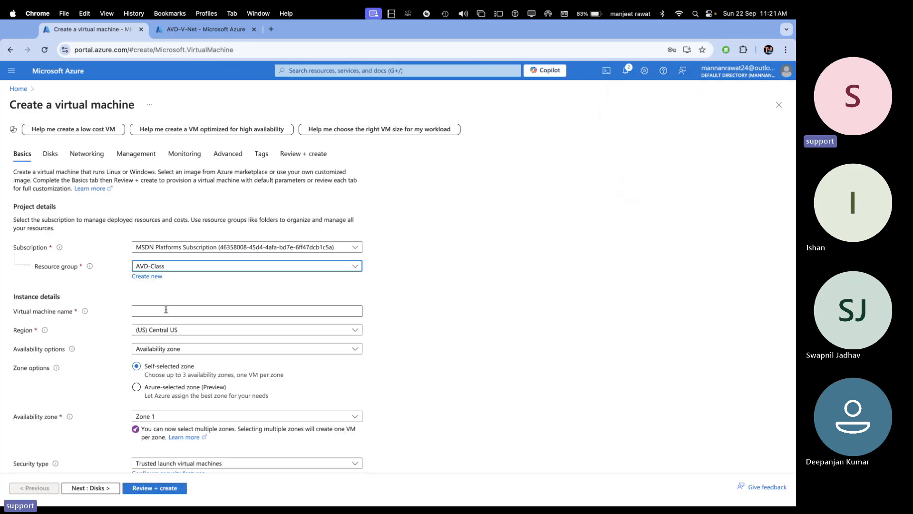
left_click(166, 310)
type("Domain")
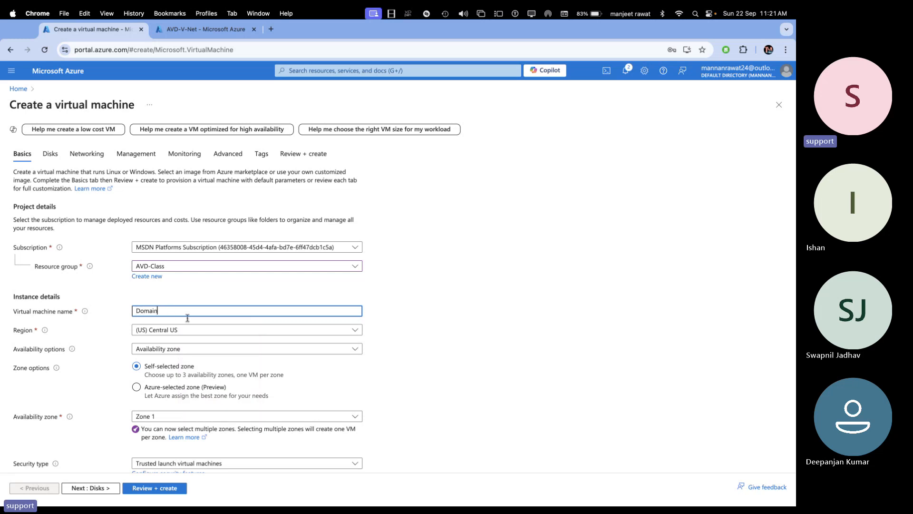
left_click(195, 349)
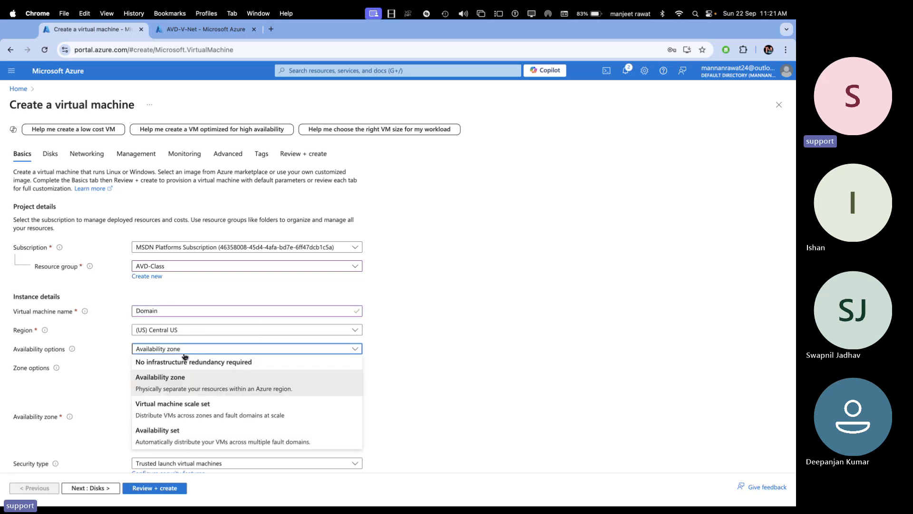
left_click(184, 359)
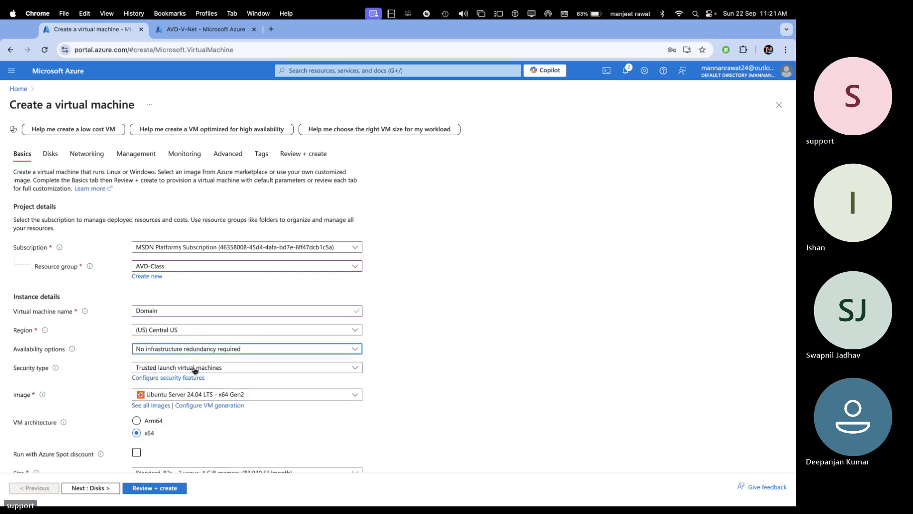
left_click(191, 369)
left_click(164, 379)
Choose Windows Server 2019 Datacenter as the VM image
left_click(194, 390)
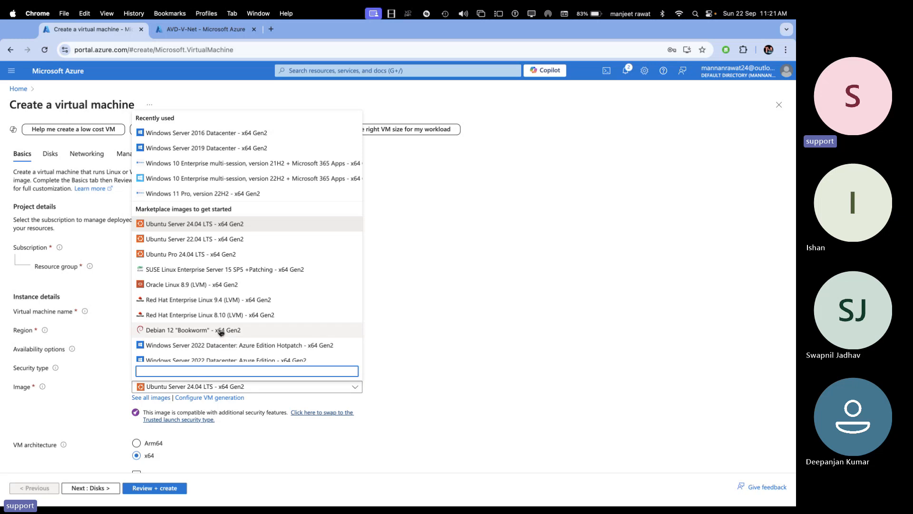
left_click(219, 148)
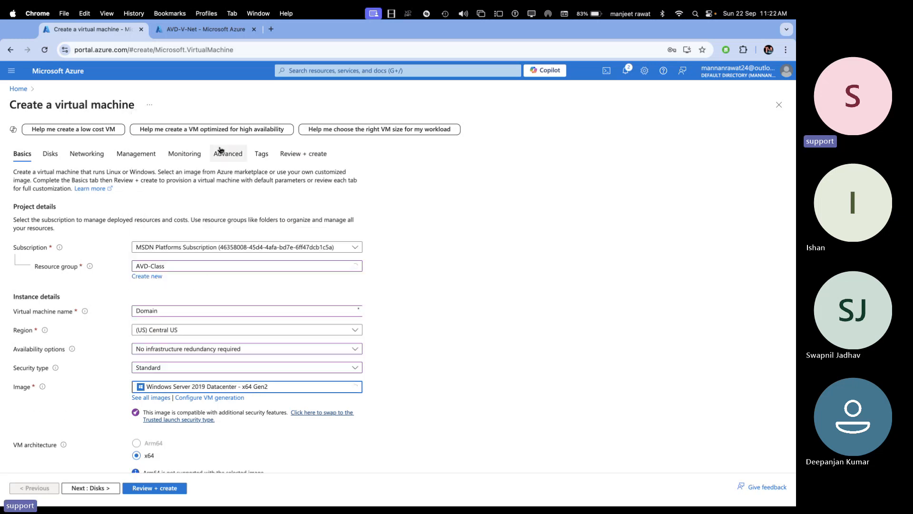
scroll(210, 323, "down", 5)
scroll(210, 324, "down", 3)
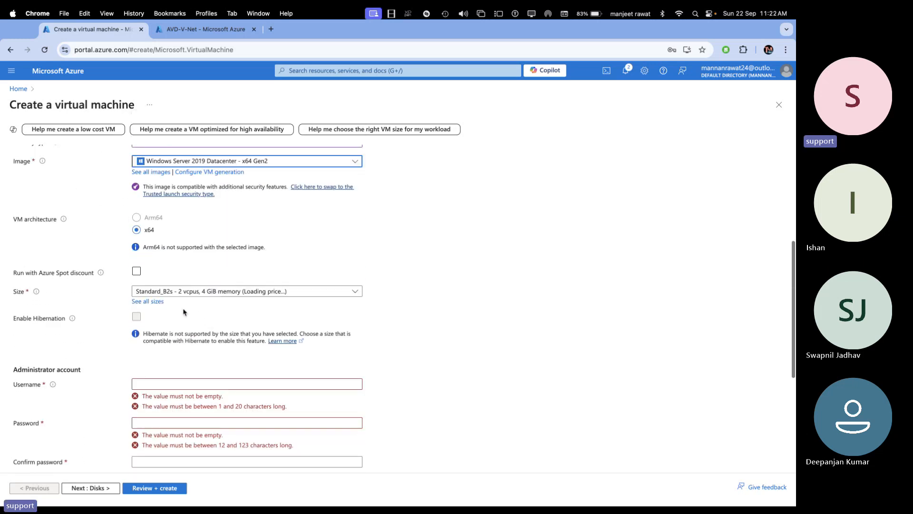
Fill in the administrator username, password and password confirmation, then advance to Networking
left_click(160, 384)
left_click(191, 404)
left_click(166, 403)
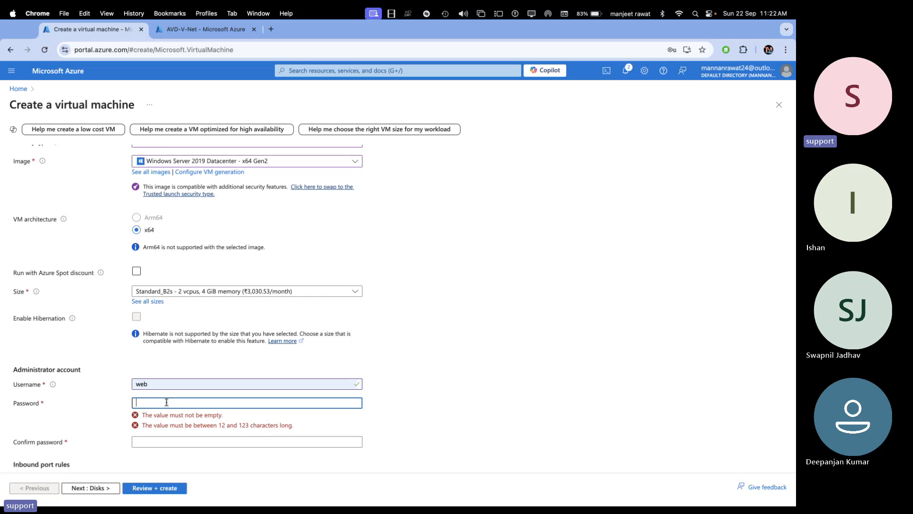
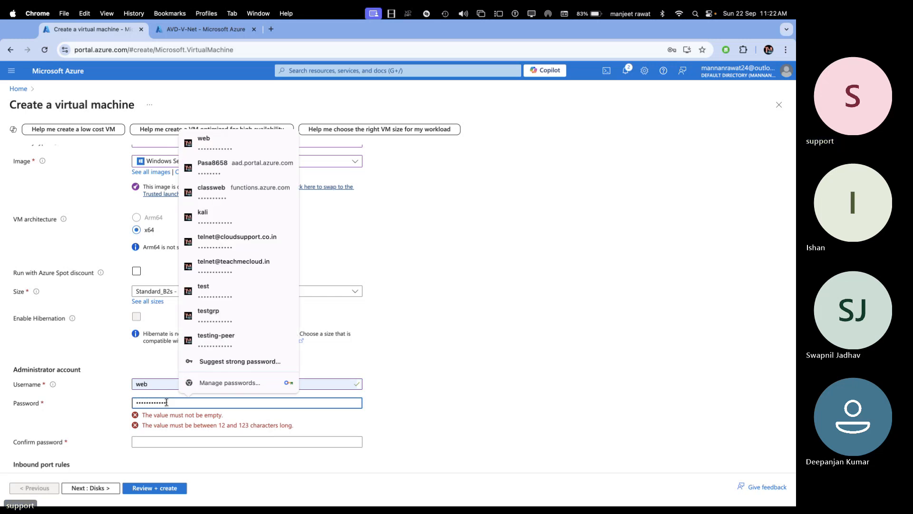
key("Tab")
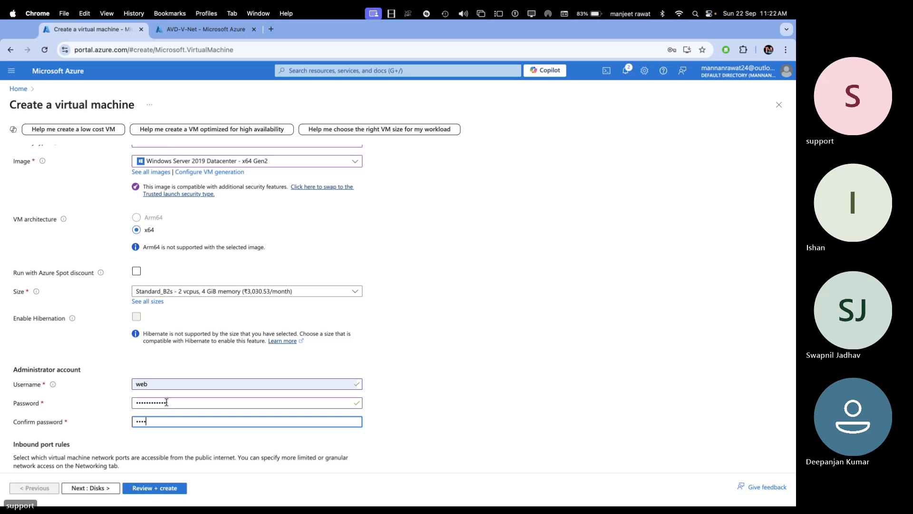
scroll(226, 285, "down", 5)
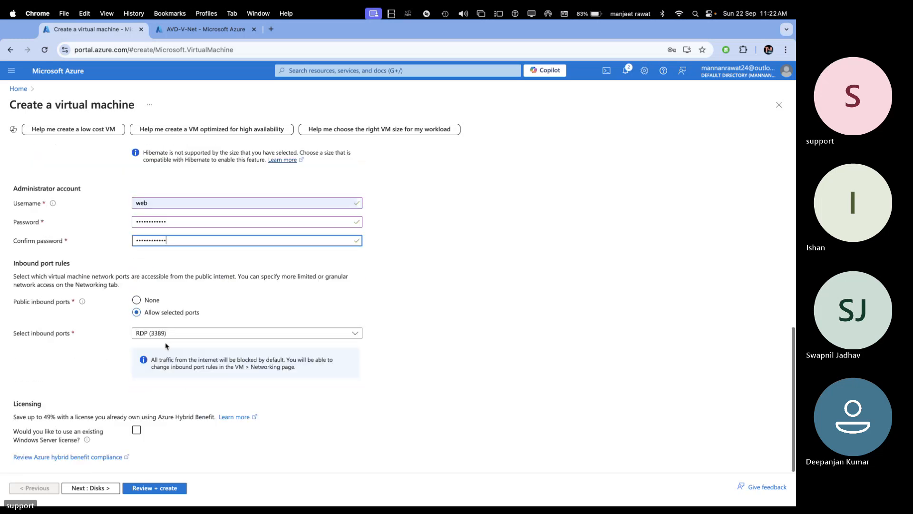
left_click(90, 489)
left_click(85, 491)
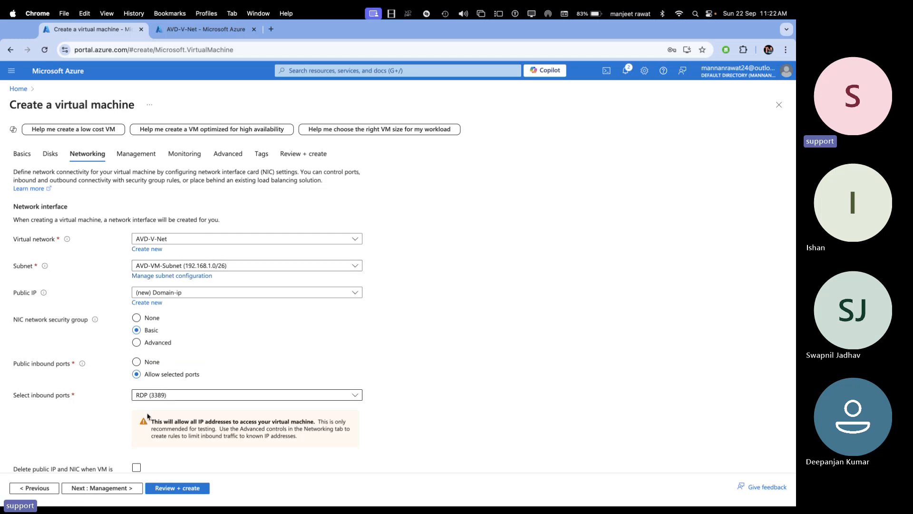
Run Review + create, recheck the failing Basics tab, and revalidate until Standard B2s passes at 4.1514 INR/hr
left_click(114, 489)
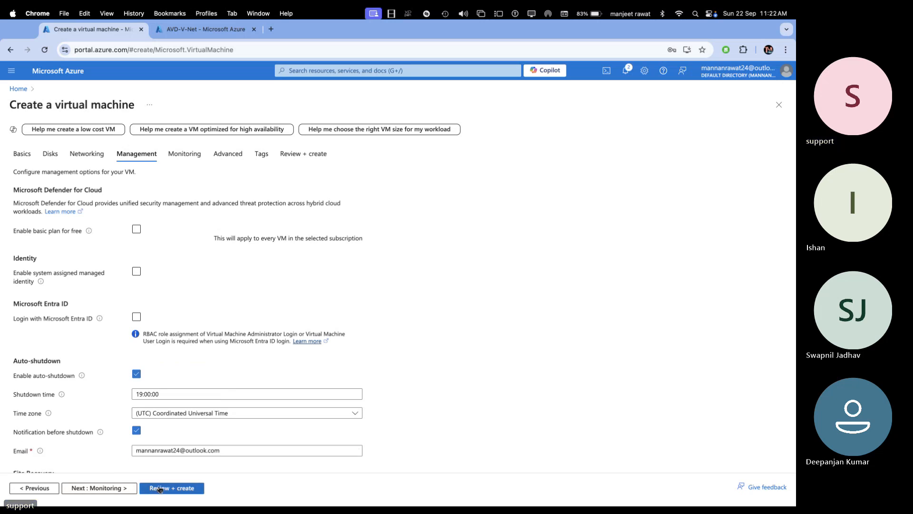
left_click(159, 488)
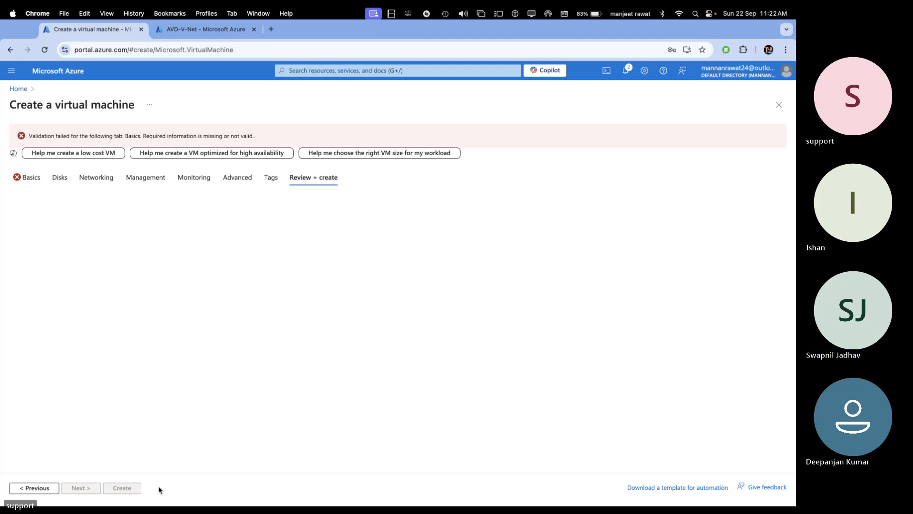
left_click(36, 183)
scroll(211, 355, "down", 10)
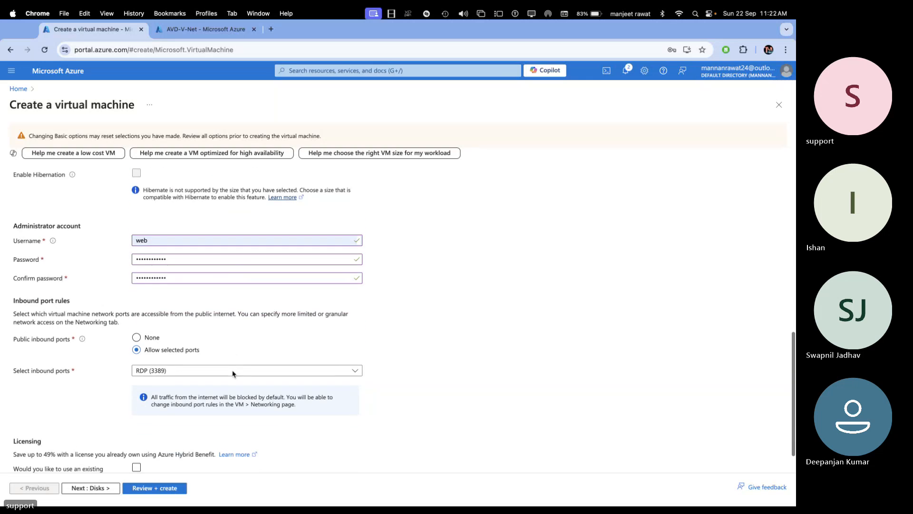
left_click(163, 490)
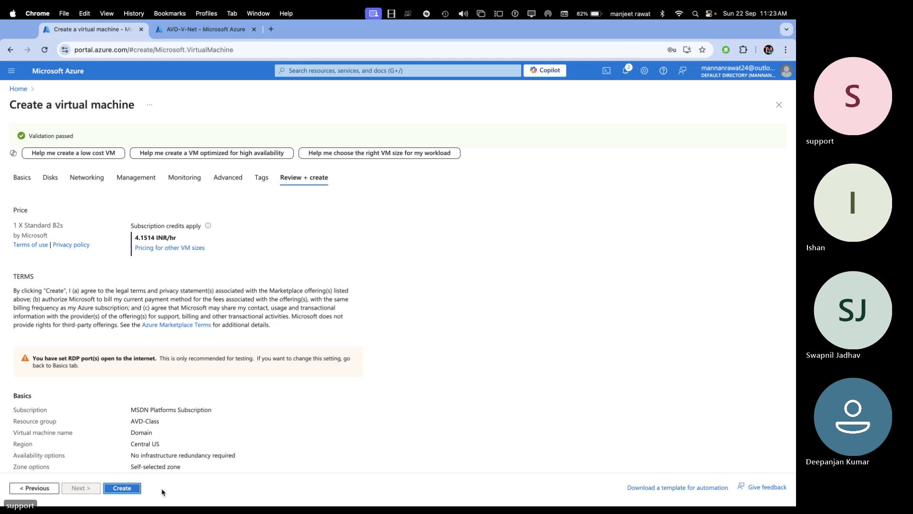
Create the Domain VM in AVD-Class and wait until the deployment is complete
left_click(127, 493)
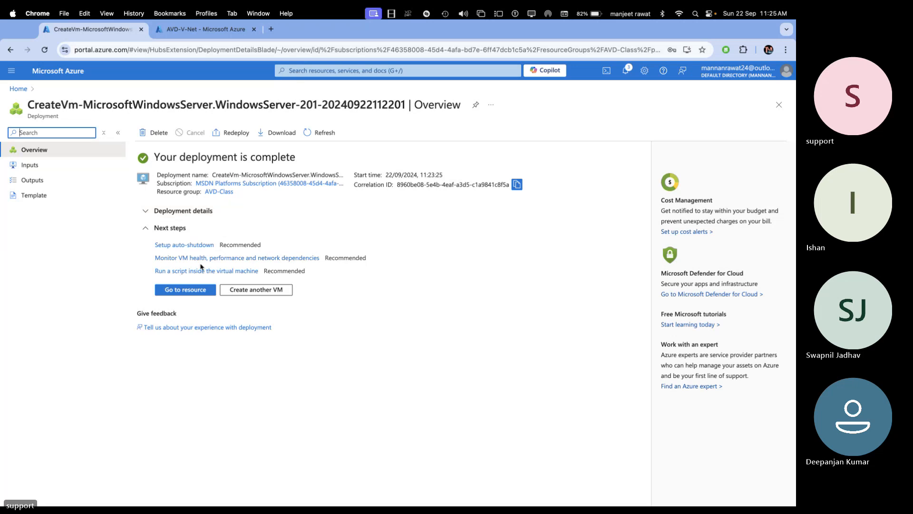
Download the Domain VM's RDP file from its Connect page and open Domain (29).rdp
left_click(190, 291)
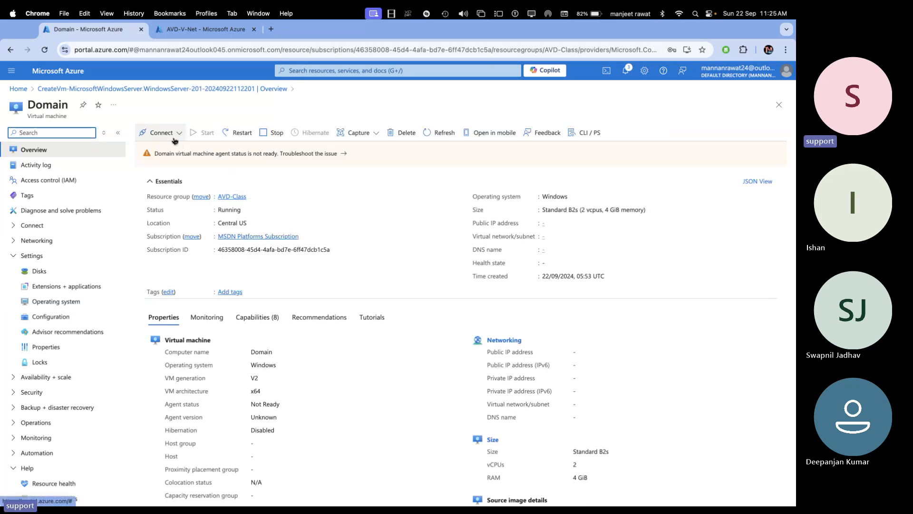
left_click(162, 132)
left_click(163, 154)
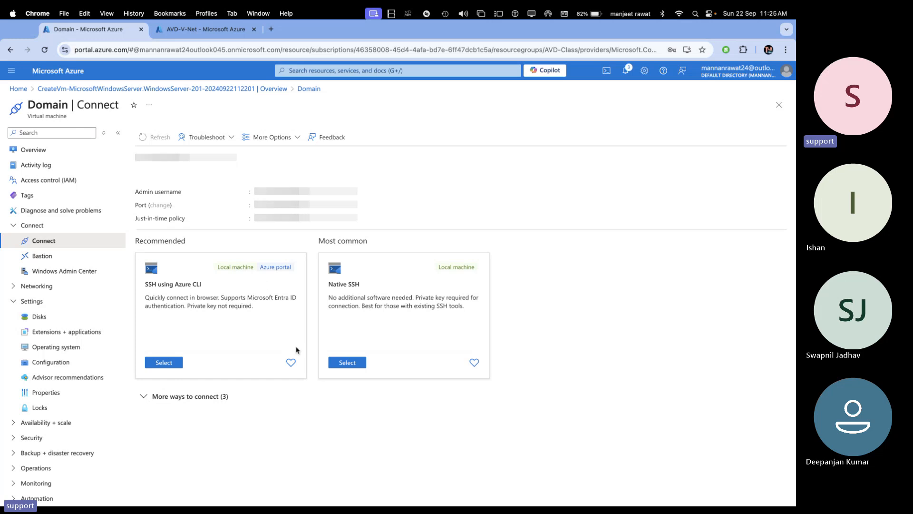
left_click(198, 366)
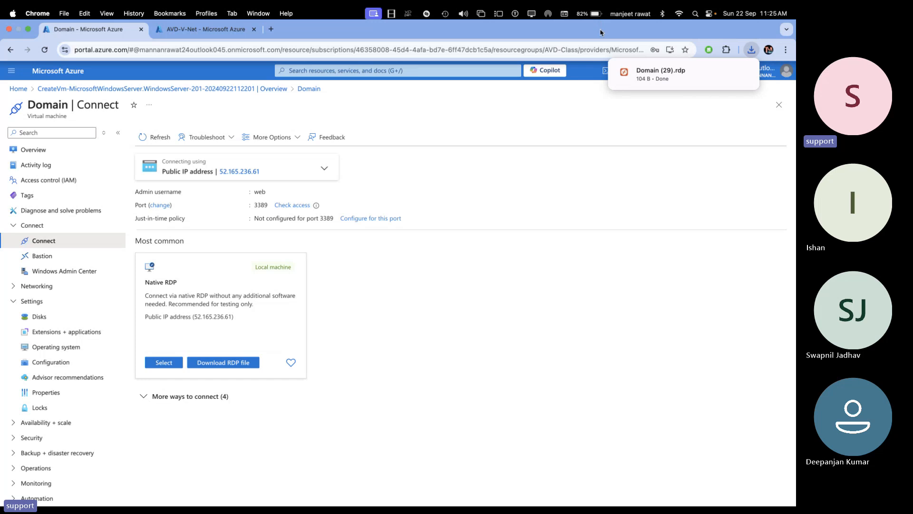
left_click(751, 49)
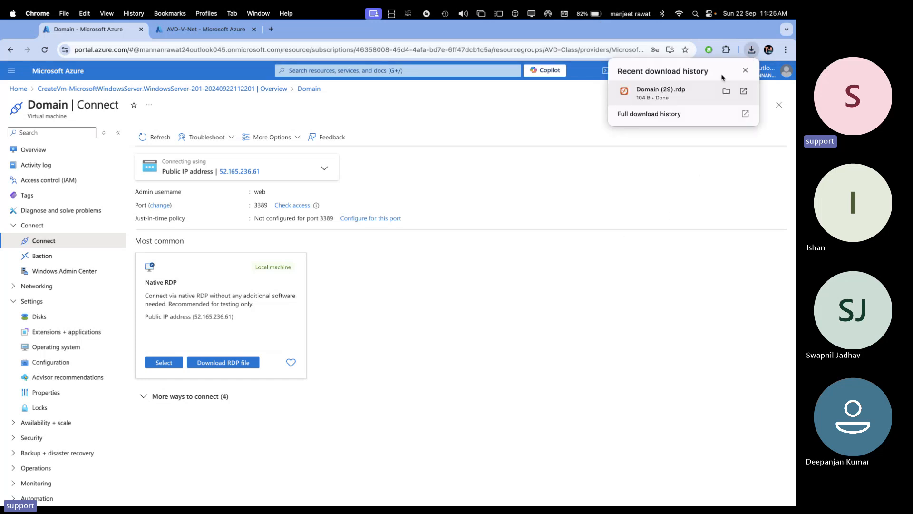
left_click(665, 95)
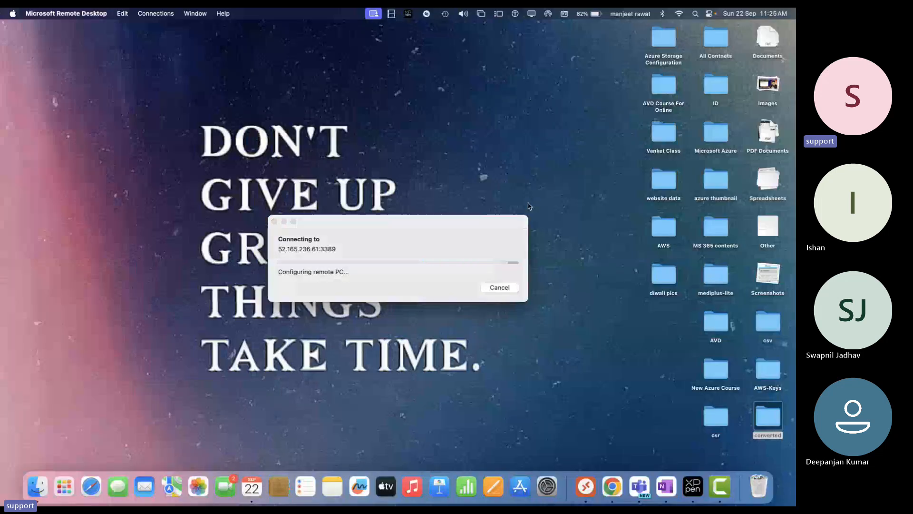
Sign in to 52.165.236.61 with the account password and accept the certificate warning
type("•••••••")
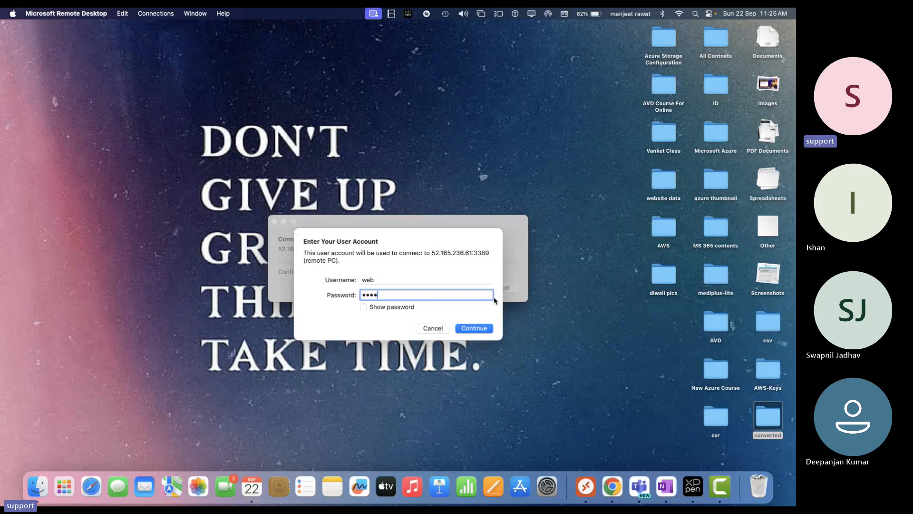
type("••••••")
key("Return")
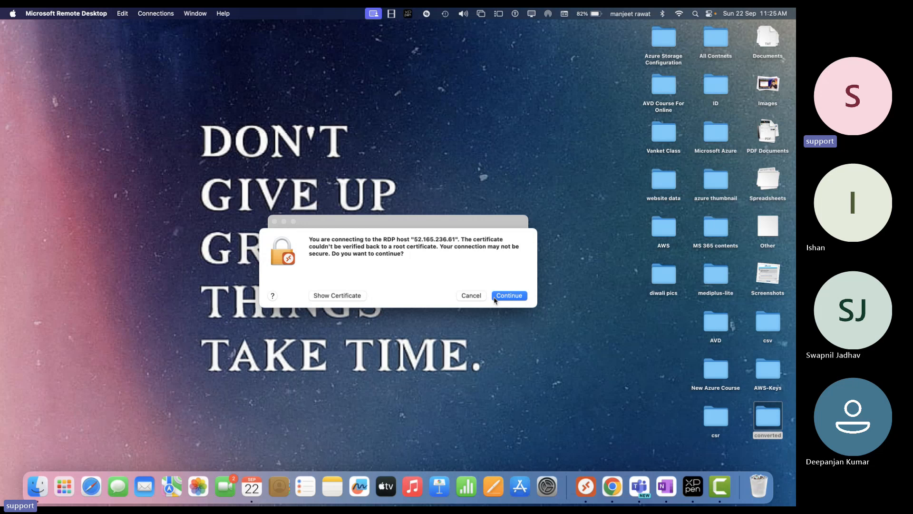
left_click(515, 296)
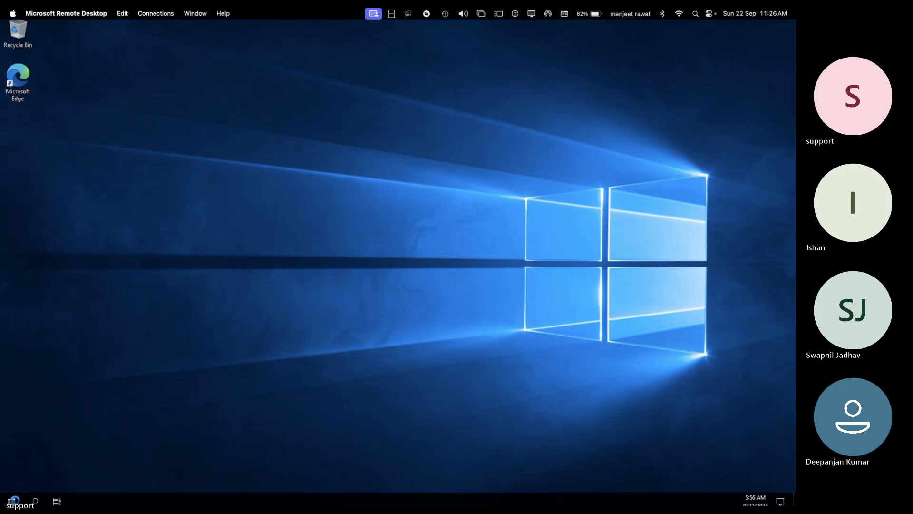
Launch an administrator command prompt by running cmd from the Run box
right_click(18, 501)
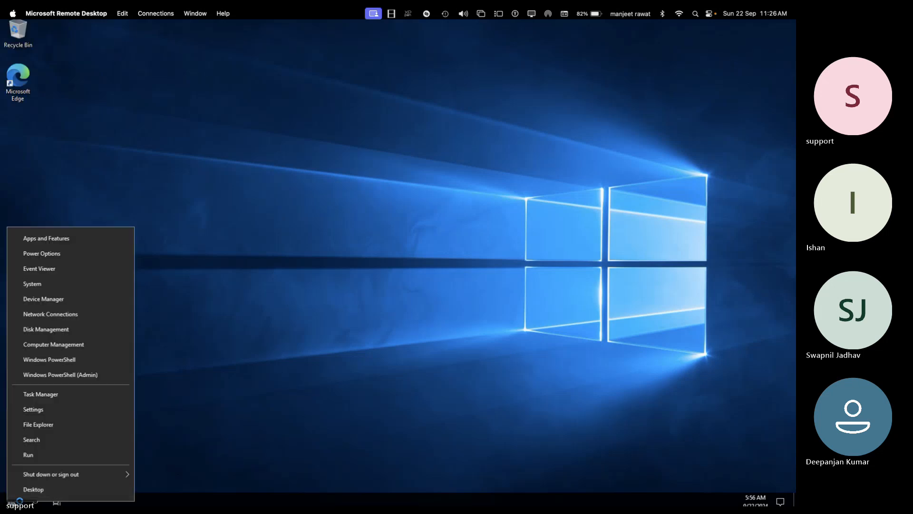
left_click(36, 452)
type("cmd")
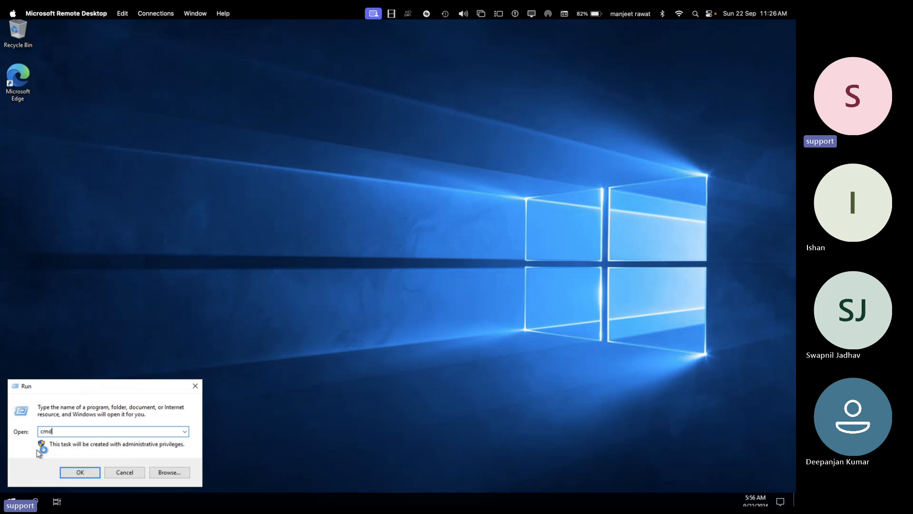
key("Return")
Run ipconfig to confirm IPv4 192.168.1.4, decline network discovery, and return to the Azure portal
type("i")
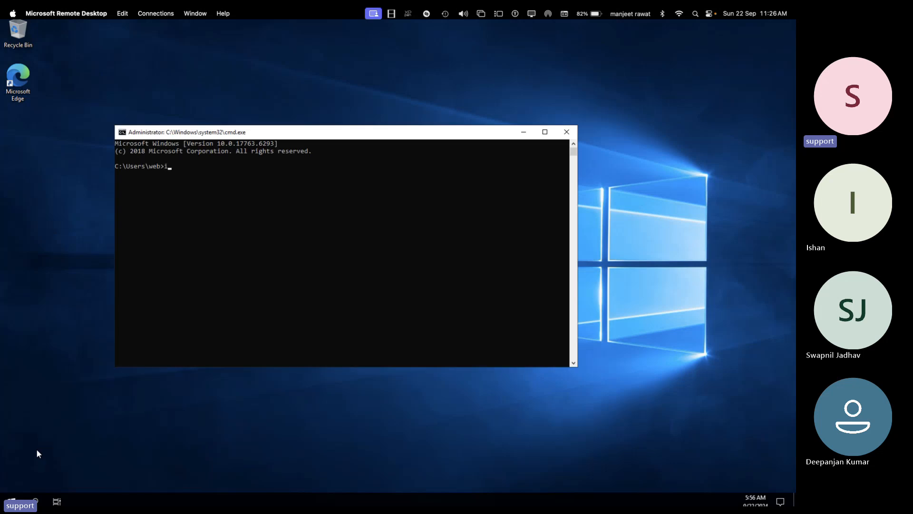
type("pco")
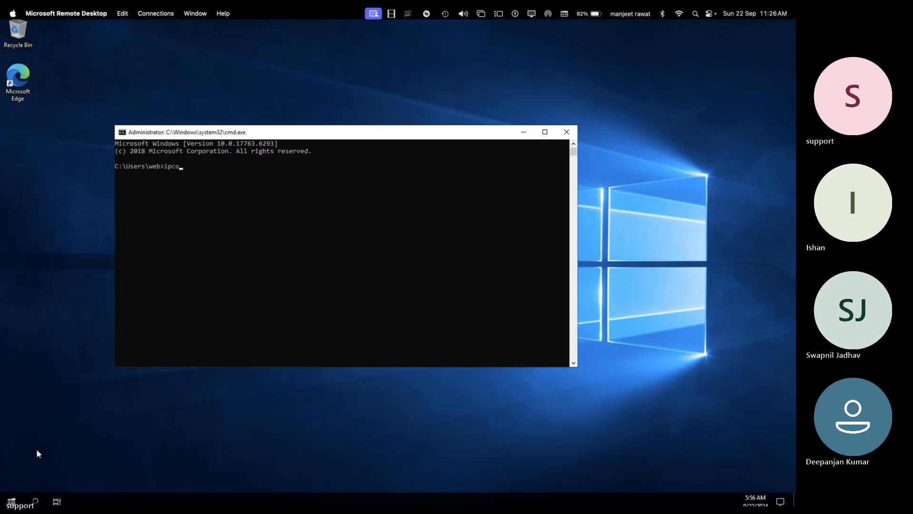
type("nfig")
key("Return")
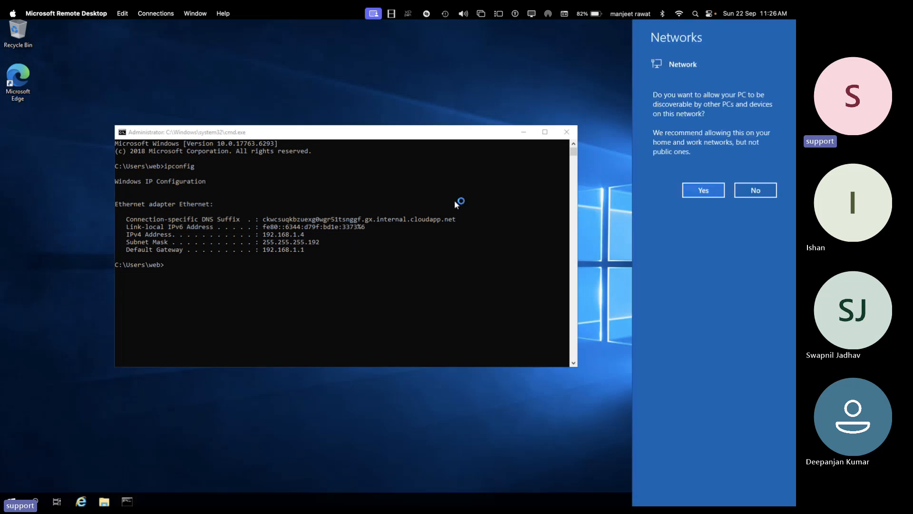
left_click(758, 190)
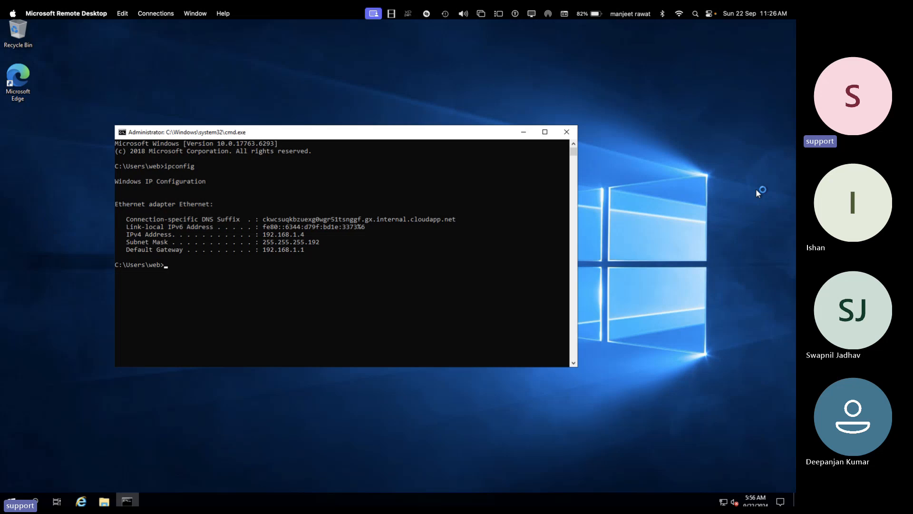
key("ctrl+Right")
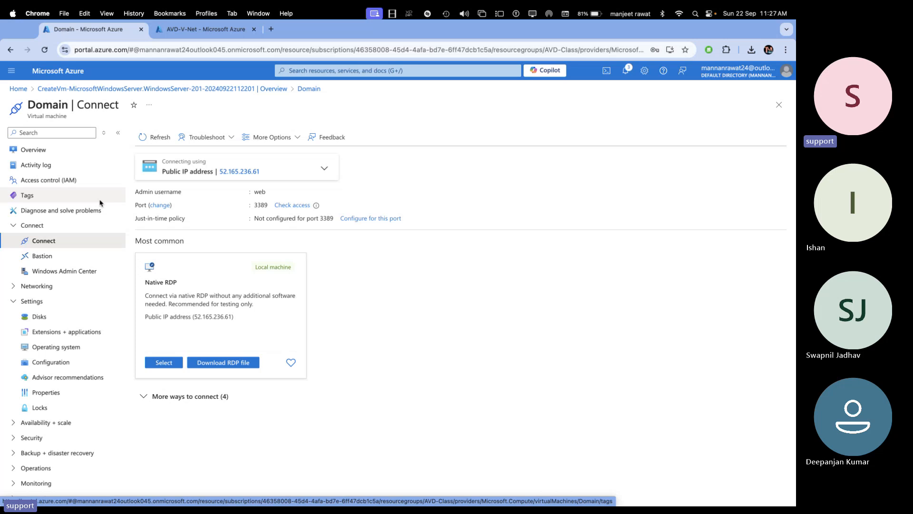
Switch ipconfig1 on the domain82 NIC to Static allocation for 192.168.1.4 and save
left_click(37, 286)
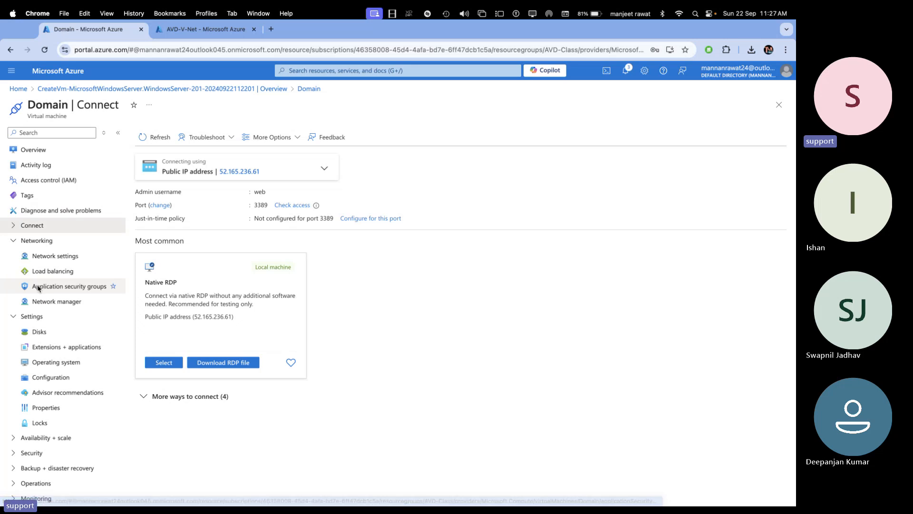
left_click(48, 259)
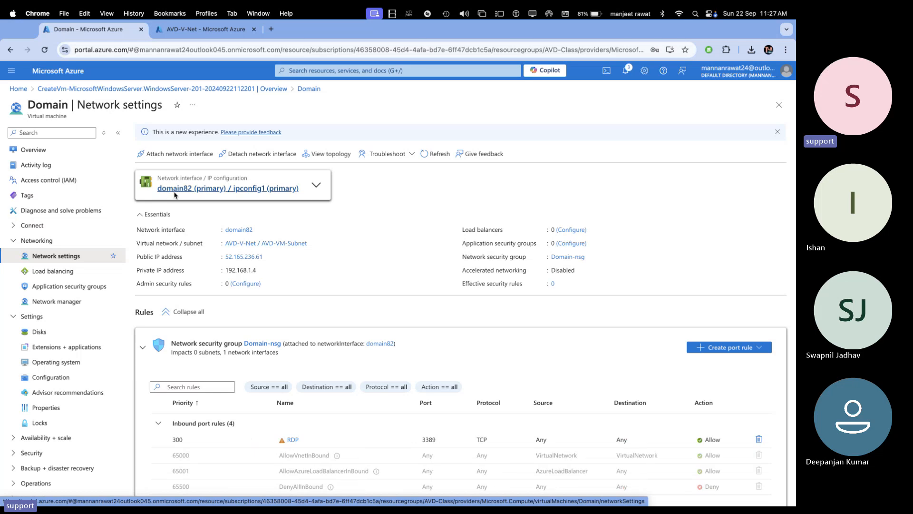
left_click(222, 189)
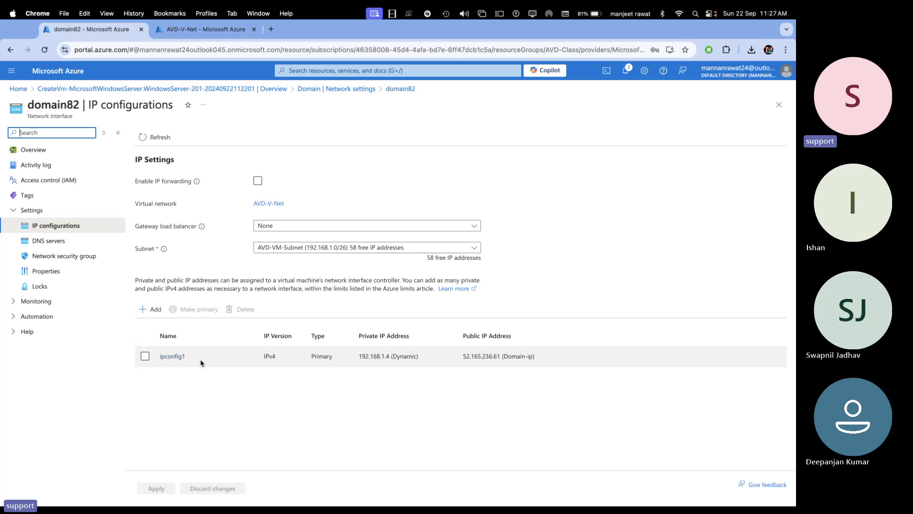
left_click(177, 357)
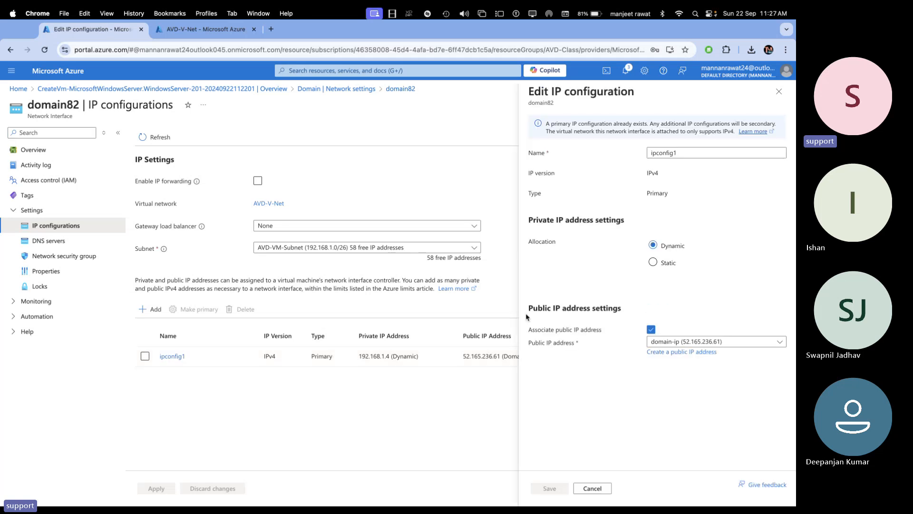
left_click(656, 262)
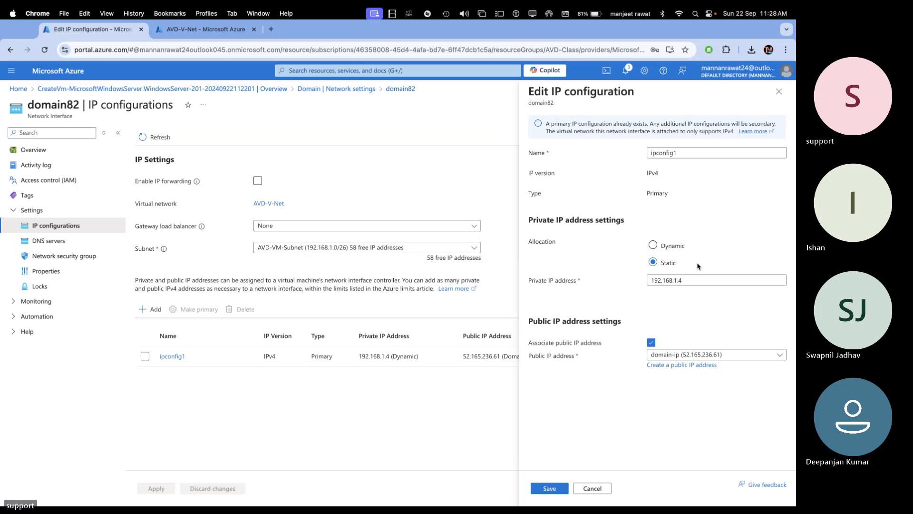
left_click(550, 489)
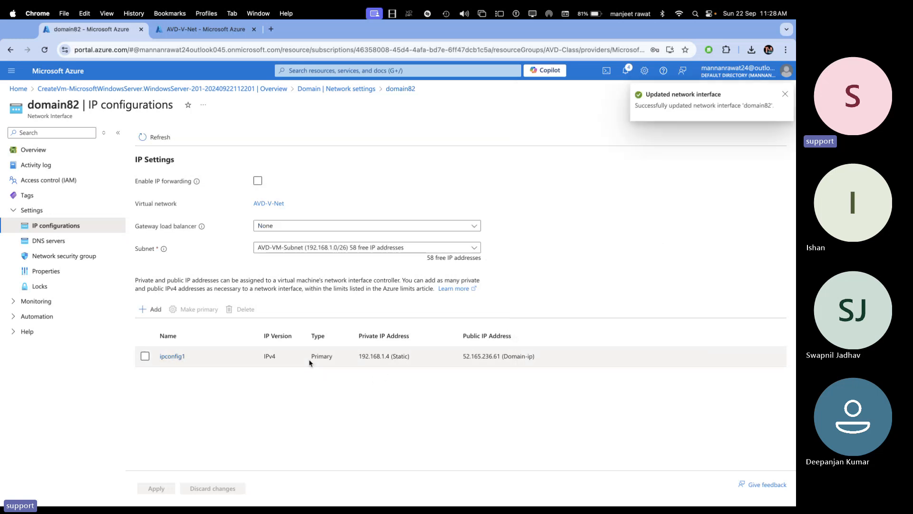
Set domain82's DNS servers to Custom with entries 192.168.1.4 and 8.8.8.8, then save
left_click(58, 242)
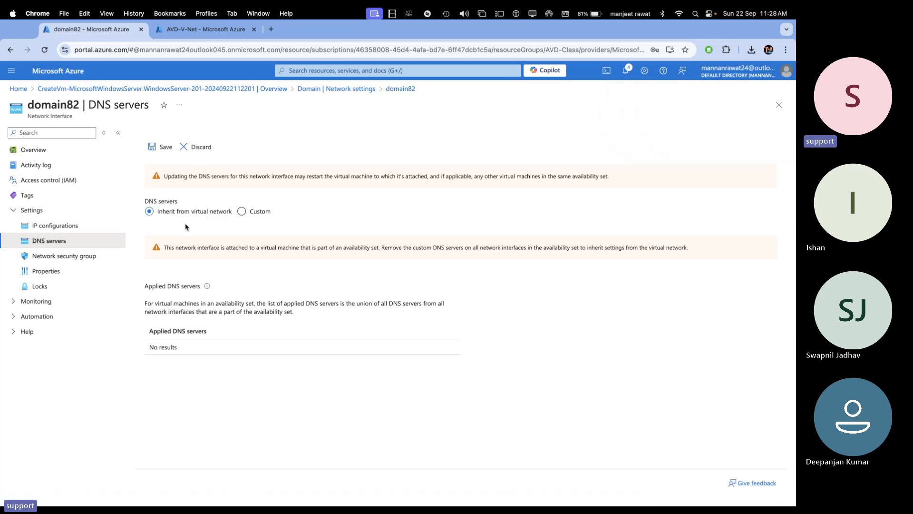
left_click(241, 211)
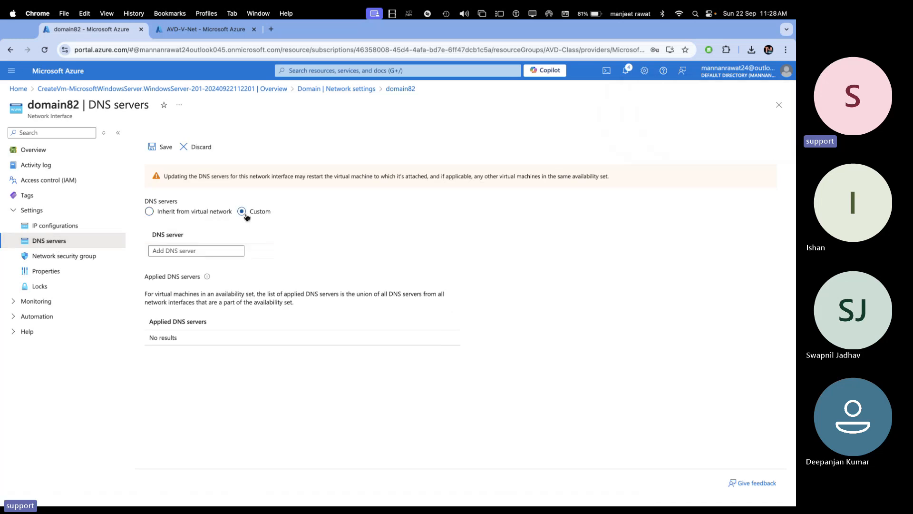
left_click(219, 250)
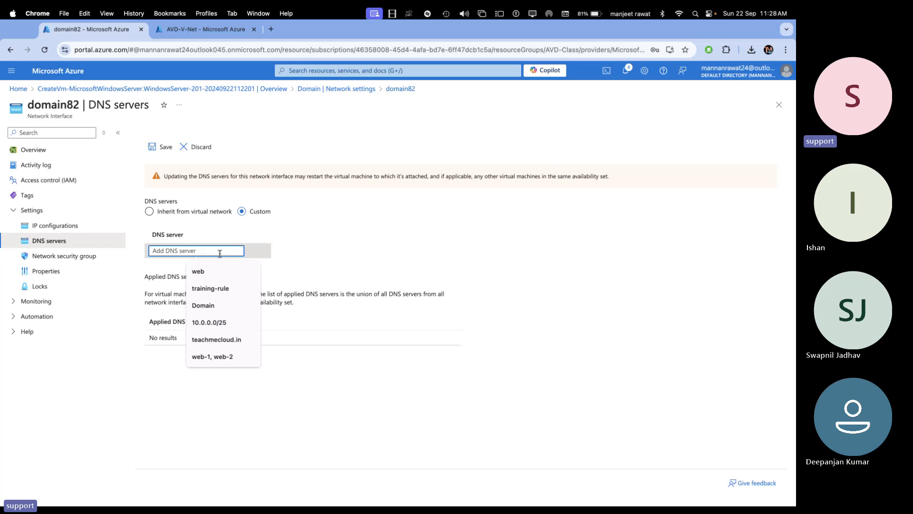
type("192.16")
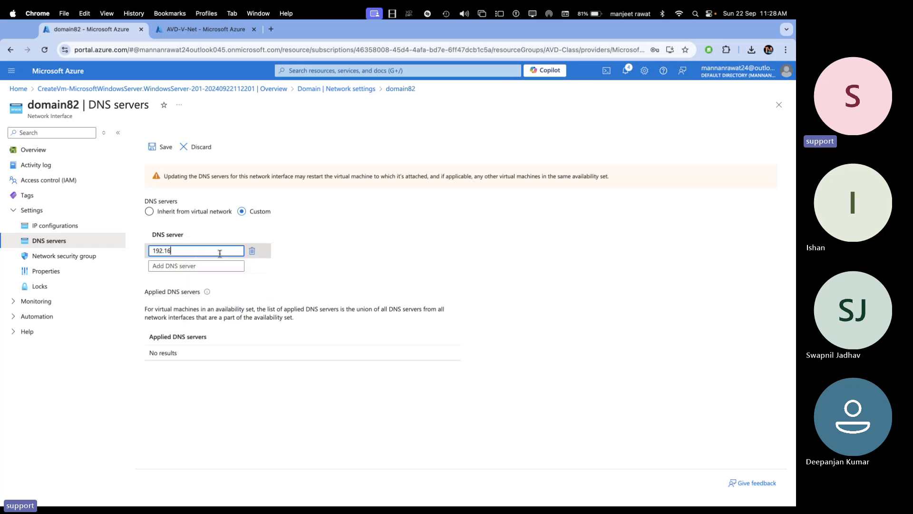
type("8.1.4")
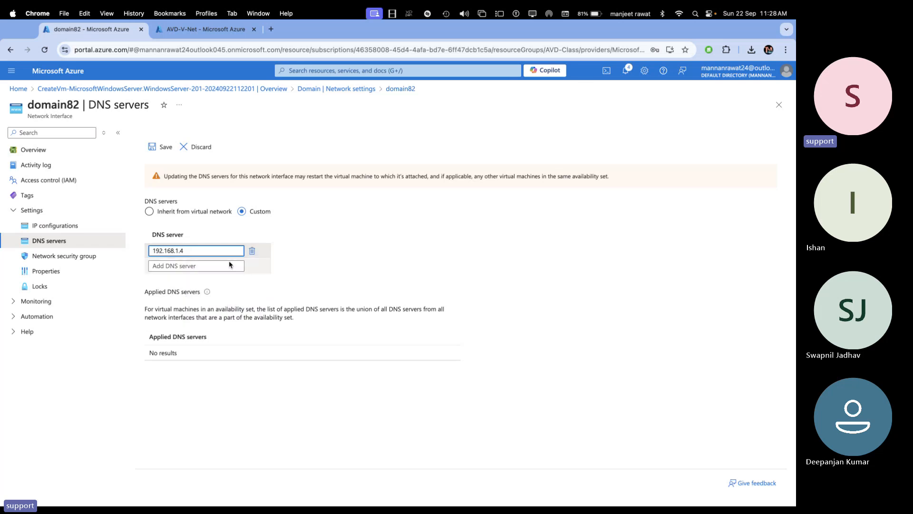
left_click(223, 265)
type("8.8.8.8")
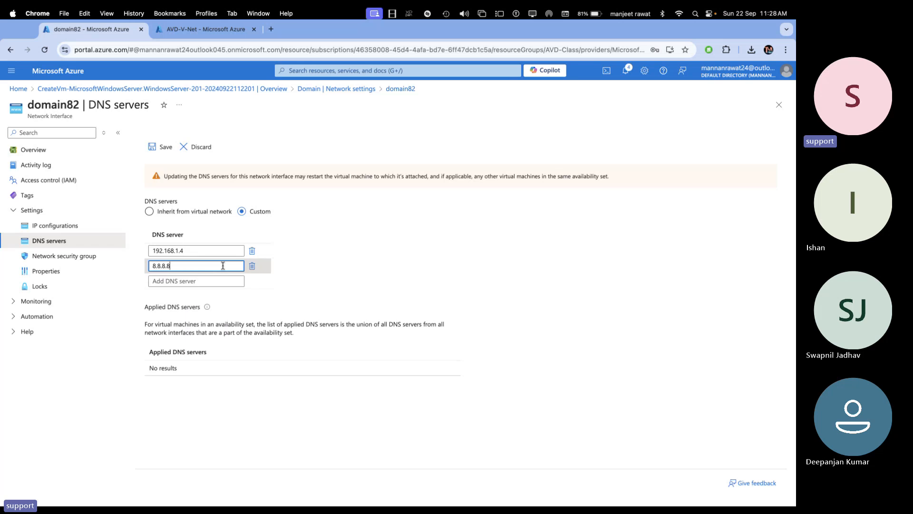
left_click(163, 147)
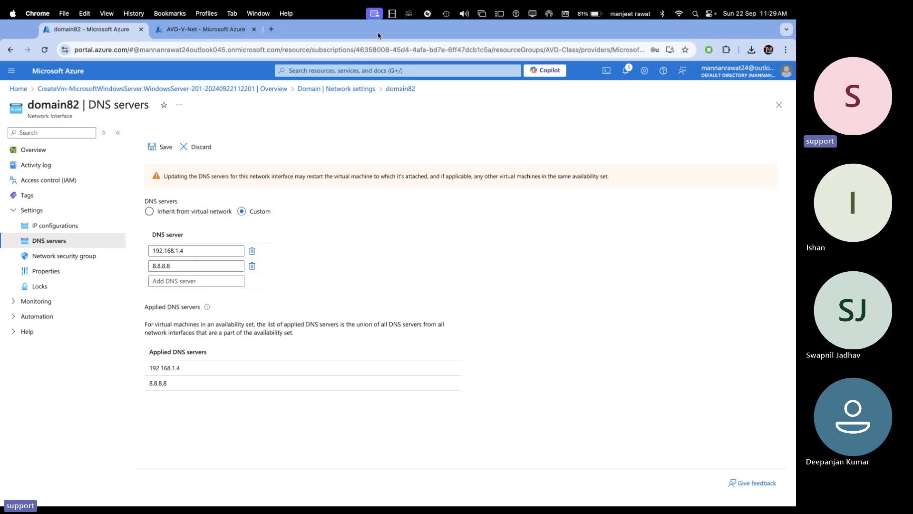
Set AVD-V-Net's DNS servers to Custom 192.168.1.4 and 8.8.8.8, save, and return to its deployment overview
left_click(202, 31)
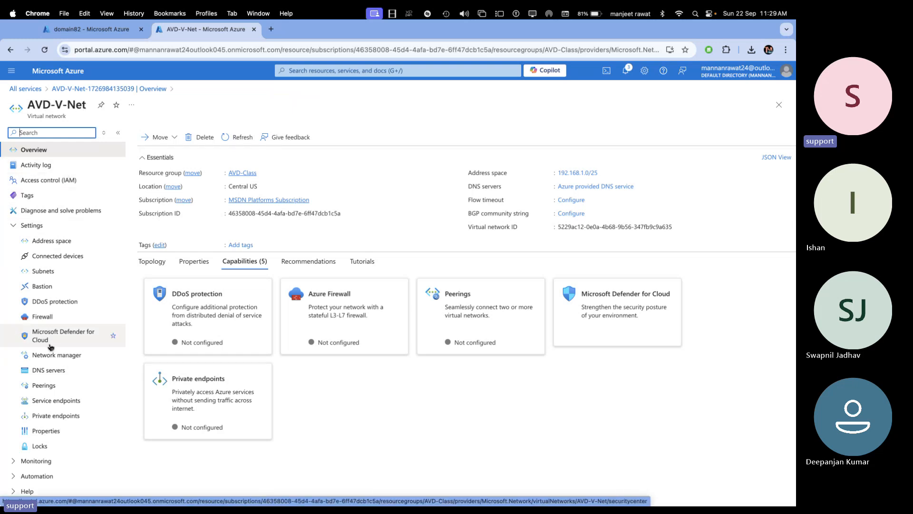
left_click(50, 370)
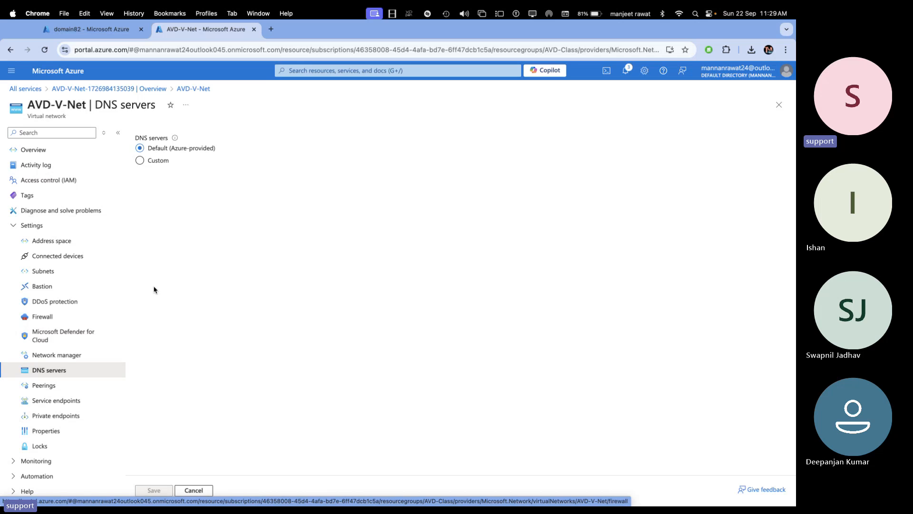
left_click(155, 160)
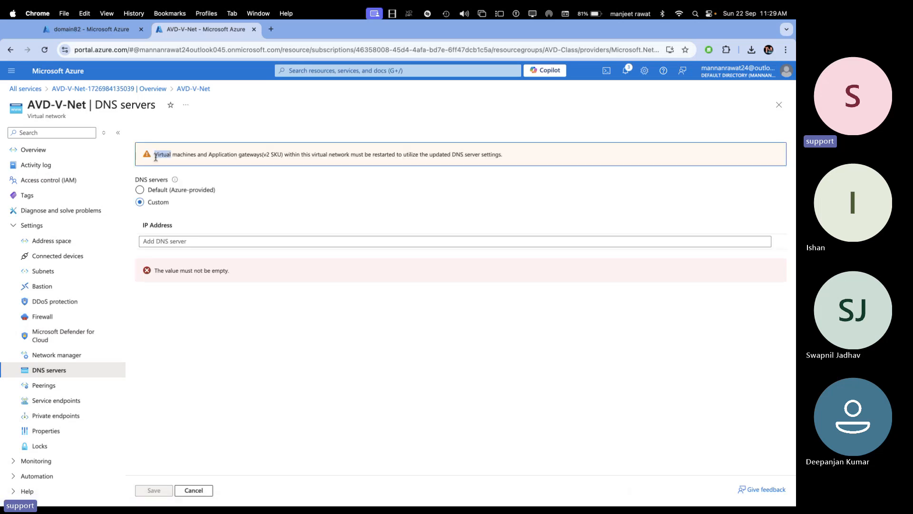
left_click(162, 242)
type("192")
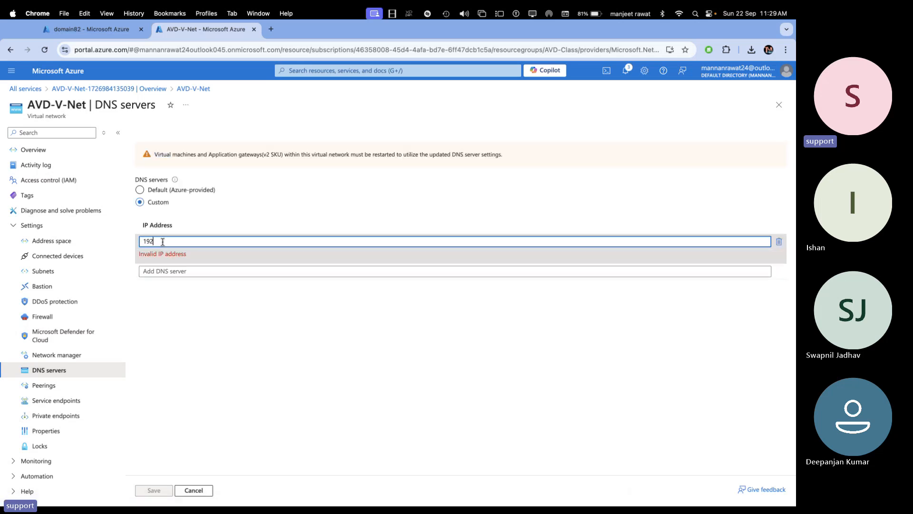
type(".168.1.4")
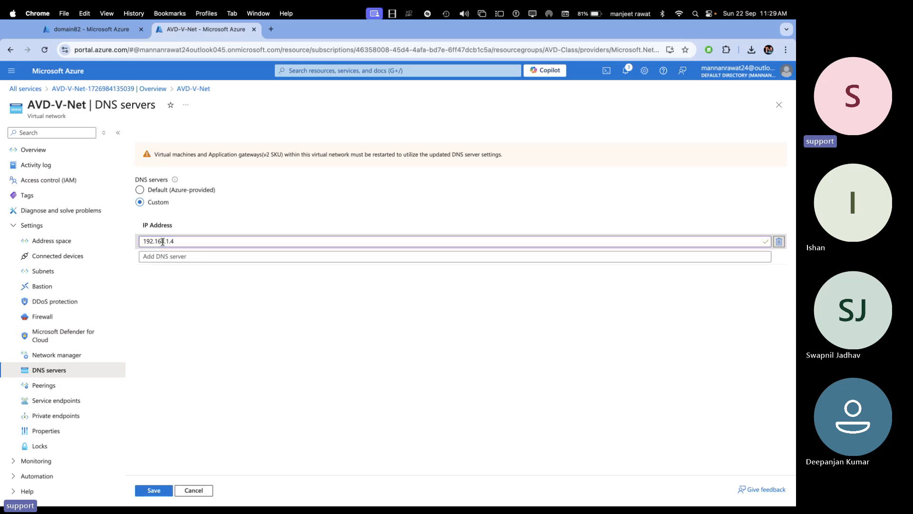
left_click(165, 256)
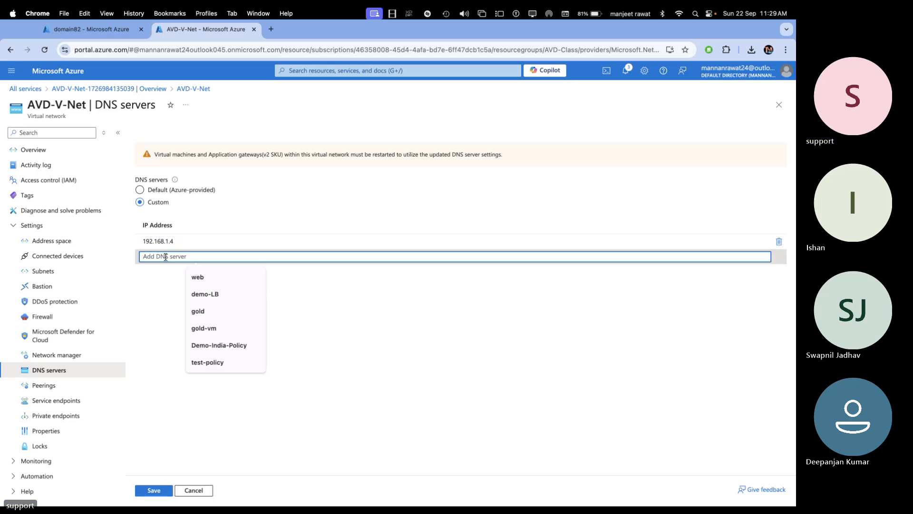
type("8.8.8.8")
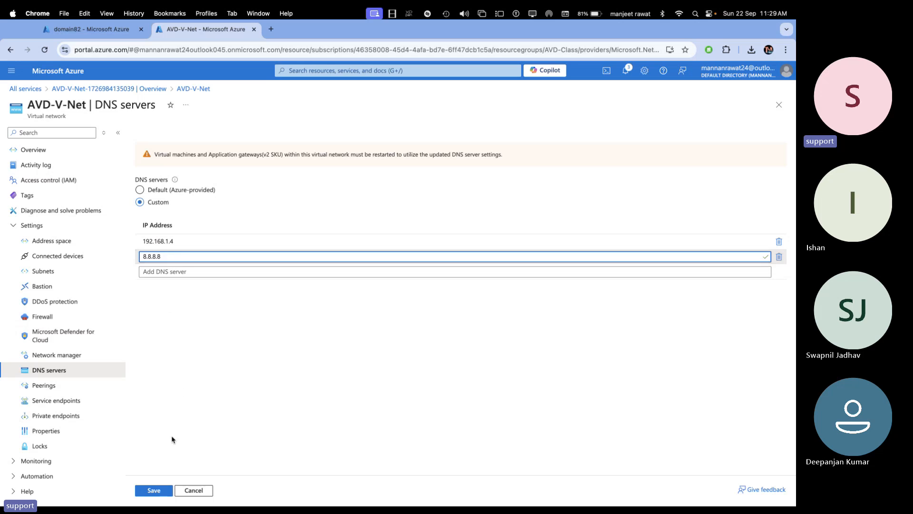
left_click(153, 491)
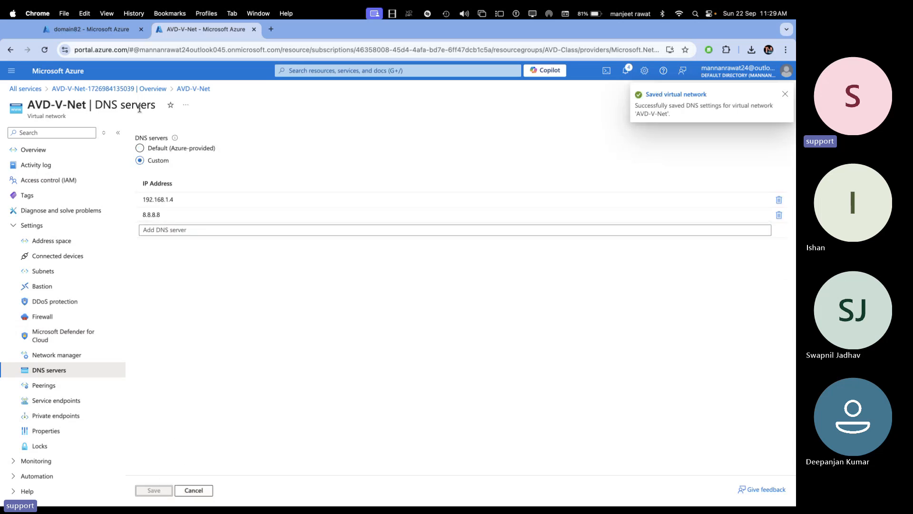
left_click(124, 89)
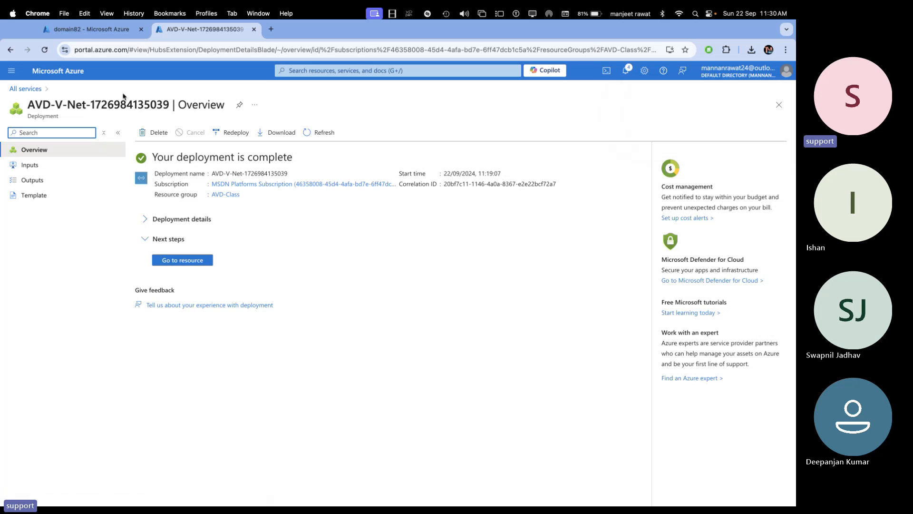
Open the deployed AVD-V-Net overview, which lists DNS servers 192.168.1.4 and 8.8.8.8
left_click(183, 260)
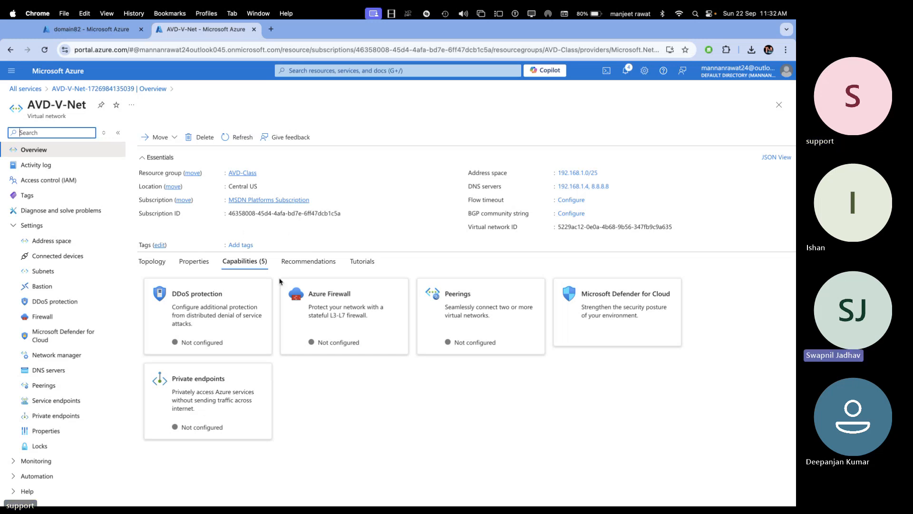
Check AVD-V-Net's connected devices, subnets and the domain82 DNS list, then return to the Domain VM session
left_click(64, 261)
left_click(53, 272)
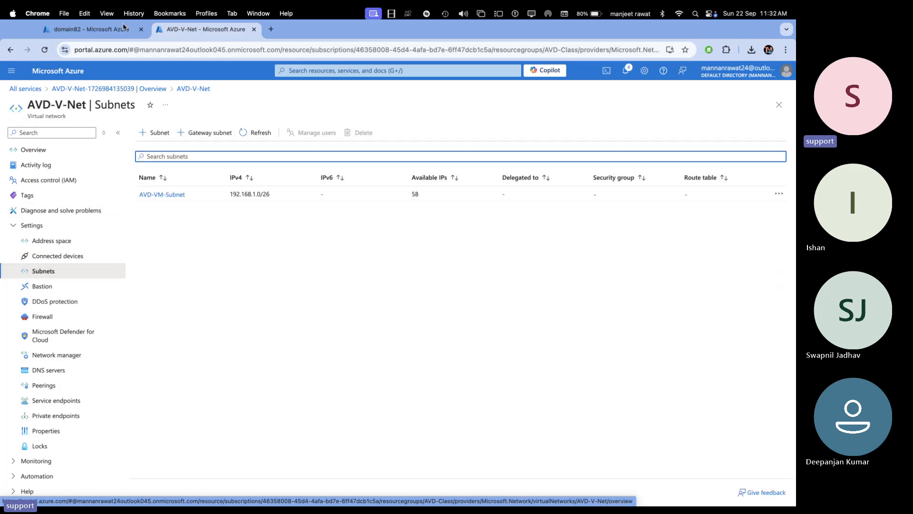
left_click(108, 30)
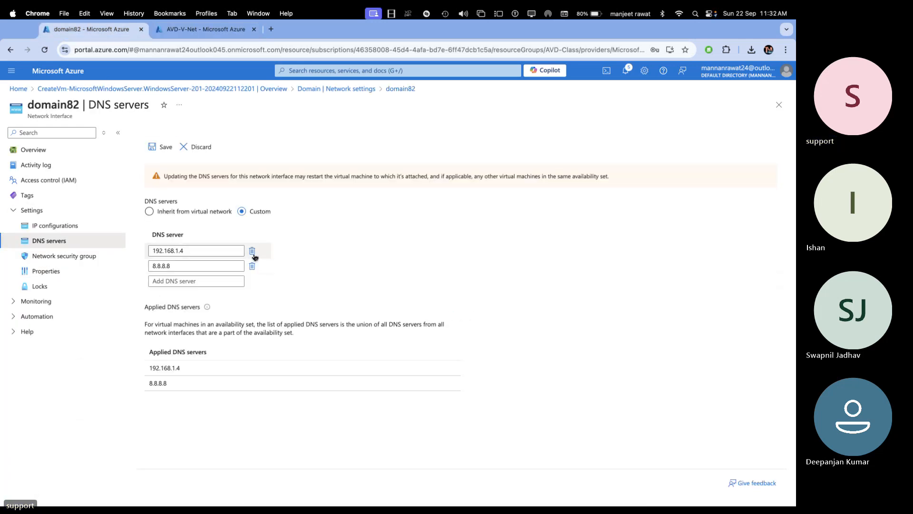
key("ctrl+Right")
key("ctrl+Right")
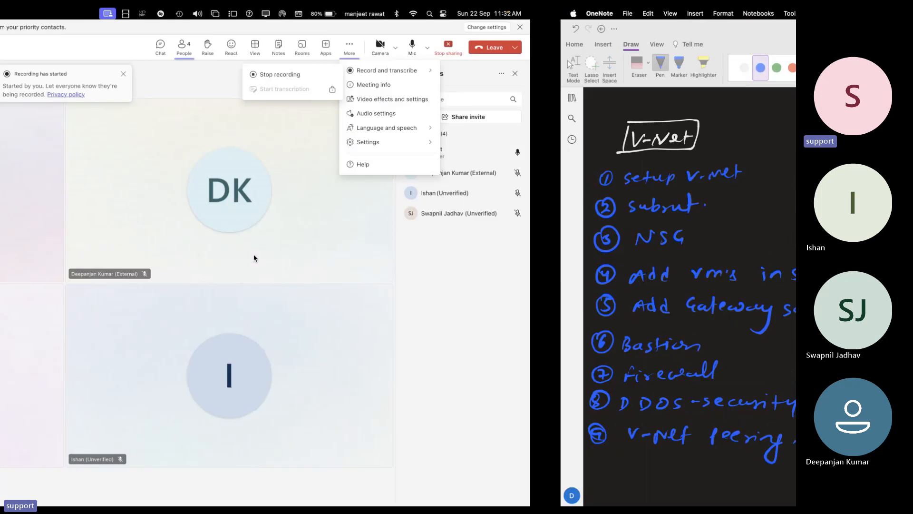
key("ctrl+Left")
key("ctrl+Left")
key("ctrl+Left")
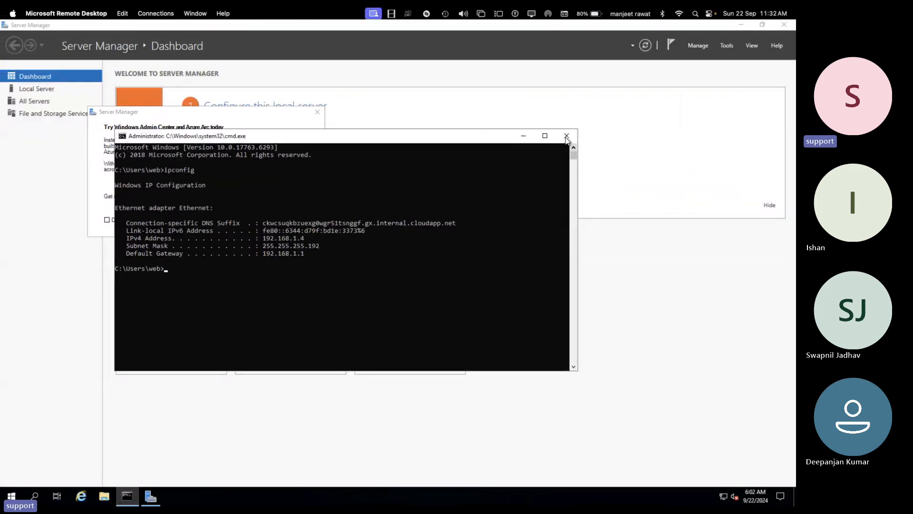
Close the command prompt and Server Manager, then open Network Connections with ncpa.cpl
left_click(566, 137)
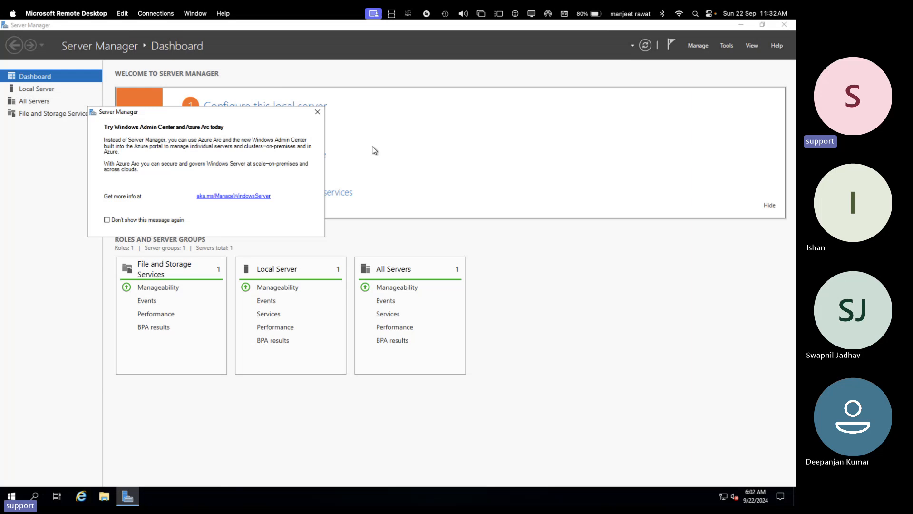
left_click(318, 113)
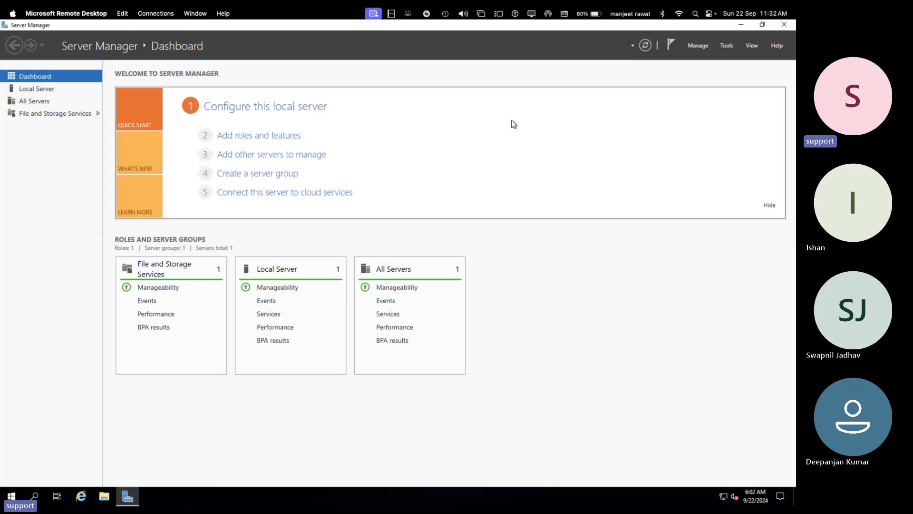
left_click(785, 24)
key("super+r")
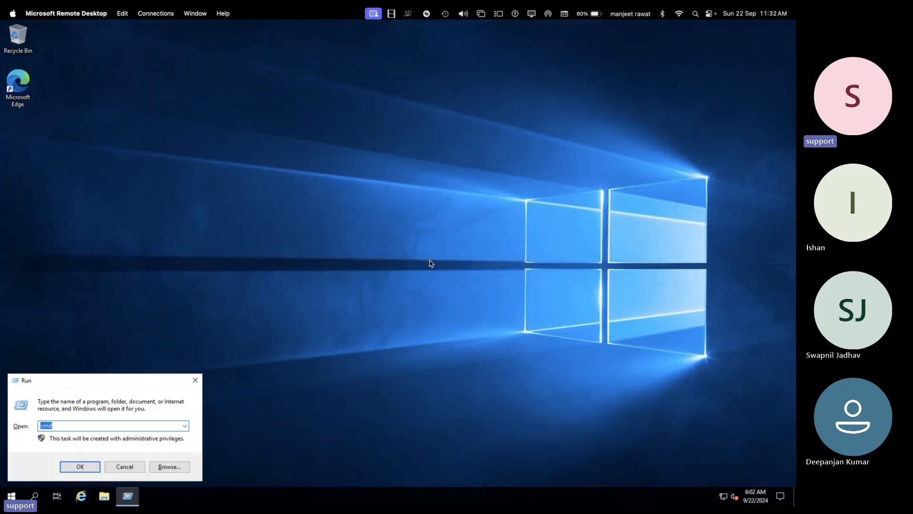
type("ncpa.cpl")
key("Return")
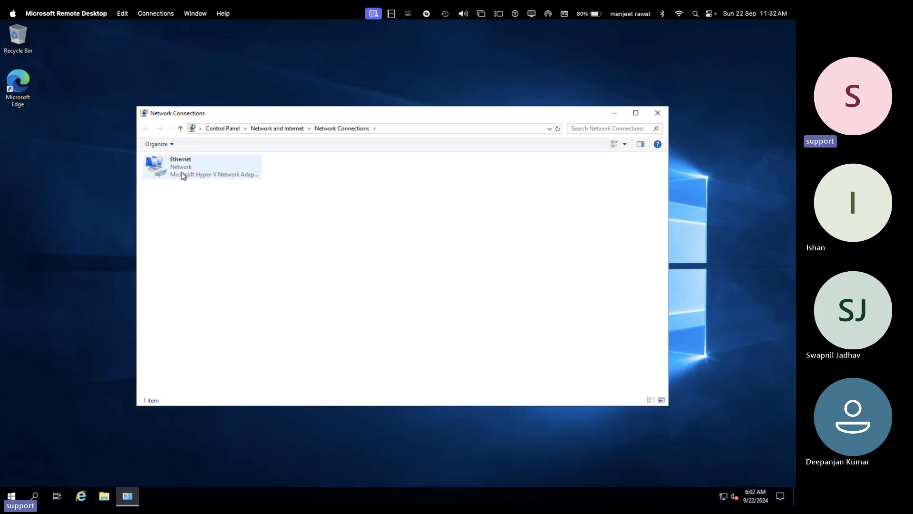
Leave the Ethernet adapter's IPv4 DNS on automatic and close Network Connections without changes
right_click(182, 175)
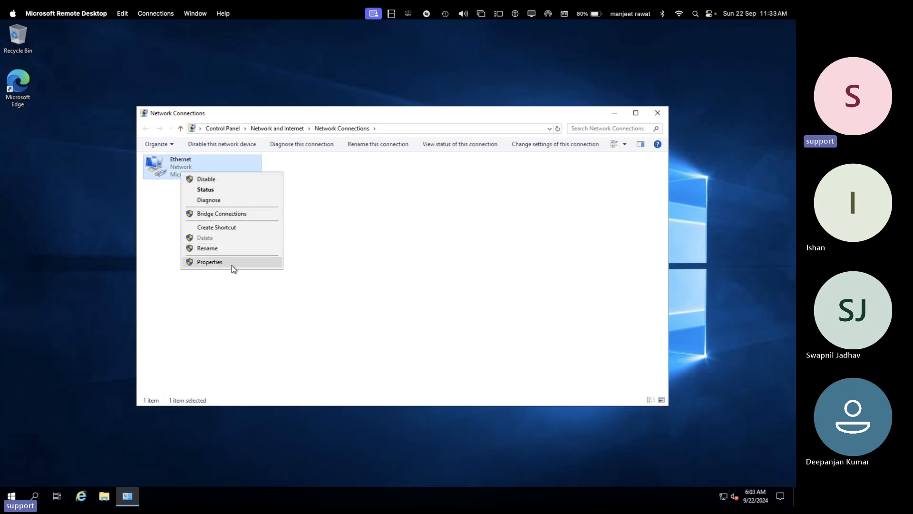
left_click(233, 262)
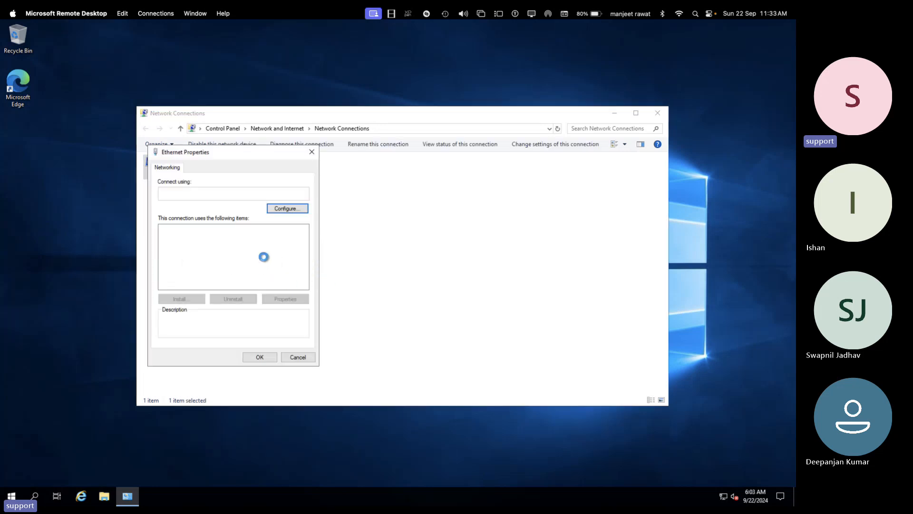
double_click(262, 254)
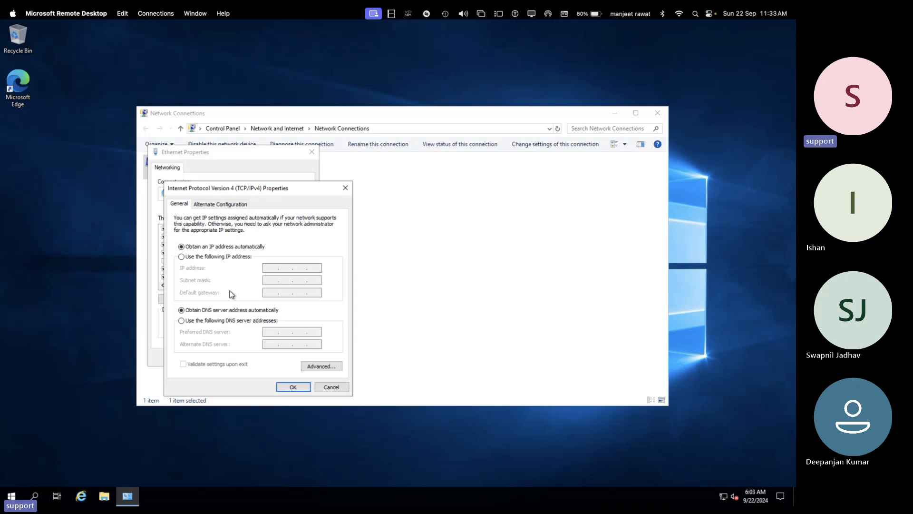
left_click(181, 320)
left_click(269, 333)
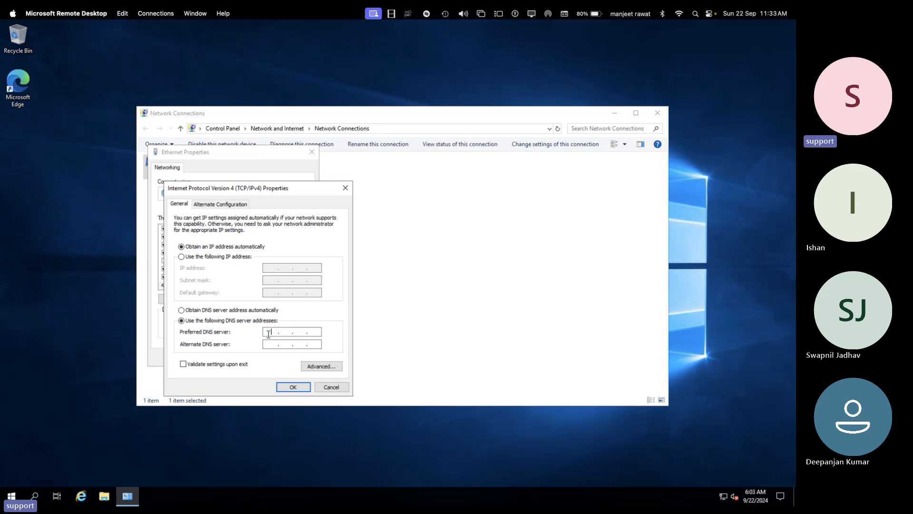
left_click(229, 314)
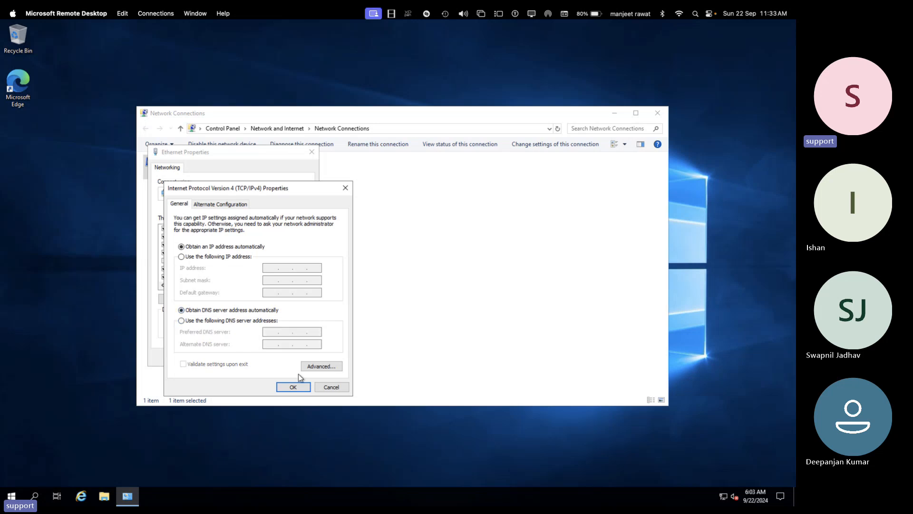
left_click(332, 387)
left_click(304, 359)
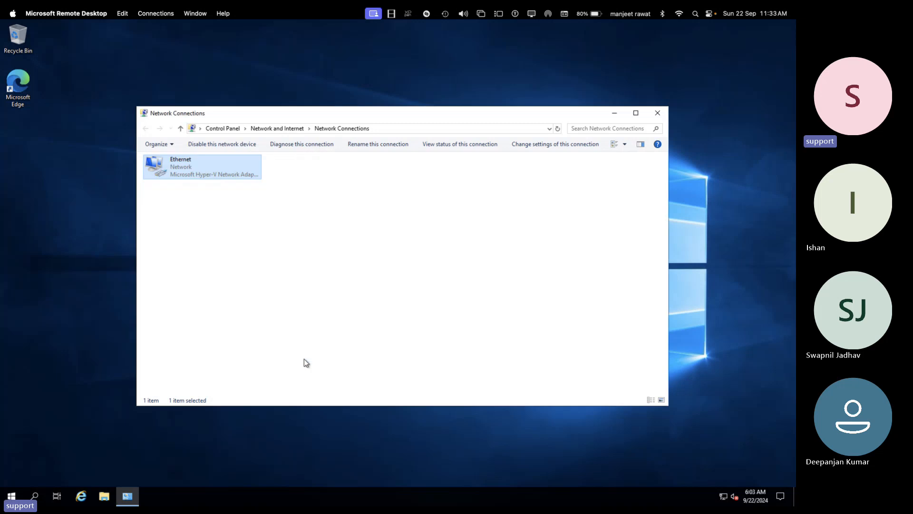
left_click(658, 113)
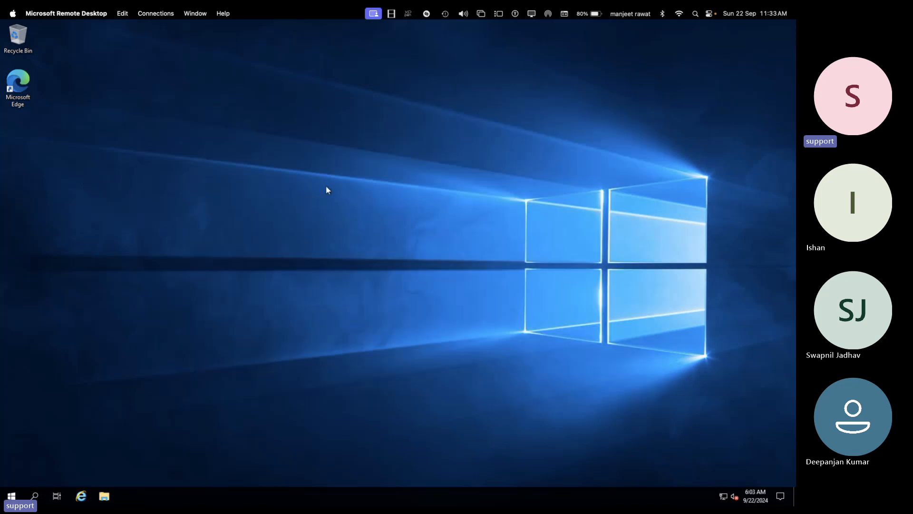
Launch Server Manager from Start and dismiss the Windows Admin Center announcement
left_click(17, 496)
left_click(175, 230)
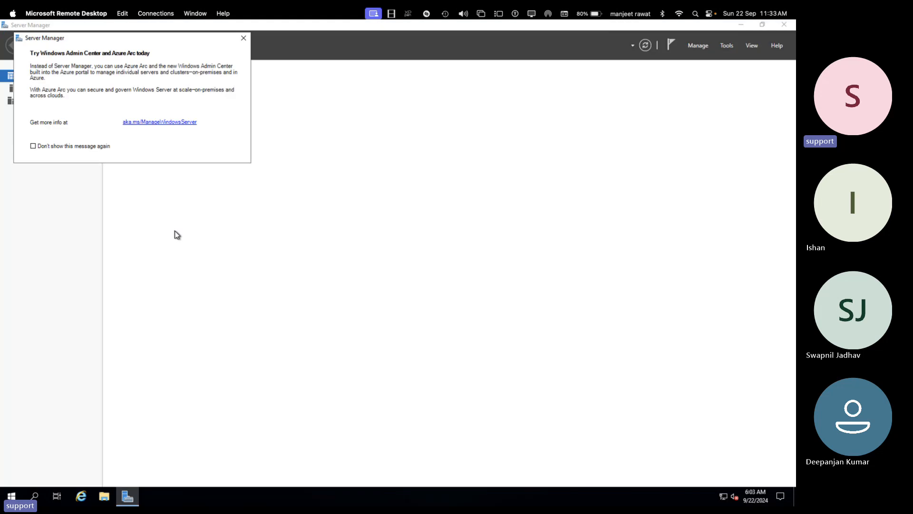
left_click(244, 39)
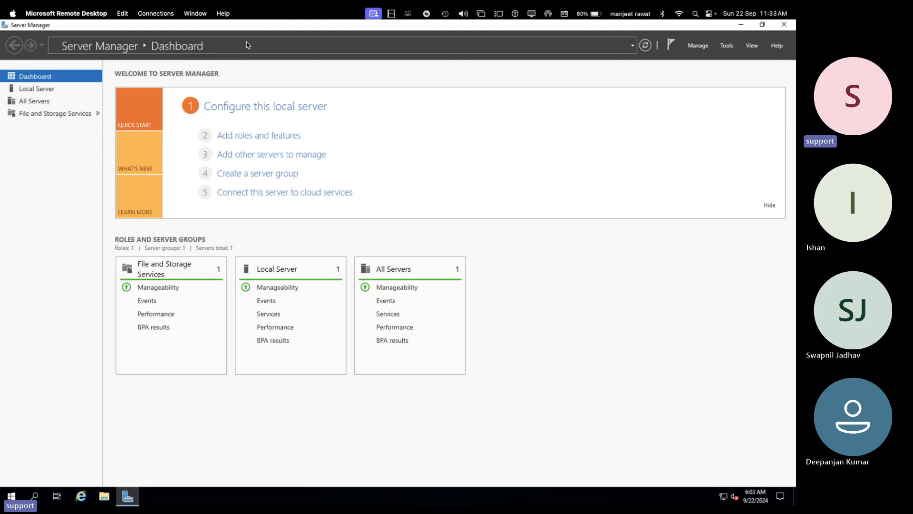
key("ctrl+Left")
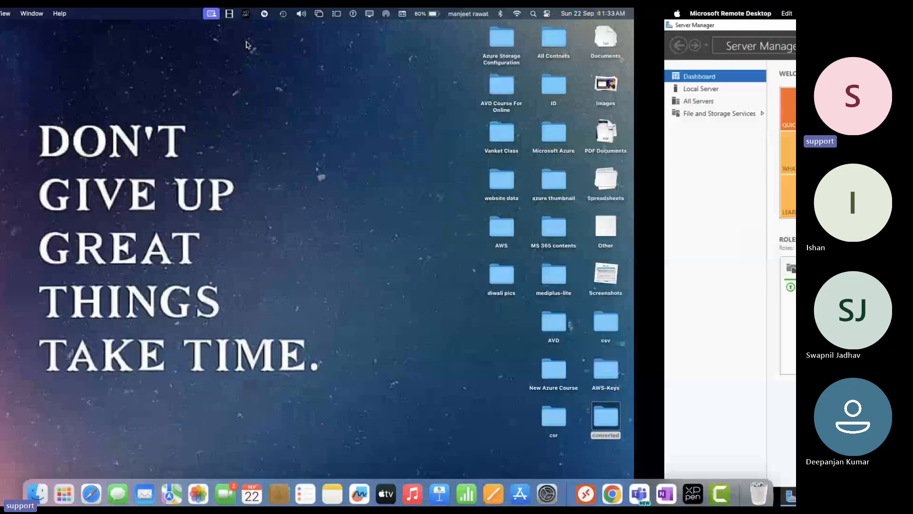
Open the Azure portal home in a new browser tab and sign in with the existing account
key("ctrl+Right")
key("ctrl+Right")
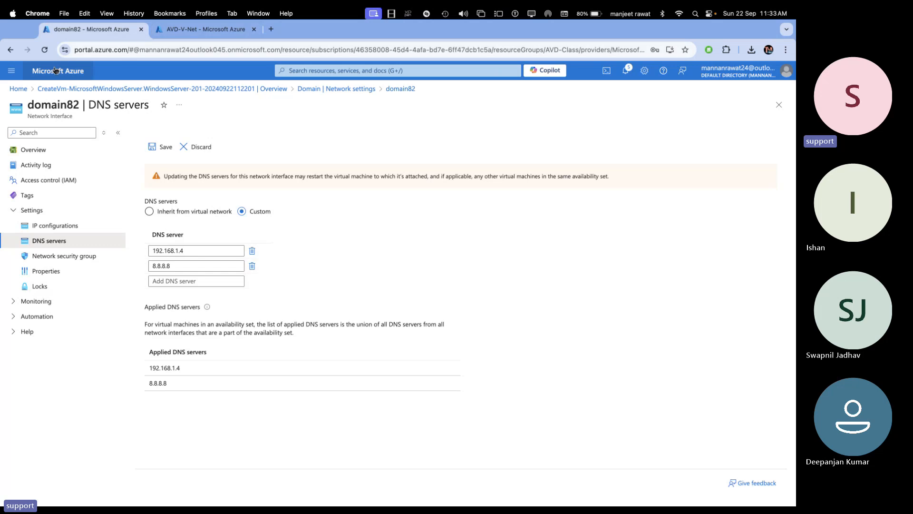
right_click(58, 75)
left_click(80, 78)
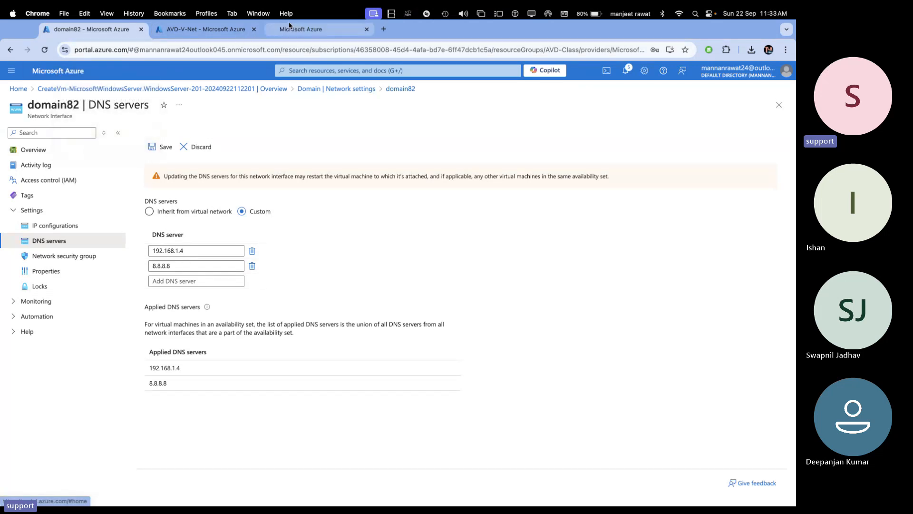
key("super+3")
left_click(381, 213)
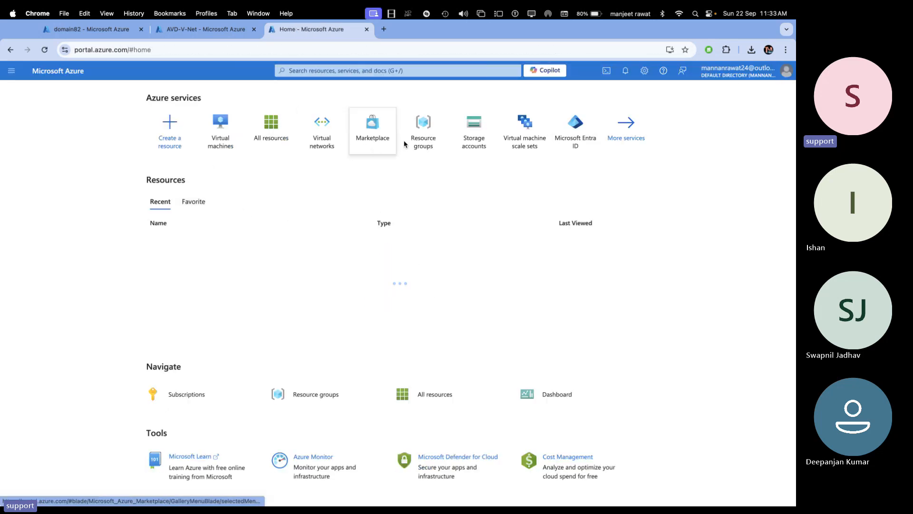
View Microsoft Entra ID's custom domain names, including teachmecloud.in, then return to the server session
left_click(596, 145)
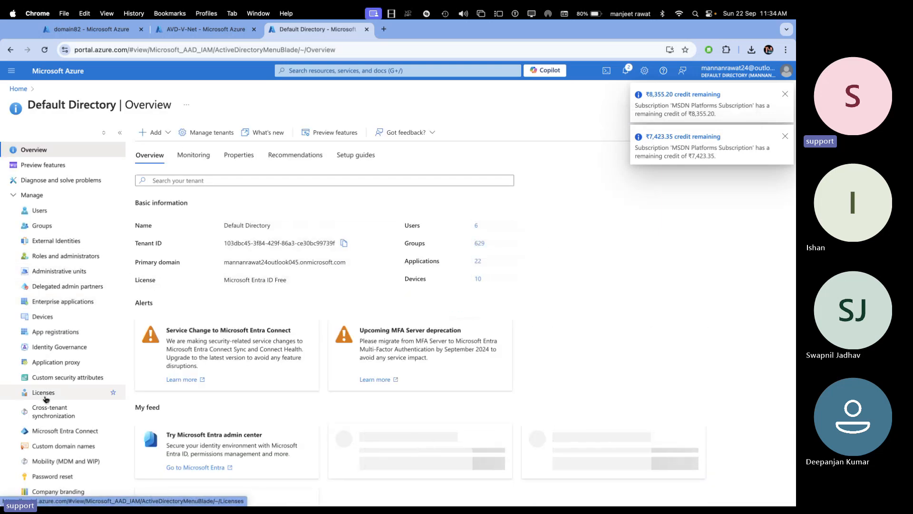
left_click(56, 447)
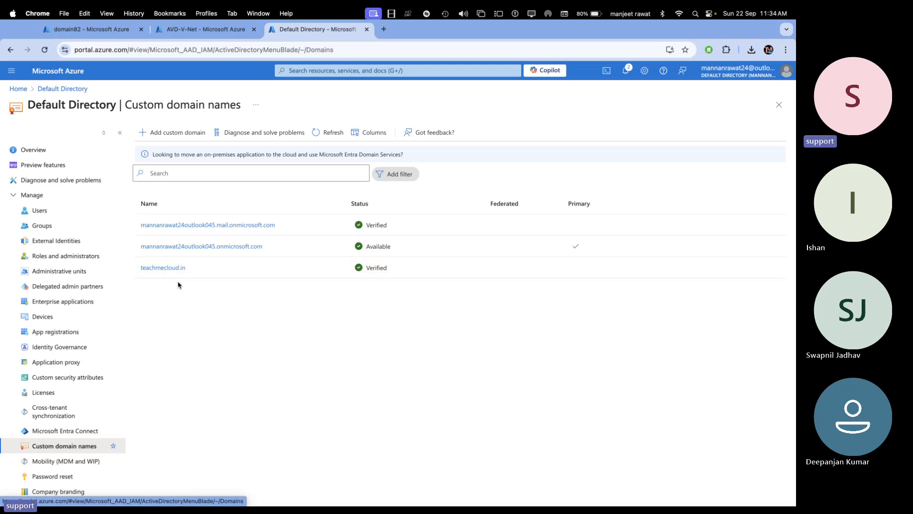
key("ctrl+Left")
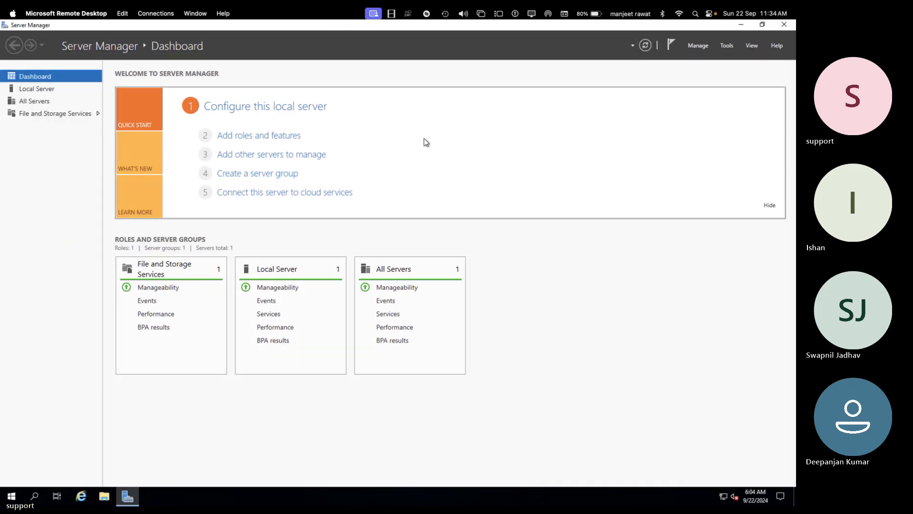
Install the Active Directory Domain Services role plus its management tools on the Domain server via Add Roles and Features
left_click(259, 136)
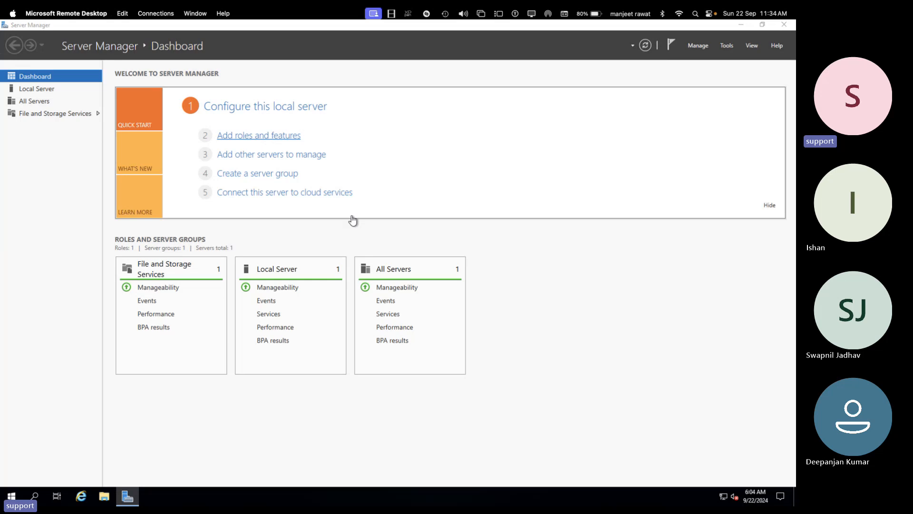
left_click(287, 299)
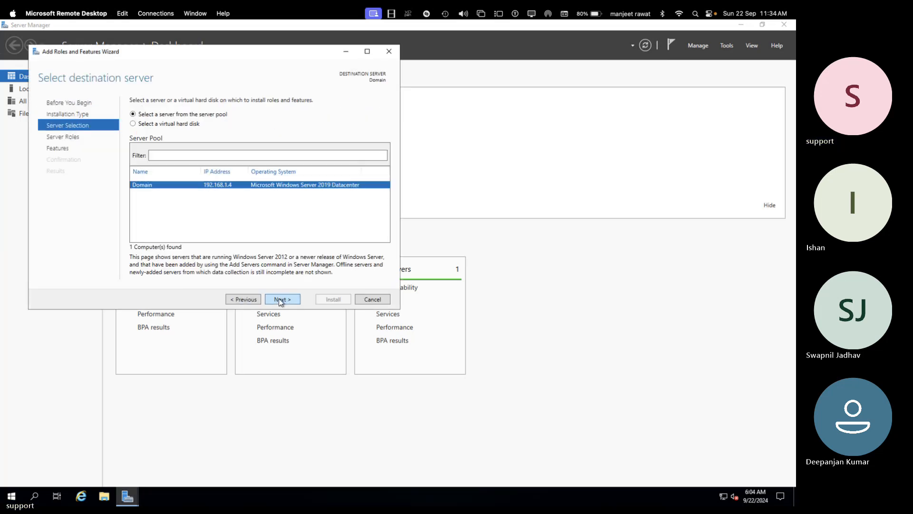
left_click(283, 300)
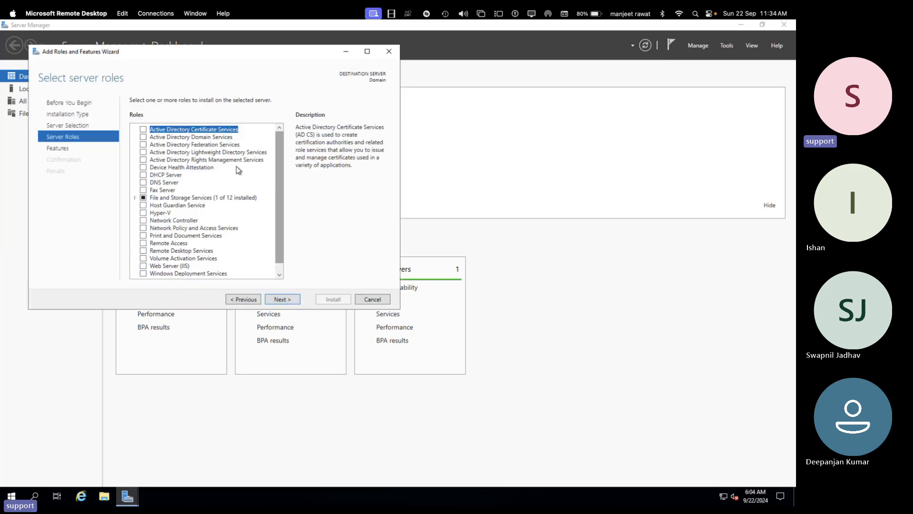
left_click(141, 138)
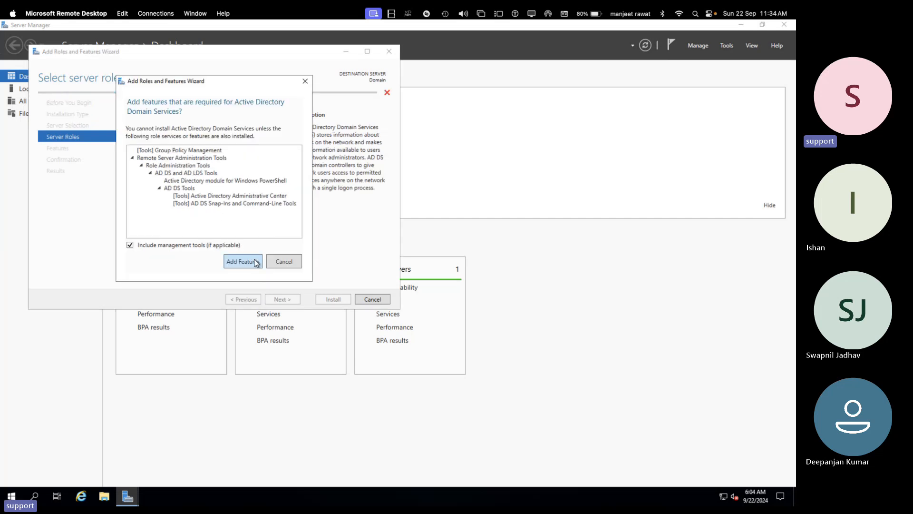
left_click(253, 261)
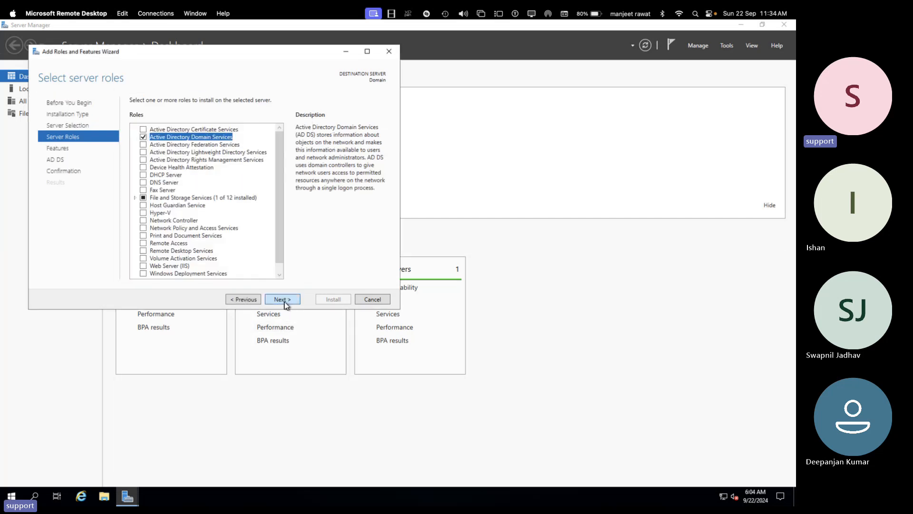
left_click(284, 300)
left_click(284, 300)
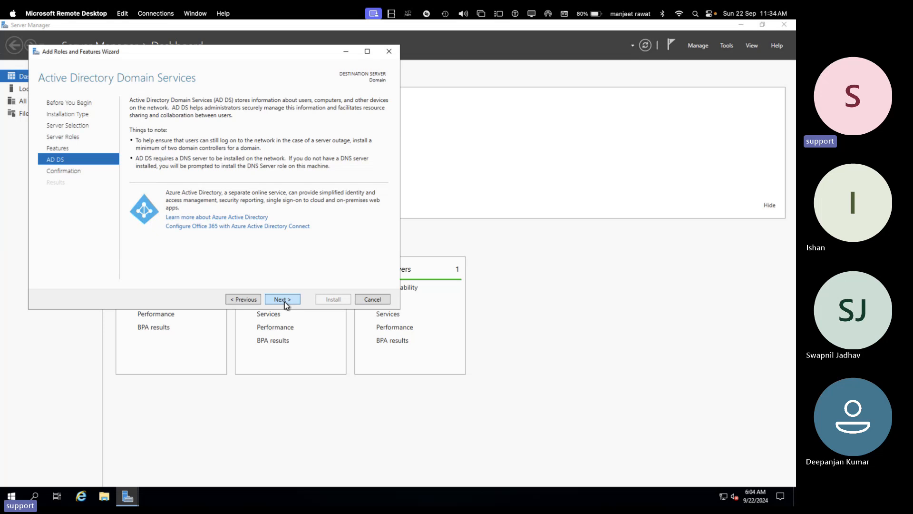
left_click(285, 300)
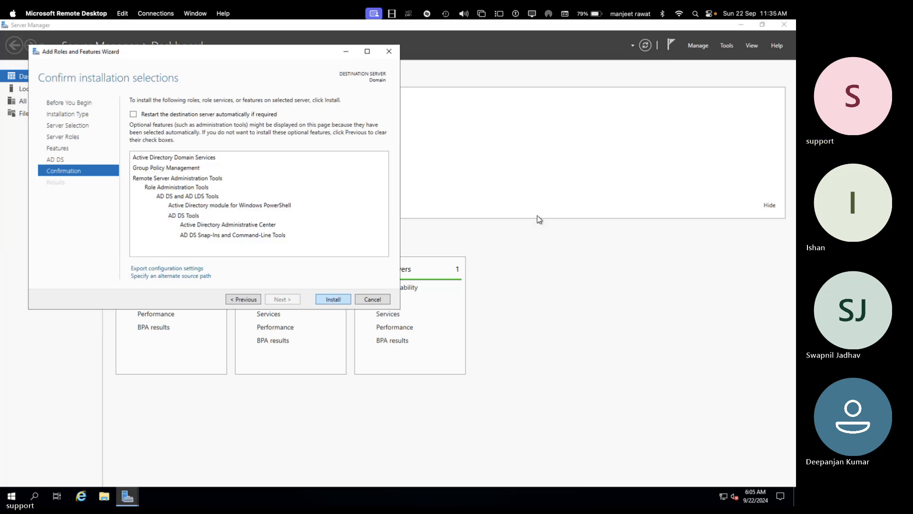
left_click(331, 299)
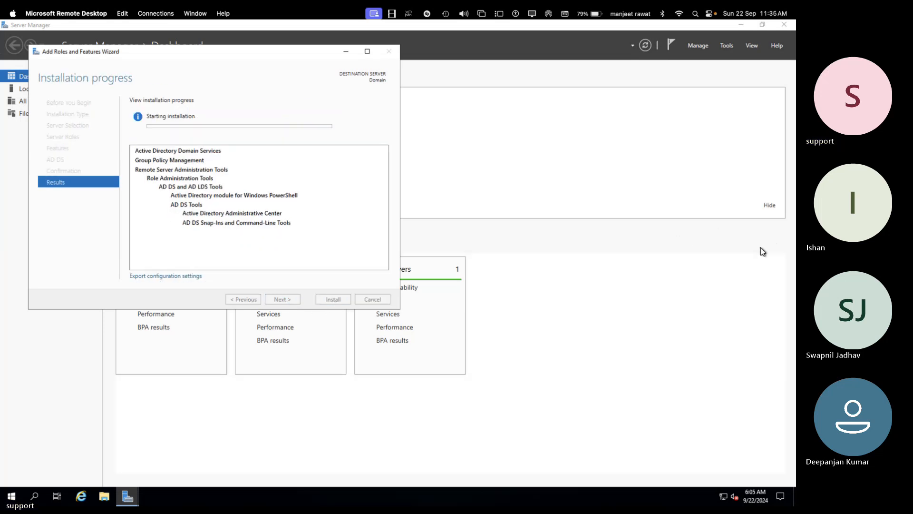
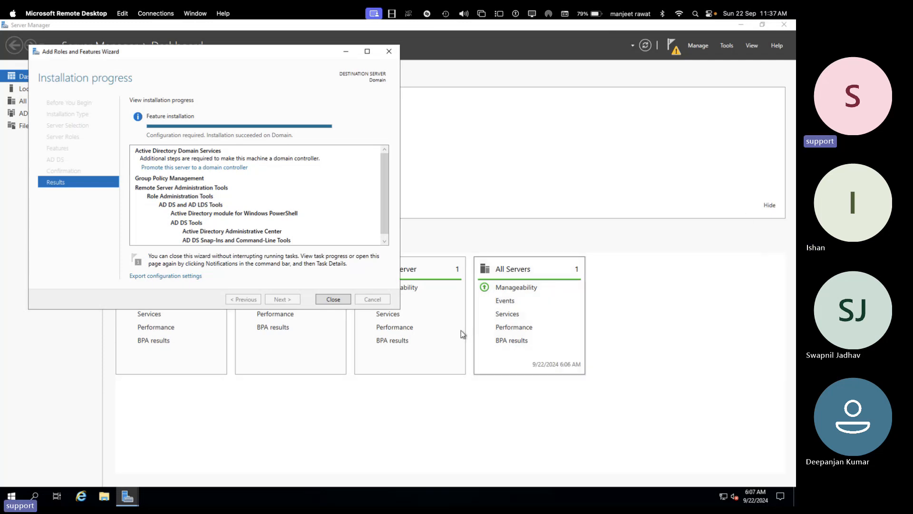
Launch the domain controller promotion for a new forest with root domain teachmecloud.in
left_click(230, 168)
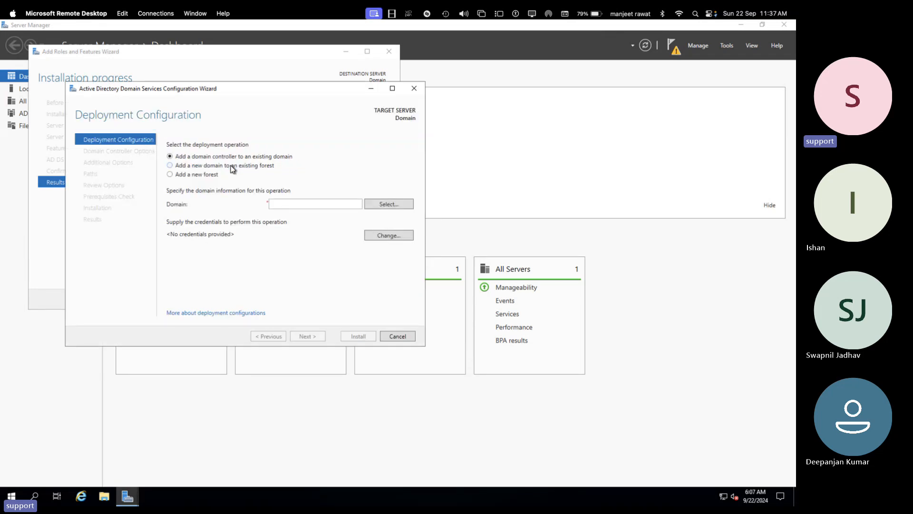
left_click(187, 175)
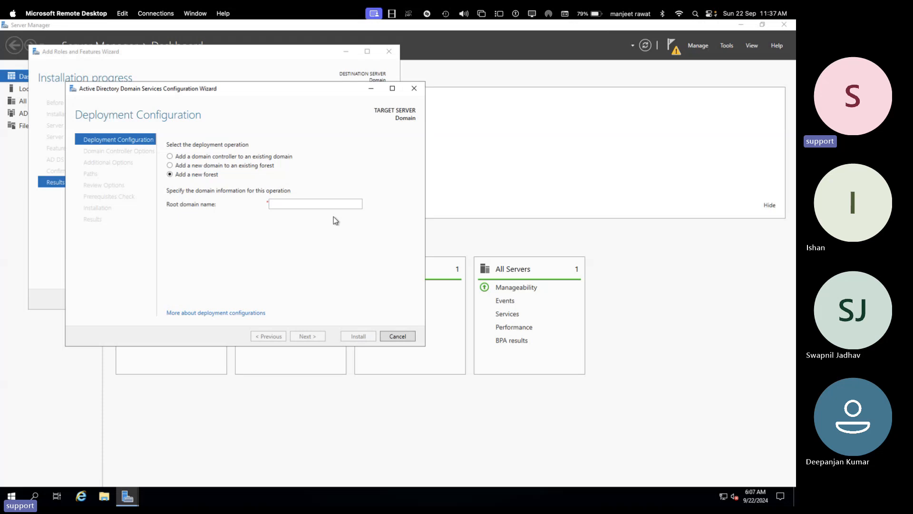
left_click(305, 206)
type("te")
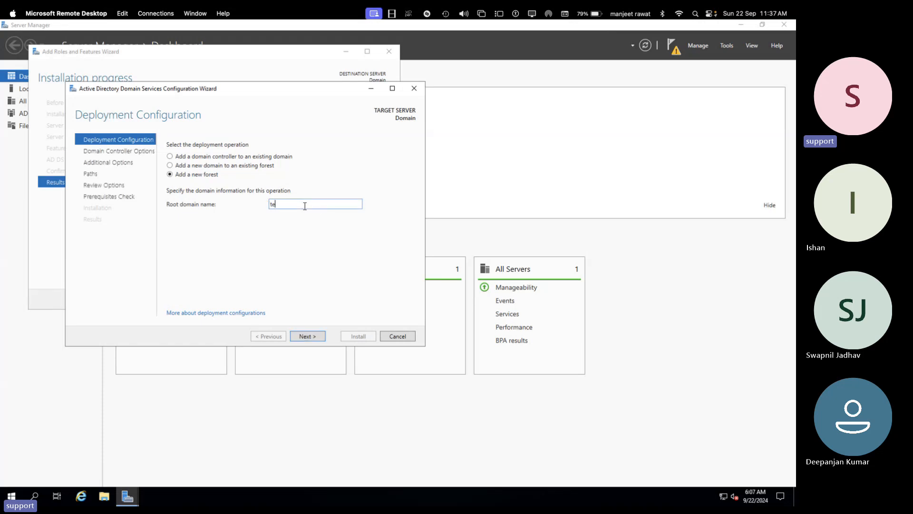
type("achmecloud.in")
left_click(317, 336)
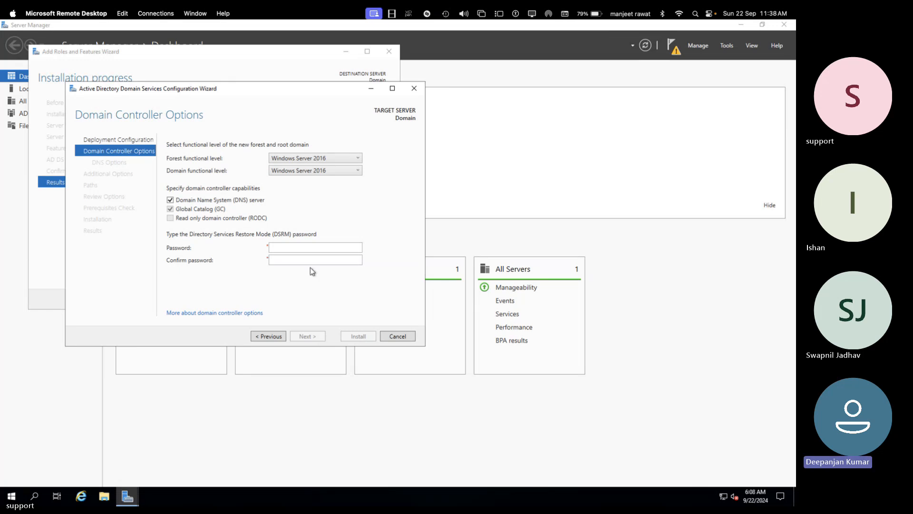
Go back, briefly try an existing domain, then reselect new forest and reach Domain Controller Options
left_click(297, 248)
left_click(271, 336)
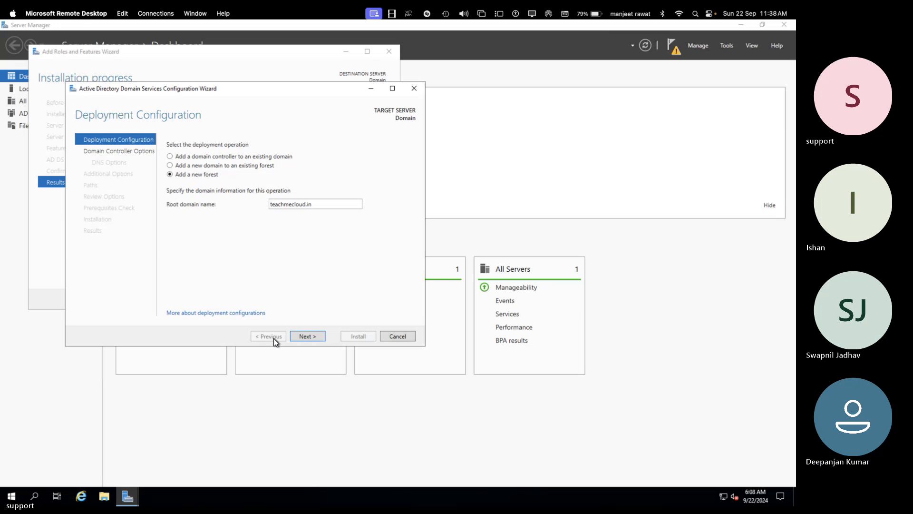
left_click(250, 158)
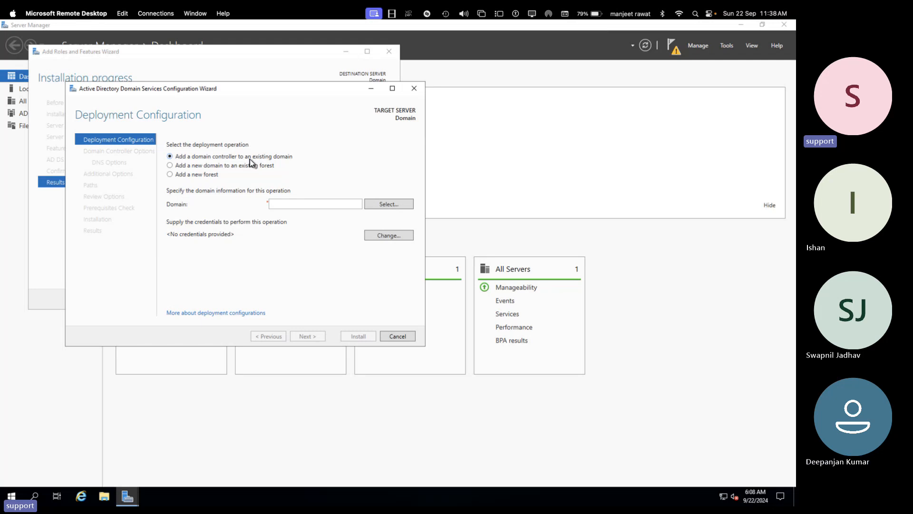
left_click(208, 176)
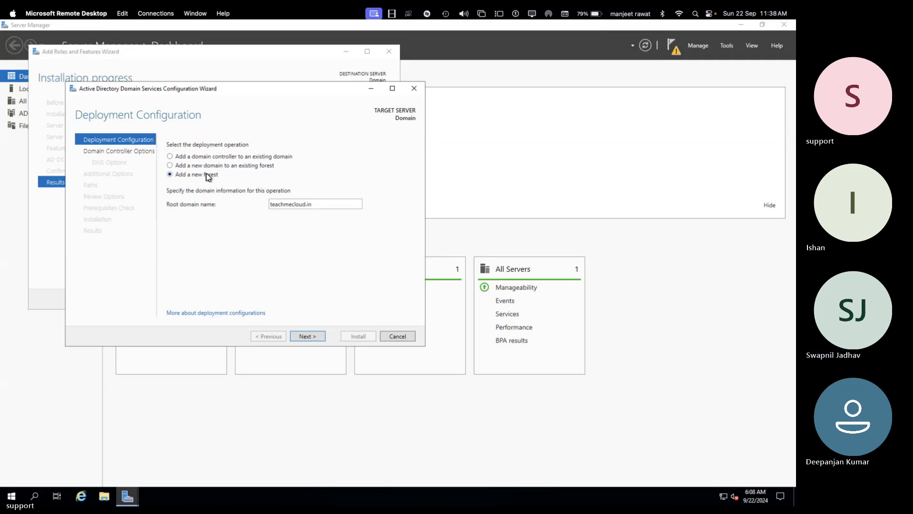
left_click(307, 336)
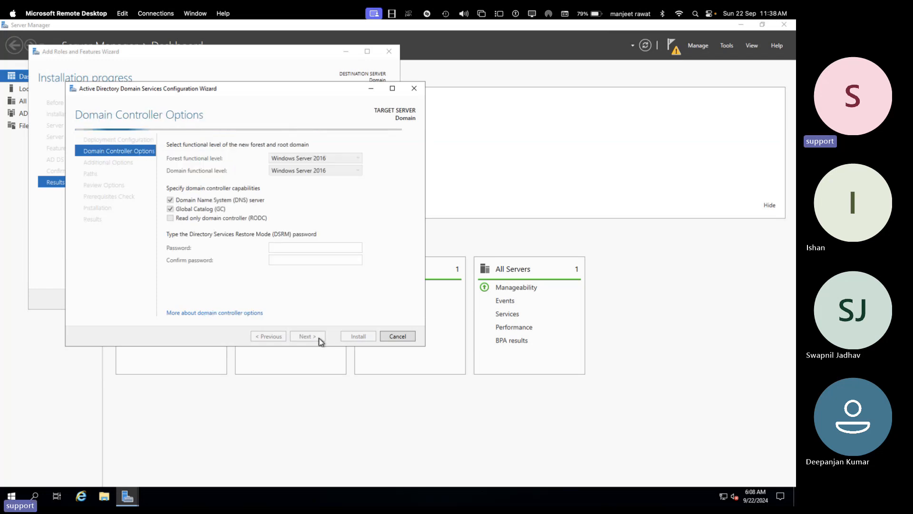
Enter and confirm the Directory Services Restore Mode password, then advance past the DNS options
left_click(283, 246)
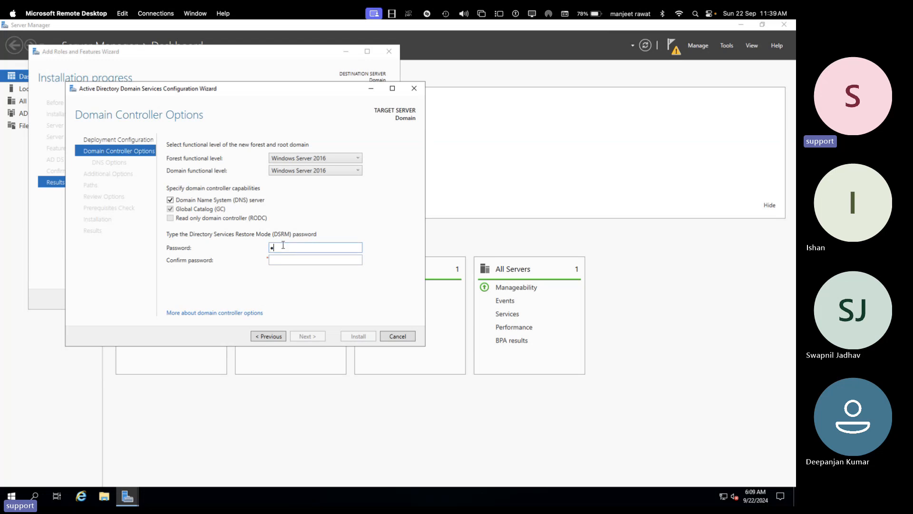
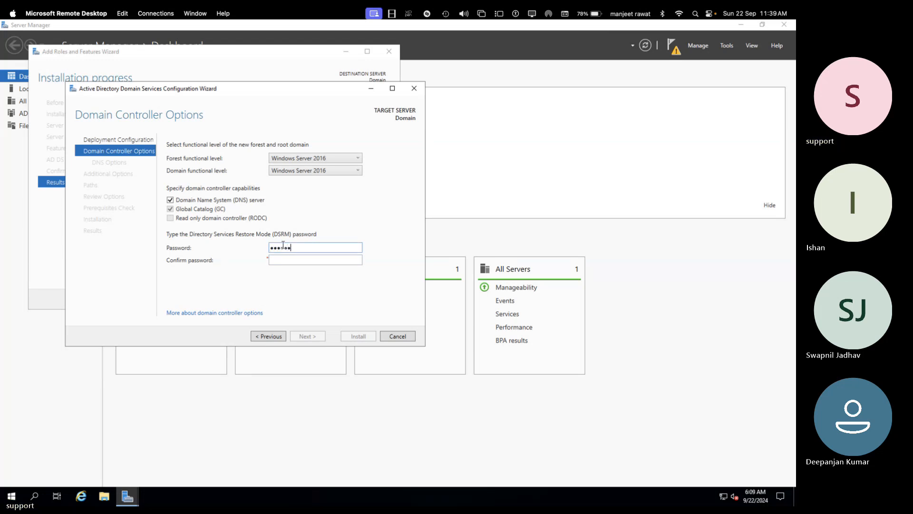
key("Tab")
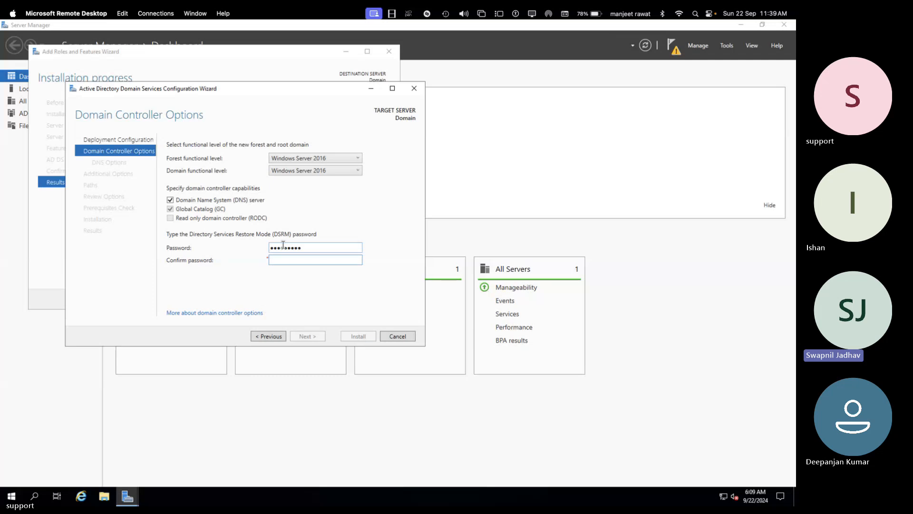
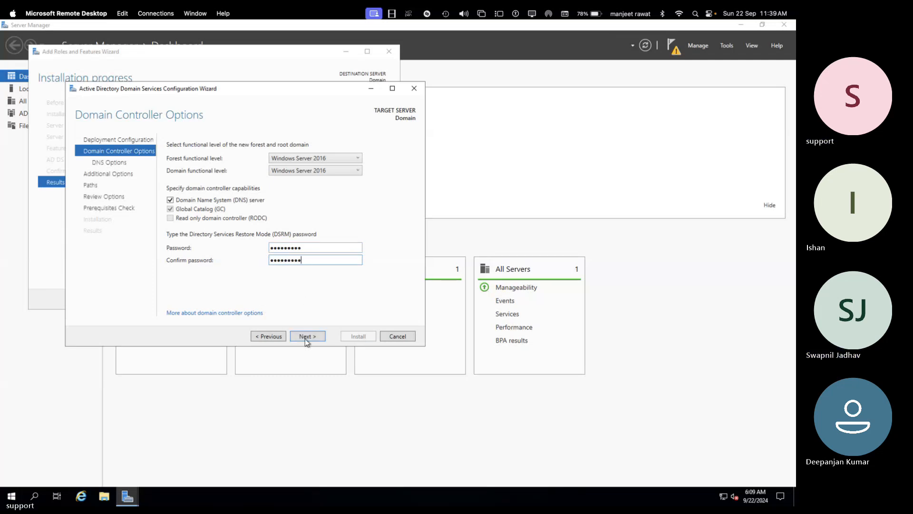
left_click(306, 336)
left_click(306, 336)
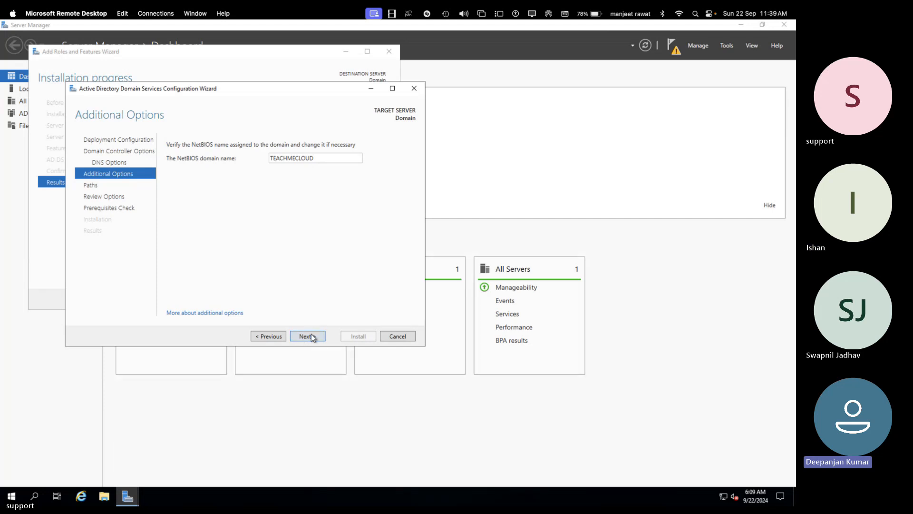
Accept NetBIOS name TEACHMECLOUD and the default NTDS/SYSVOL paths to run the prerequisites check
left_click(310, 337)
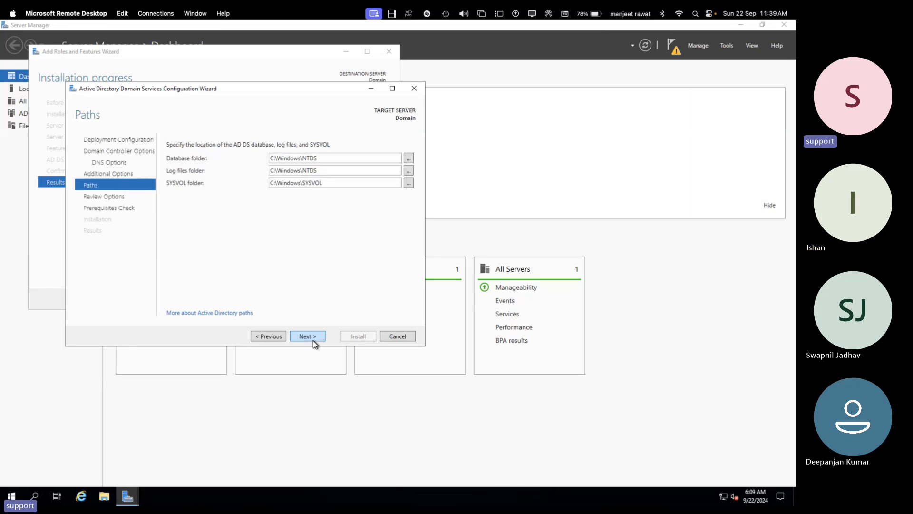
left_click(308, 336)
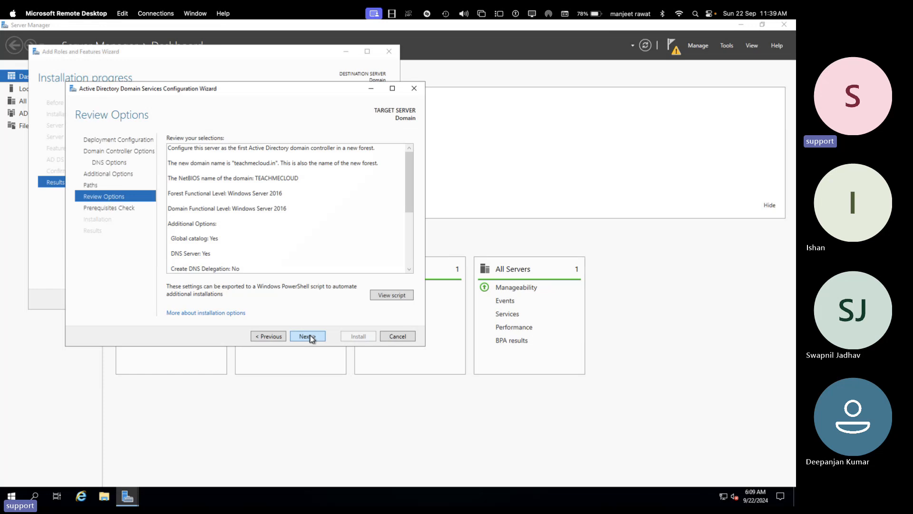
left_click(308, 336)
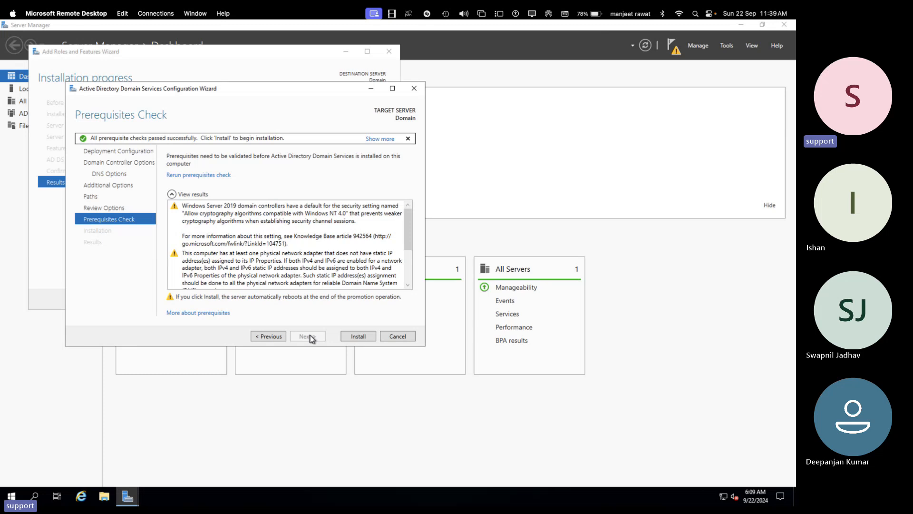
Install the domain controller and let the server reboot, ending the remote session
left_click(370, 338)
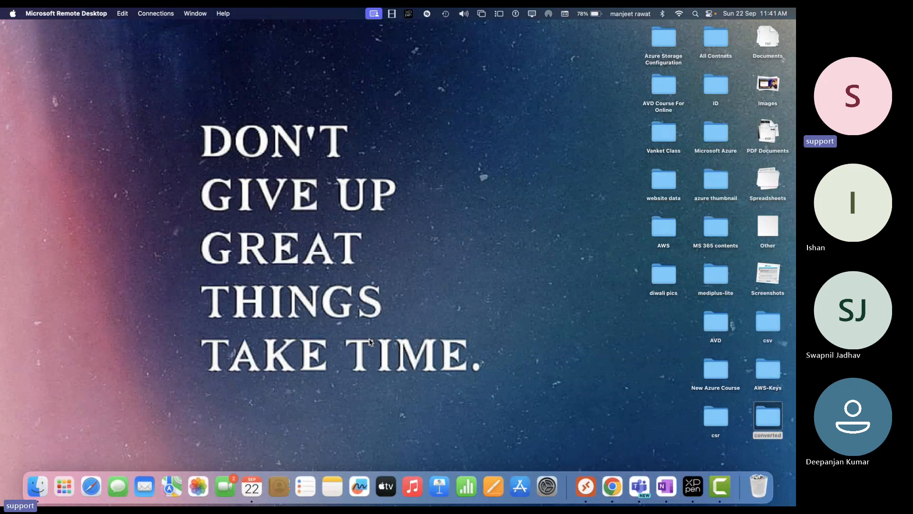
Check the domain82 network interface's custom DNS servers 192.168.1.4 and 8.8.8.8 in Azure
key("ctrl+Right")
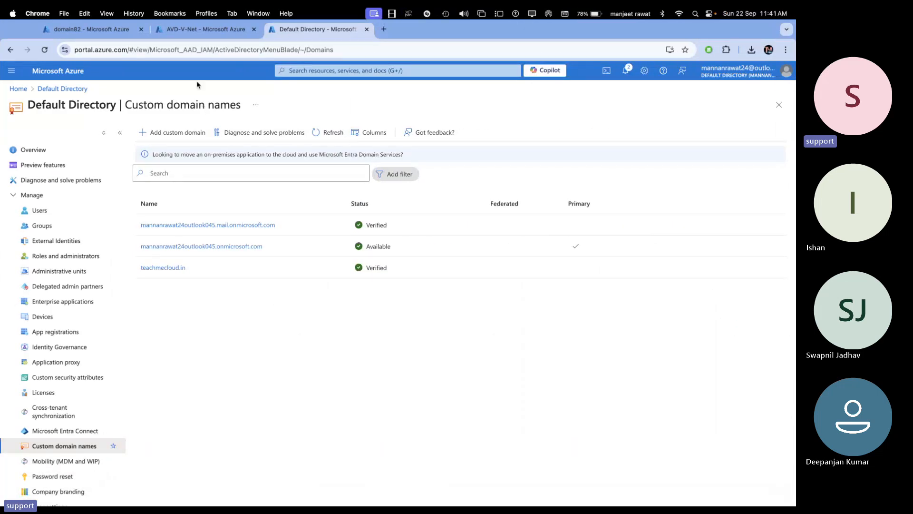
left_click(195, 30)
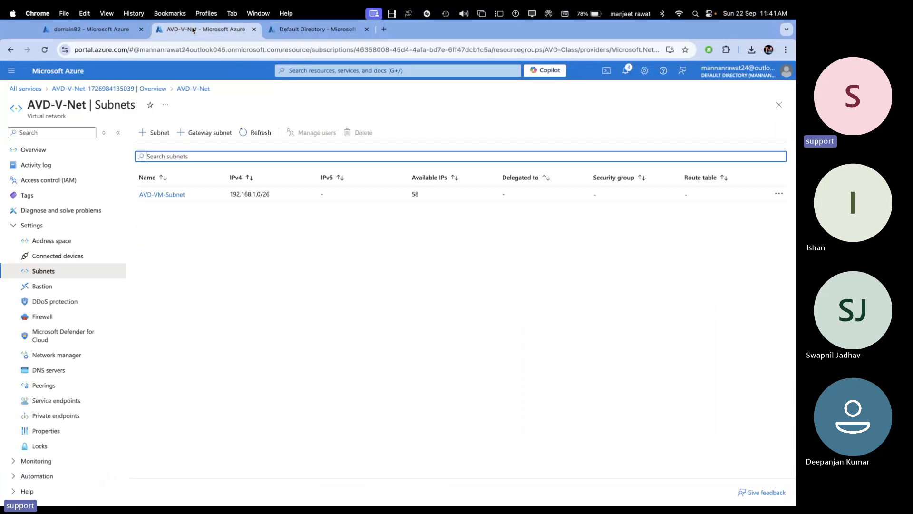
left_click(113, 33)
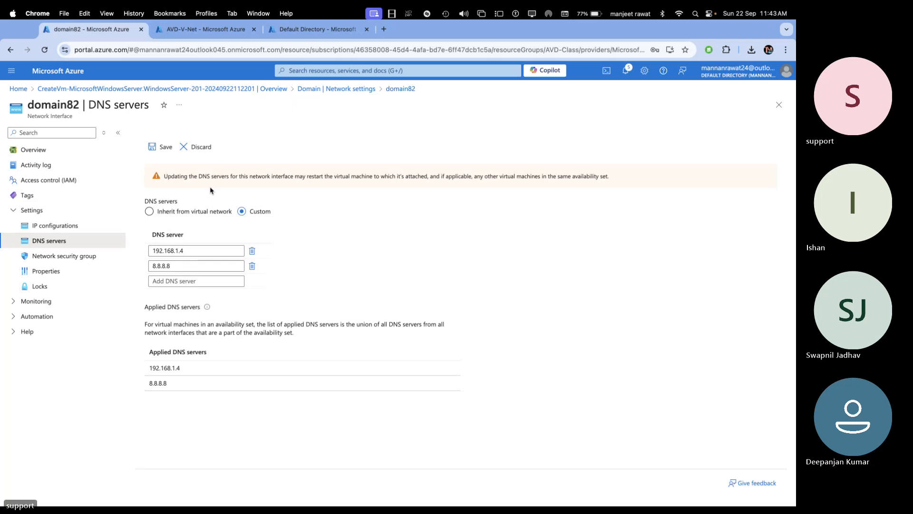
Navigate from Azure home to the Domain virtual machine's Connect page
left_click(62, 69)
left_click(221, 133)
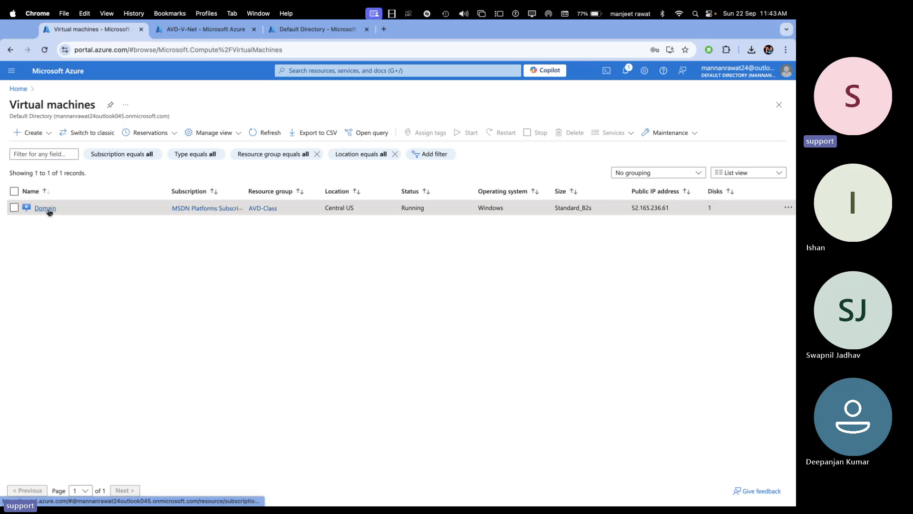
left_click(48, 210)
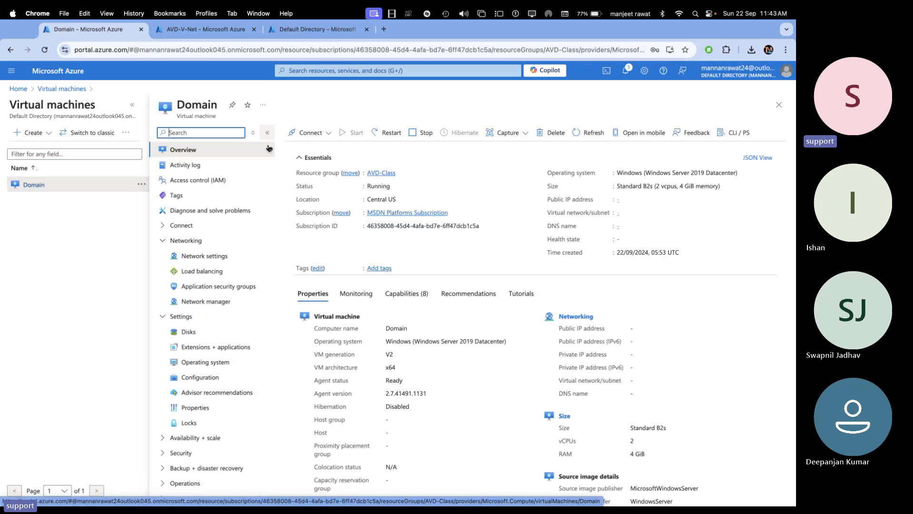
left_click(316, 136)
left_click(318, 164)
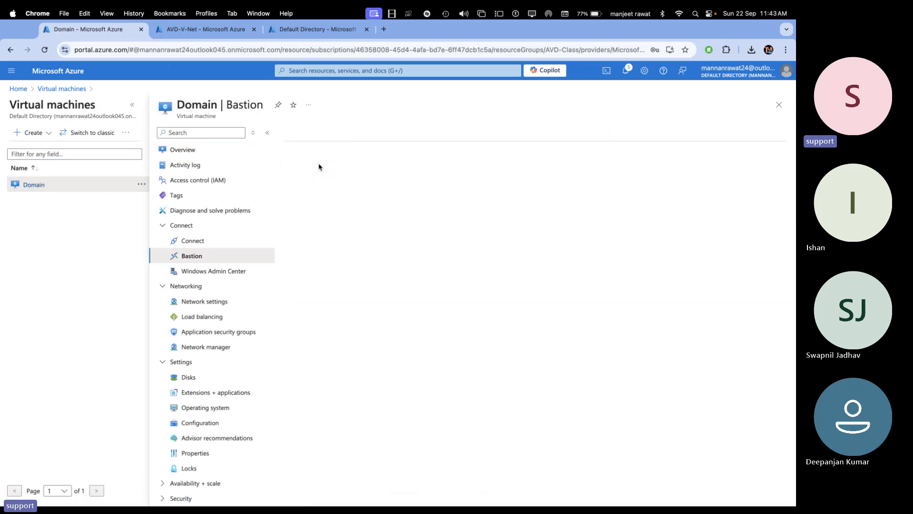
left_click(190, 150)
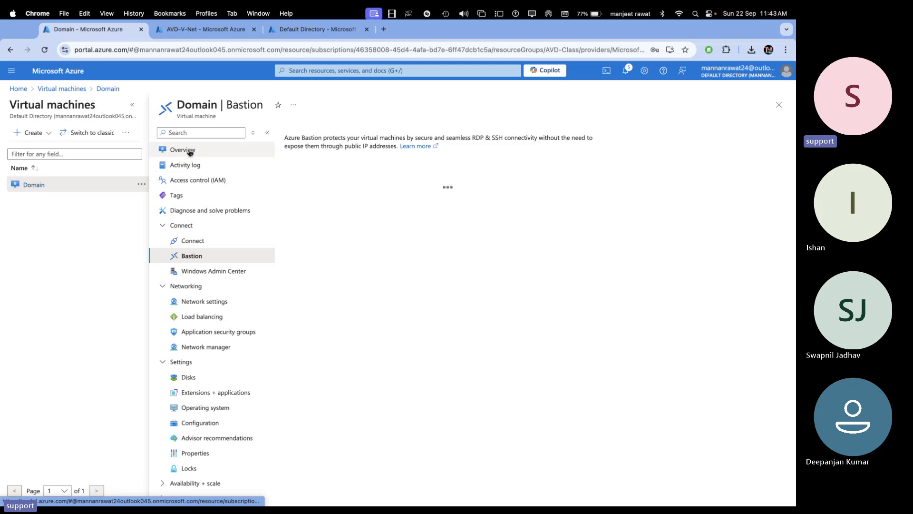
left_click(312, 133)
left_click(309, 148)
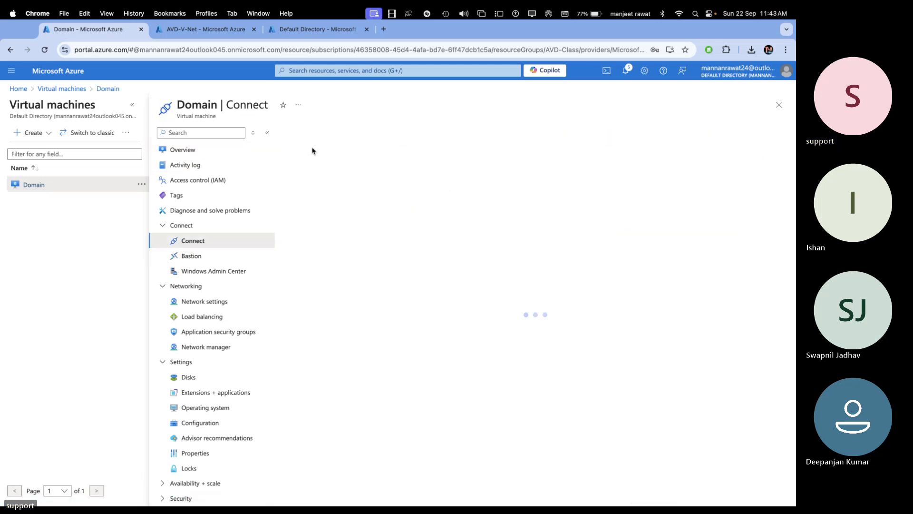
Download the Domain VM's RDP file and open it to reach the password prompt
left_click(396, 388)
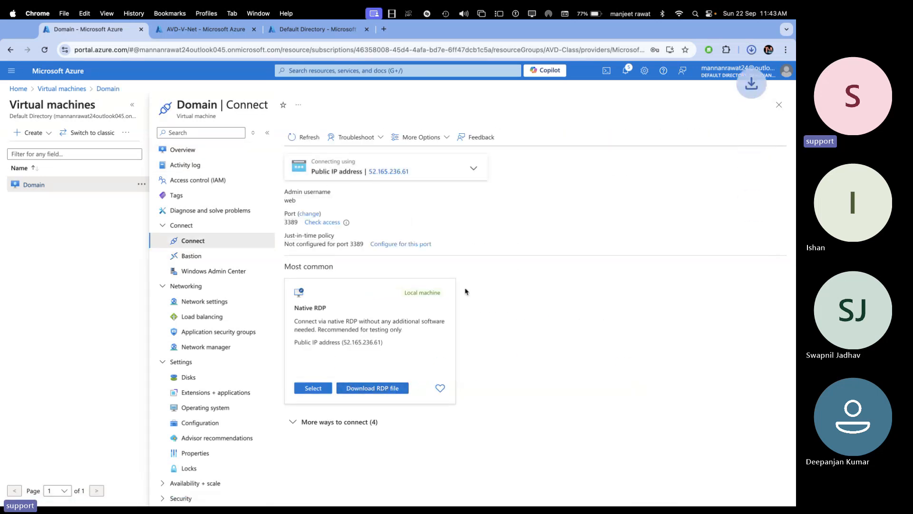
left_click(692, 76)
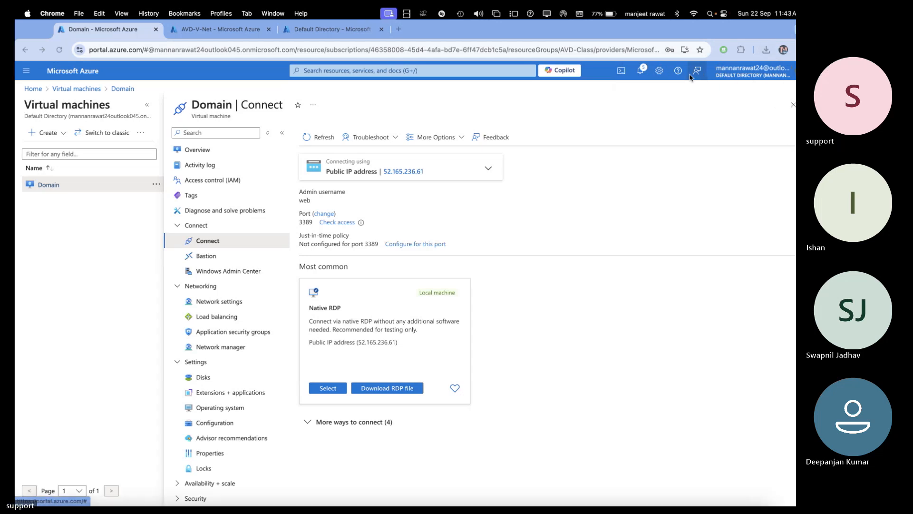
left_click(414, 295)
Enter the account password, accept the certificate warning, and return to the Azure Connect page
type("•")
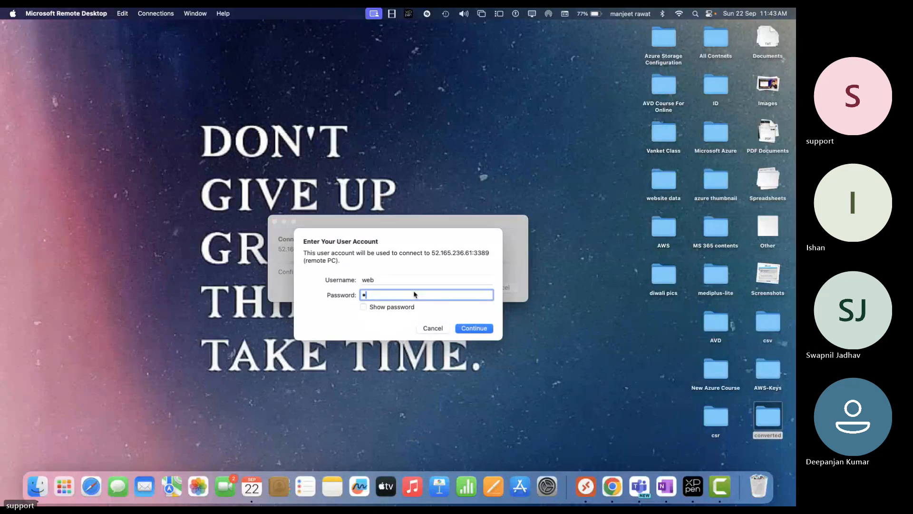
type("••••••••••••")
key("Return")
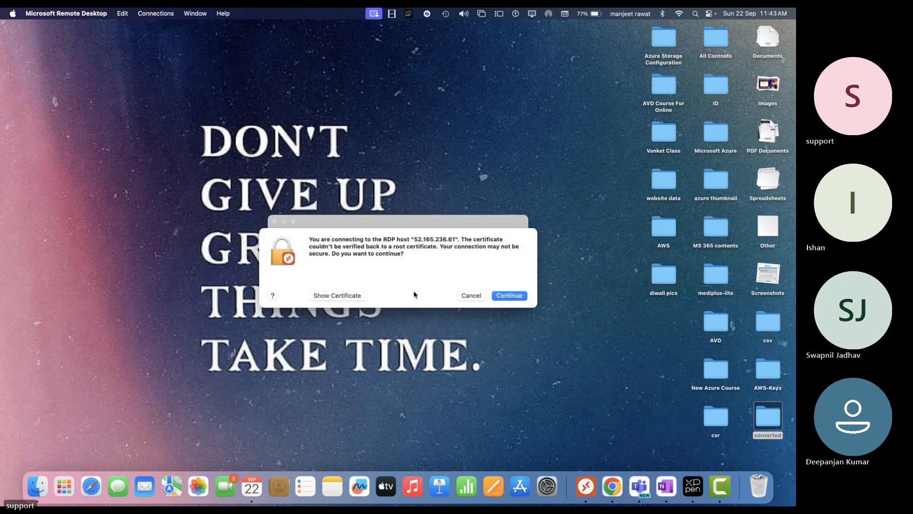
left_click(512, 297)
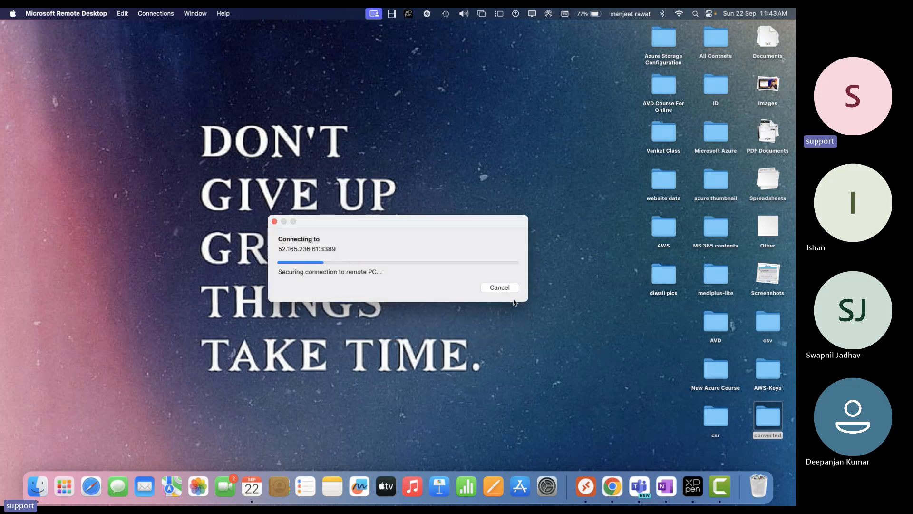
key("ctrl+Right")
key("ctrl+Left")
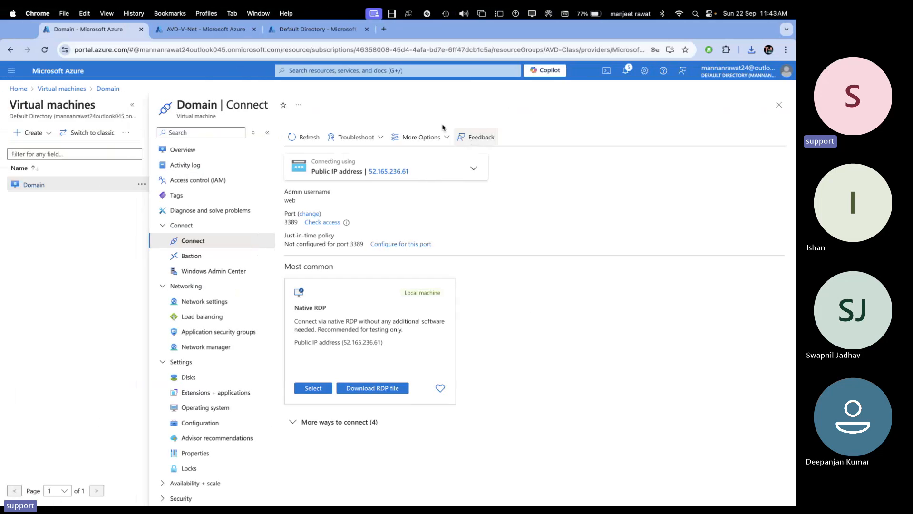
Select all five teachmecloud.in users in Default Directory's user list
left_click(295, 29)
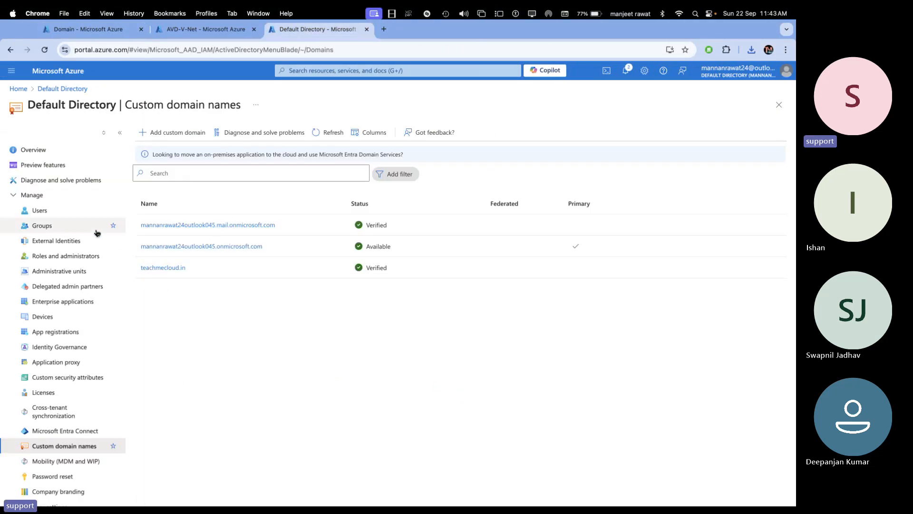
left_click(40, 211)
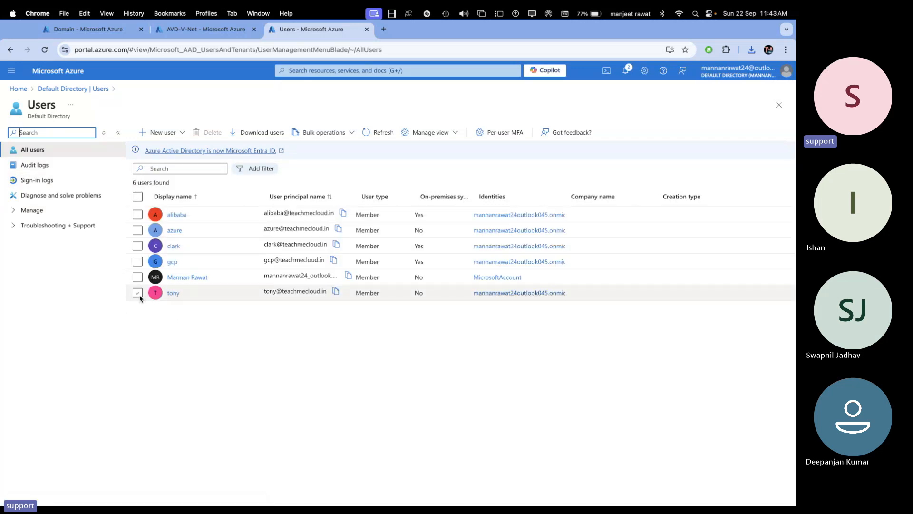
left_click(138, 294)
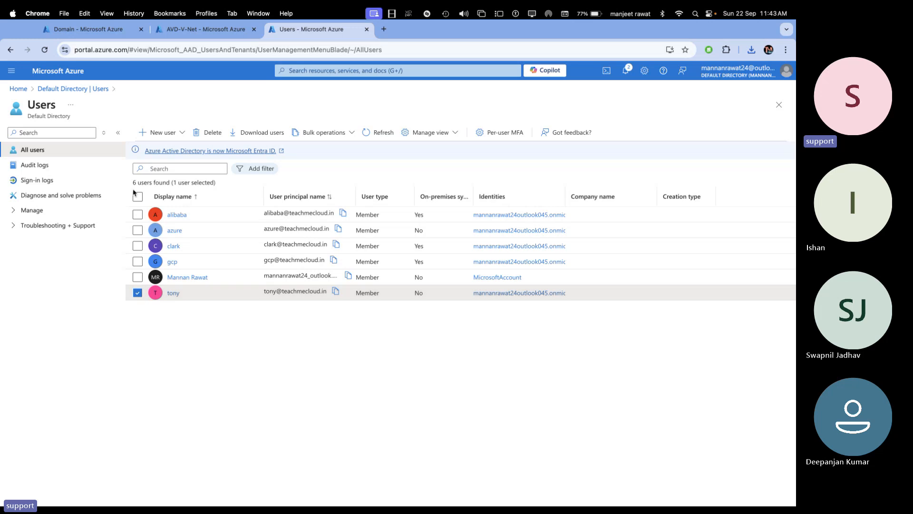
left_click(138, 214)
left_click(138, 231)
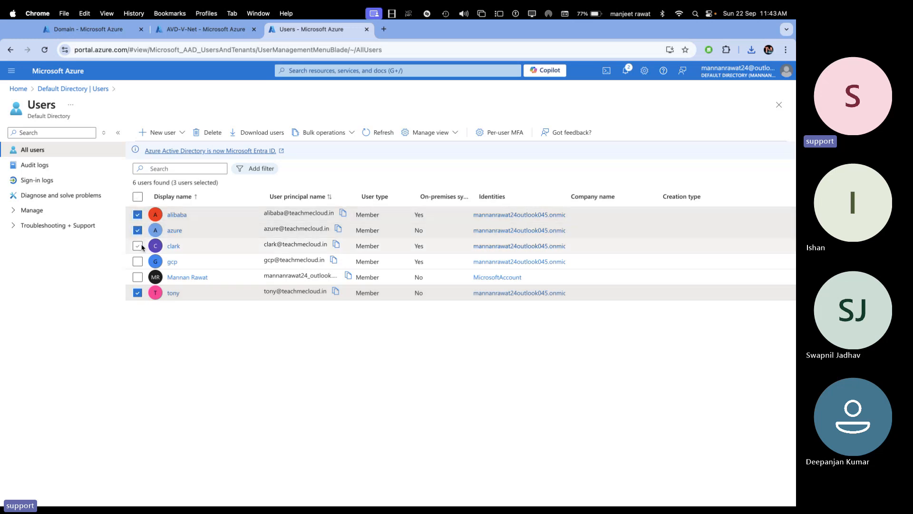
left_click(138, 246)
left_click(138, 261)
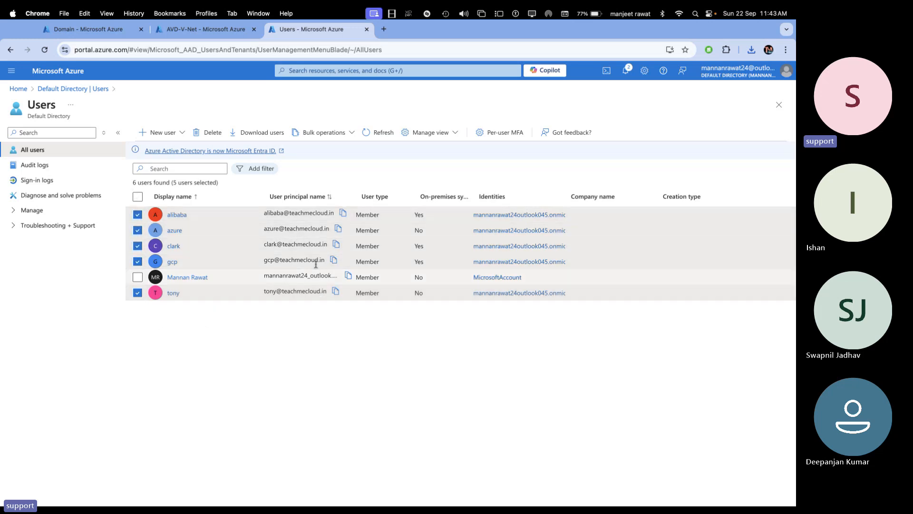
Delete the selected users and refresh the list to confirm they are gone
left_click(209, 132)
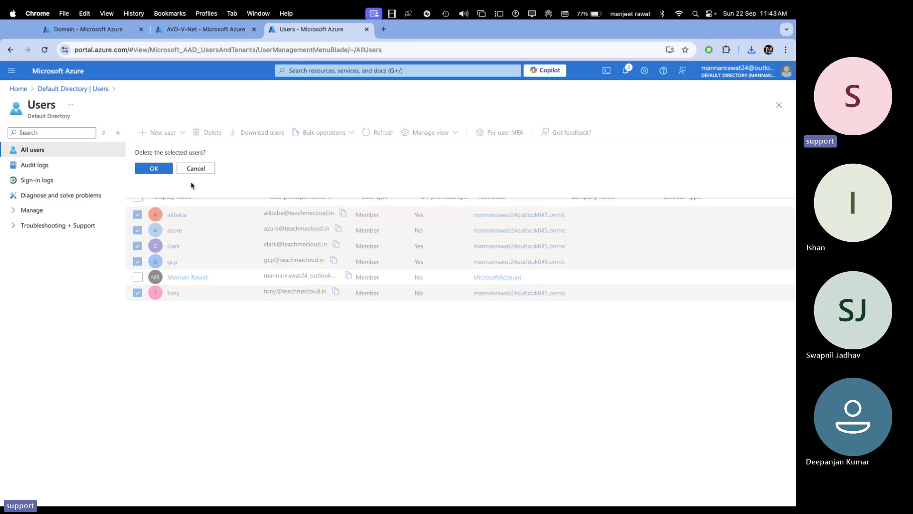
left_click(154, 169)
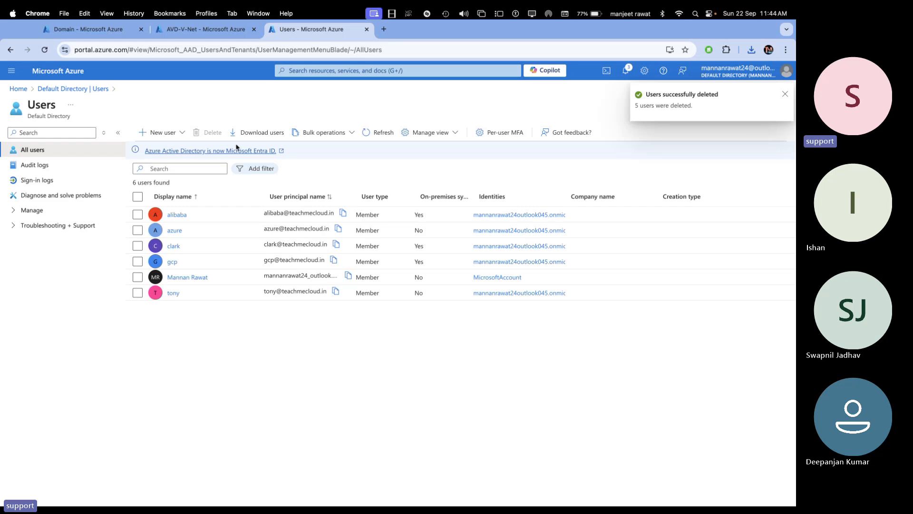
left_click(372, 136)
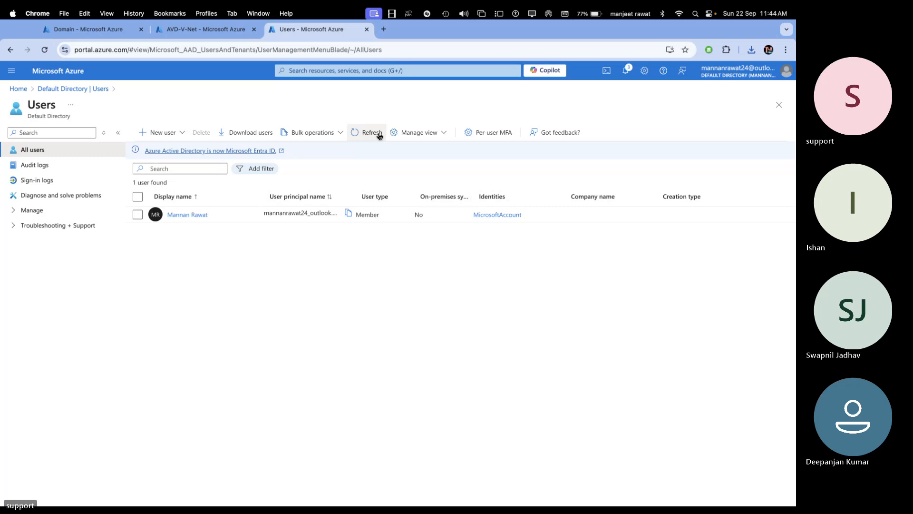
left_click(372, 132)
key("ctrl+Right")
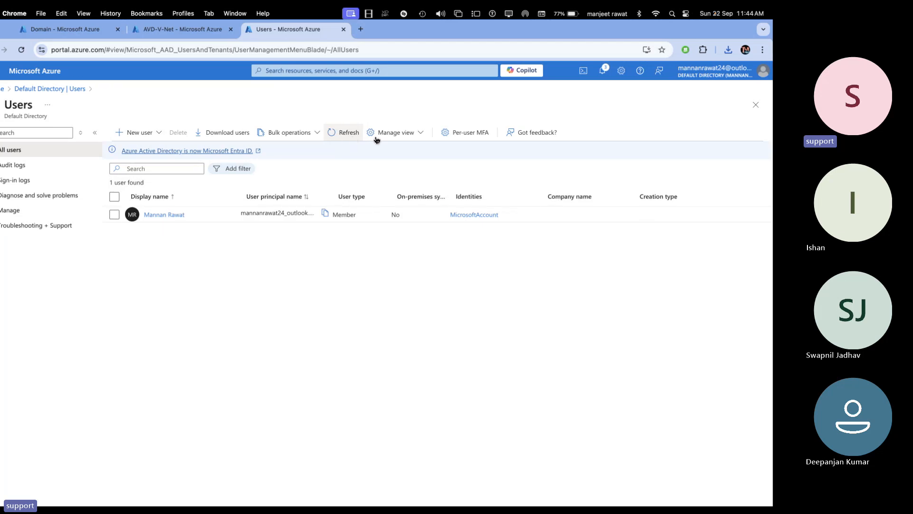
key("ctrl+Left")
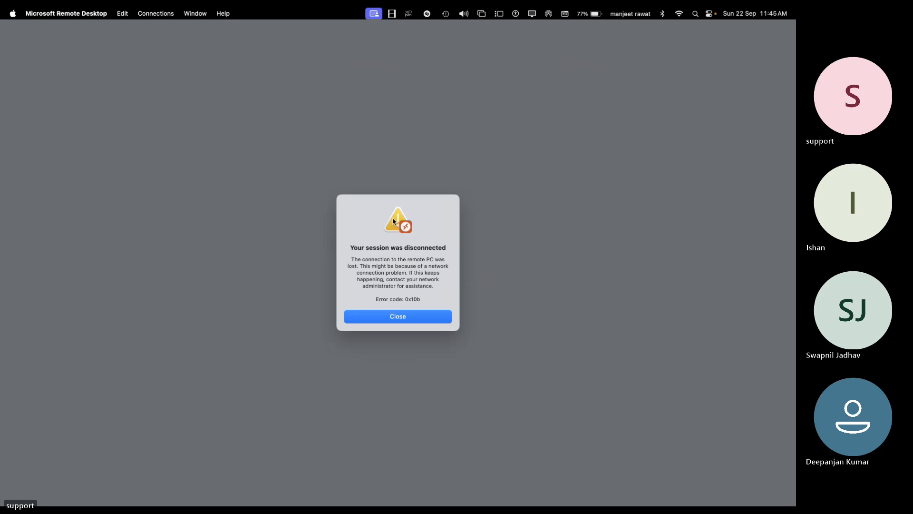
Dismiss the disconnect notice, close the old remote window, and return to the Domain VM page
left_click(403, 320)
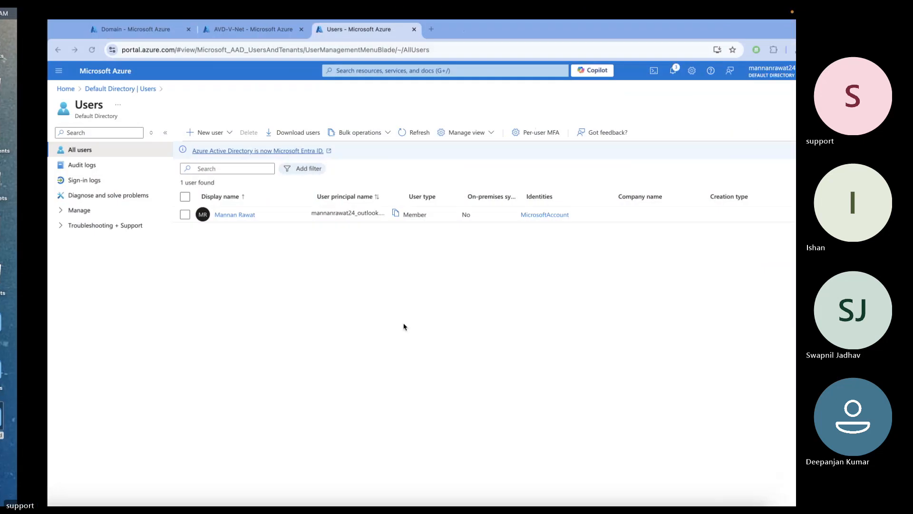
key("ctrl+Right")
key("ctrl+Right")
key("ctrl+Right")
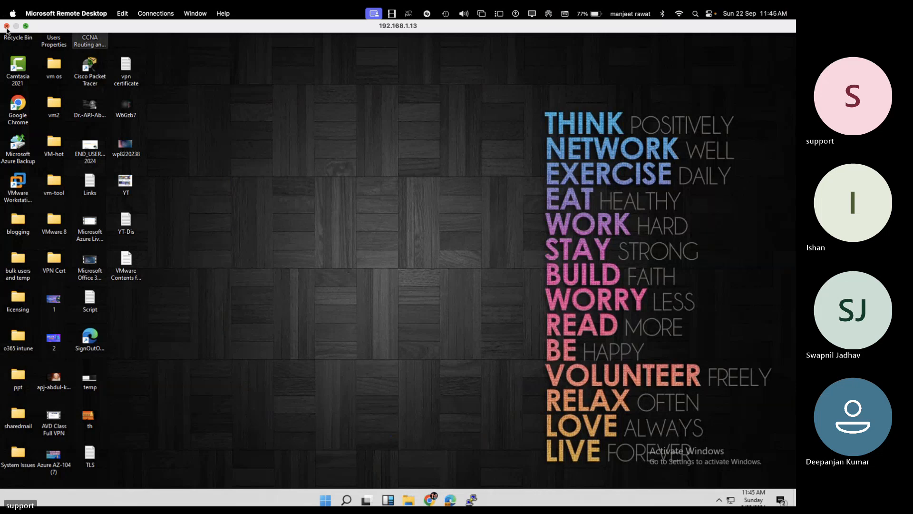
left_click(6, 26)
key("ctrl+Right")
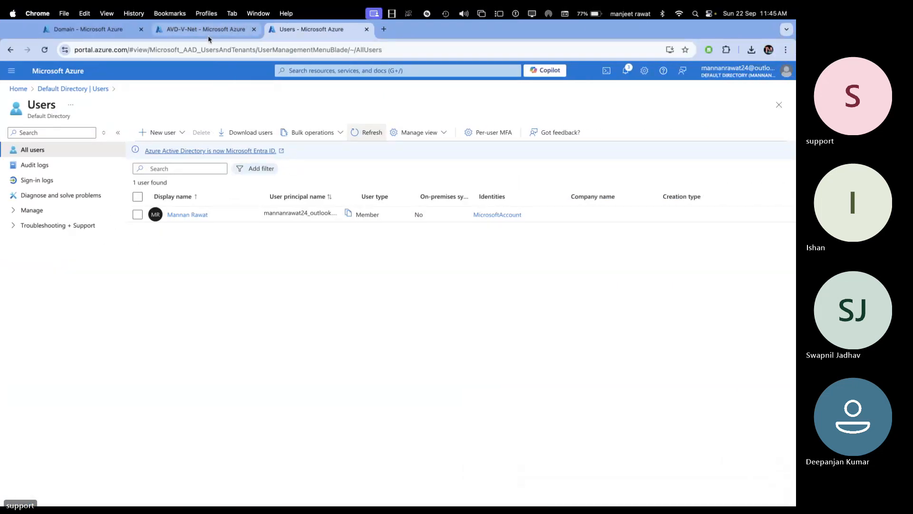
left_click(83, 29)
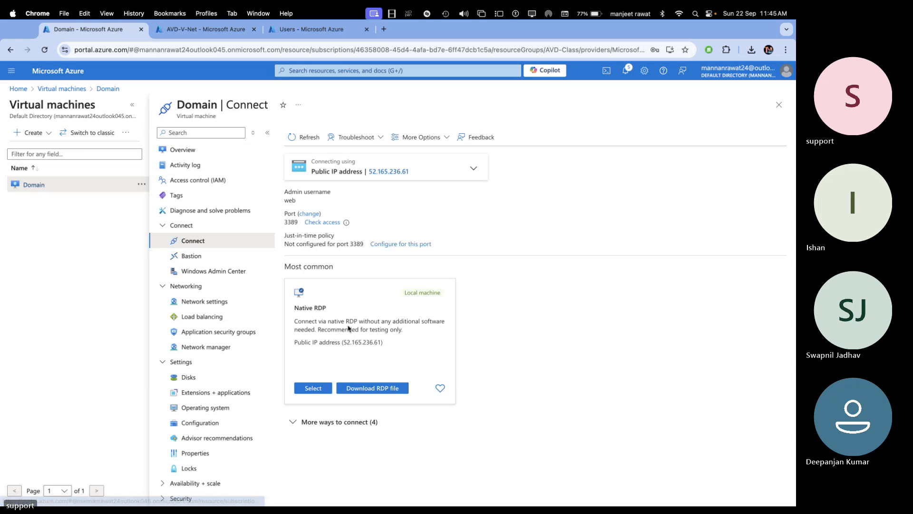
Reconnect to the Domain VM using a freshly downloaded RDP file, password and certificate acceptance
left_click(383, 393)
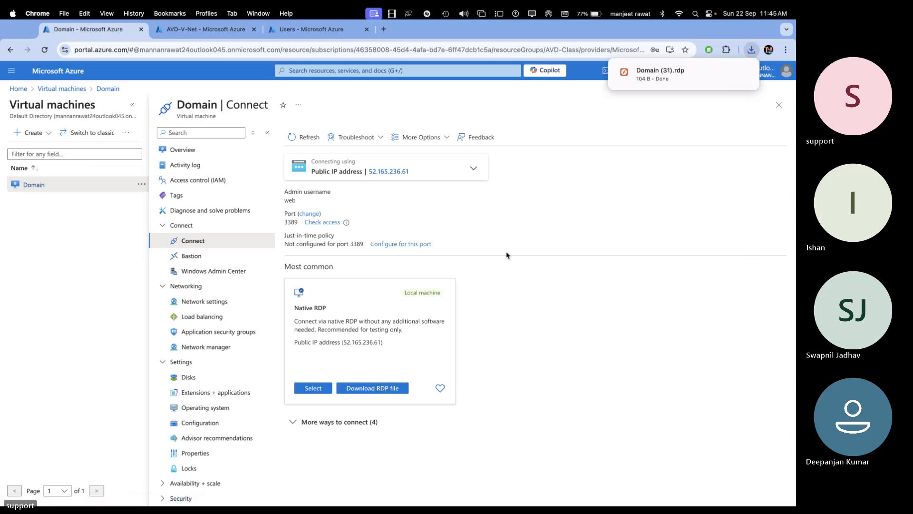
left_click(654, 76)
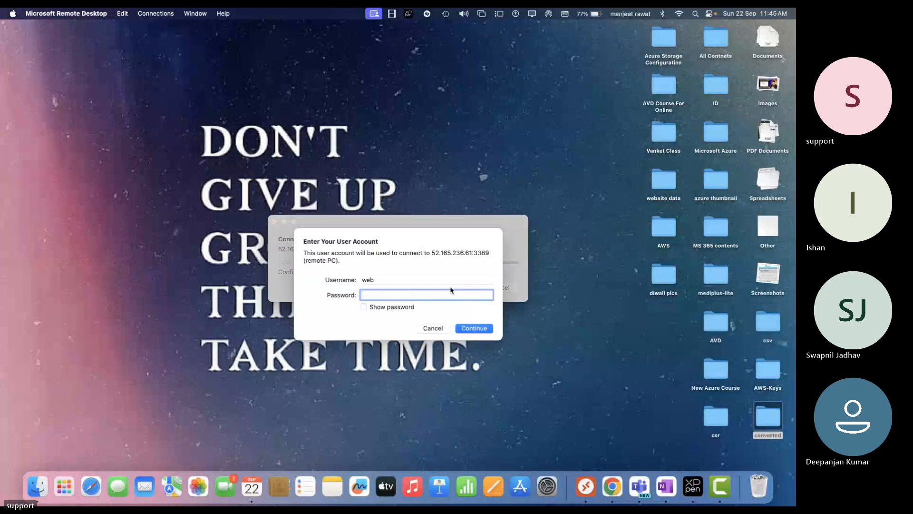
type("••••••••••••")
key("Return")
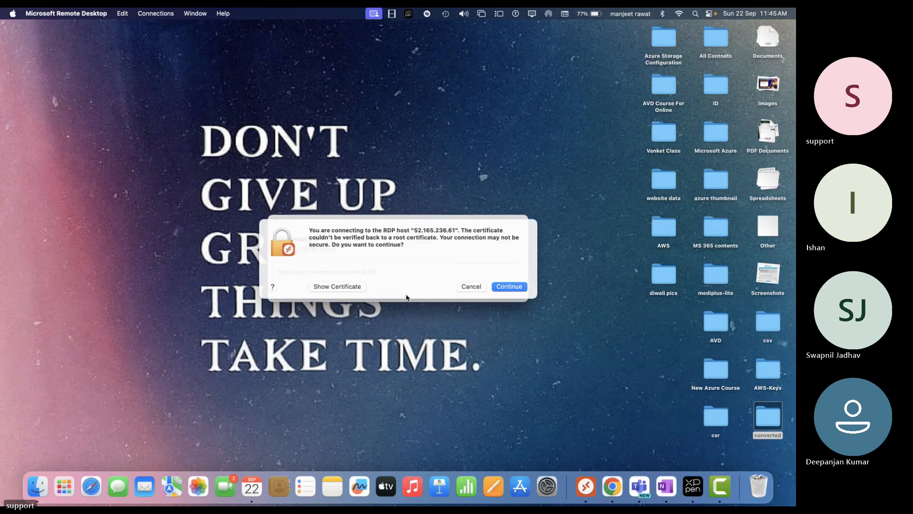
left_click(513, 296)
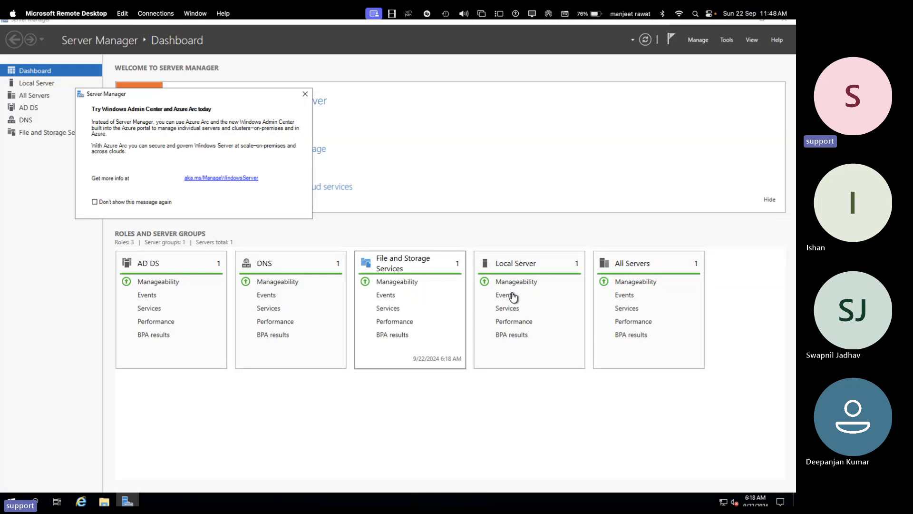
Close the Windows Admin Center popup and open Tools to launch Active Directory Users and Computers
left_click(305, 96)
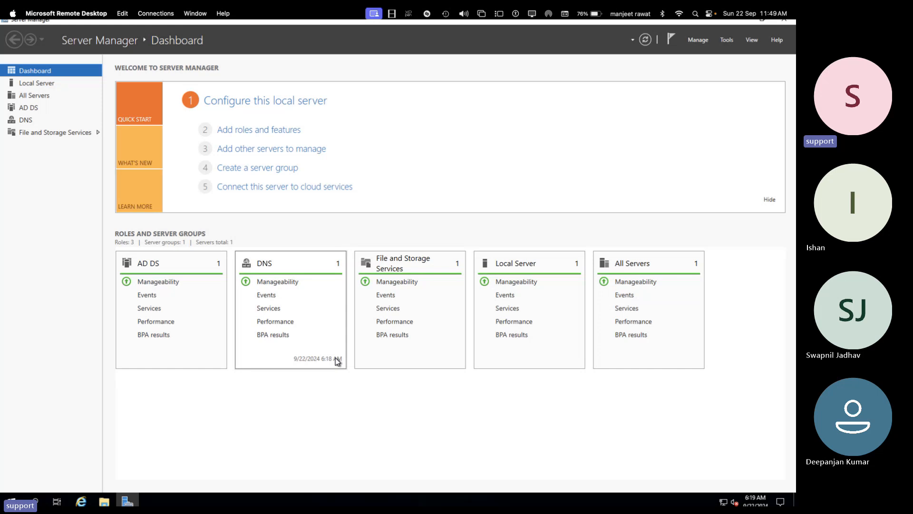
left_click(727, 40)
Open Active Directory Users and Computers maximized and browse to the teachmecloud.in Users container
left_click(699, 94)
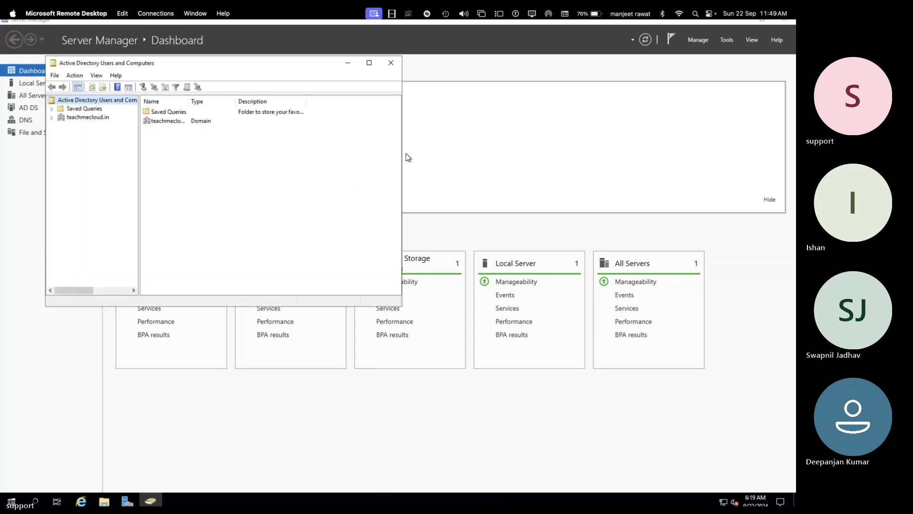
left_click(370, 64)
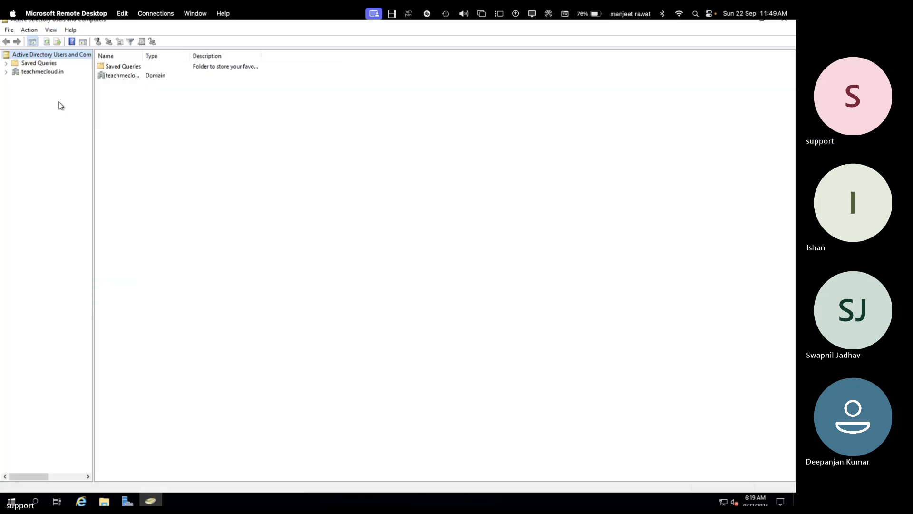
left_click(5, 72)
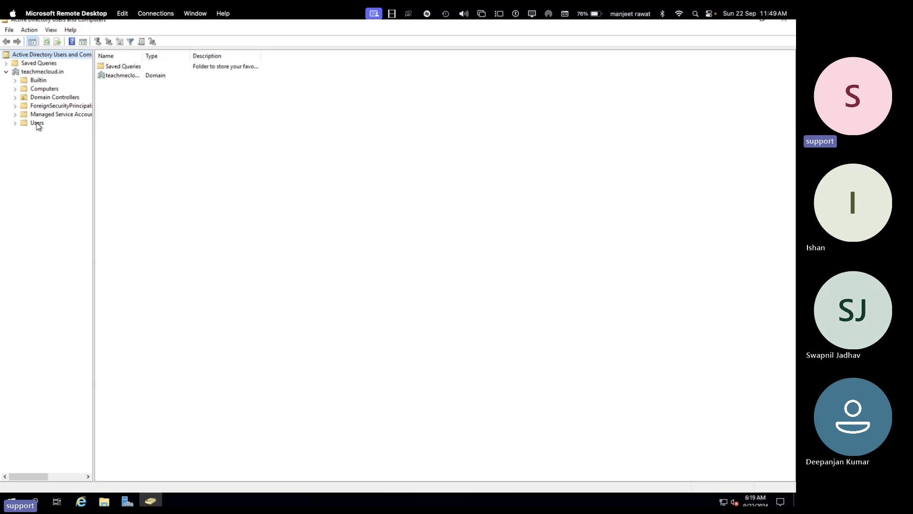
left_click(37, 124)
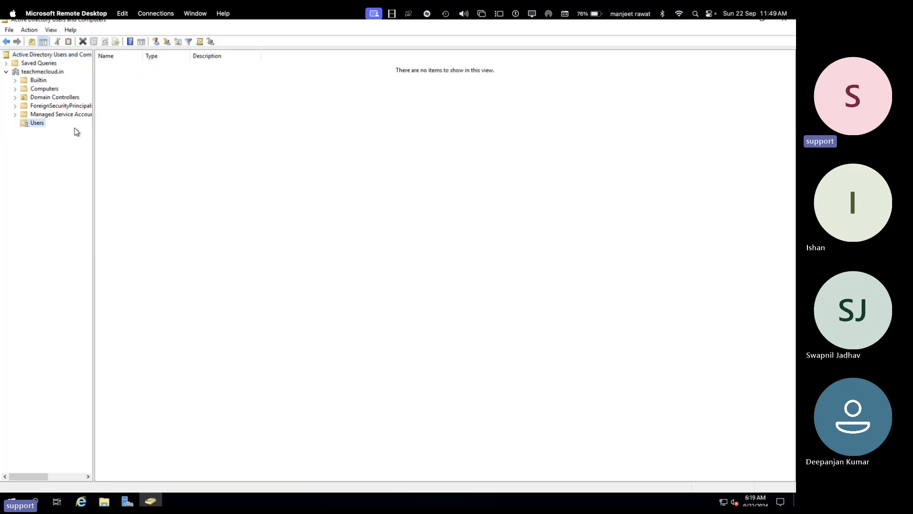
Start a new user with first name Clark and logon name Clark
left_click(155, 42)
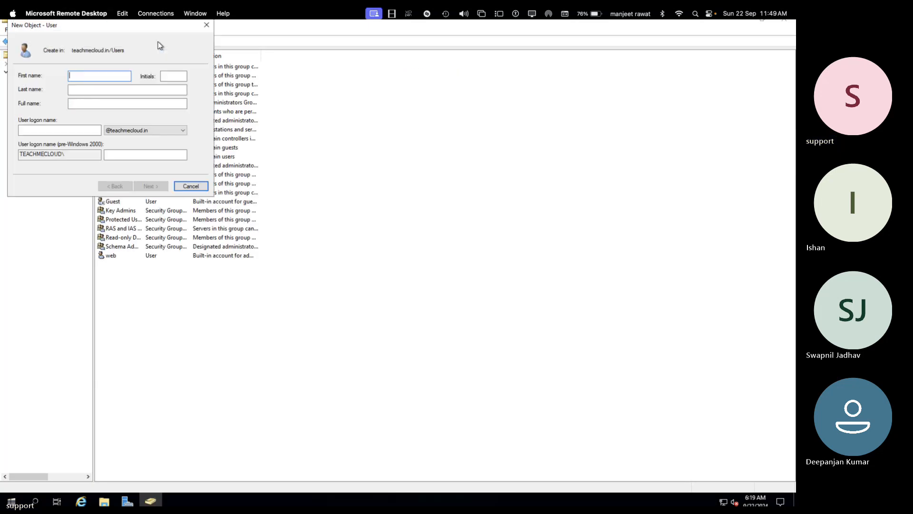
type("Clark")
left_click(80, 128)
type("Clark")
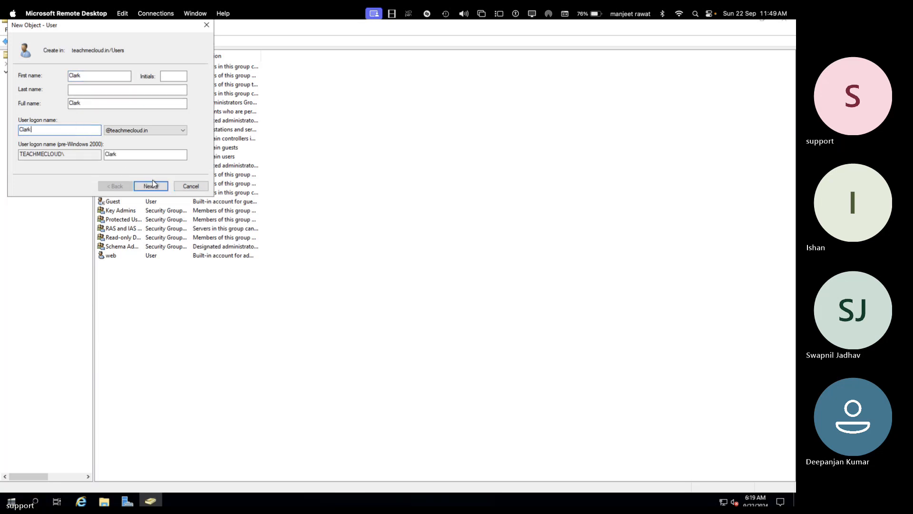
left_click(150, 186)
Give Clark a confirmed password, no change at next logon, user cannot change password, and finish
left_click(50, 109)
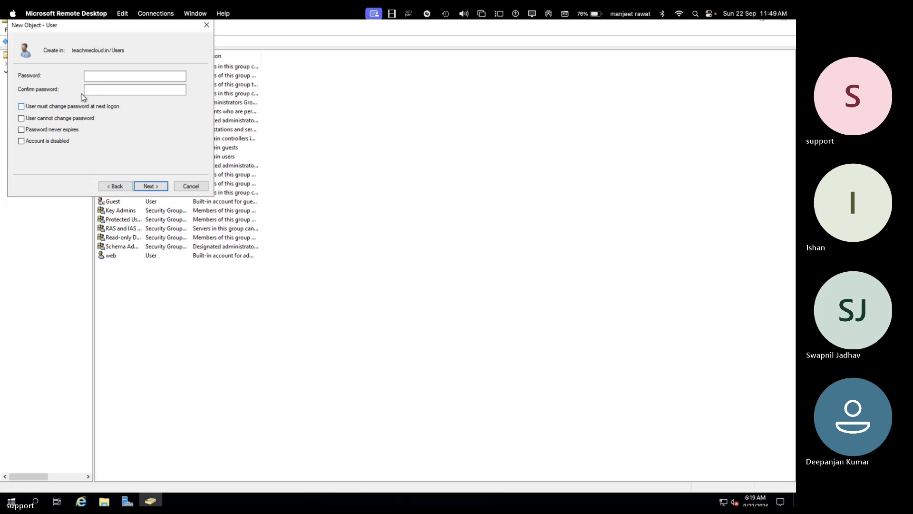
left_click(43, 118)
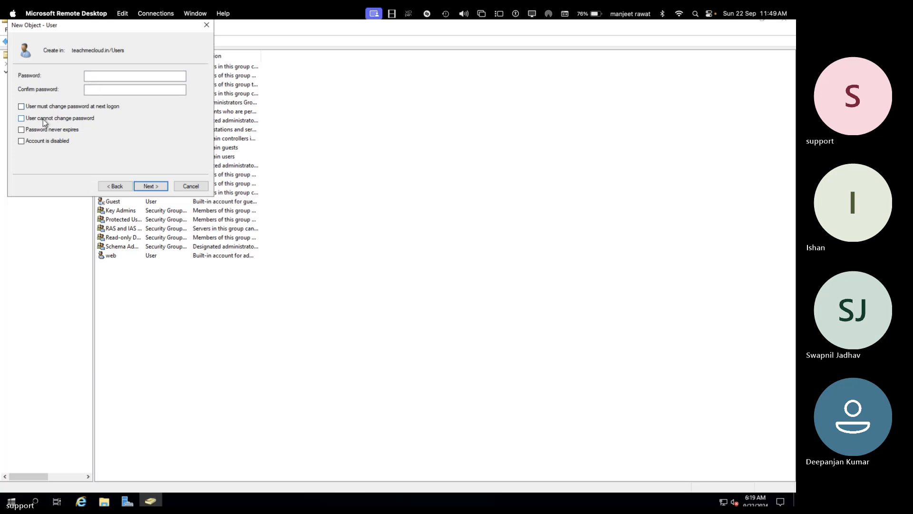
left_click(97, 77)
type("•••••••••")
key("Tab")
type("••••••")
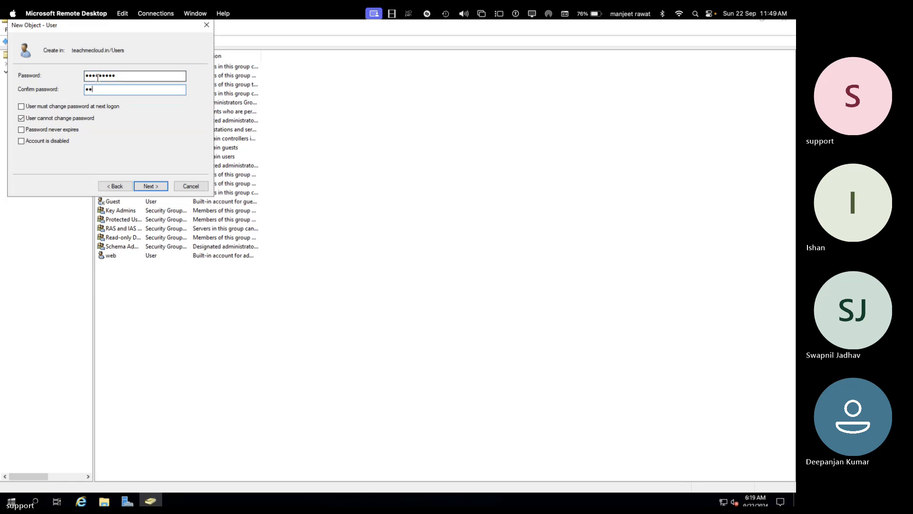
type("•••")
left_click(147, 185)
left_click(147, 184)
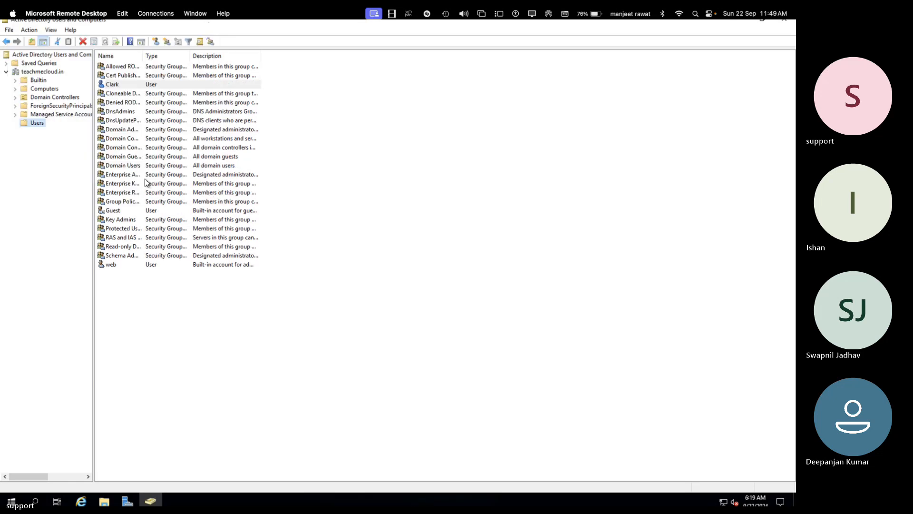
Create user Alibaba with logon name Alibaba and a password, finishing the wizard
left_click(156, 41)
type("A")
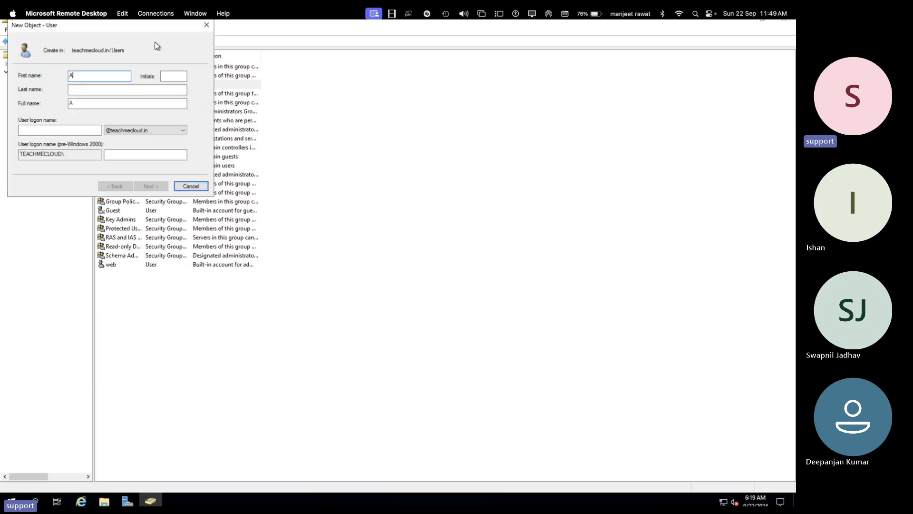
type("libaba")
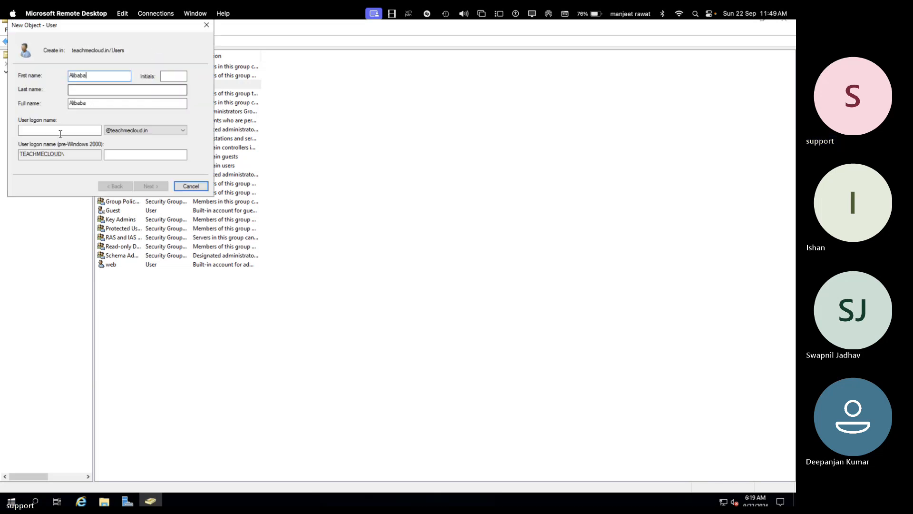
left_click(62, 133)
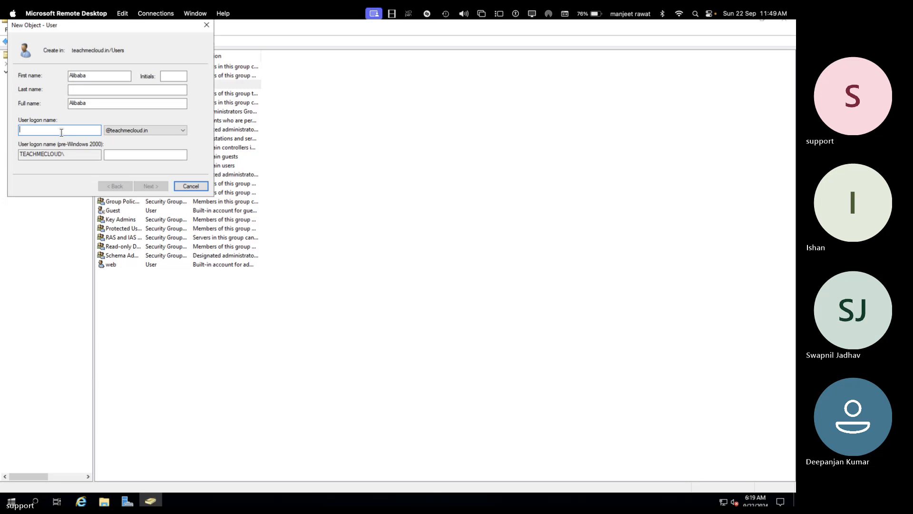
type("A")
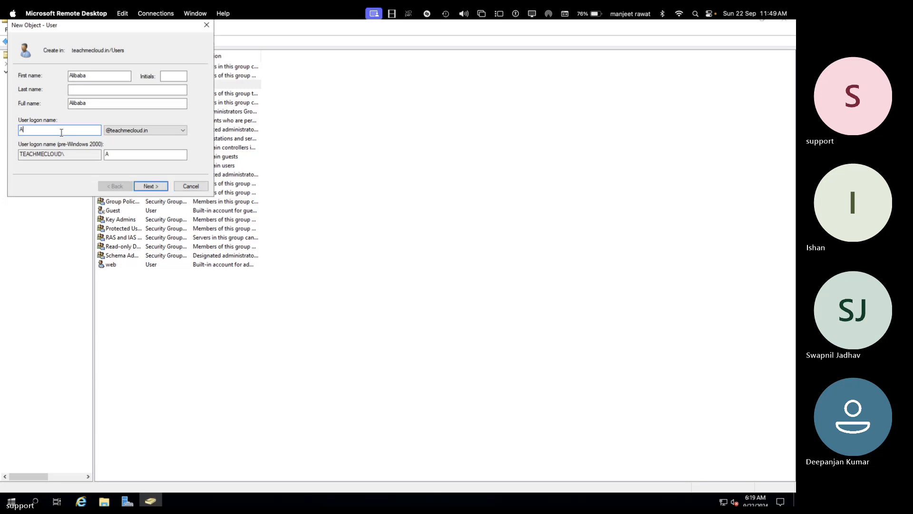
type("libaba")
left_click(155, 185)
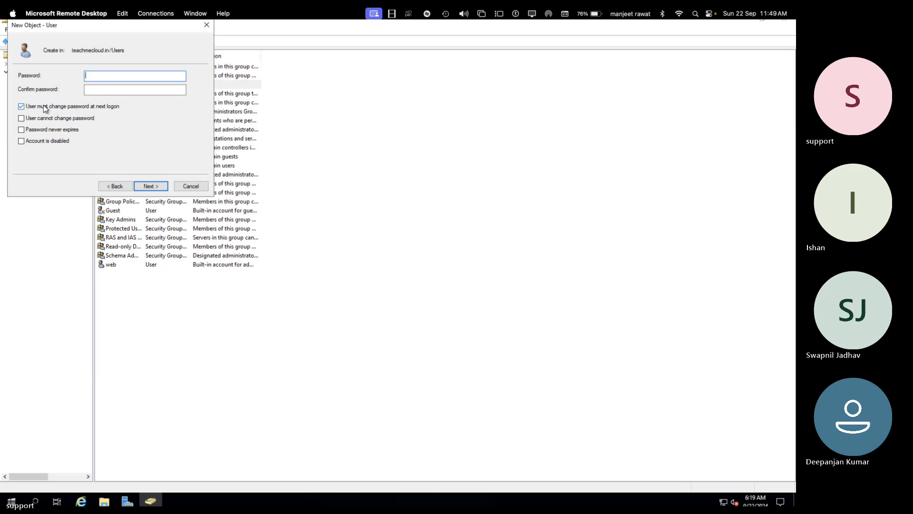
left_click(102, 77)
type("••••••••")
key("Tab")
type("••••••••")
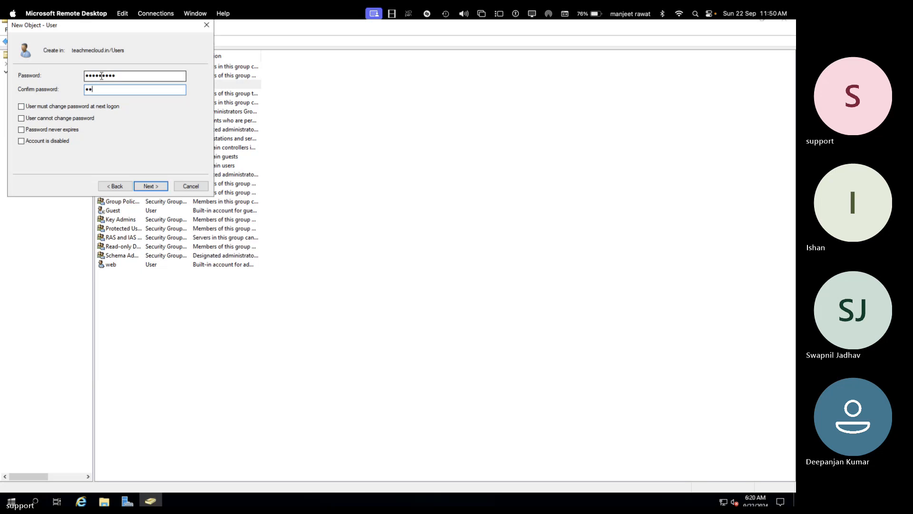
key("Return")
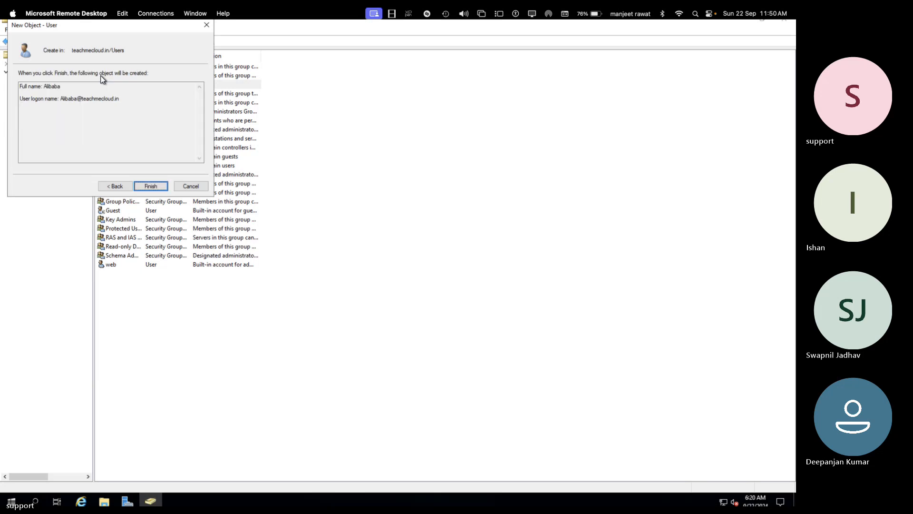
key("Return")
Start a new user with first name Tony and logon name Tony
left_click(134, 44)
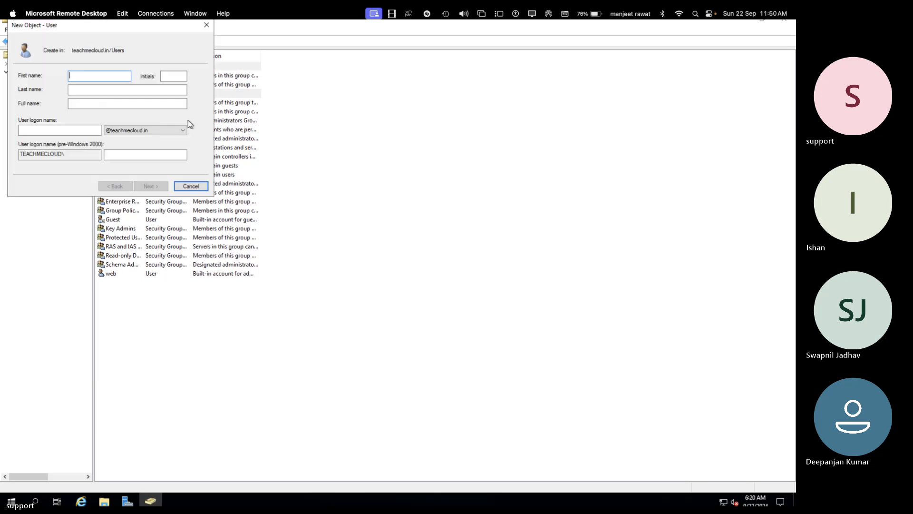
type("Gcp")
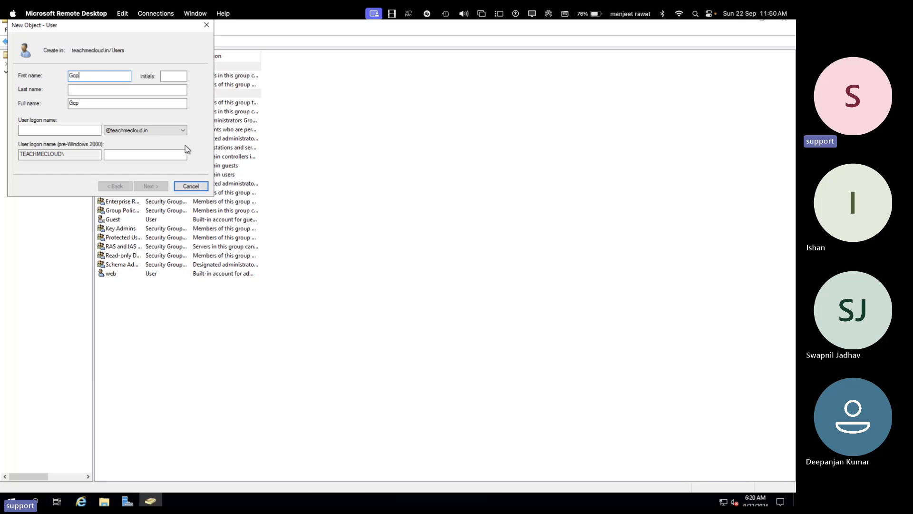
key("BackSpace")
key("BackSpace")
key("BackSpace")
type("Tony")
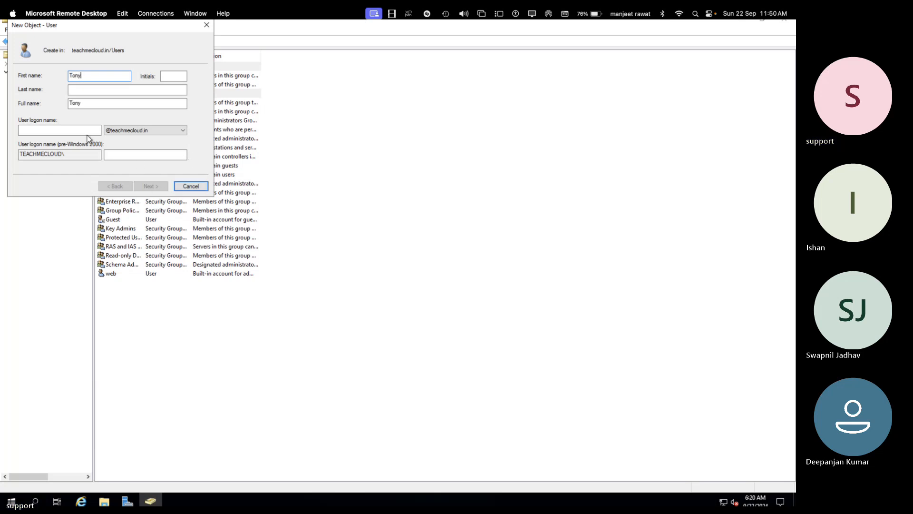
left_click(79, 131)
type("T")
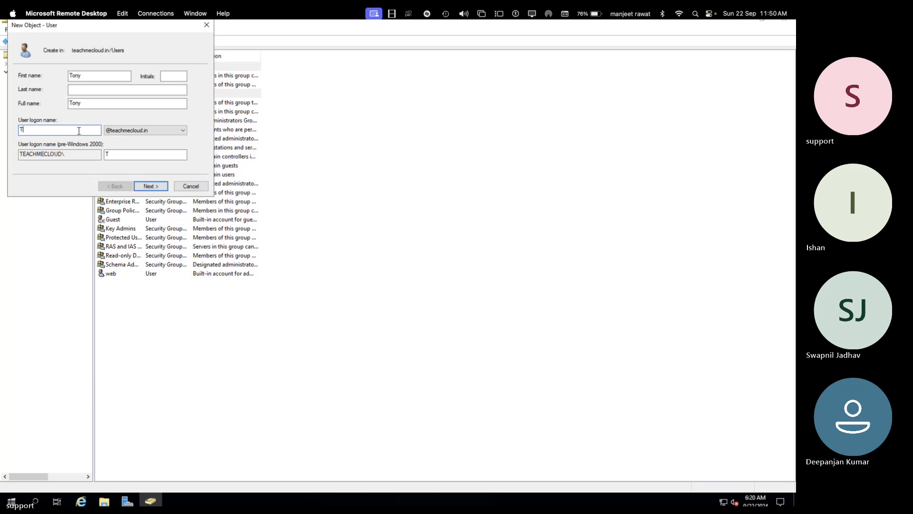
type("ony")
left_click(150, 186)
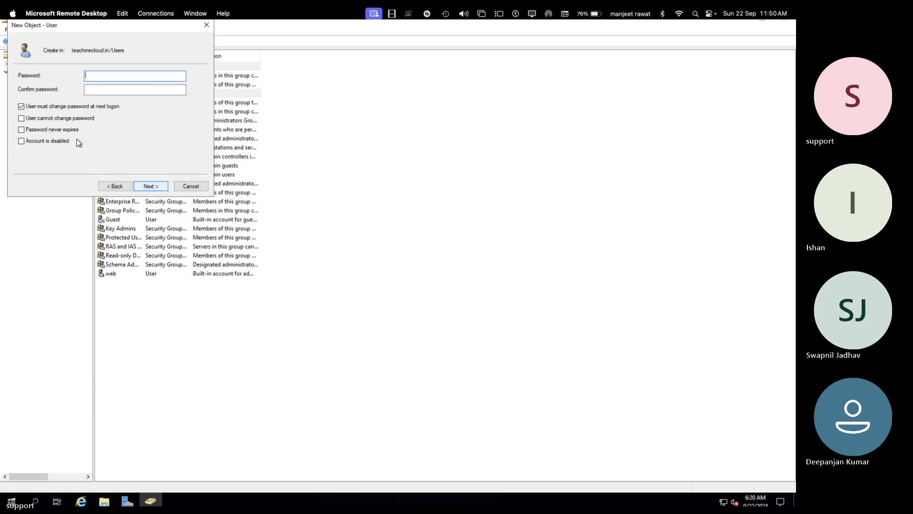
Give Tony a confirmed password not forced to change at next logon, and finish
left_click(47, 106)
left_click(112, 77)
type("•••••••")
key("Tab")
type("•••••••")
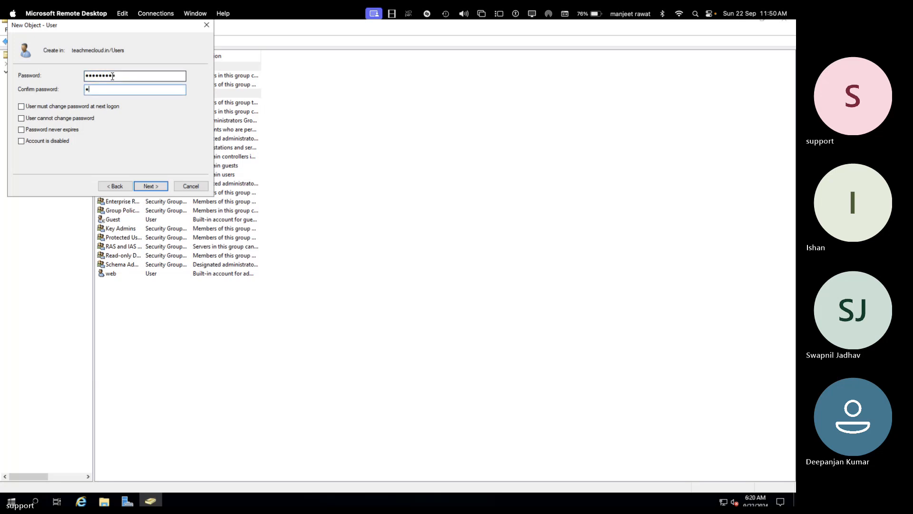
type("••")
key("Return")
key("Return")
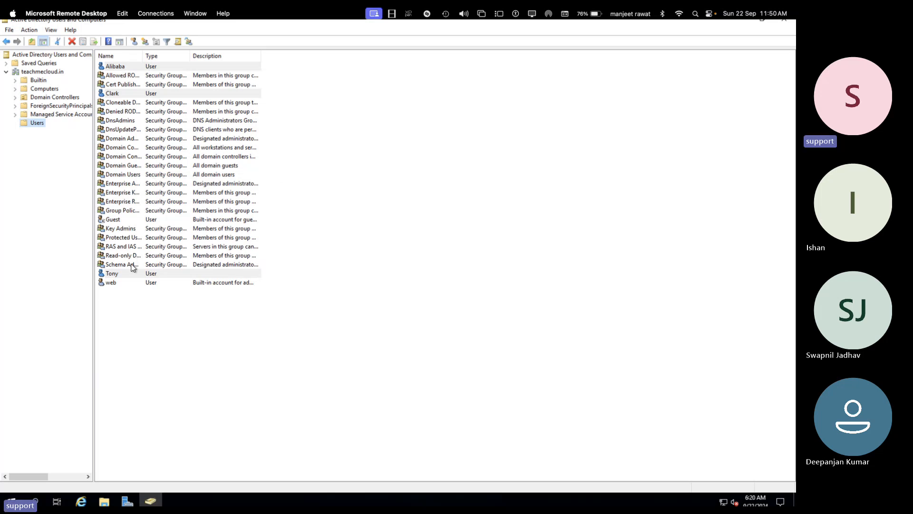
Open the Properties of user Alibaba from the Users list
left_click(123, 67)
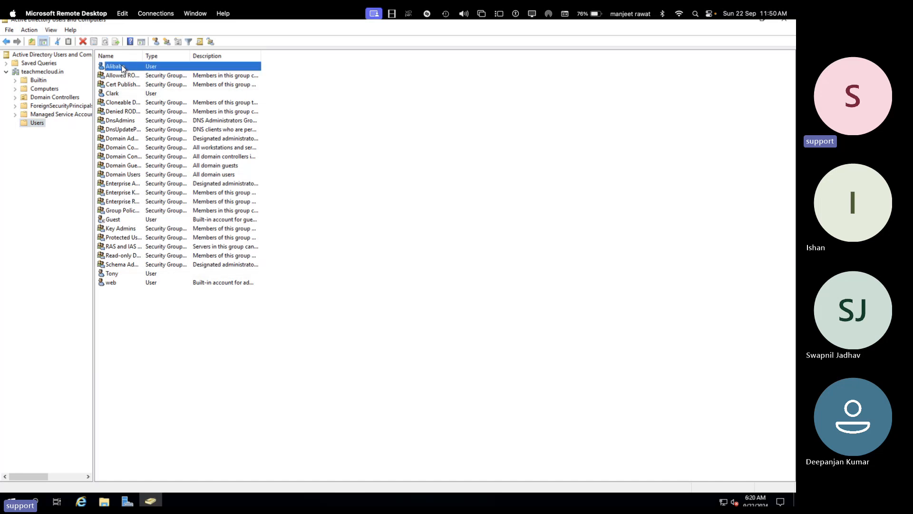
double_click(123, 67)
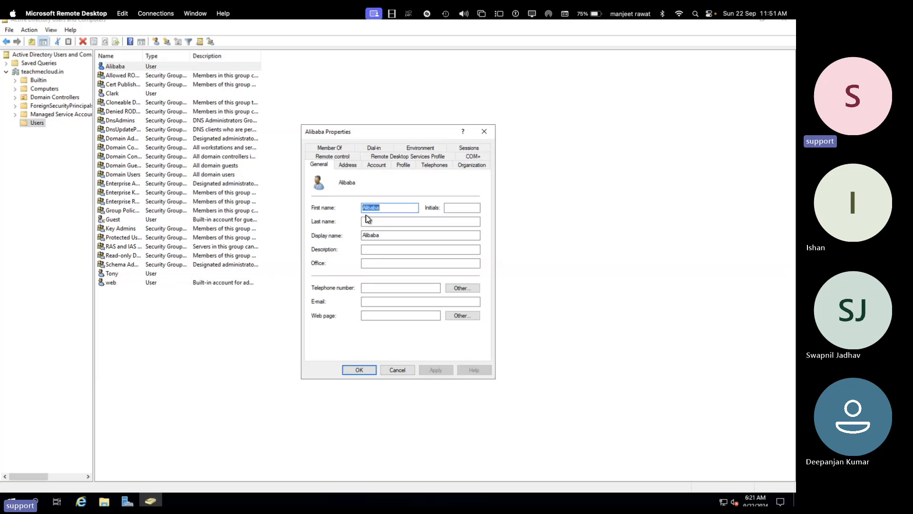
Add Alibaba to the Enterprise Admins and Group Policy Creator Owners groups on the Member Of tab
left_click(336, 150)
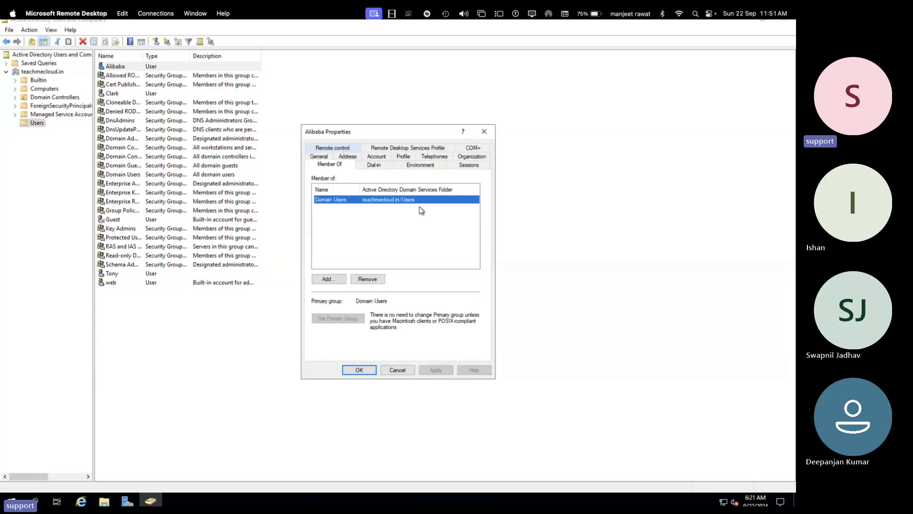
left_click(331, 279)
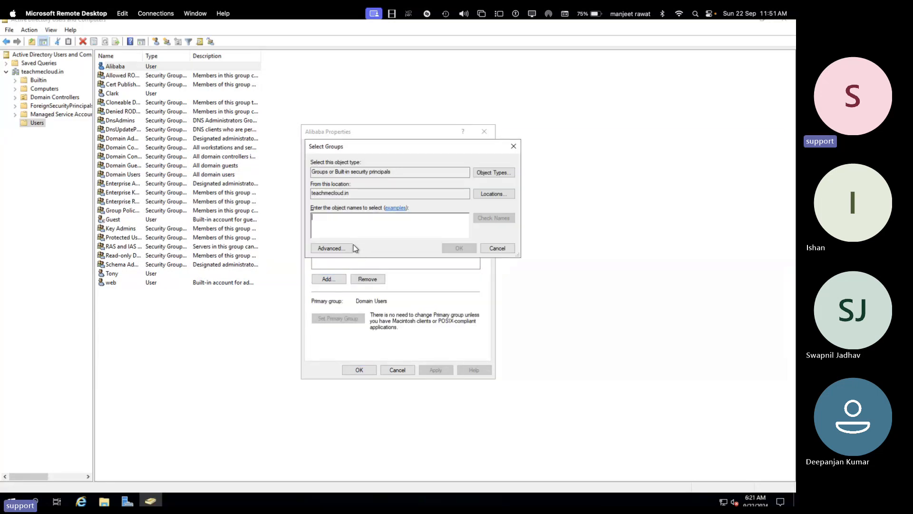
type("enter")
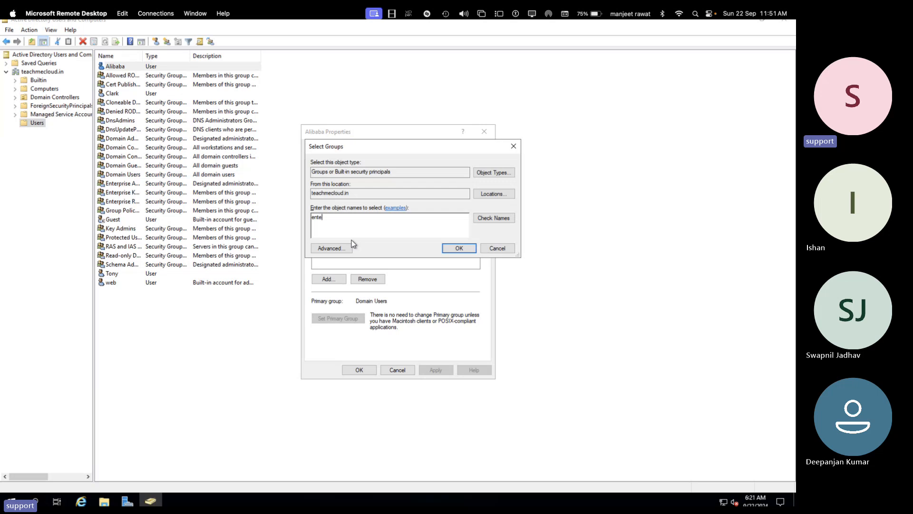
left_click(493, 219)
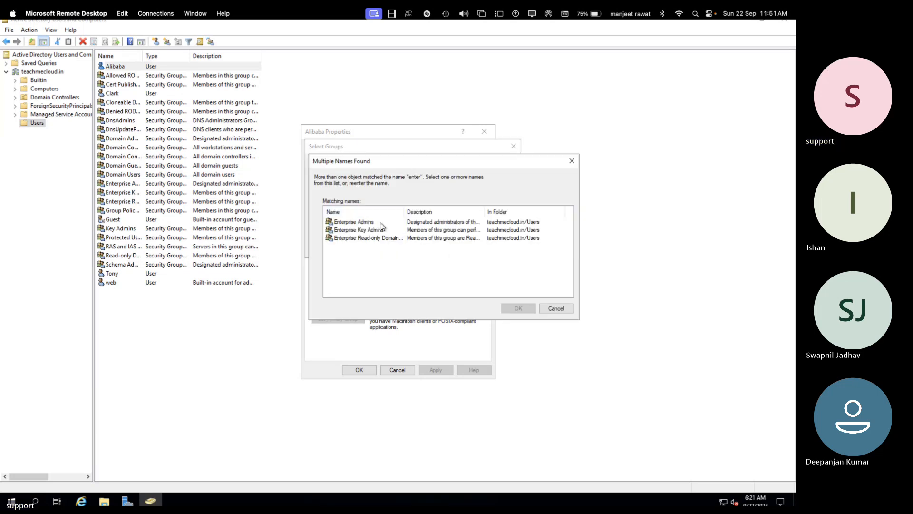
left_click(380, 222)
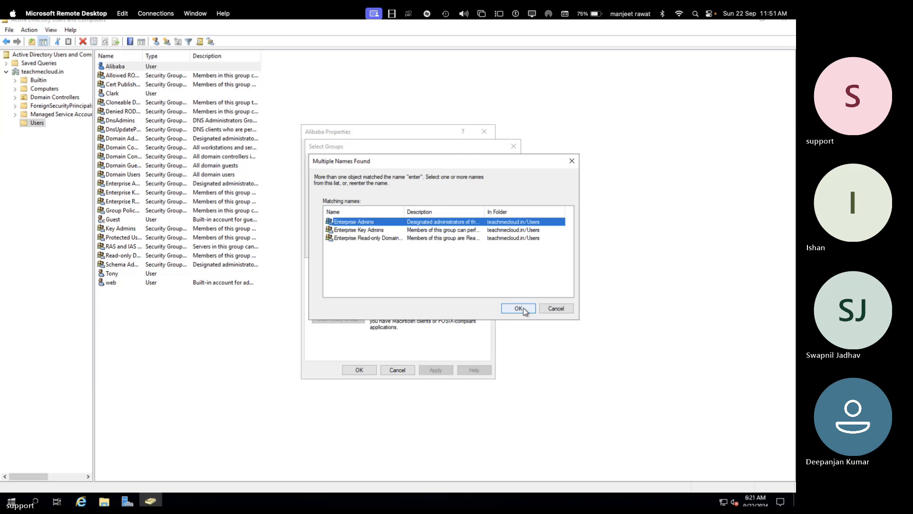
left_click(519, 308)
left_click(457, 248)
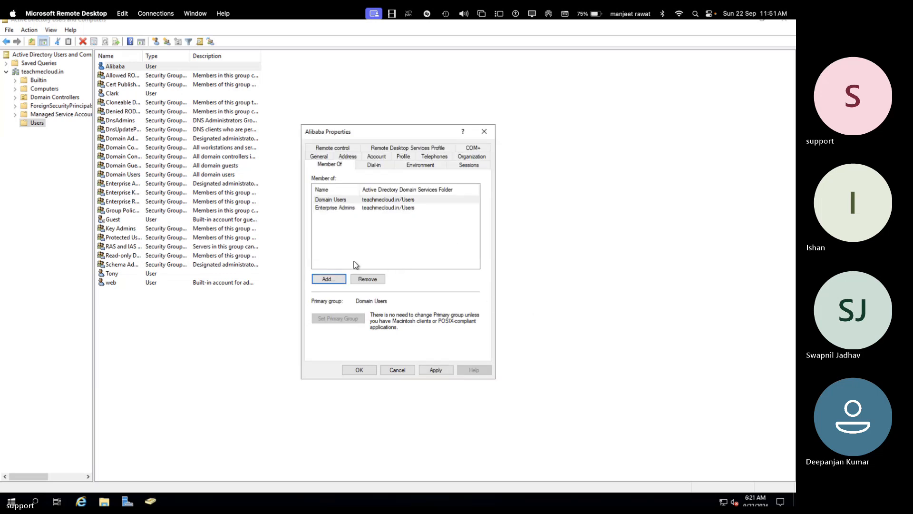
left_click(329, 280)
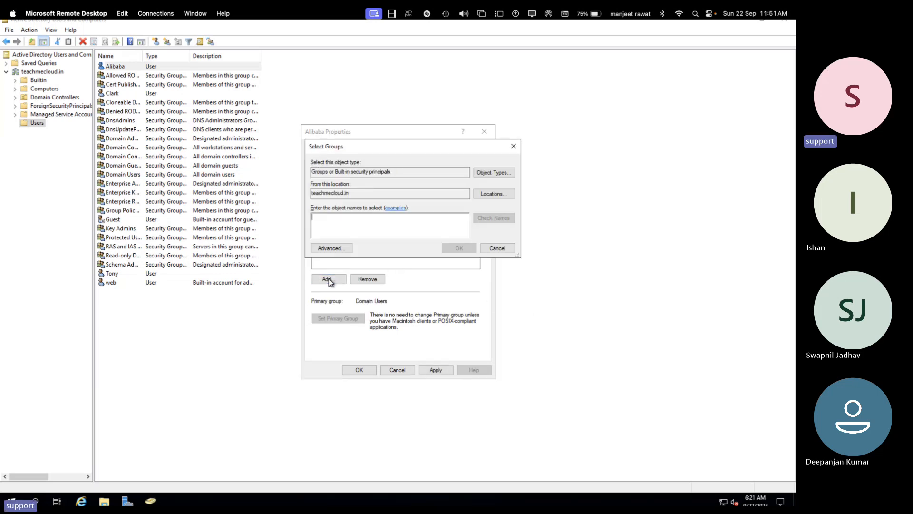
type("group")
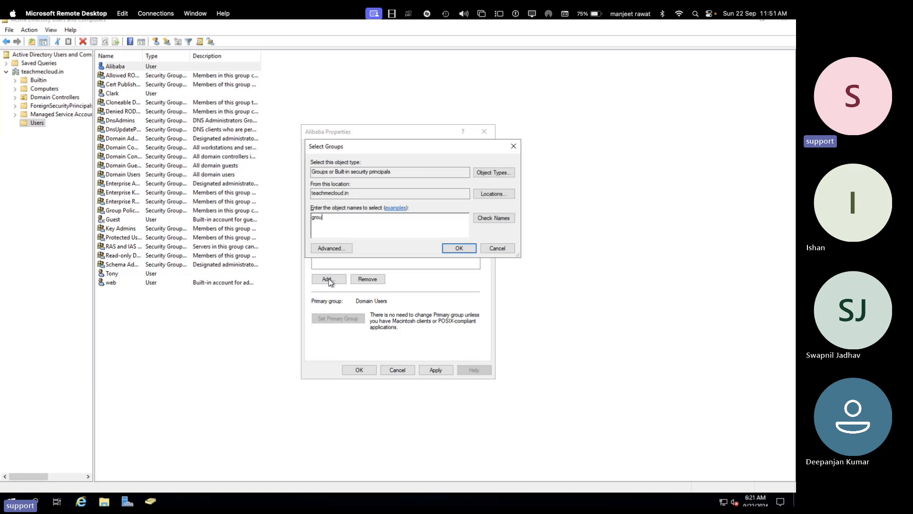
left_click(495, 218)
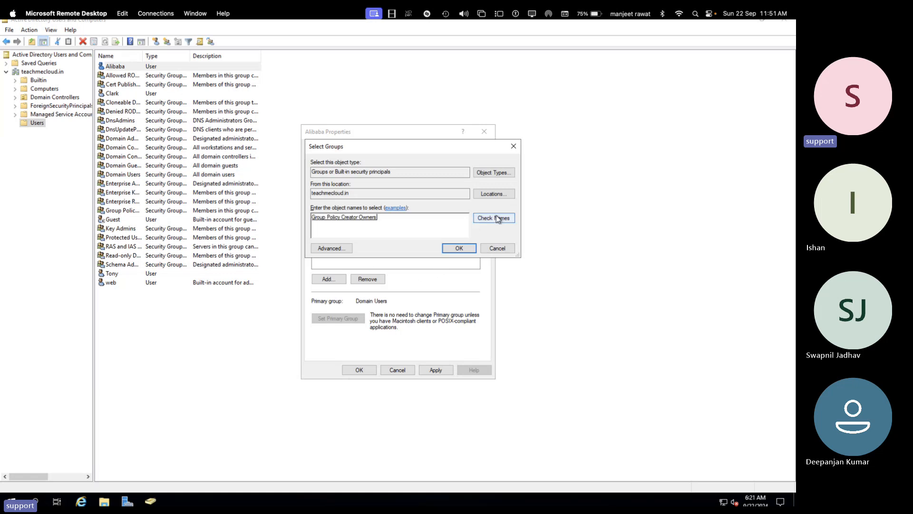
left_click(448, 248)
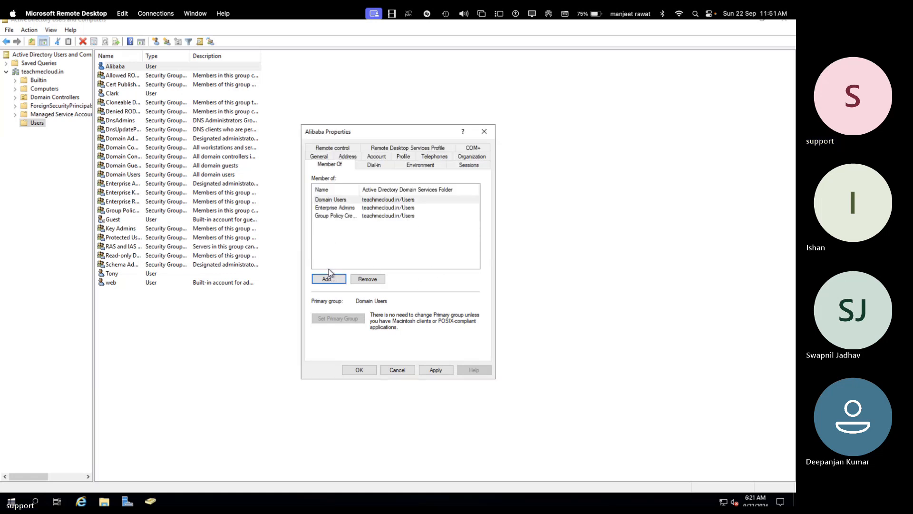
Add Alibaba to the Schema Admins group
left_click(329, 279)
type("schem")
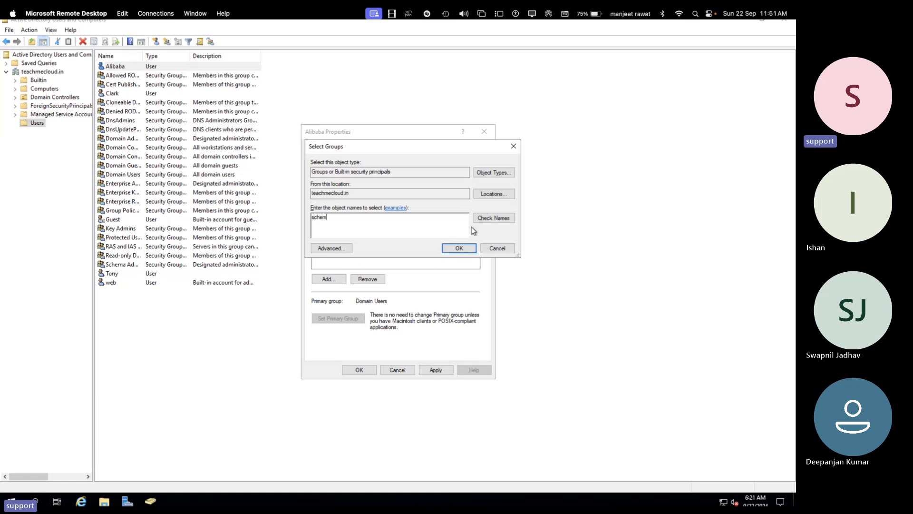
left_click(494, 220)
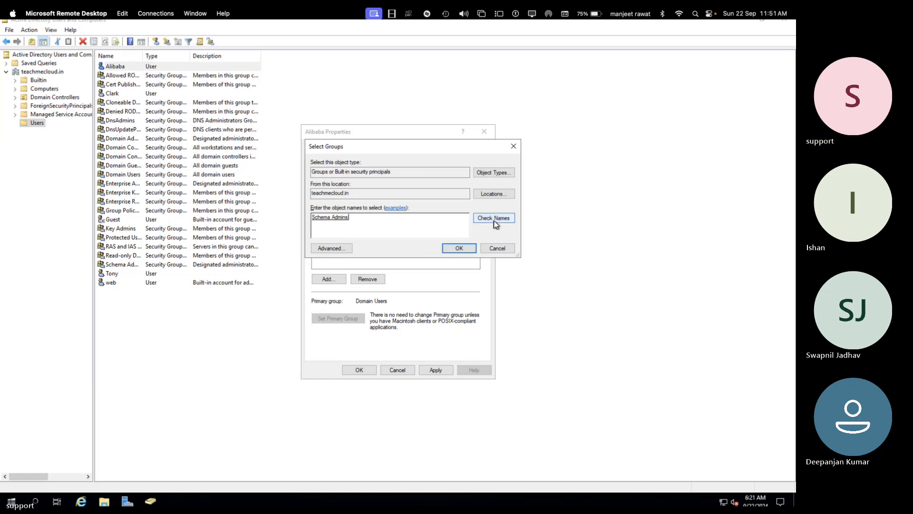
left_click(462, 247)
Add the Domain Admins membership, then apply the changes and close Alibaba's properties
left_click(328, 280)
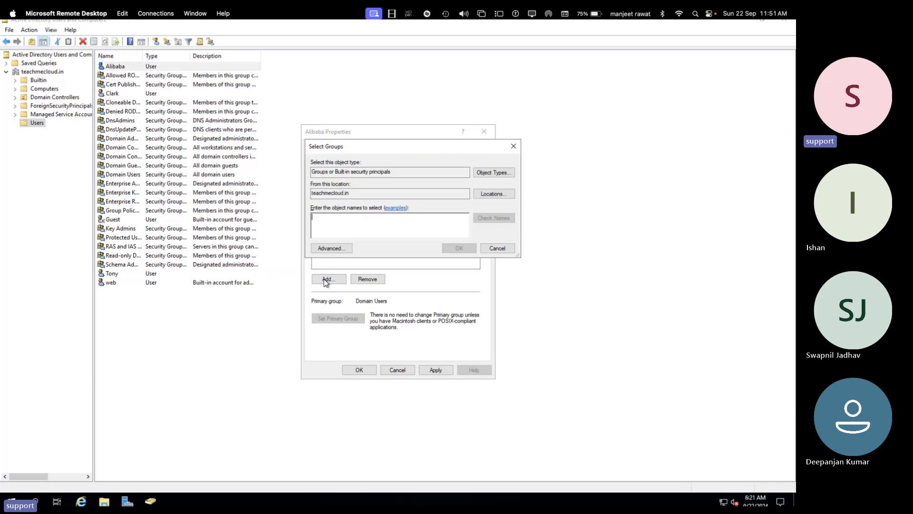
type("adm")
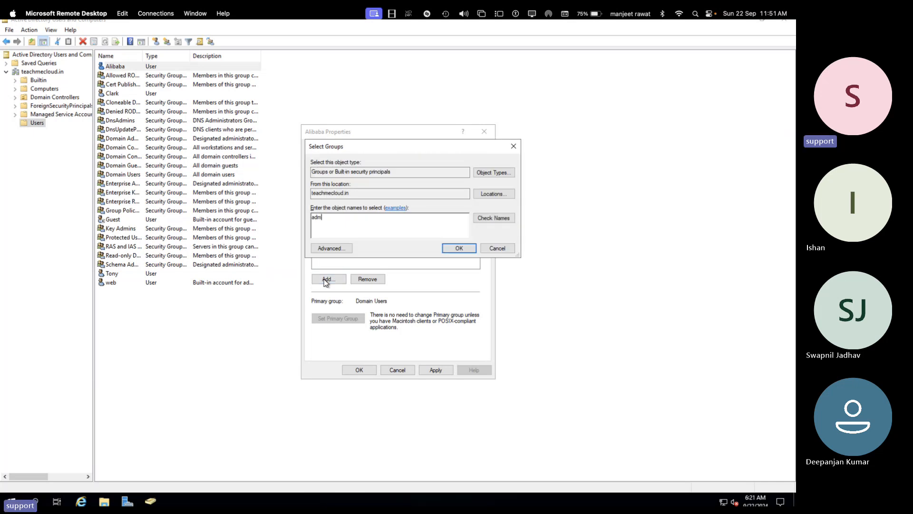
type("n")
key("BackSpace")
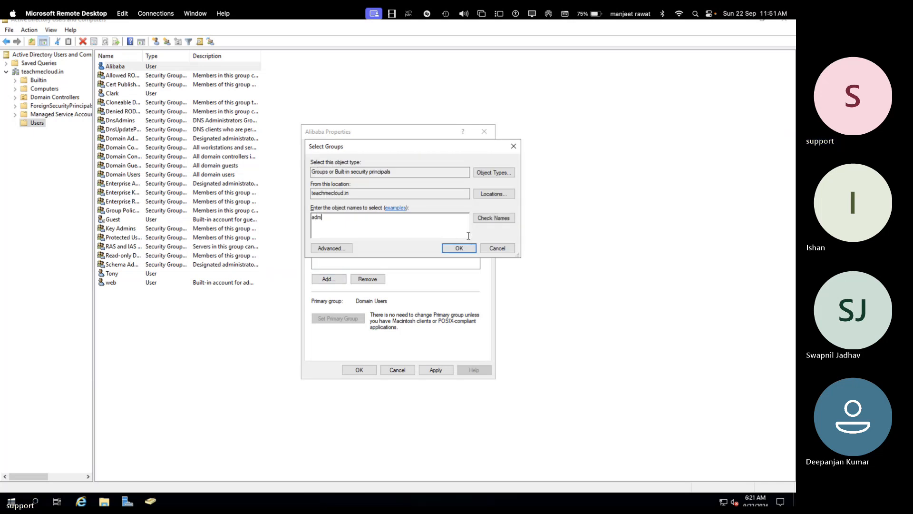
type("i")
key("BackSpace")
key("BackSpace")
key("BackSpace")
key("BackSpace")
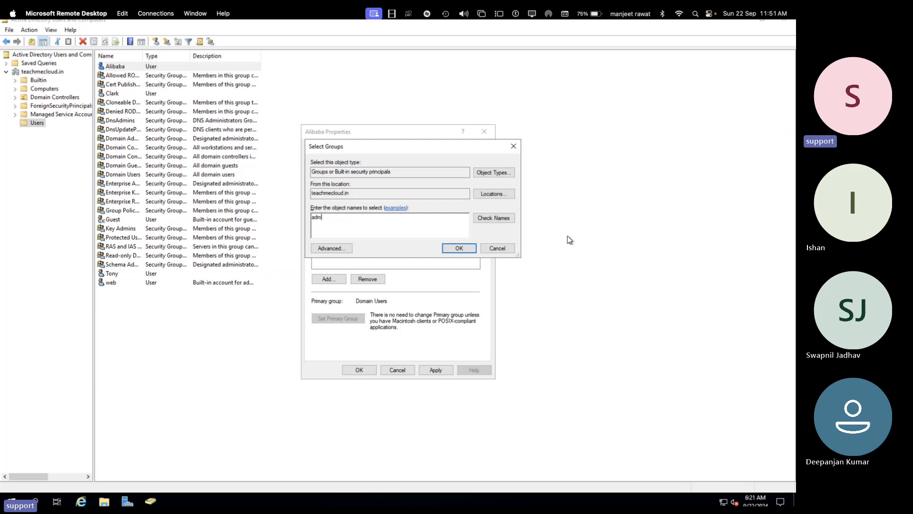
type("do")
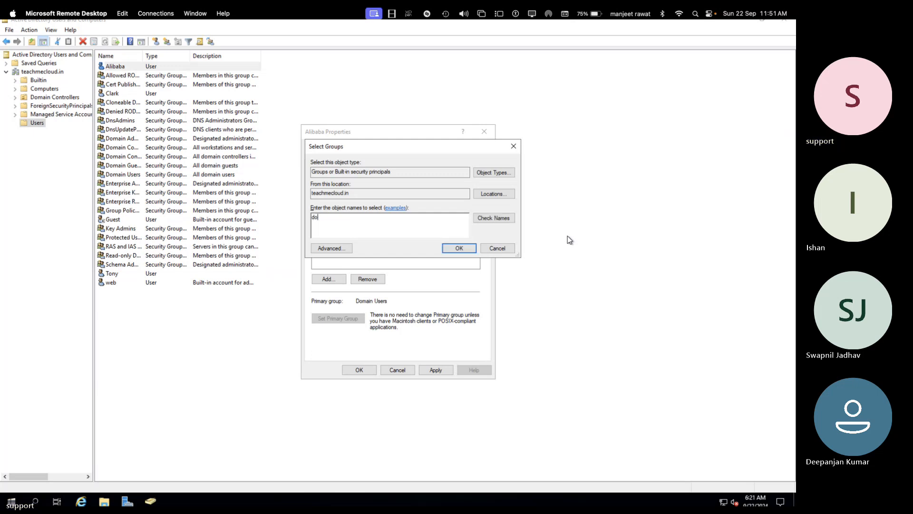
type("main admin")
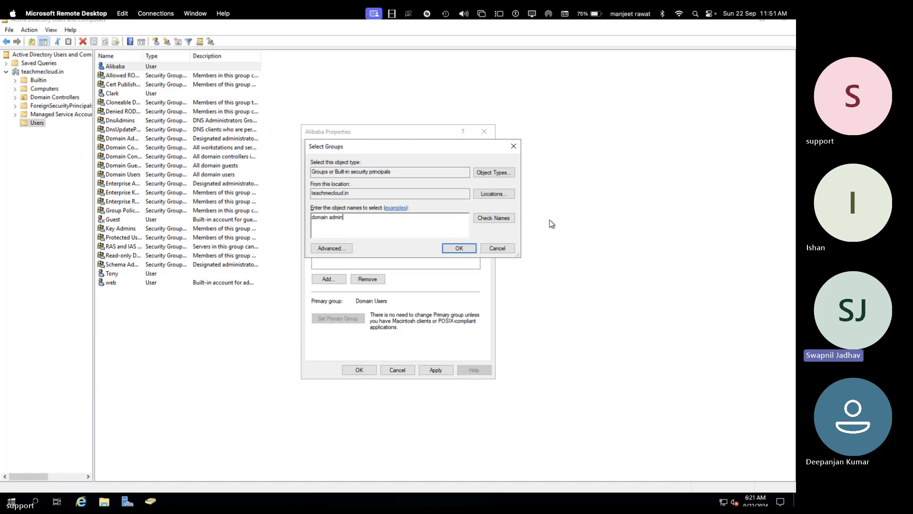
left_click(510, 221)
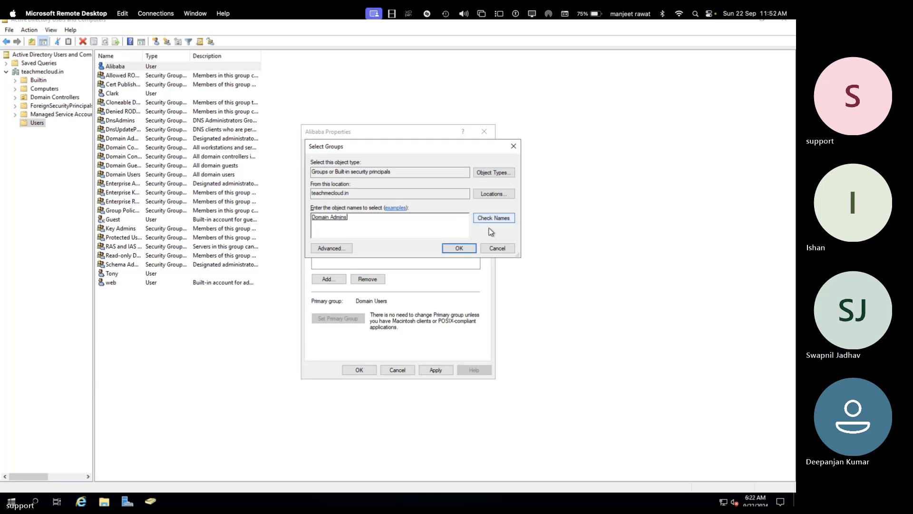
left_click(464, 249)
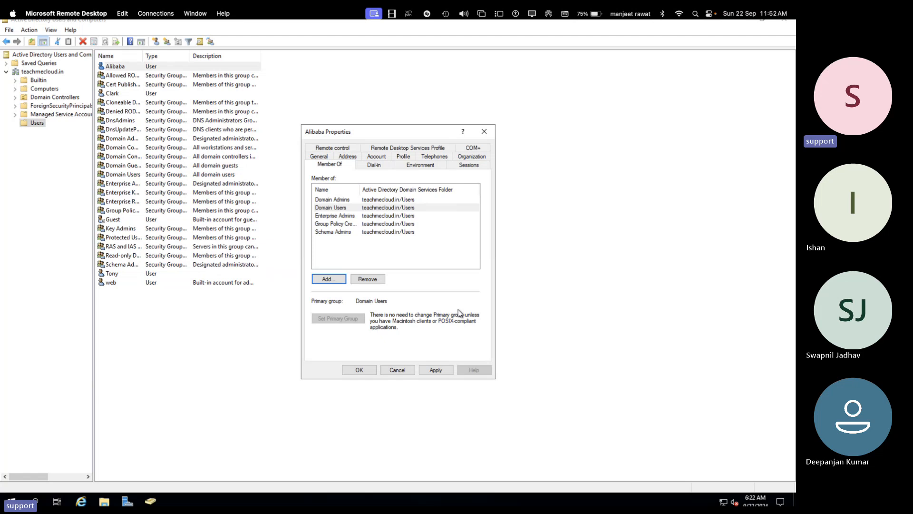
left_click(433, 369)
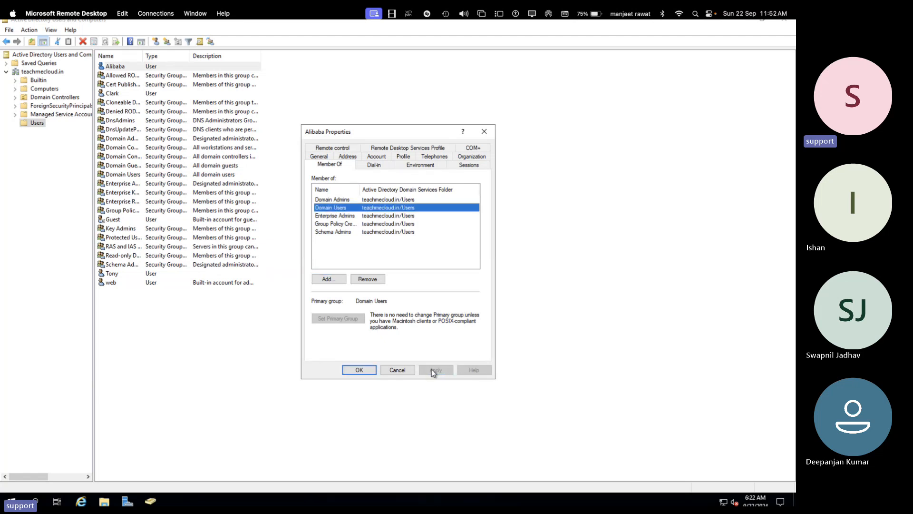
left_click(360, 370)
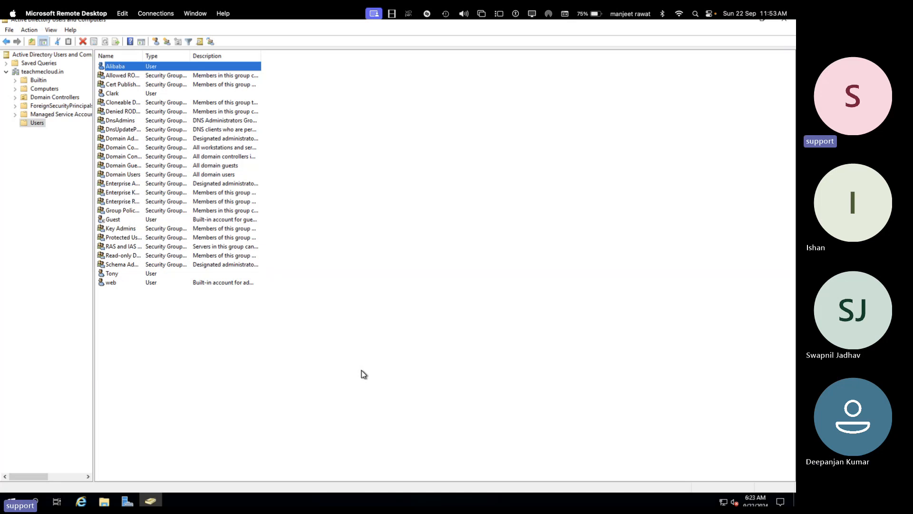
Switch to the OneNote desktop space and open the About AVD page
key("ctrl+Right")
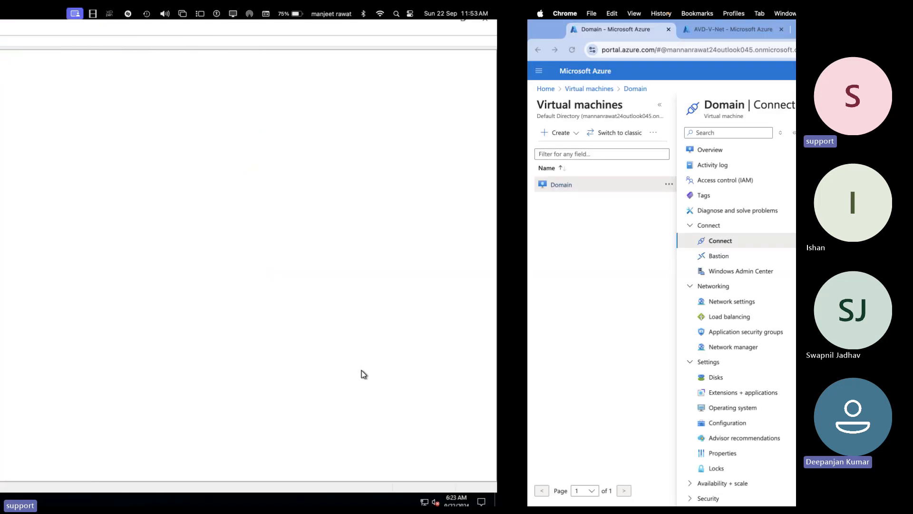
key("ctrl+Left")
key("ctrl+Left")
key("ctrl+Right")
key("ctrl+Right")
key("ctrl+Right")
key("ctrl+Right")
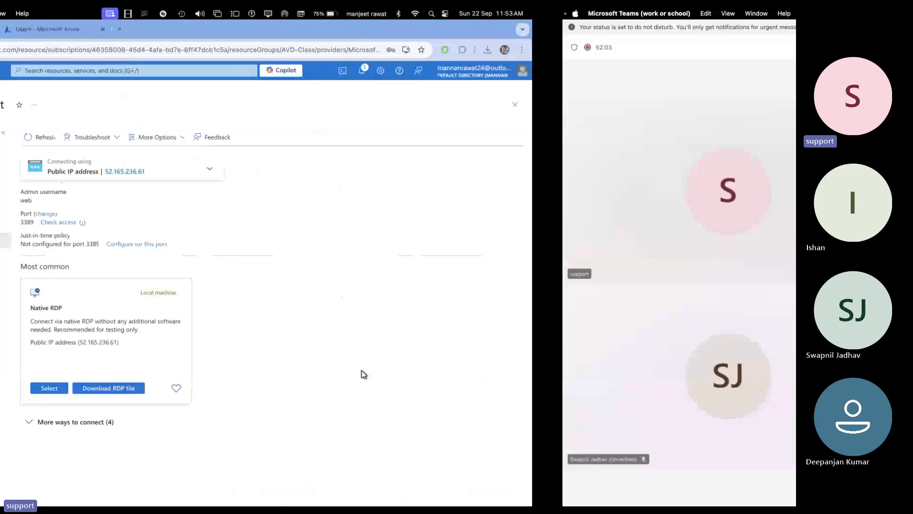
key("ctrl+Left")
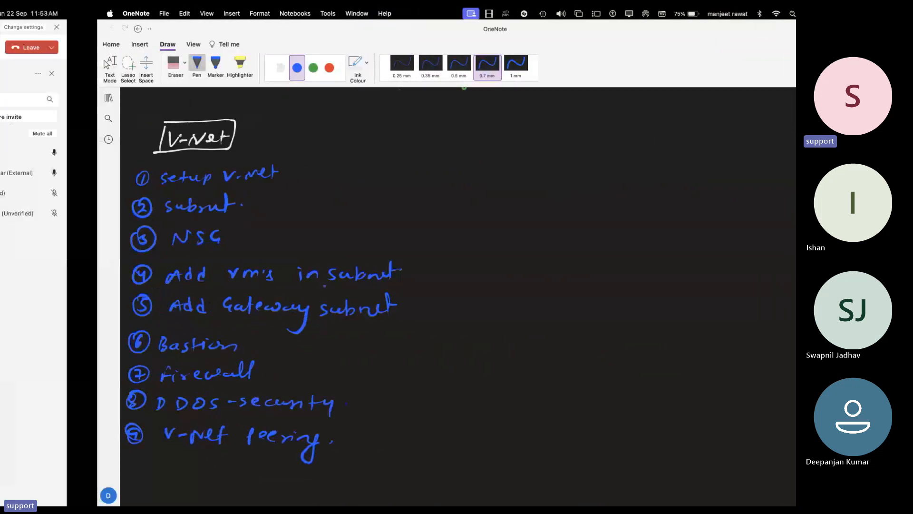
key("ctrl+Right")
left_click(11, 98)
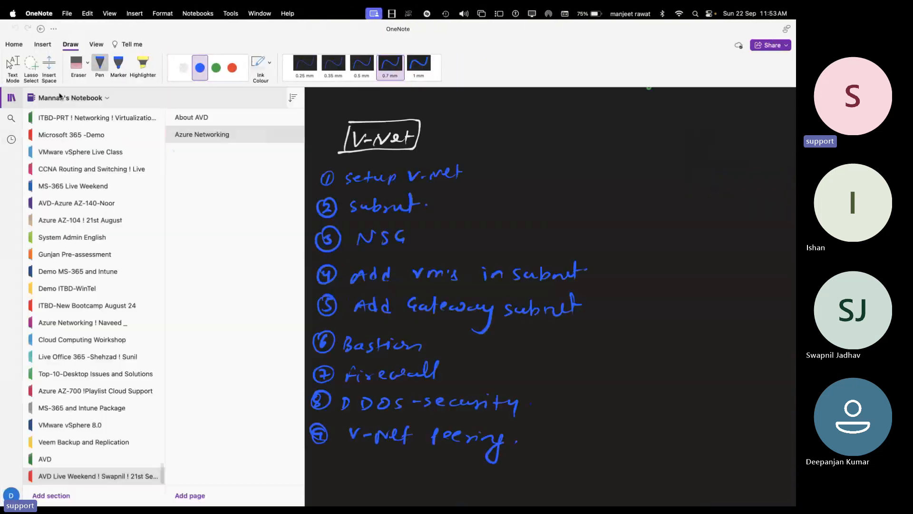
left_click(281, 122)
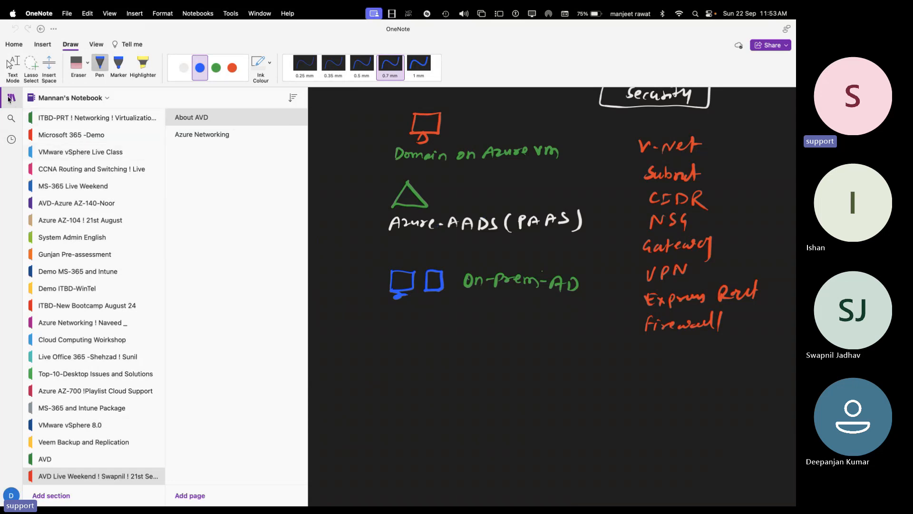
left_click(11, 98)
Draw a check mark beside Domain on Azure VM, then return to the Teams meeting
scroll(409, 286, "up", 3)
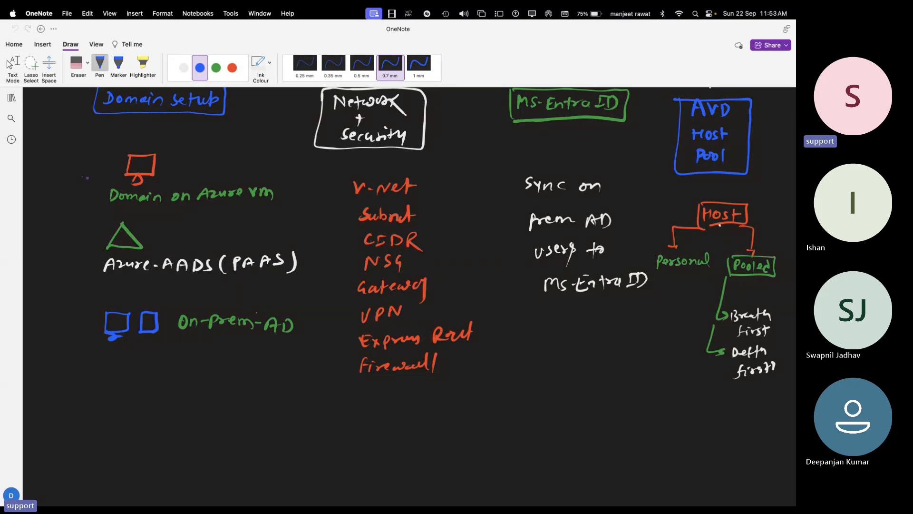
mouse_move(83, 177)
left_mouse_down()
mouse_move(98, 181)
mouse_move(112, 156)
left_mouse_up()
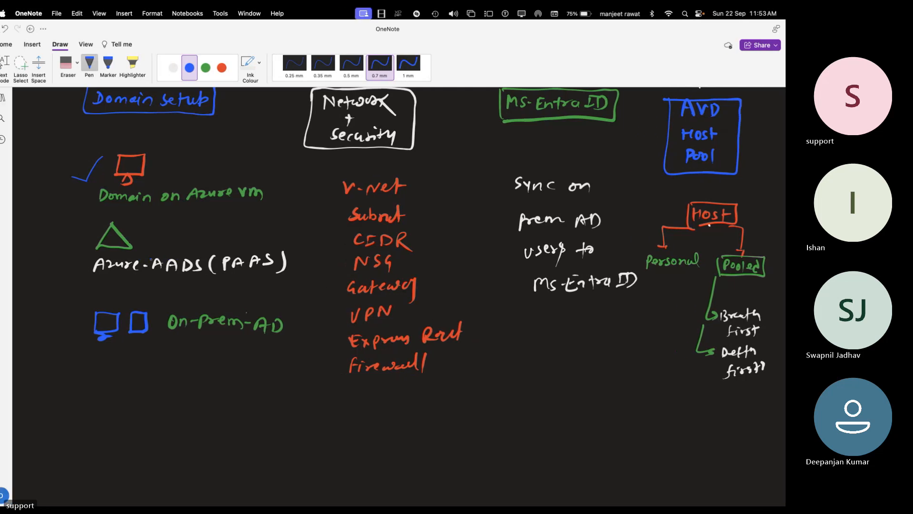
key("ctrl+Left")
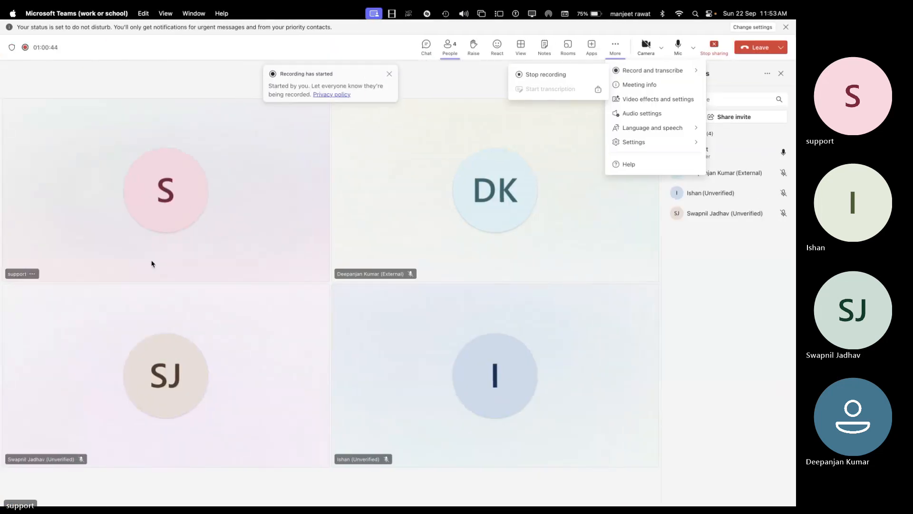
Return to the remote desktop session and look over the accounts in teachmecloud.in Users
key("ctrl+Left")
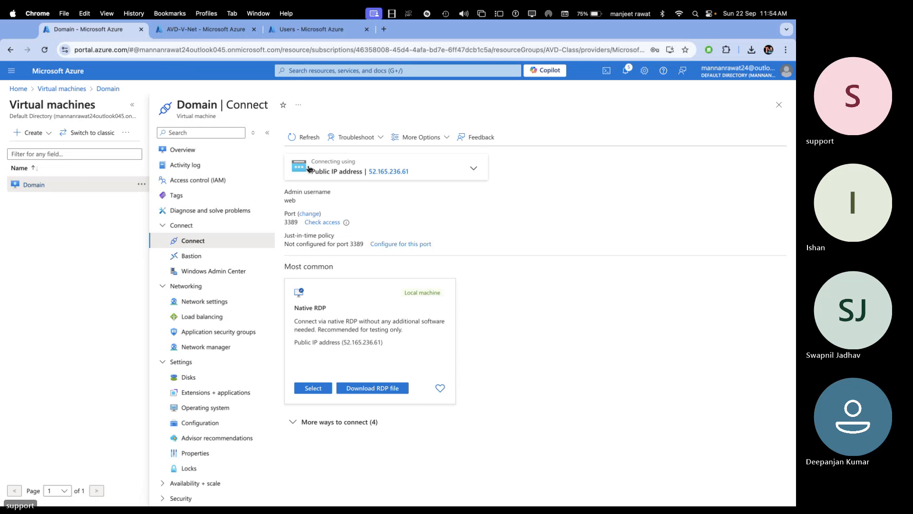
key("ctrl+Left")
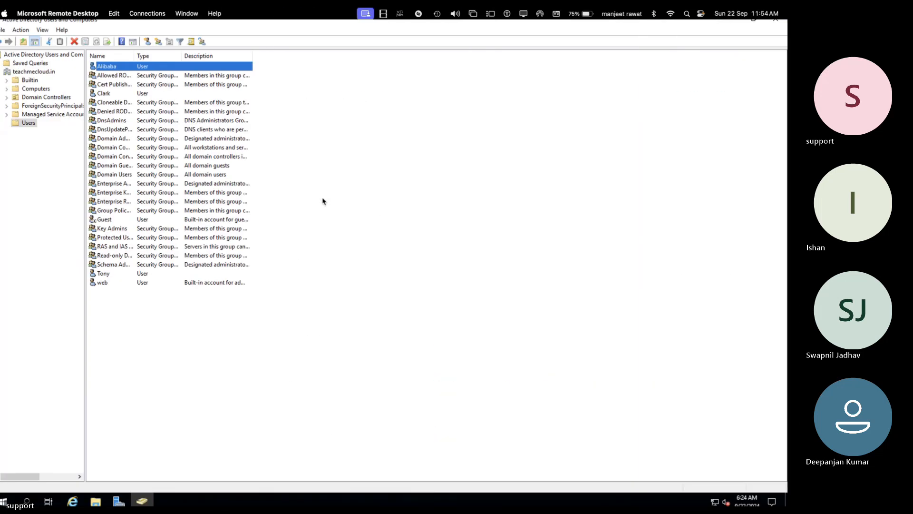
key("ctrl+Left")
key("ctrl+Right")
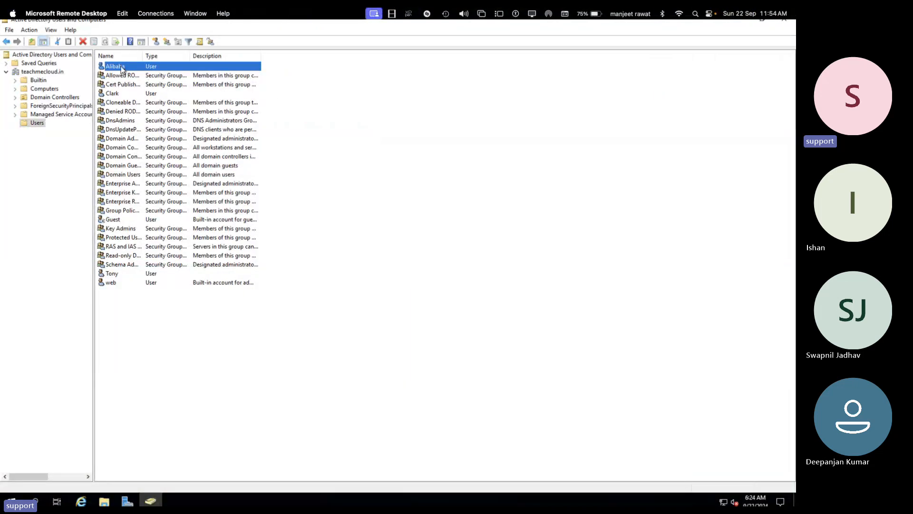
left_click(112, 274)
left_click(114, 283)
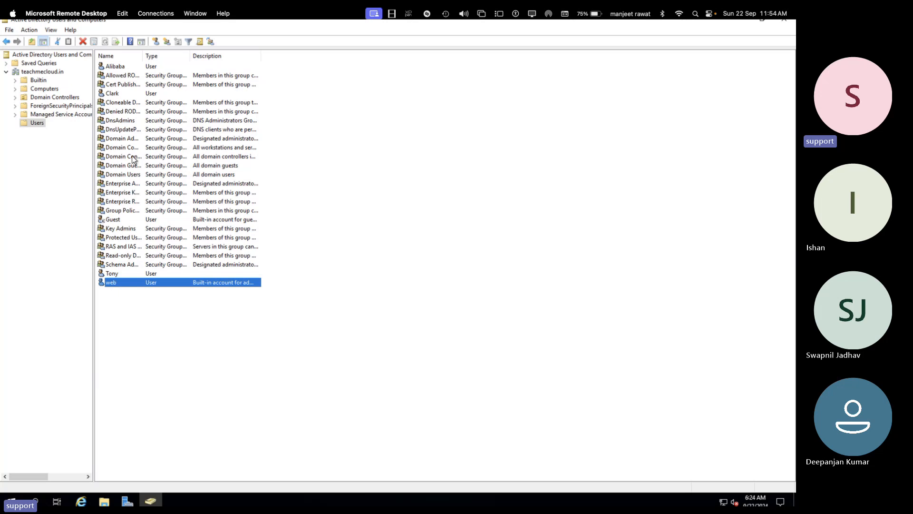
left_click(121, 96)
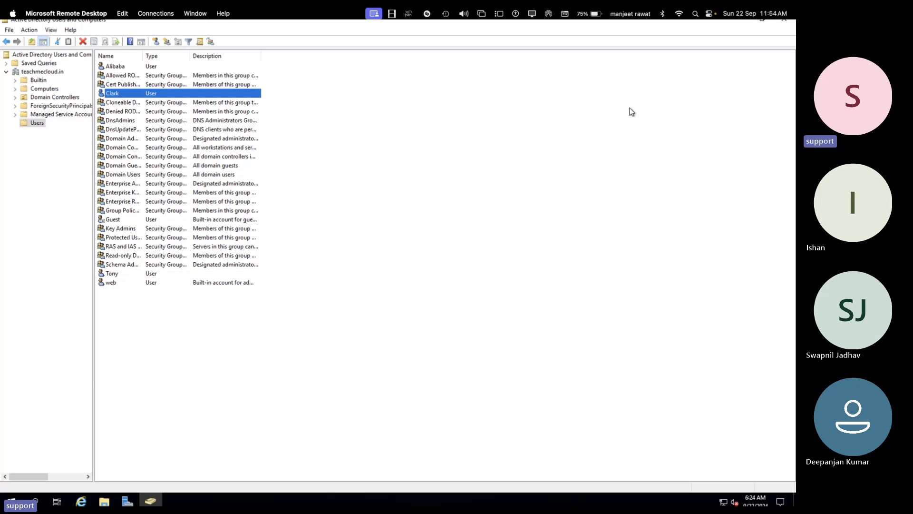
Close Active Directory Users and Computers and Server Manager, then relaunch Server Manager from Start
left_click(786, 21)
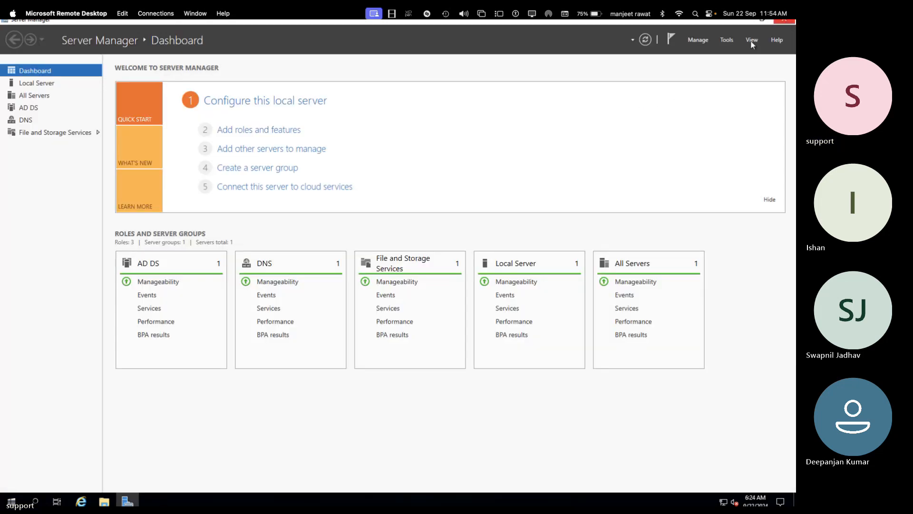
left_click(785, 21)
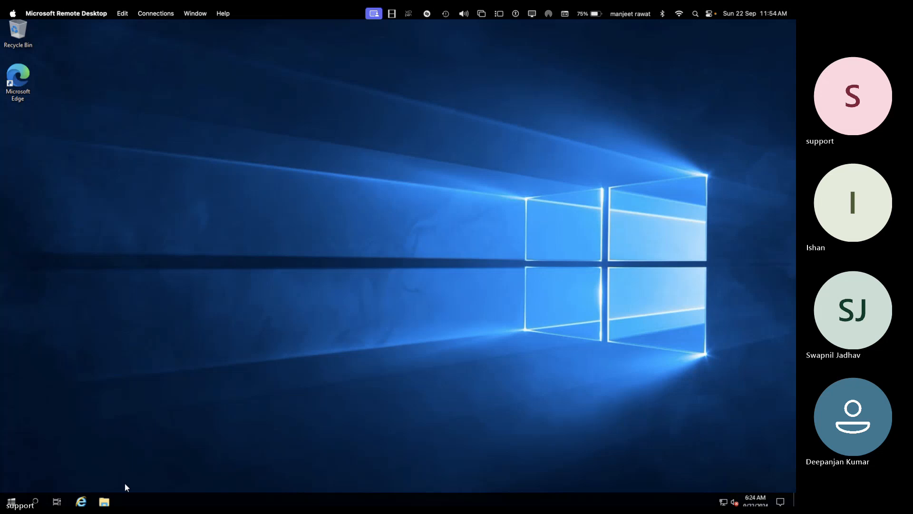
left_click(11, 501)
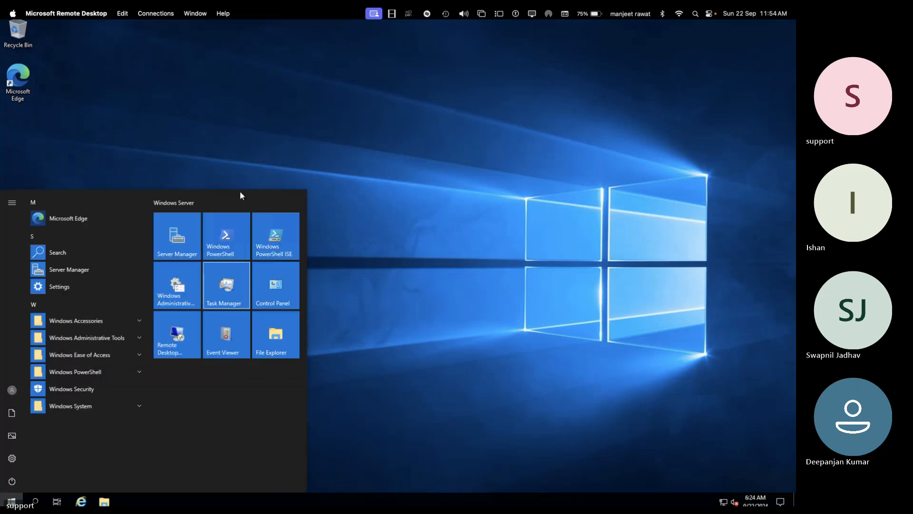
left_click(189, 235)
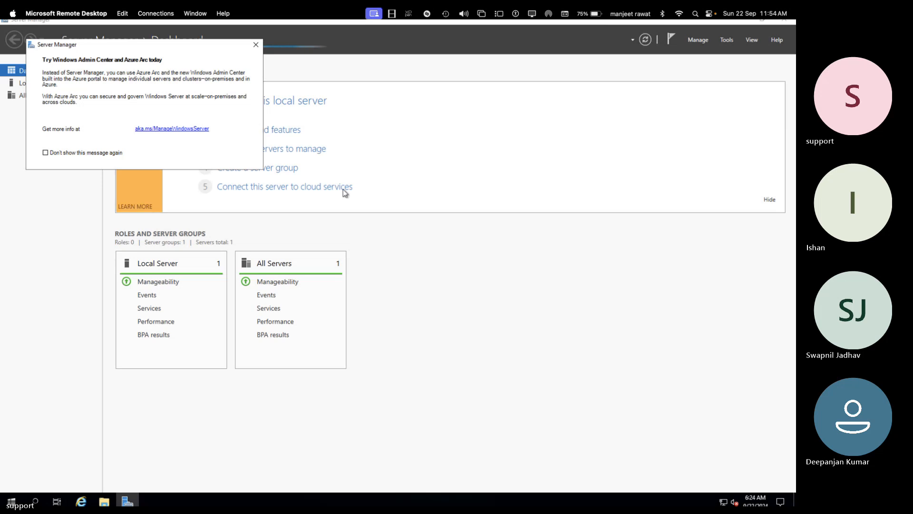
Dismiss the Azure Arc prompt, set IE Enhanced Security off for Administrators on Local Server, and close Server Manager
left_click(256, 45)
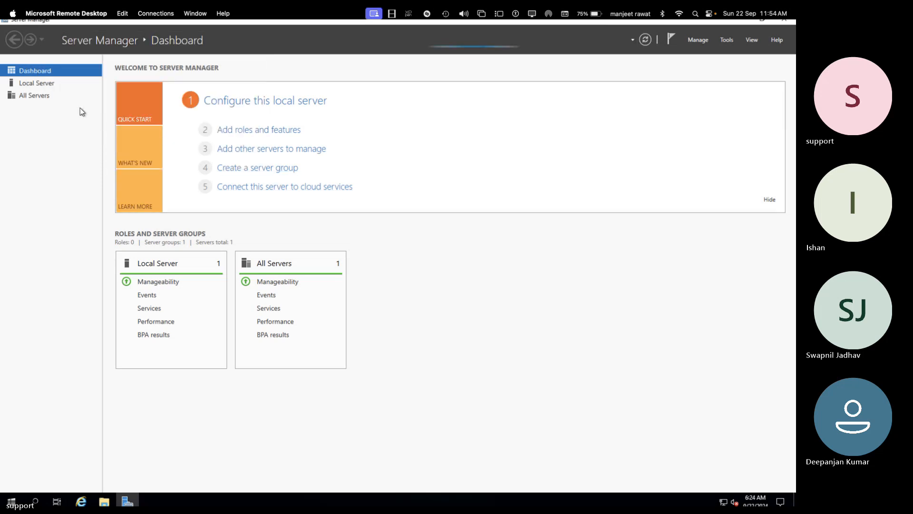
left_click(55, 85)
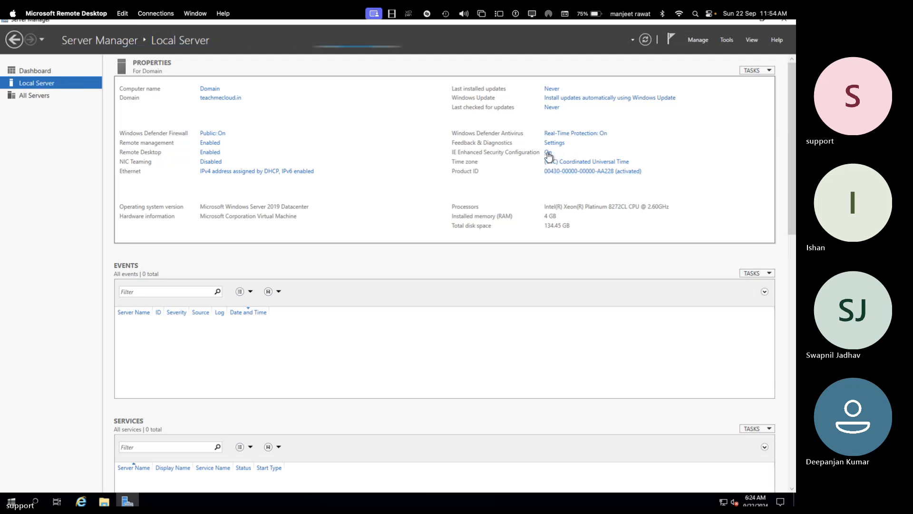
left_click(548, 153)
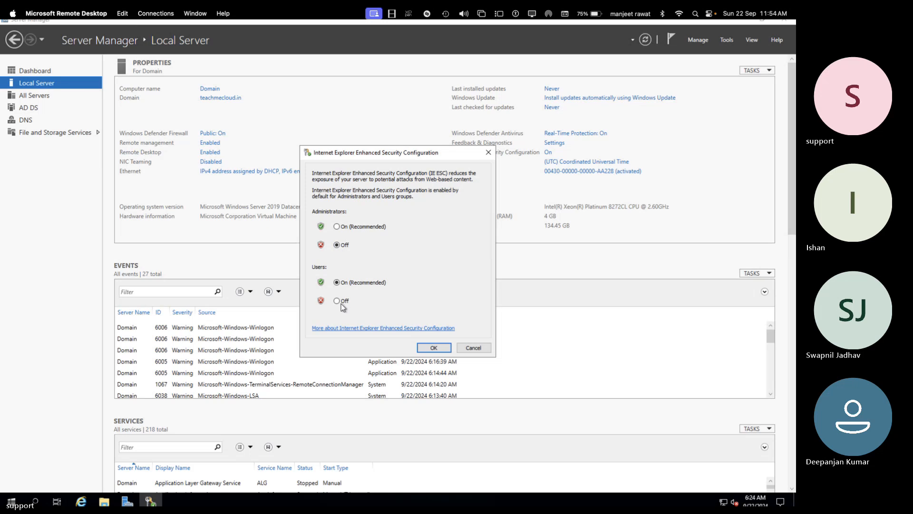
left_click(439, 348)
left_click(787, 25)
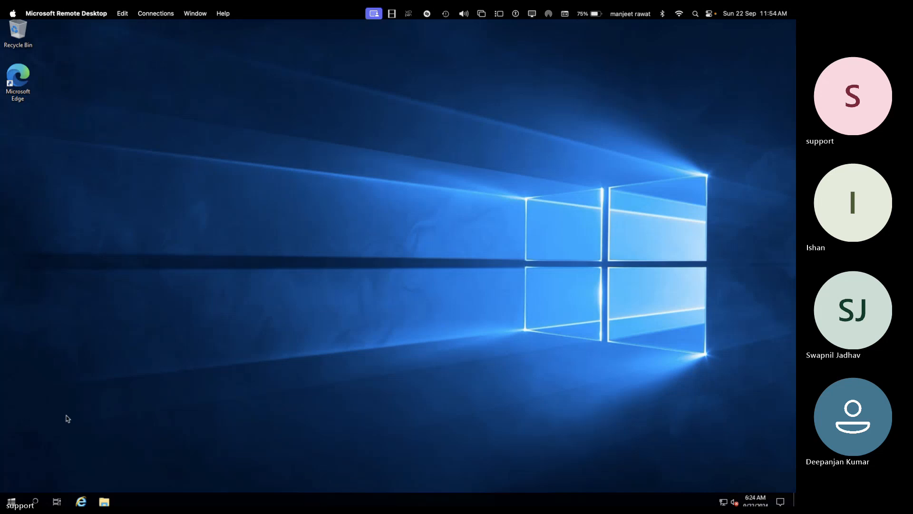
From Internet Explorer, postpone the IE11 setup and search 'download azure ad connect'
left_click(81, 502)
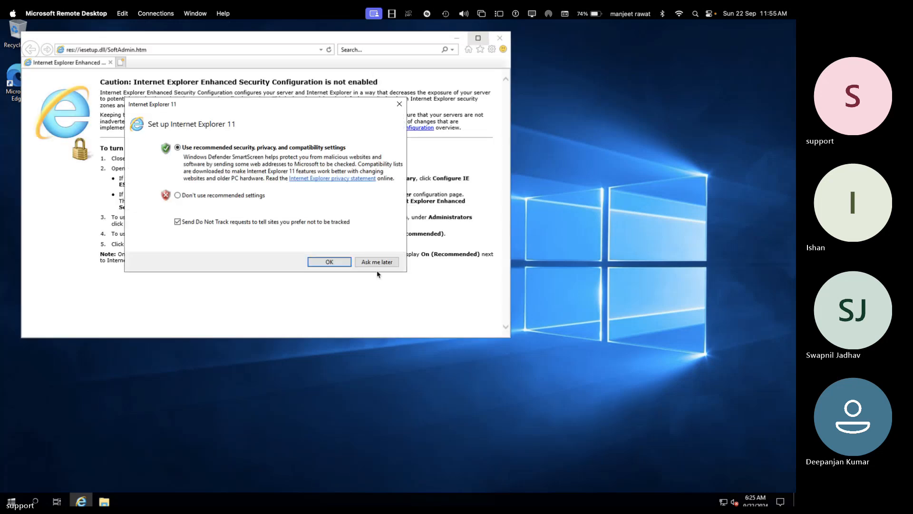
left_click(384, 263)
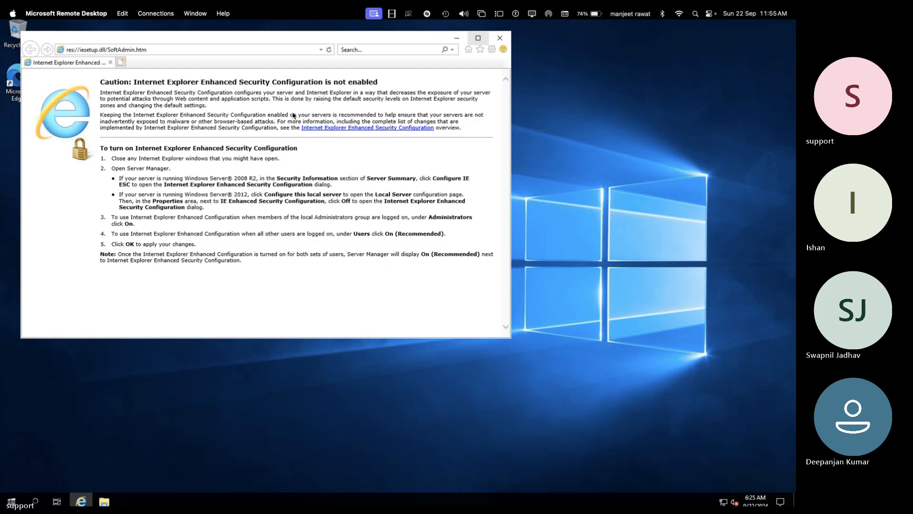
left_click(243, 51)
type("download azure ad c")
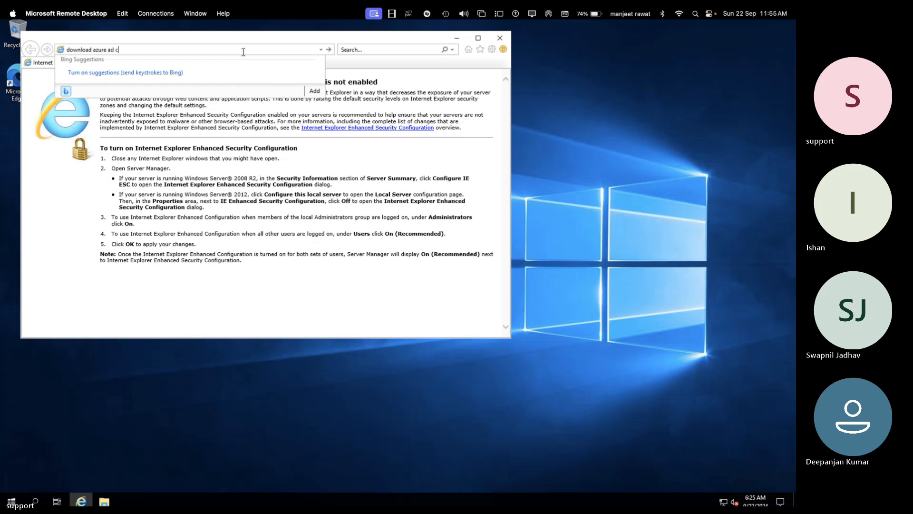
type("t")
key("Return")
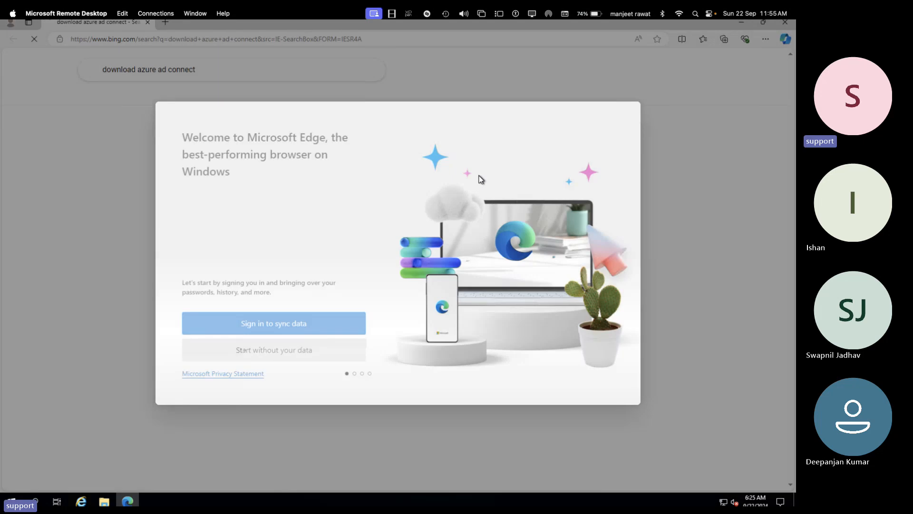
Finish Edge's first-run setup without signing in or importing Google data
left_click(282, 350)
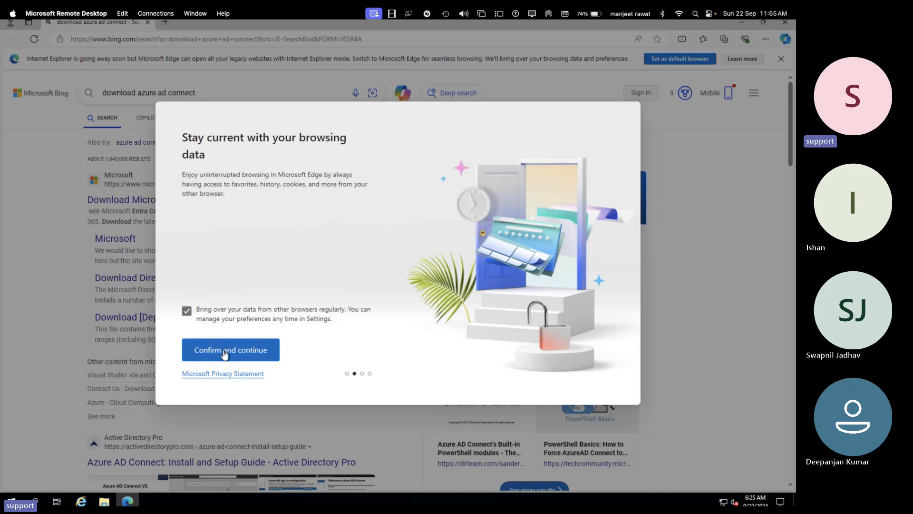
left_click(224, 354)
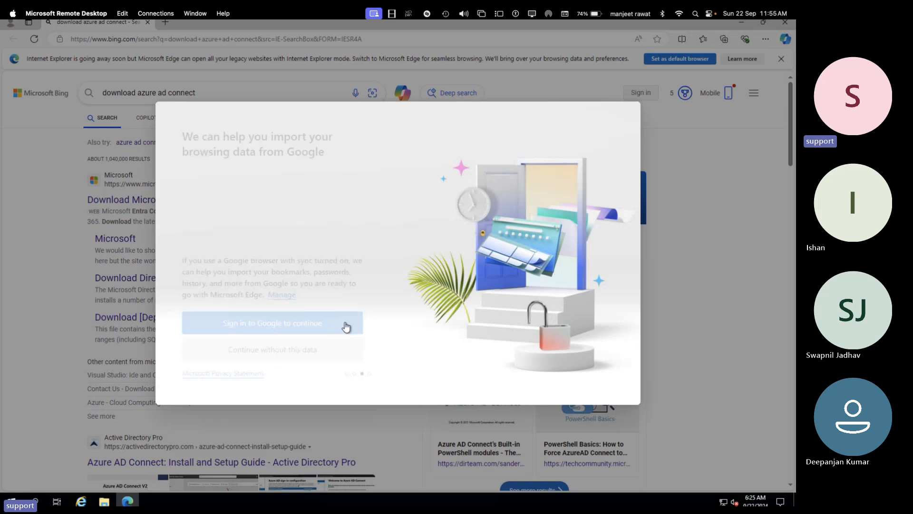
left_click(268, 351)
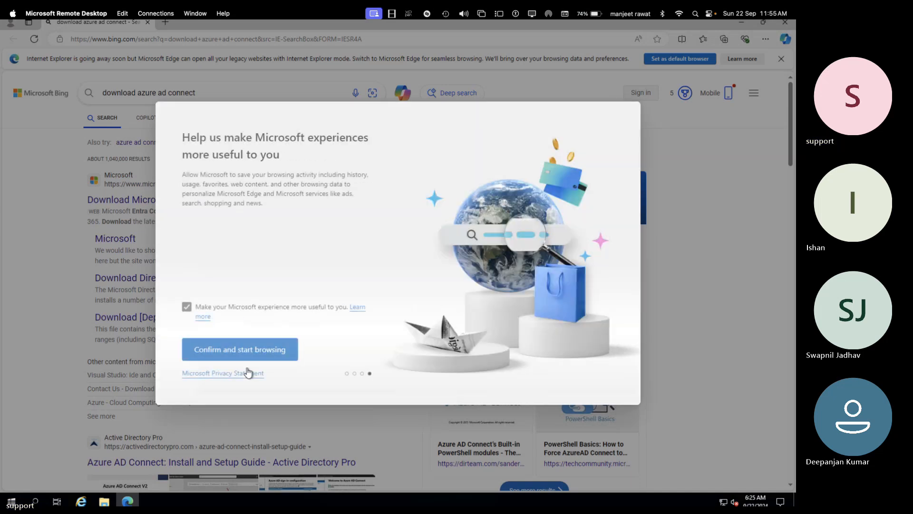
left_click(248, 350)
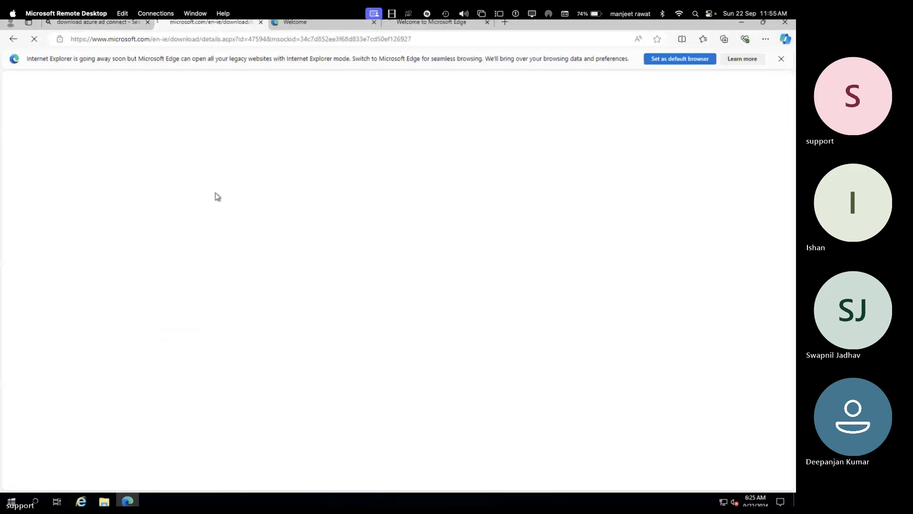
Download AzureADConnect.msi from the Entra Connect page and close Edge
left_click(107, 23)
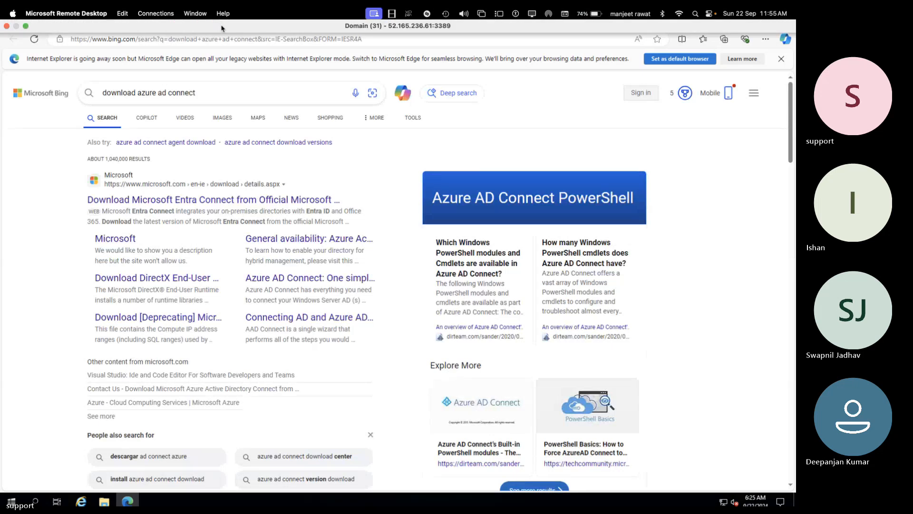
left_click(230, 24)
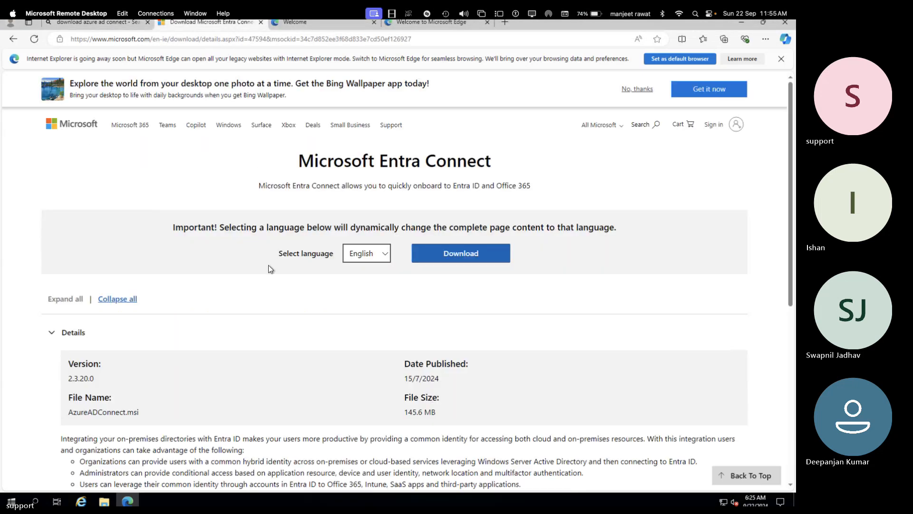
left_click(446, 255)
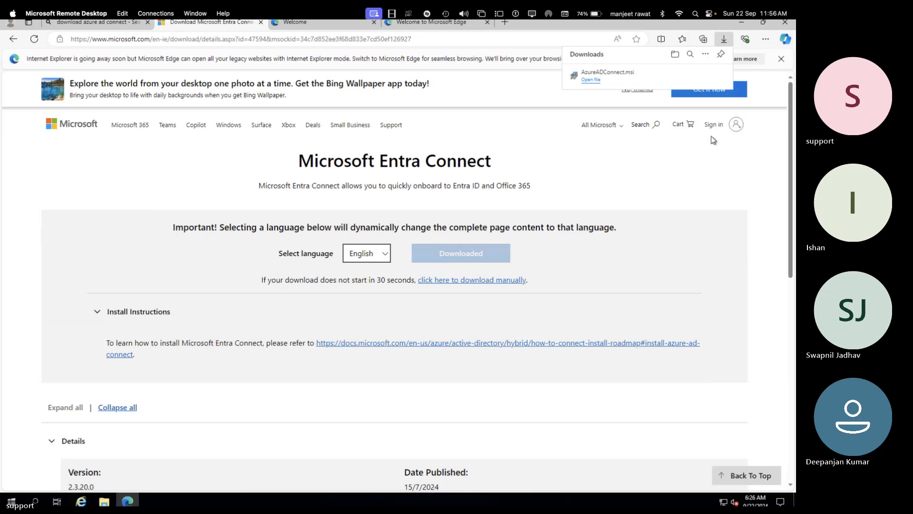
left_click(785, 29)
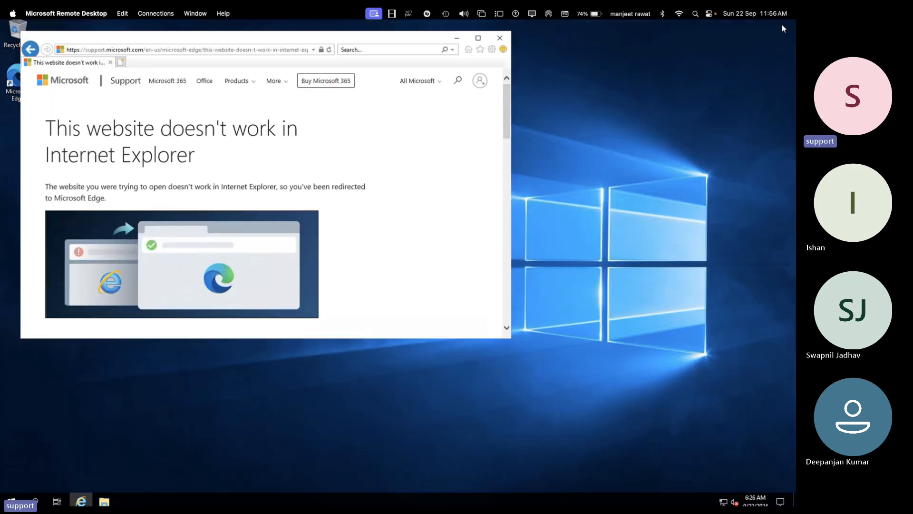
Return to the local Azure Portal users list and start creating a new internal user
left_click(500, 38)
key("ctrl+Left")
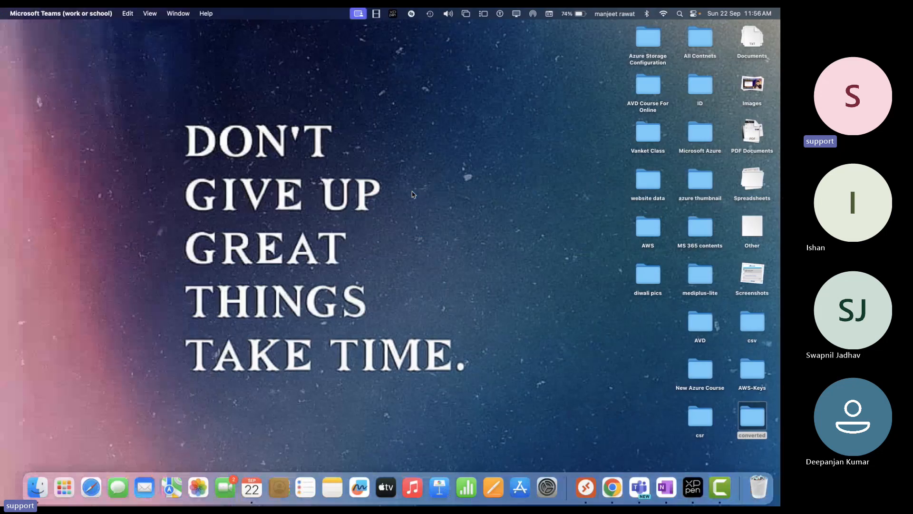
left_click(613, 486)
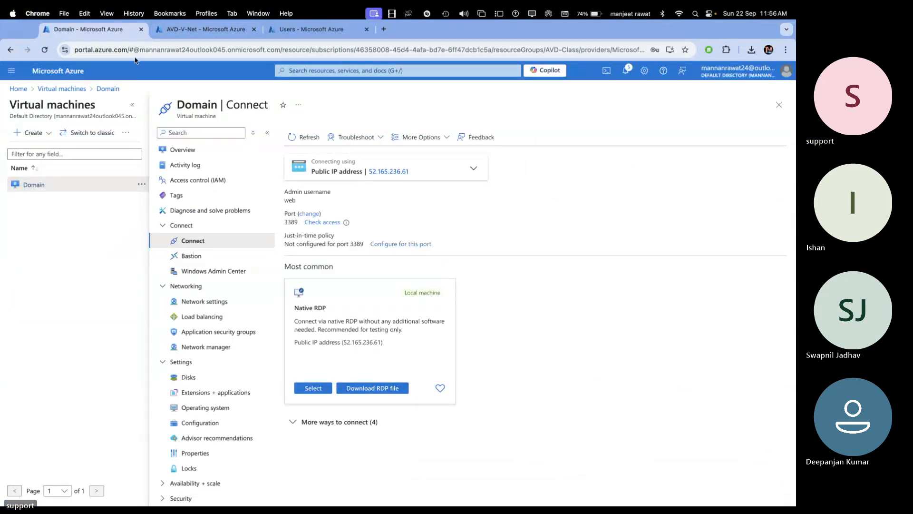
left_click(291, 30)
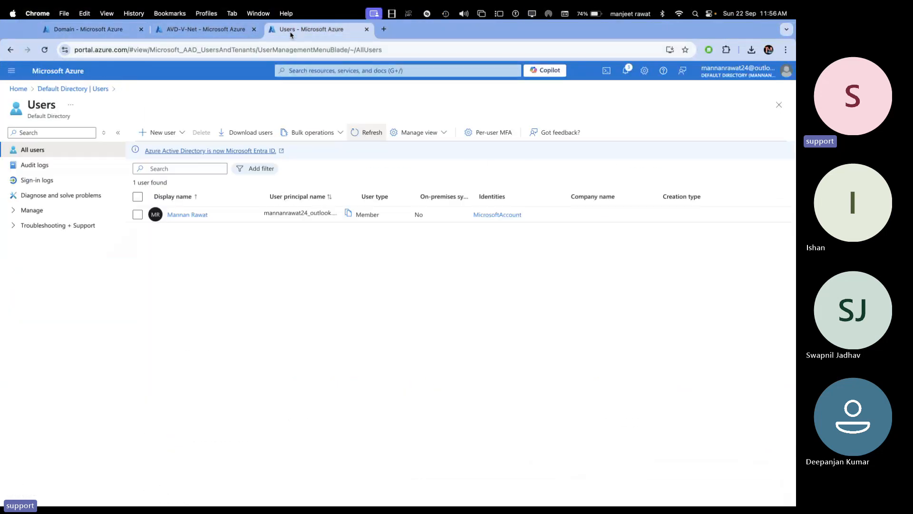
left_click(162, 133)
left_click(179, 158)
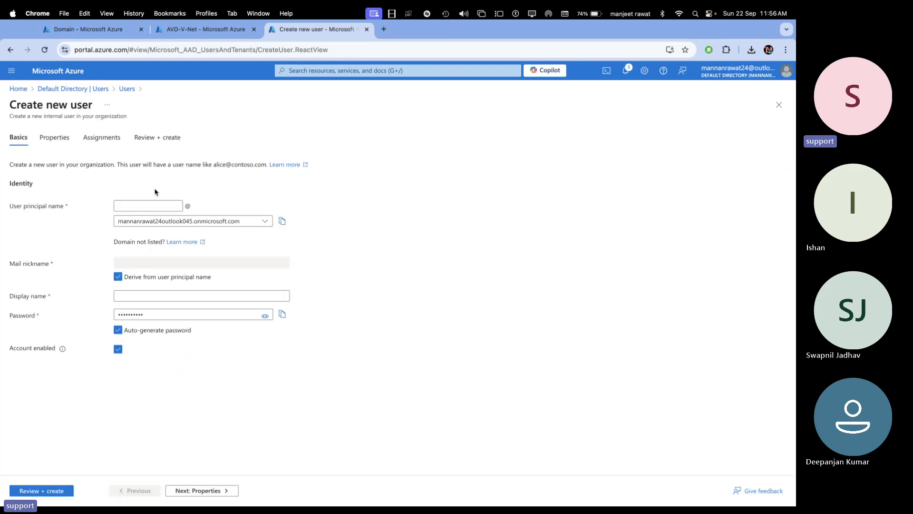
Set the user principal name telnet on teachmecloud.in and display name telnet
left_click(150, 204)
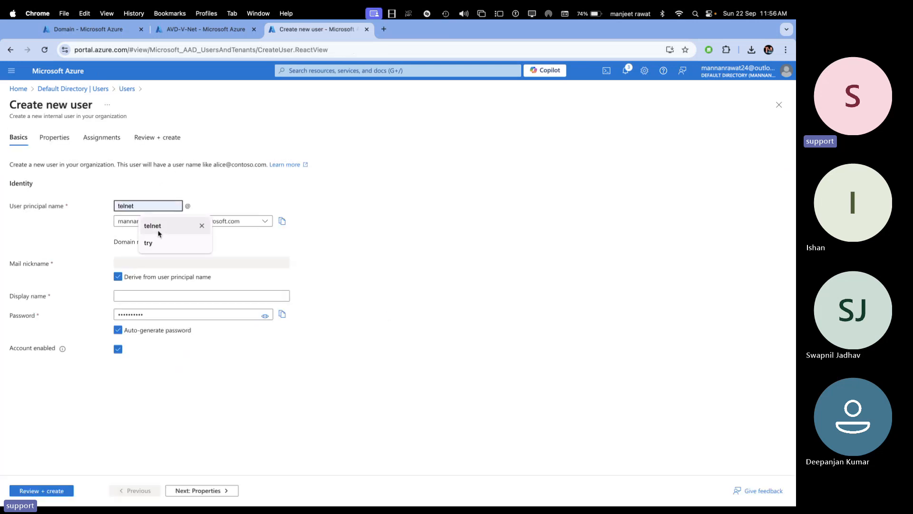
left_click(152, 225)
left_click(265, 226)
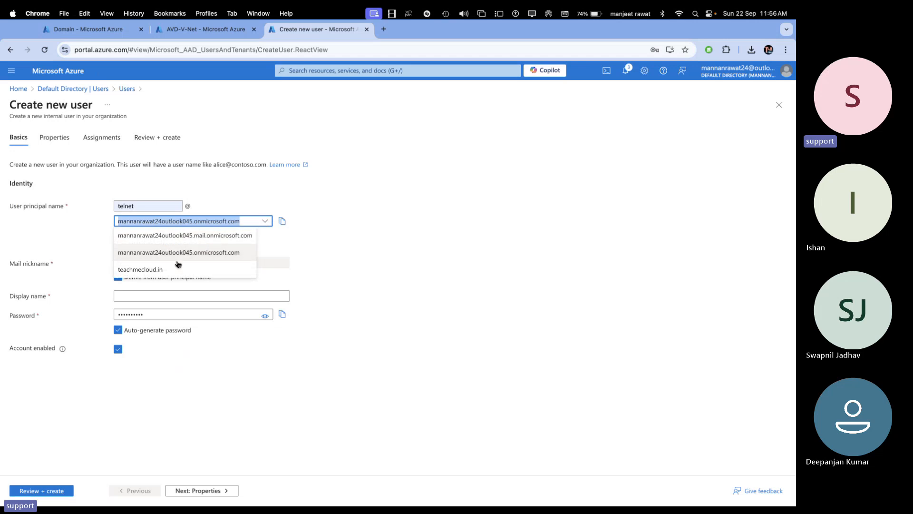
left_click(155, 269)
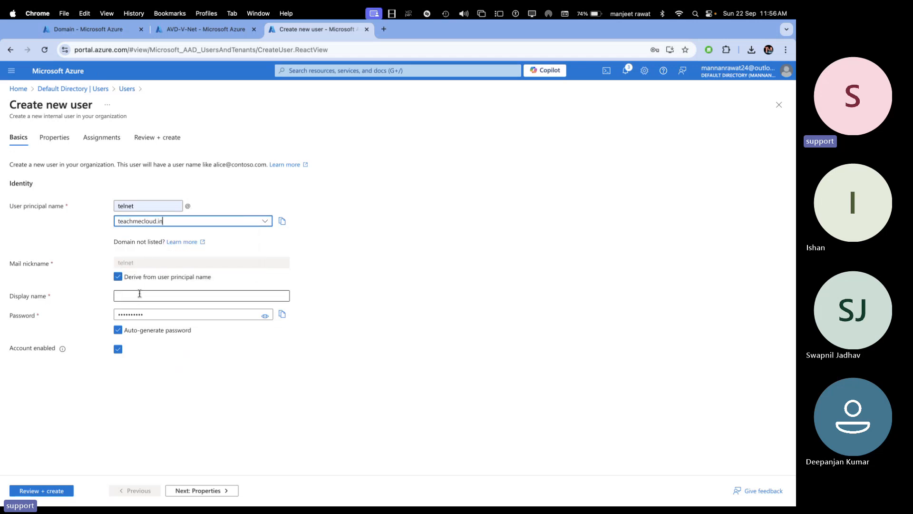
left_click(139, 293)
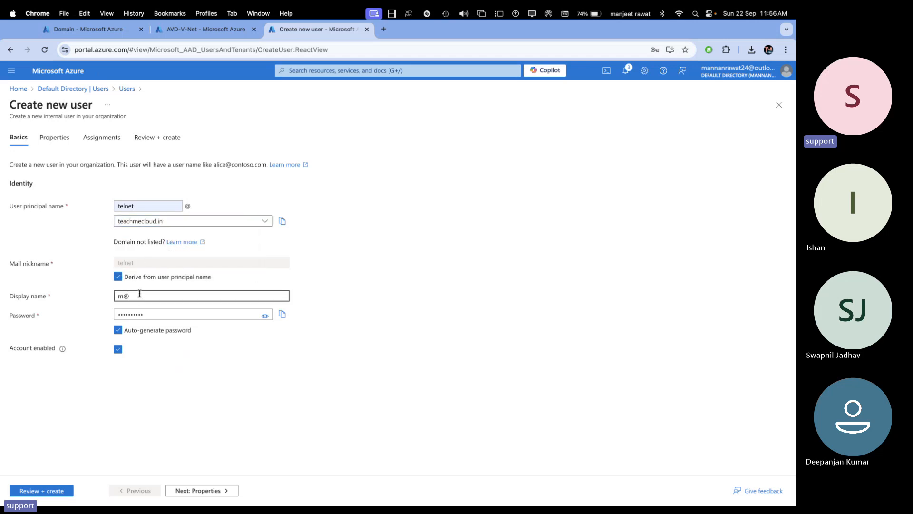
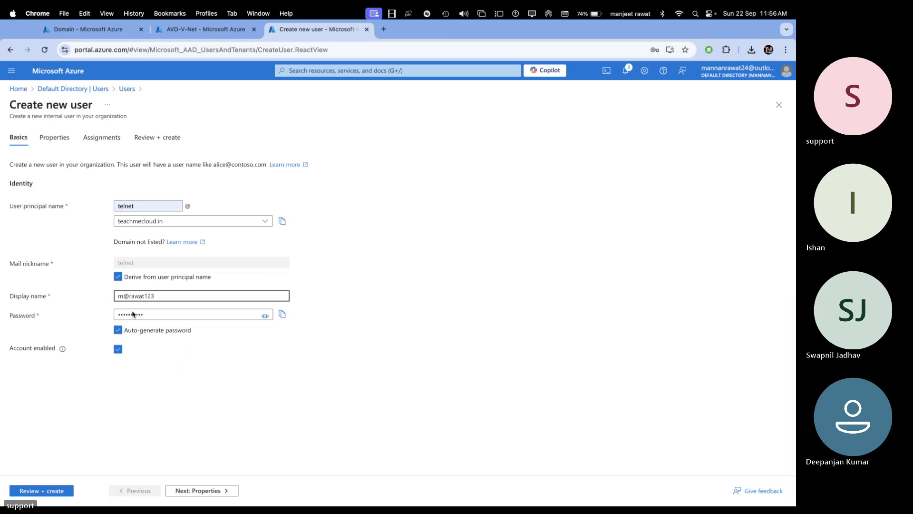
left_click_drag(165, 297, 1, 273)
type("telnet")
Replace the auto-generated password with a custom one and continue to Properties
left_click(118, 330)
left_click(147, 319)
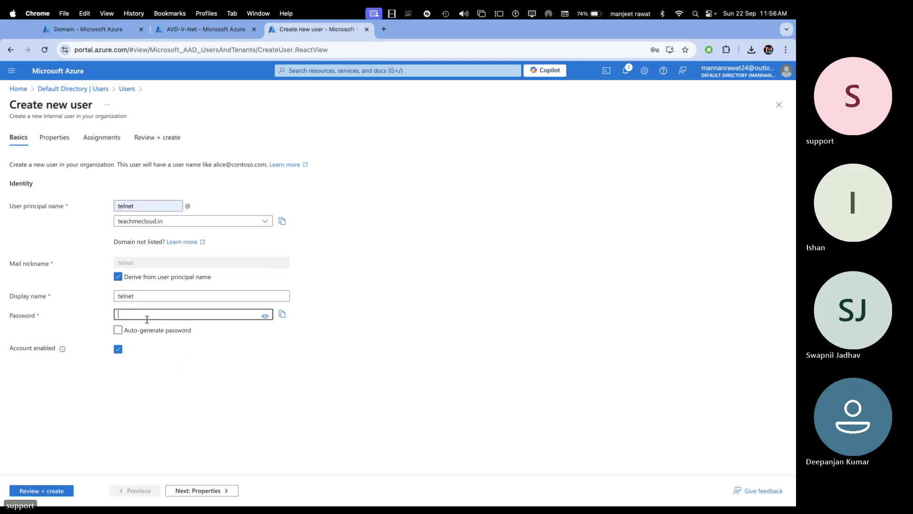
type("••••••")
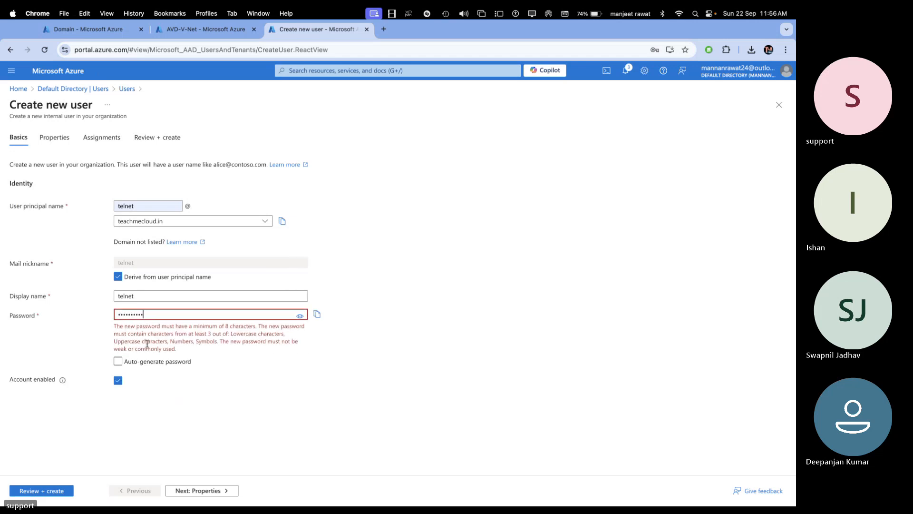
left_click(302, 322)
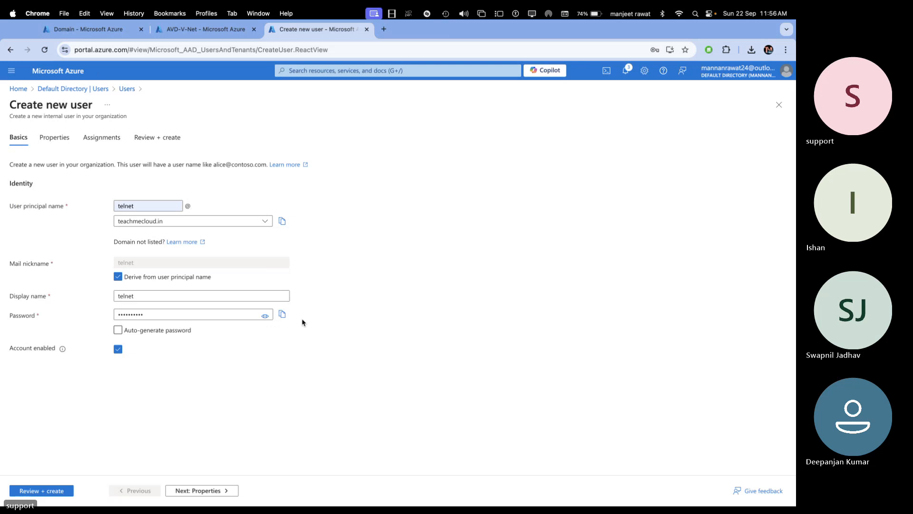
left_click(265, 317)
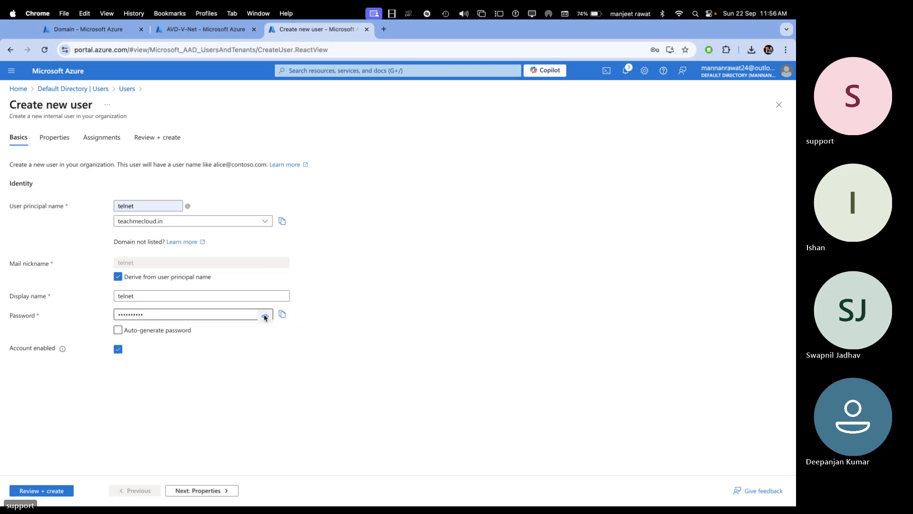
left_click(196, 491)
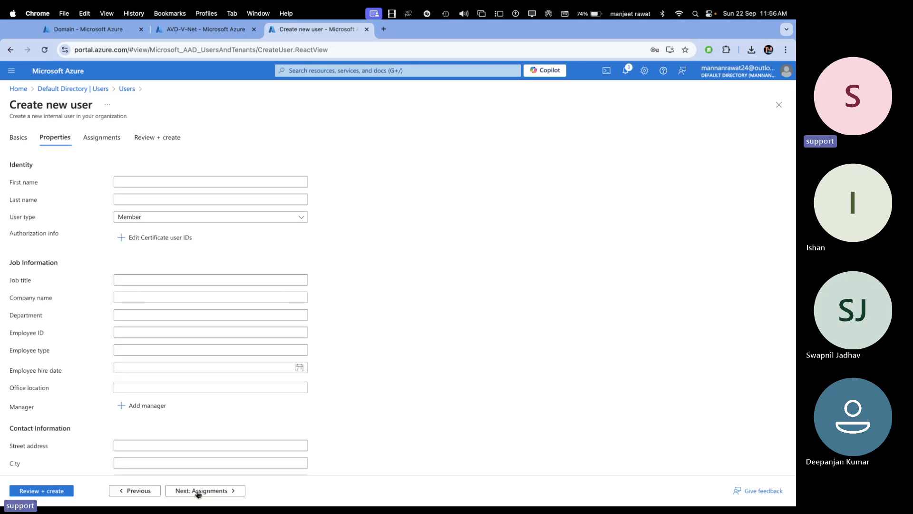
Assign the Global Administrator directory role to the new telnet user
left_click(198, 491)
left_click(166, 187)
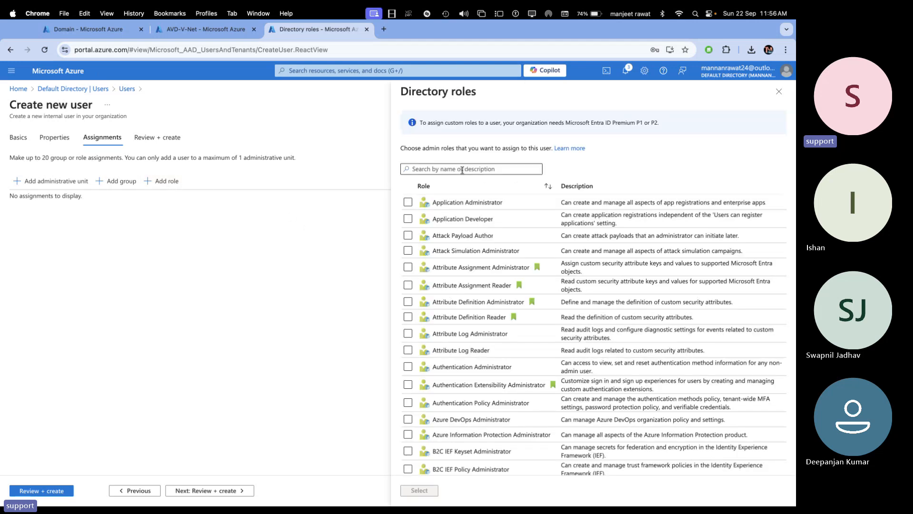
left_click(462, 169)
type("glo")
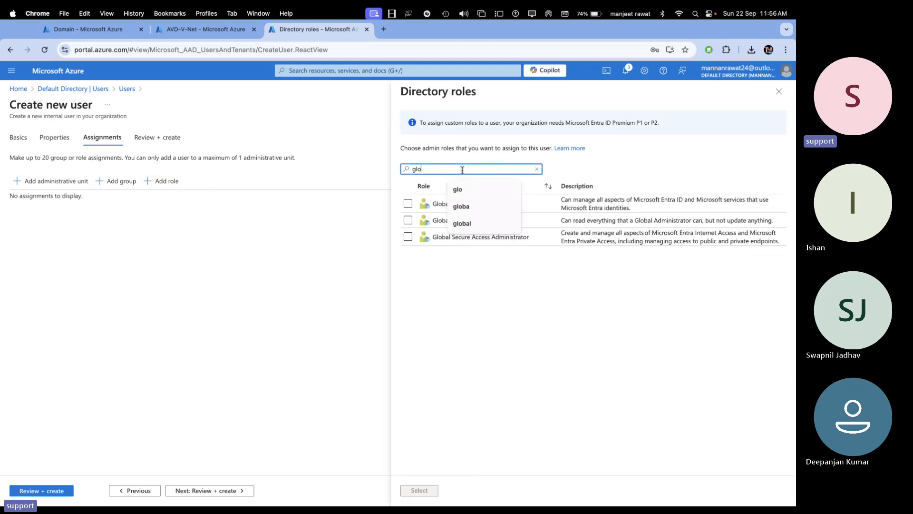
left_click(407, 203)
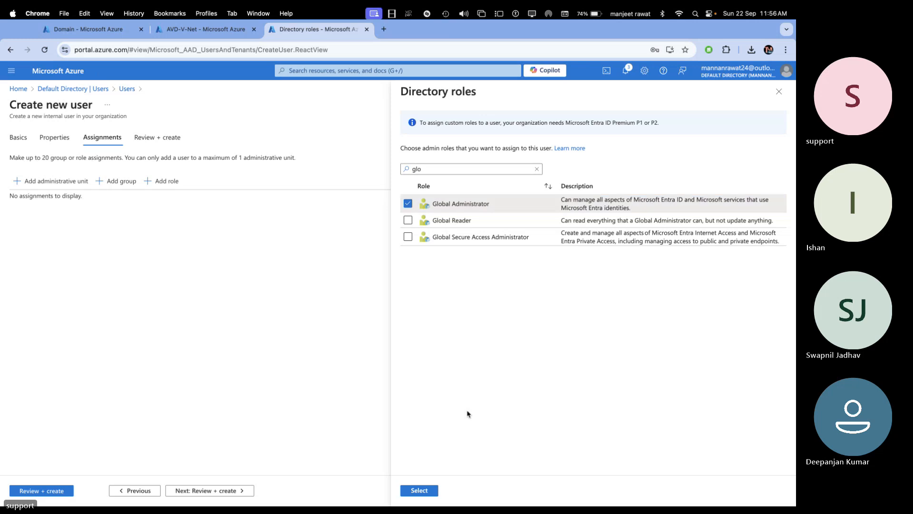
left_click(418, 491)
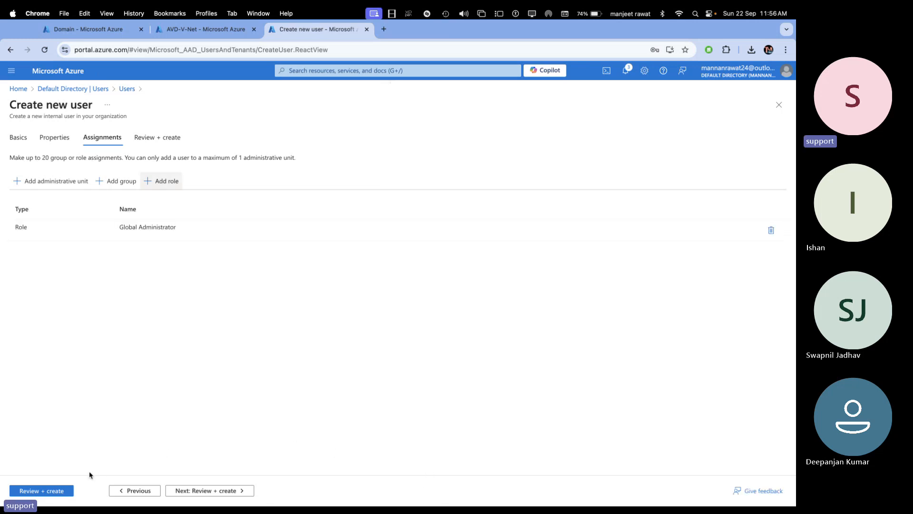
Review and create the telnet user, then refresh the users list
left_click(47, 495)
left_click(20, 493)
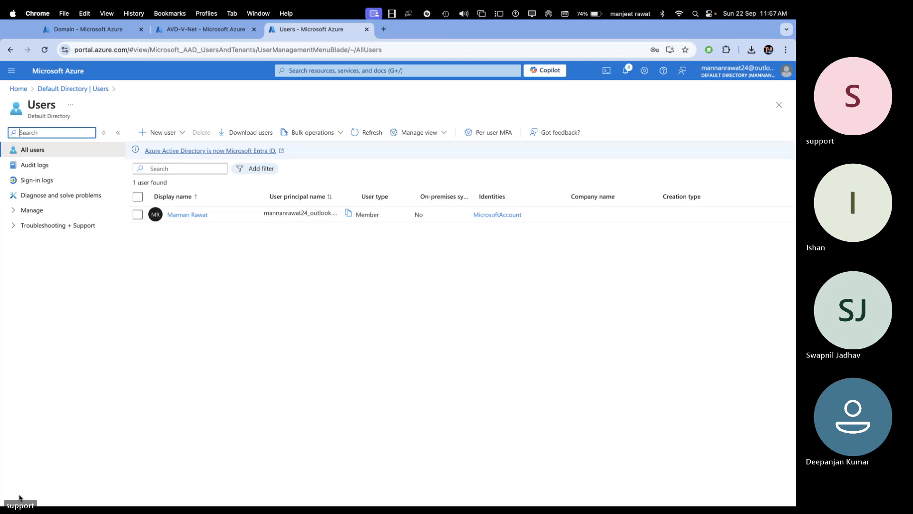
left_click(366, 134)
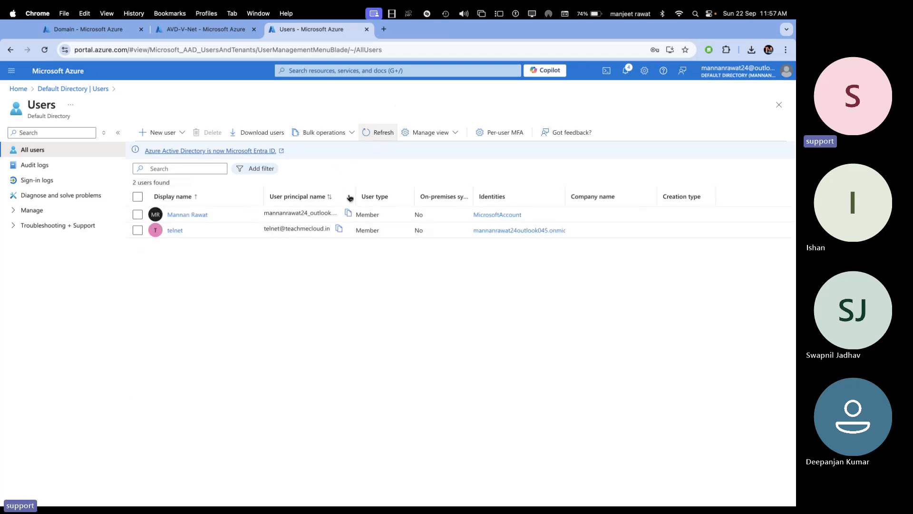
Copy the telnet user's principal name and open portal.azure.com in an incognito window
left_click(342, 235)
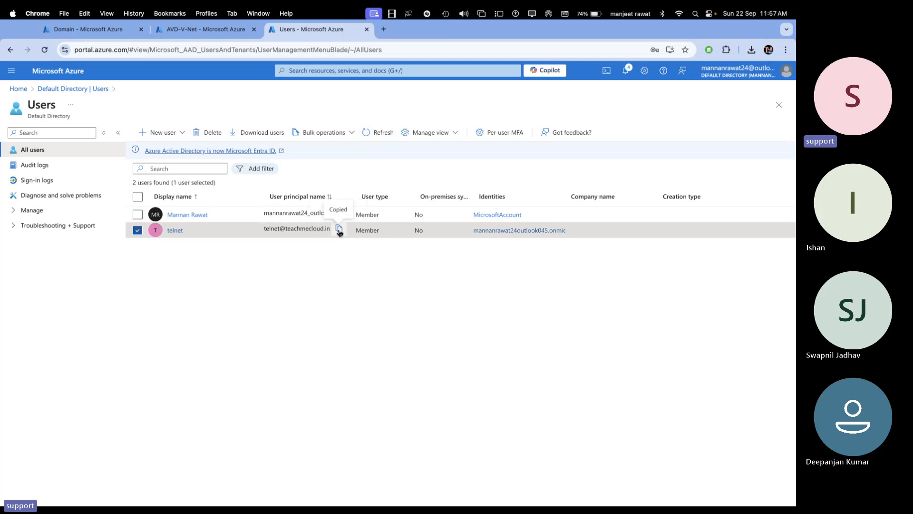
left_click(785, 50)
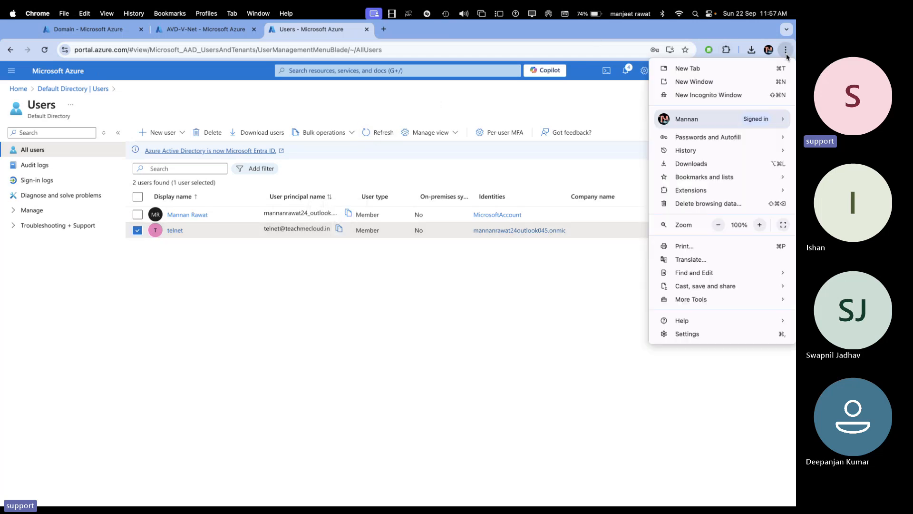
left_click(701, 99)
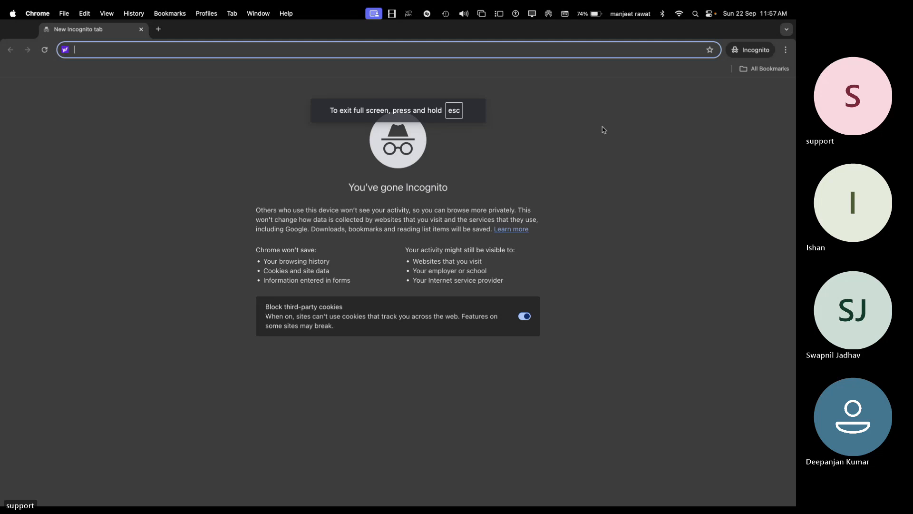
type("po")
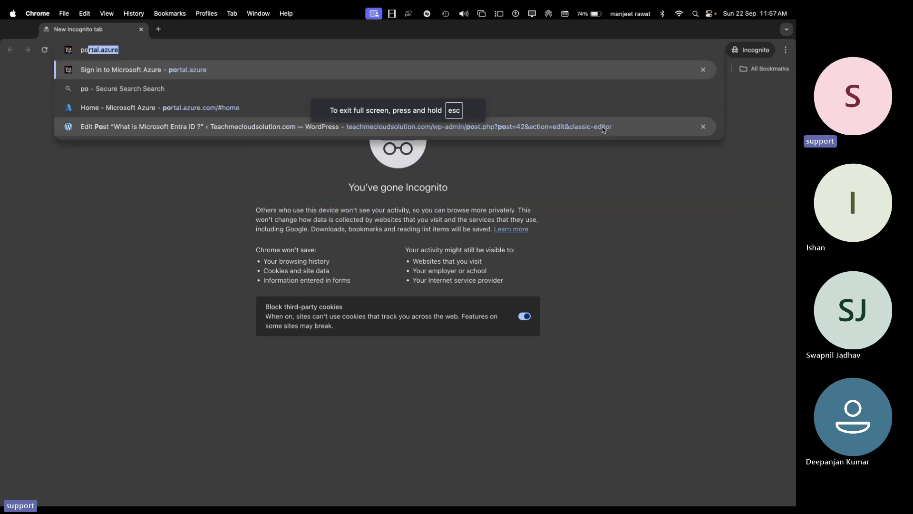
key("Return")
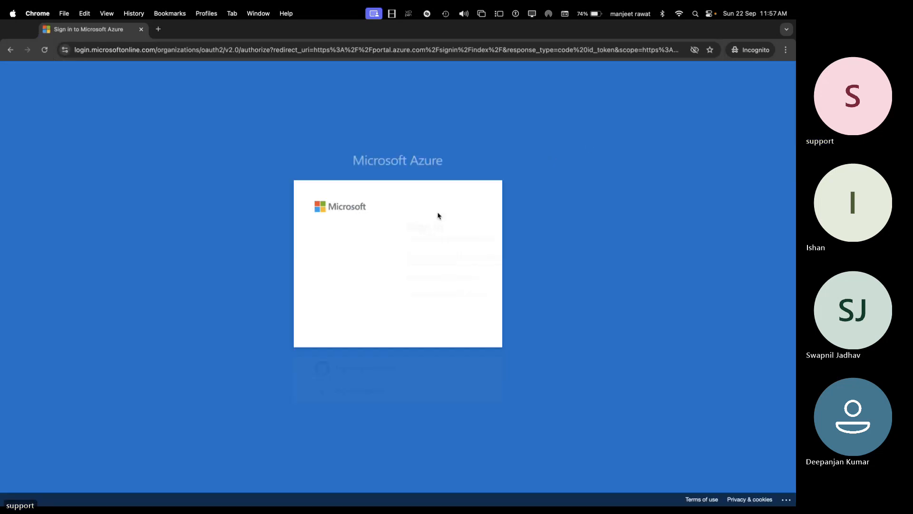
Sign in as telnet with the temporary password and set a new password
key("super+v")
key("Return")
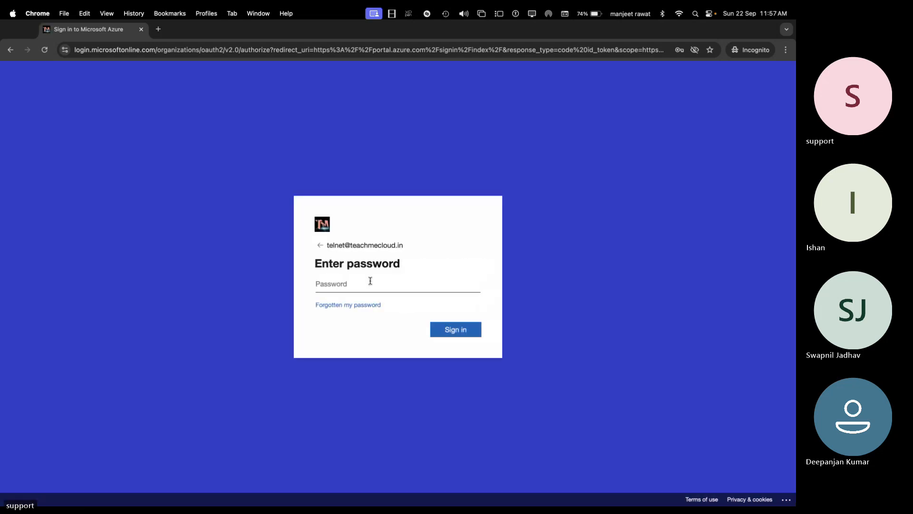
type("••••••••••")
key("Return")
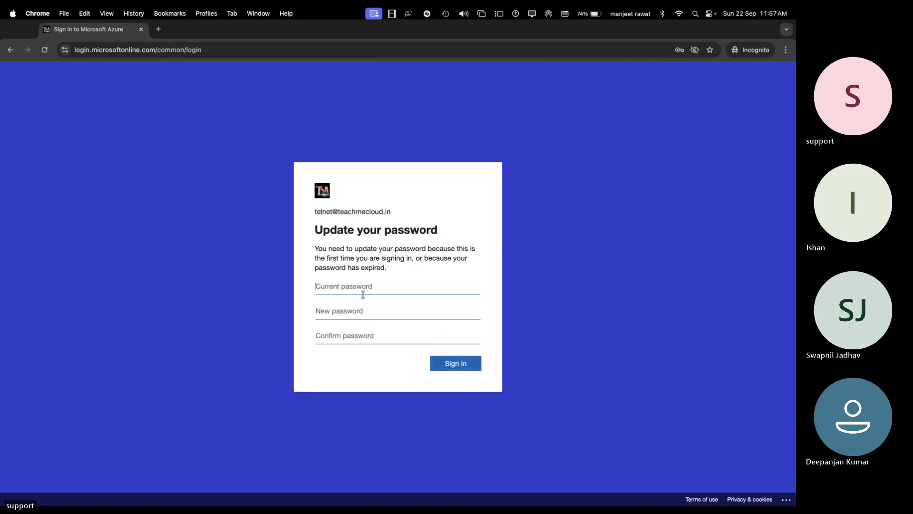
type("••••••••••")
key("Tab")
type("•")
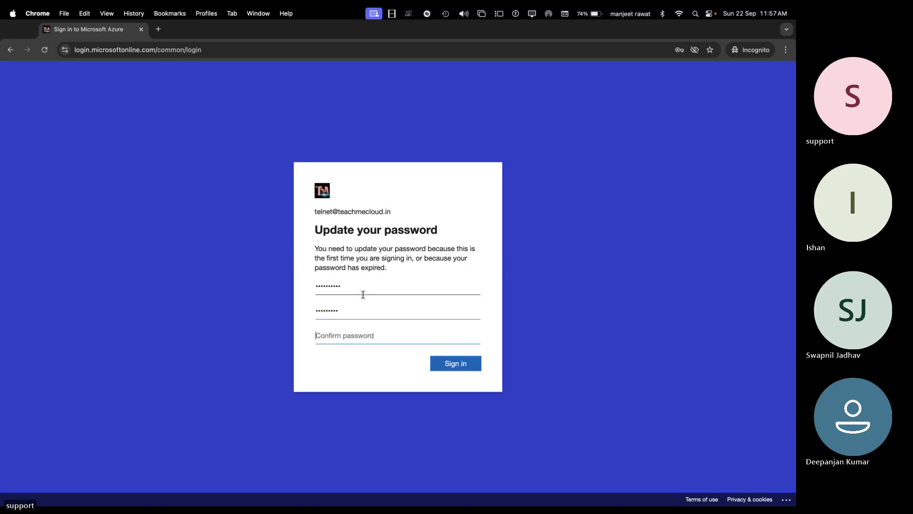
type("•••••••••")
key("Return")
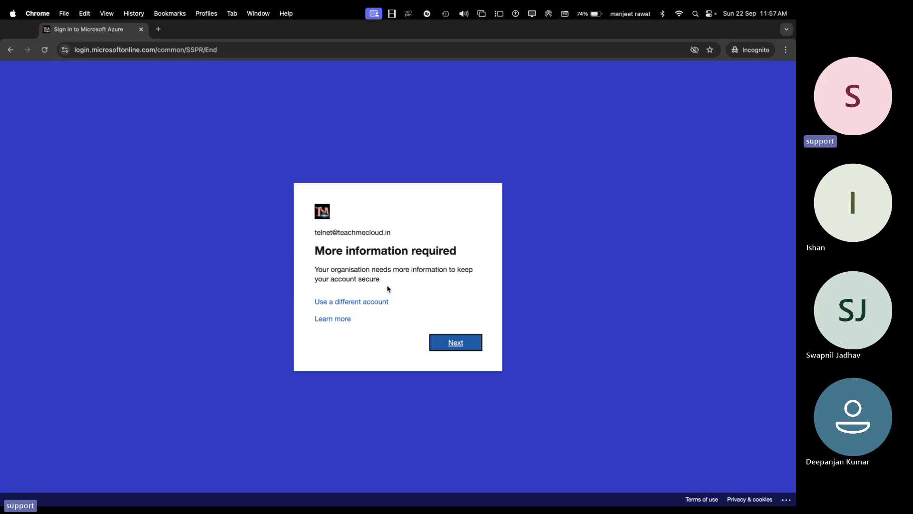
Skip Authenticator setup, decline staying signed in, and dismiss the Azure welcome tour and tip
left_click(446, 345)
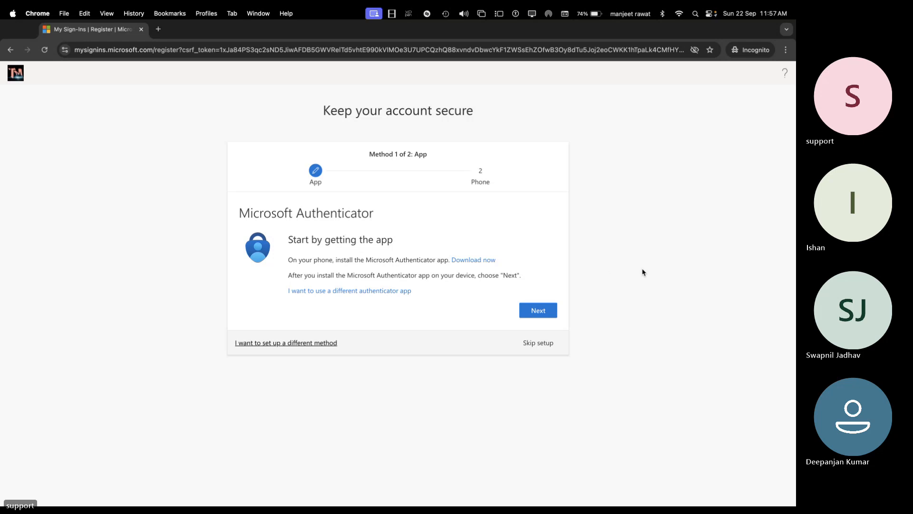
left_click(544, 343)
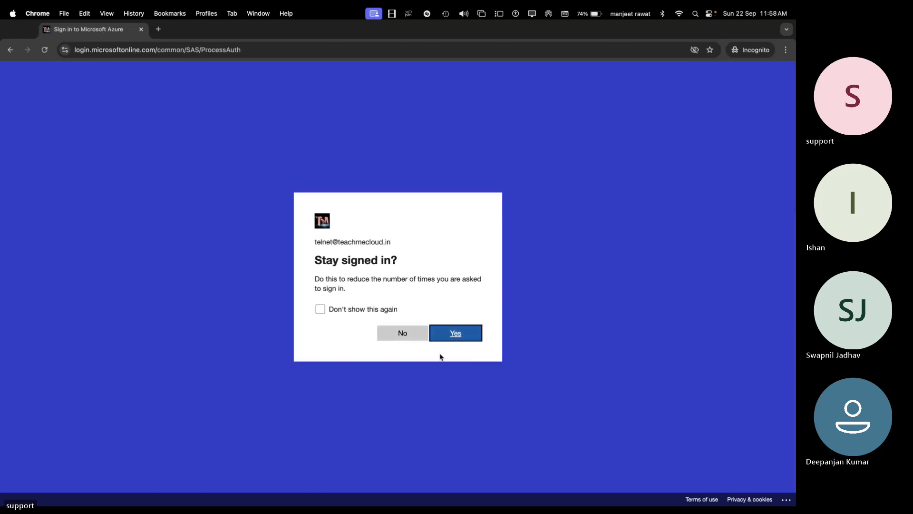
left_click(405, 333)
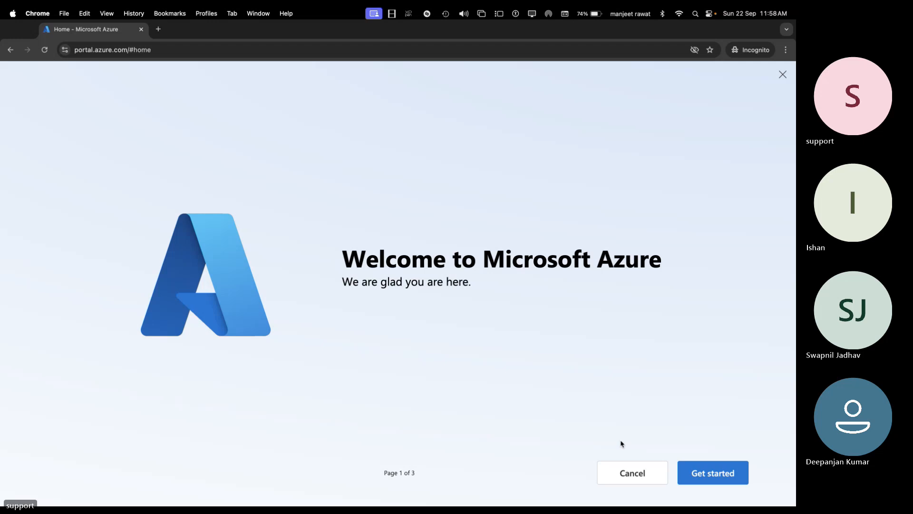
left_click(649, 480)
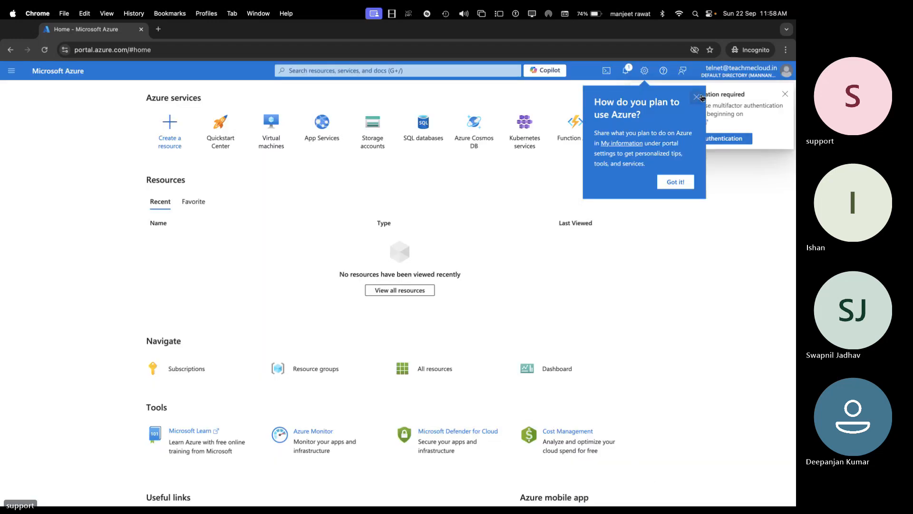
left_click(699, 97)
key("ctrl+Right")
key("ctrl+Right")
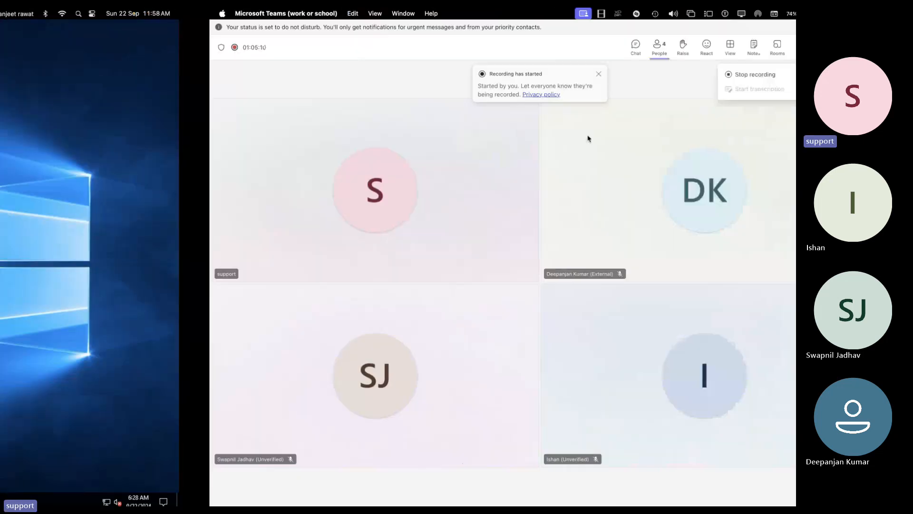
On the remote server, run the AzureADConnect installer from the Downloads folder
key("ctrl+Left")
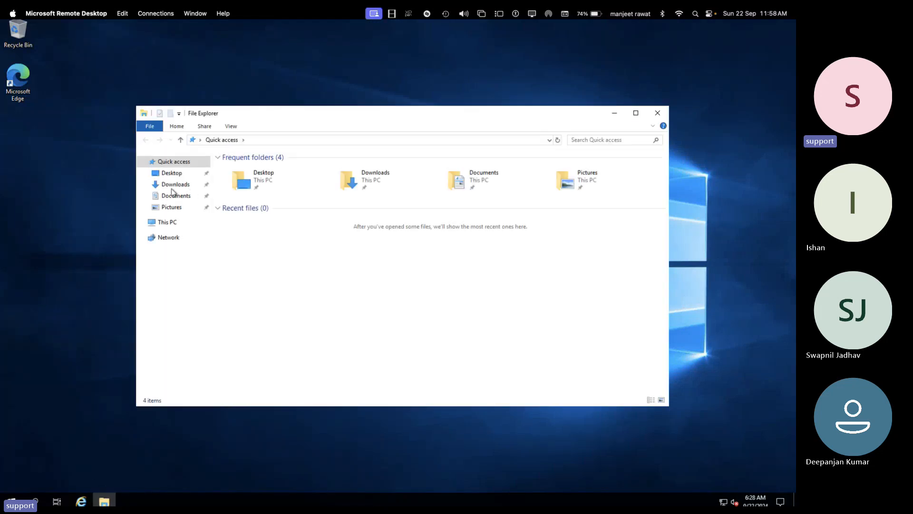
left_click(174, 184)
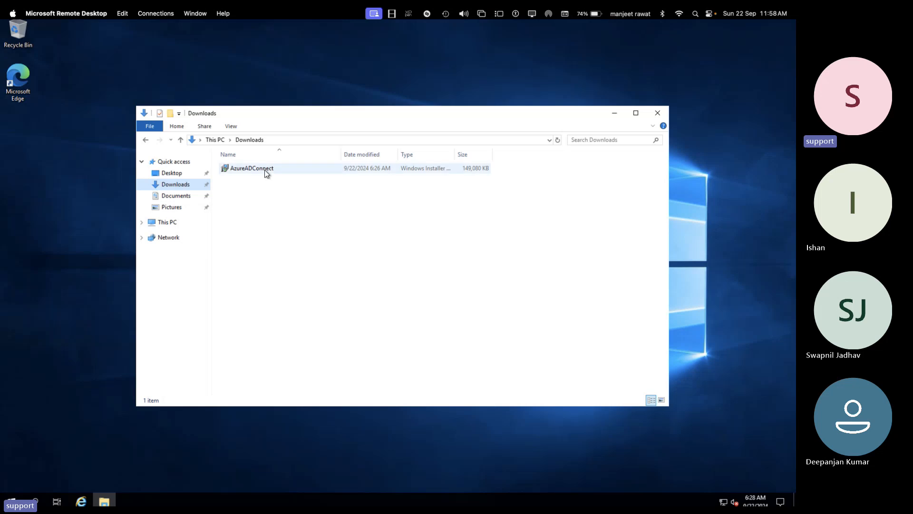
left_click(265, 172)
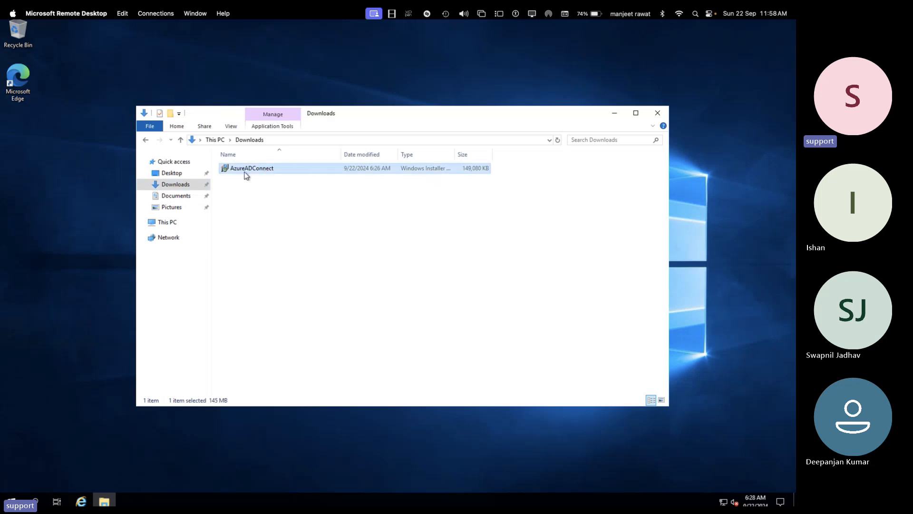
left_click(618, 115)
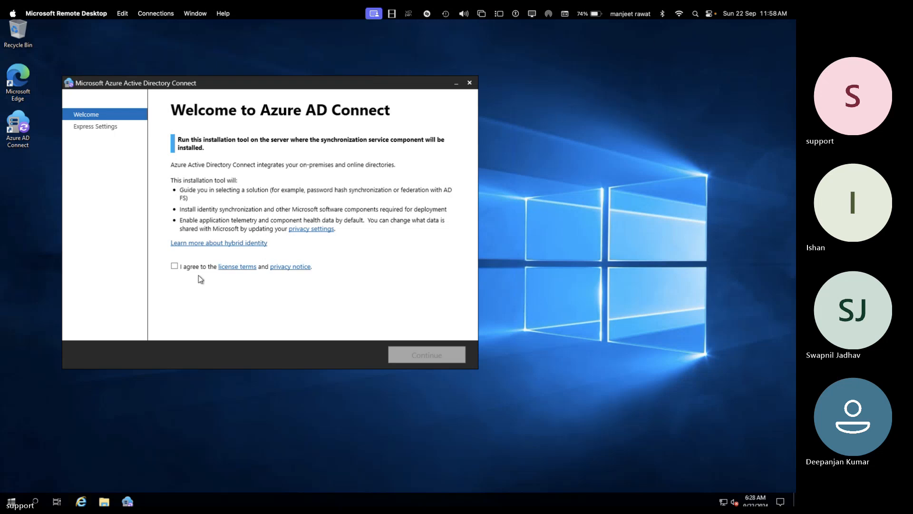
Accept the licence terms and choose express settings
left_click(183, 269)
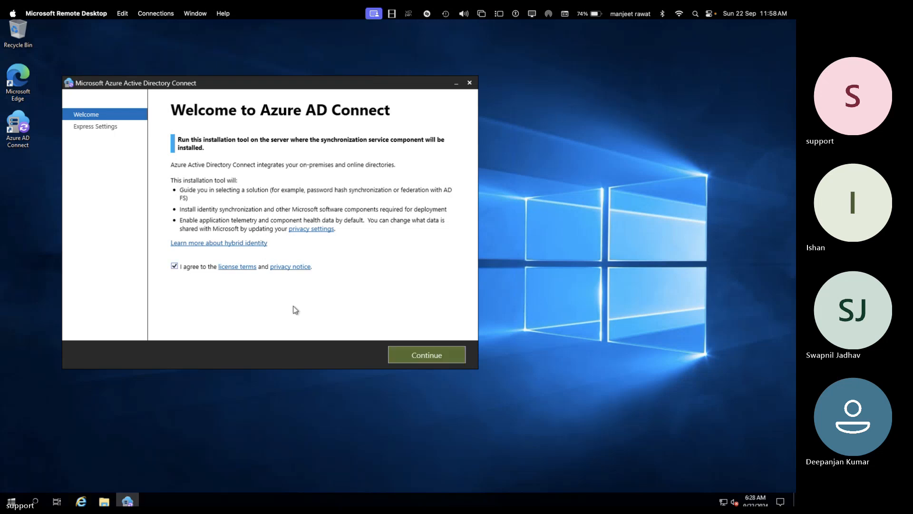
left_click(415, 358)
left_click(412, 353)
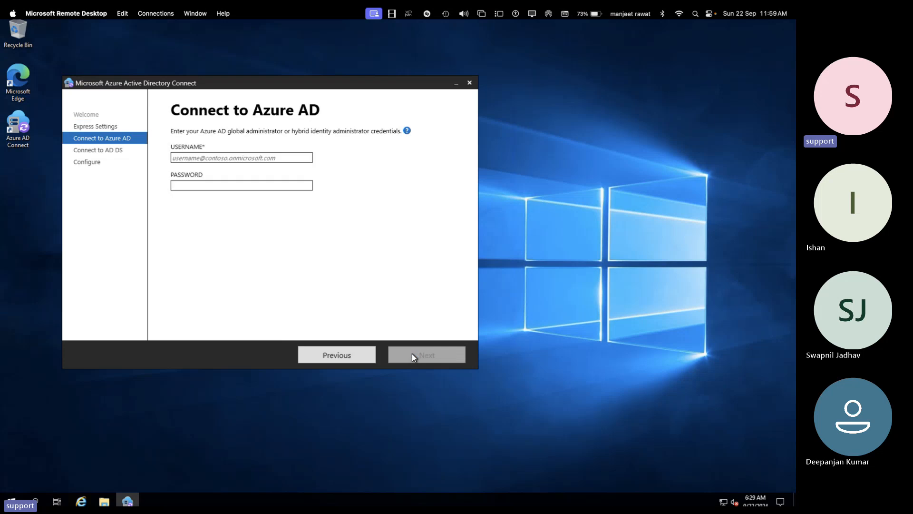
Connect with the telnet global admin's teachmecloud credentials
left_click(225, 159)
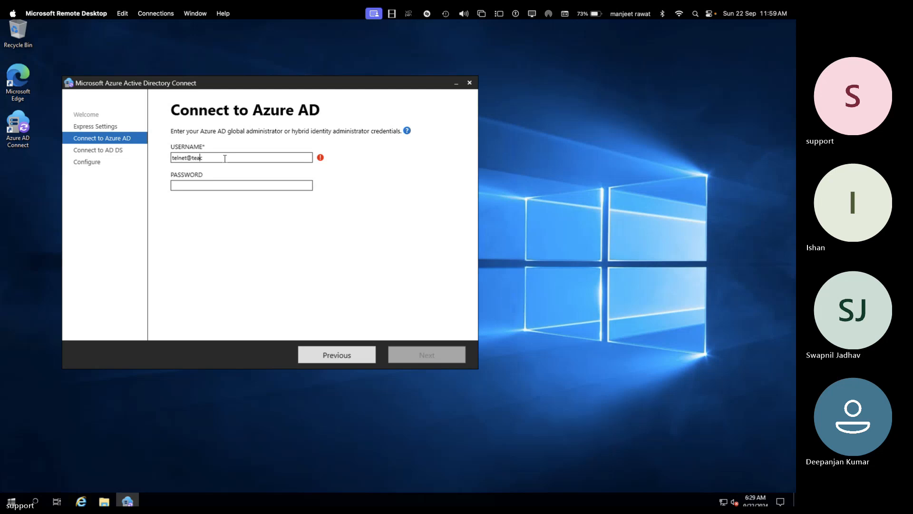
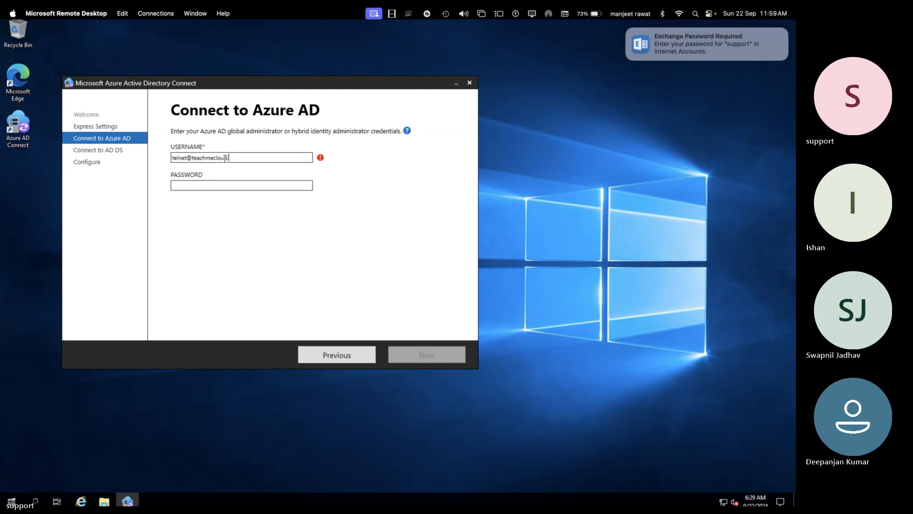
left_click(209, 184)
type("•")
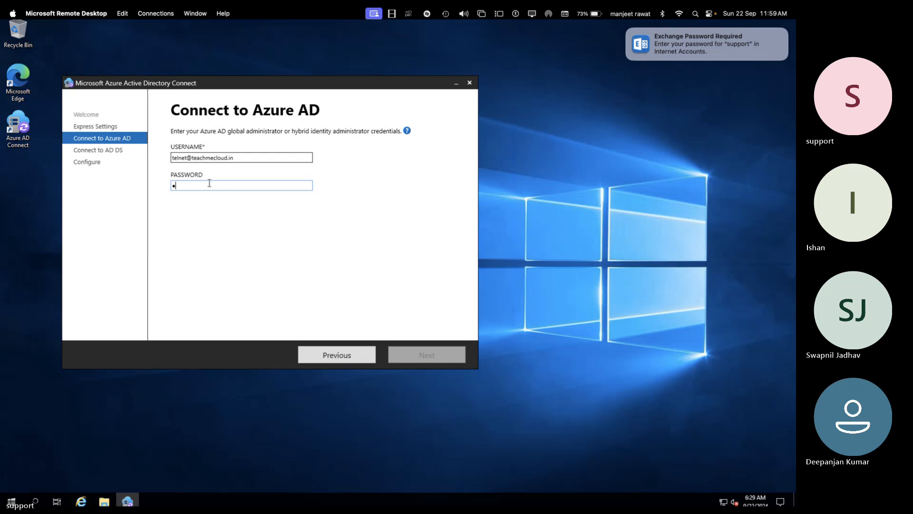
type("•••••••")
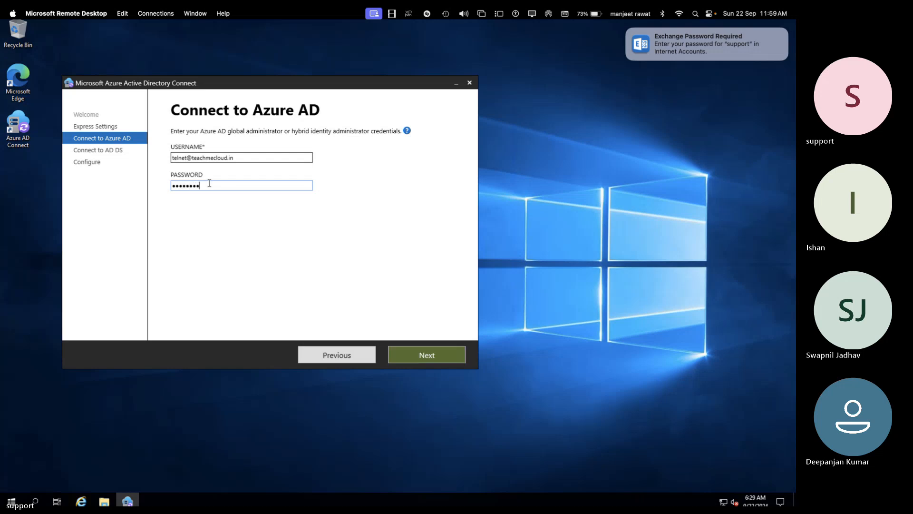
type("•")
key("Return")
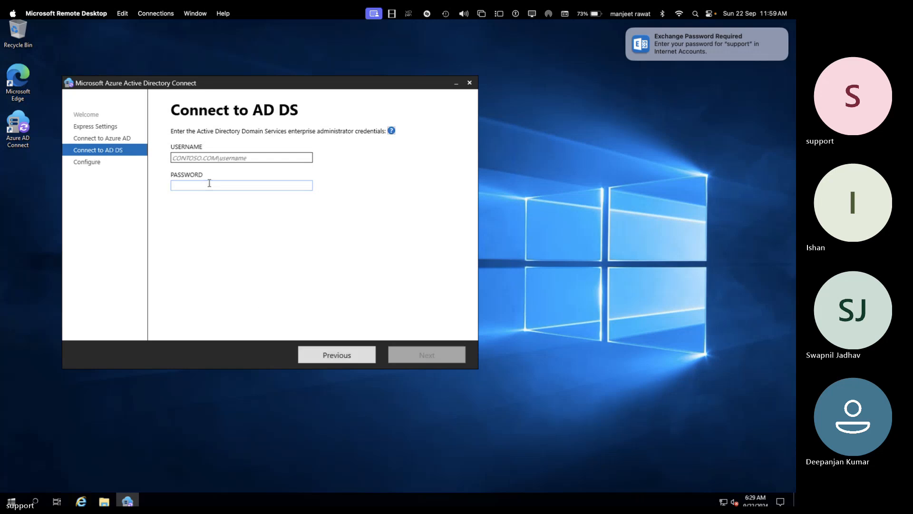
Enter the teachmecloud domain enterprise admin username and password for AD DS
left_click(196, 158)
type("tec=a==")
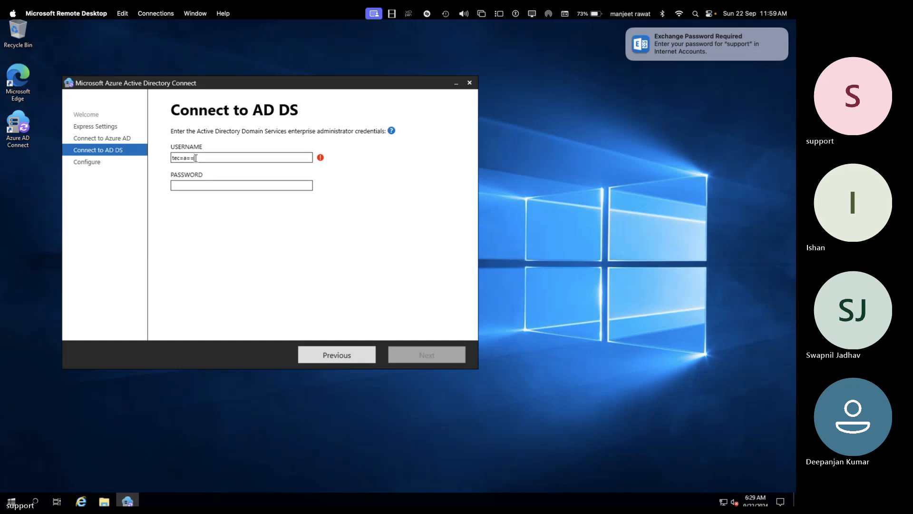
key("BackSpace")
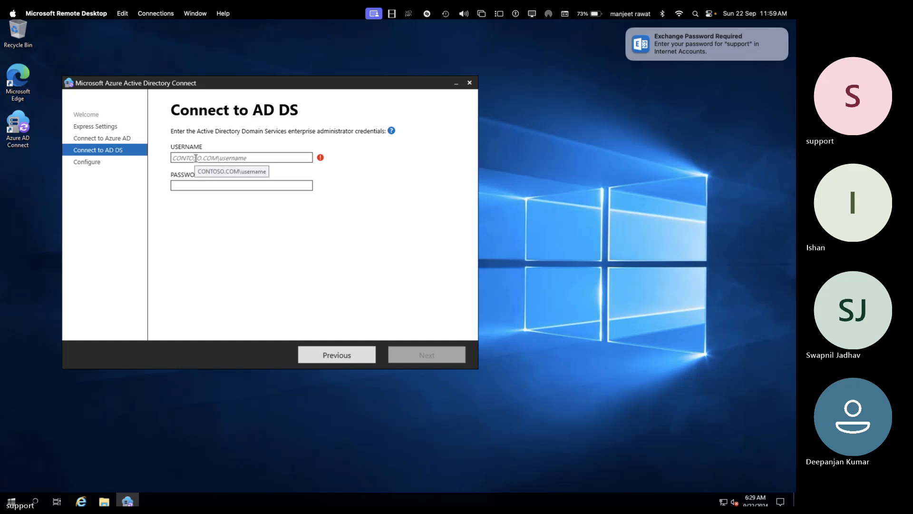
type("teach")
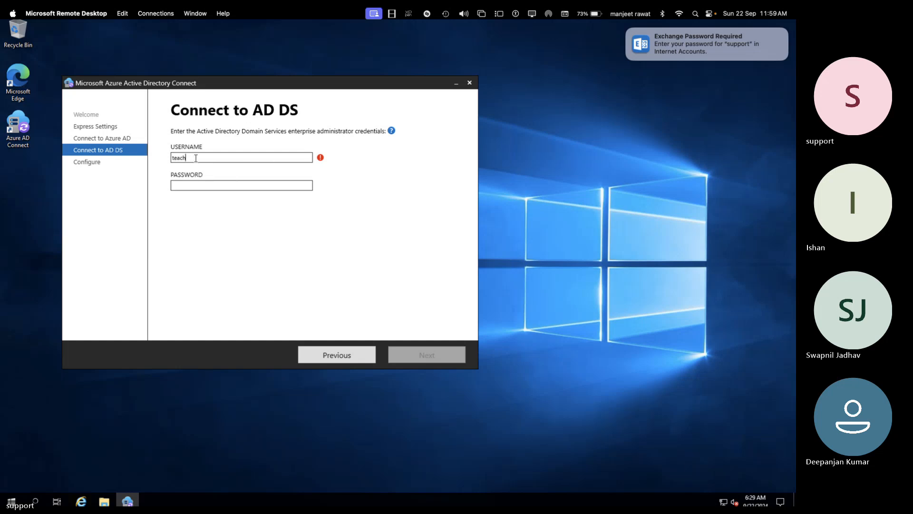
type("mecloud.IN\\web")
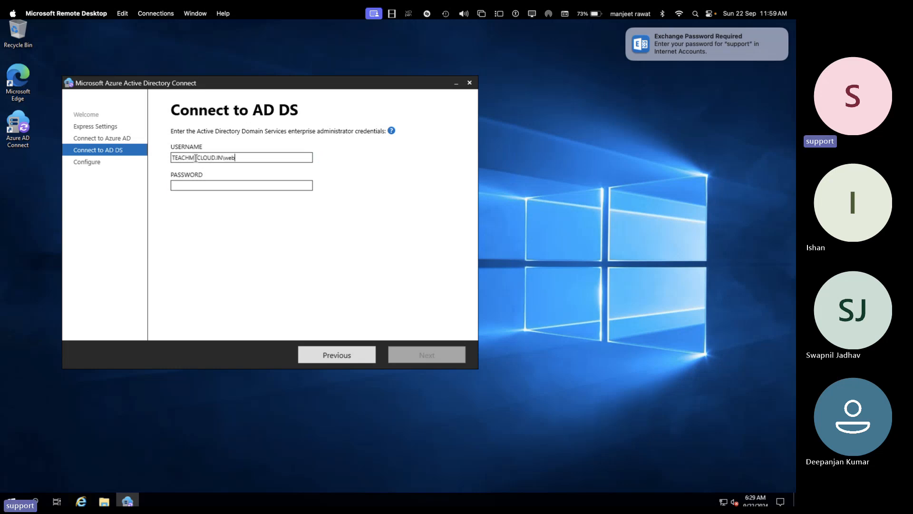
key("Tab")
type("•")
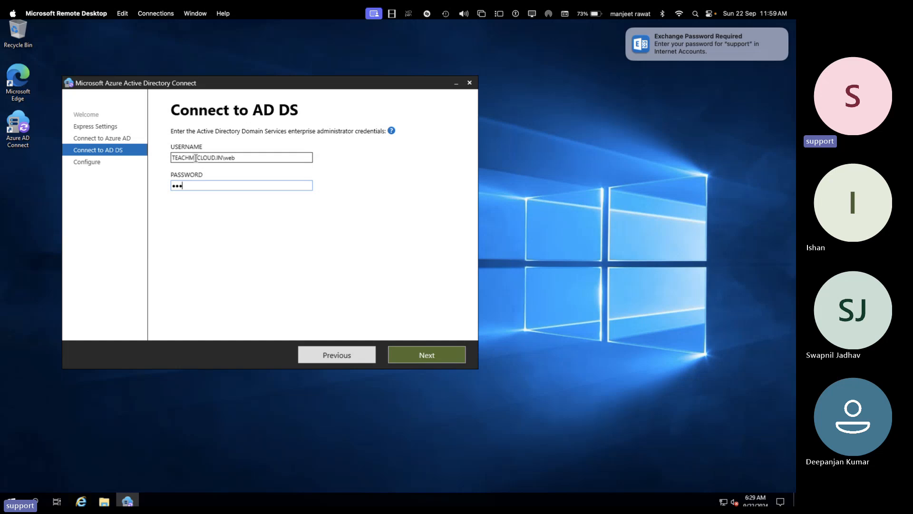
type("••••••")
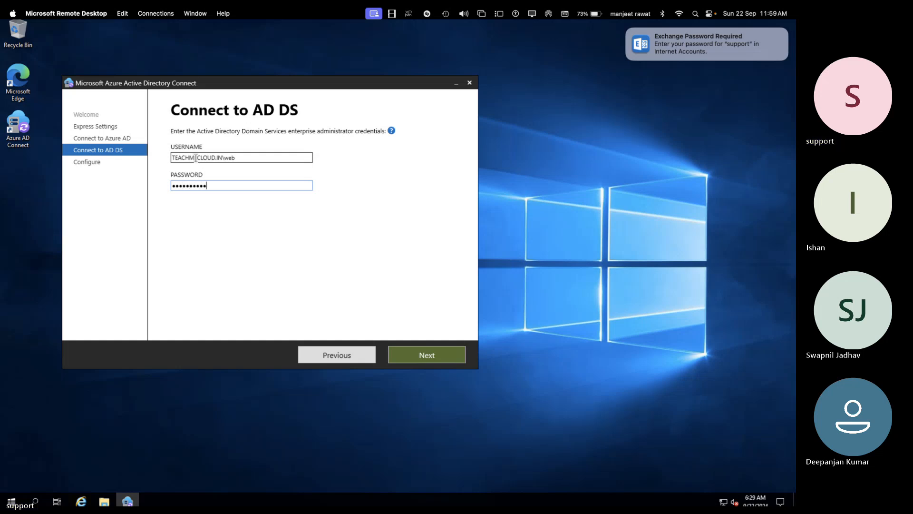
type("•••••")
key("Return")
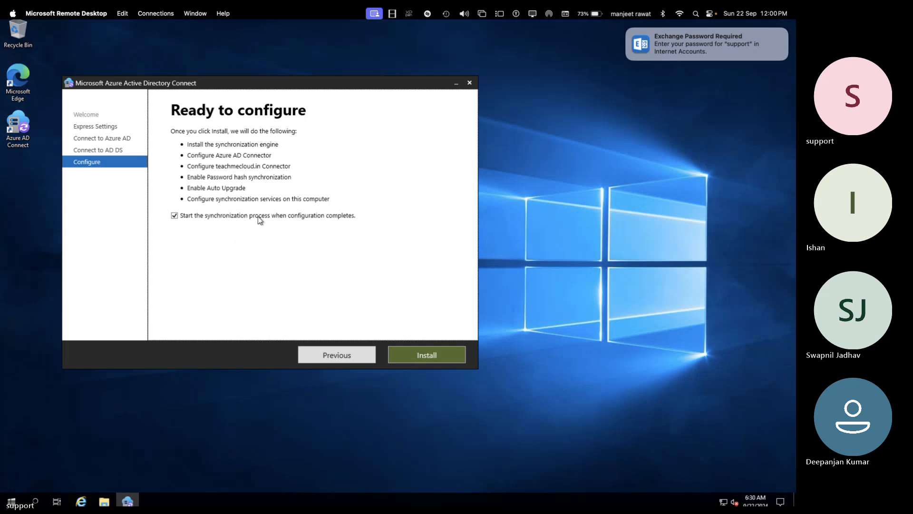
Click Install on Ready to configure to start synchronization setup
left_click(420, 355)
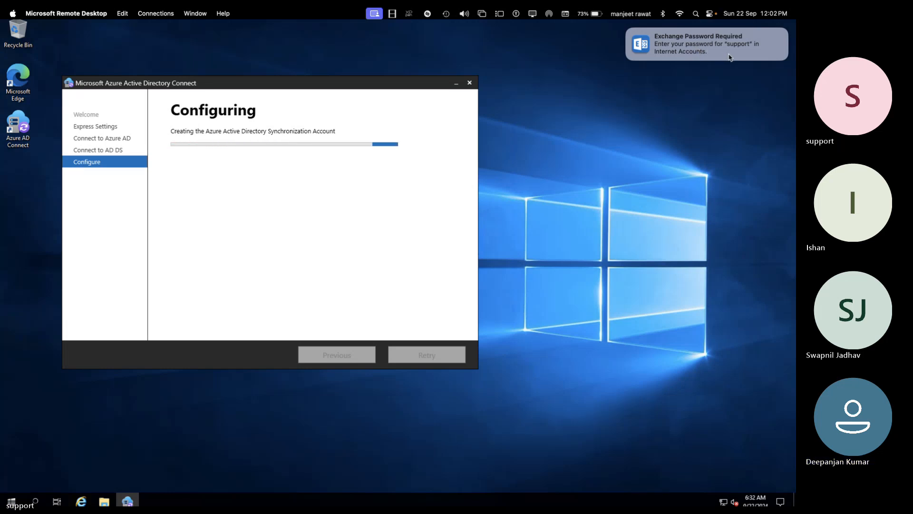
Switch macOS spaces away from the Remote Desktop session to the OneNote whiteboard notes page
key("ctrl+Left")
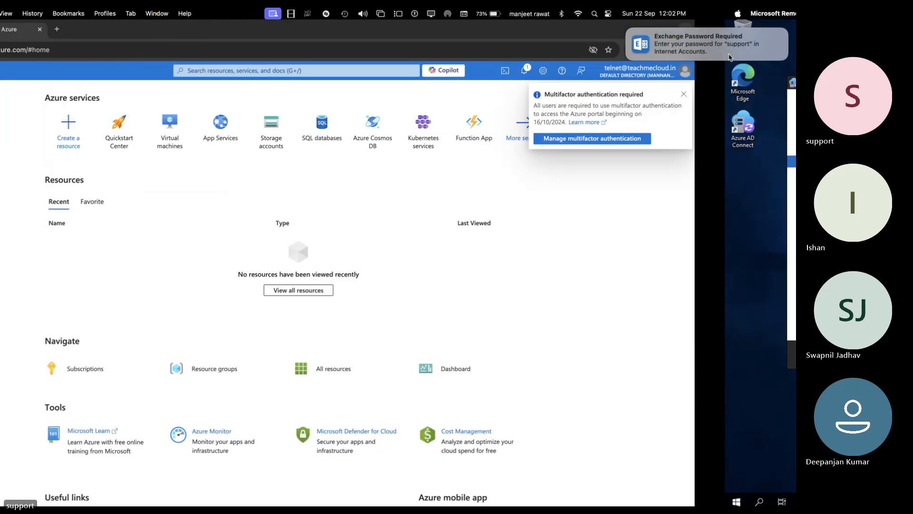
key("ctrl+Right")
key("ctrl+Right")
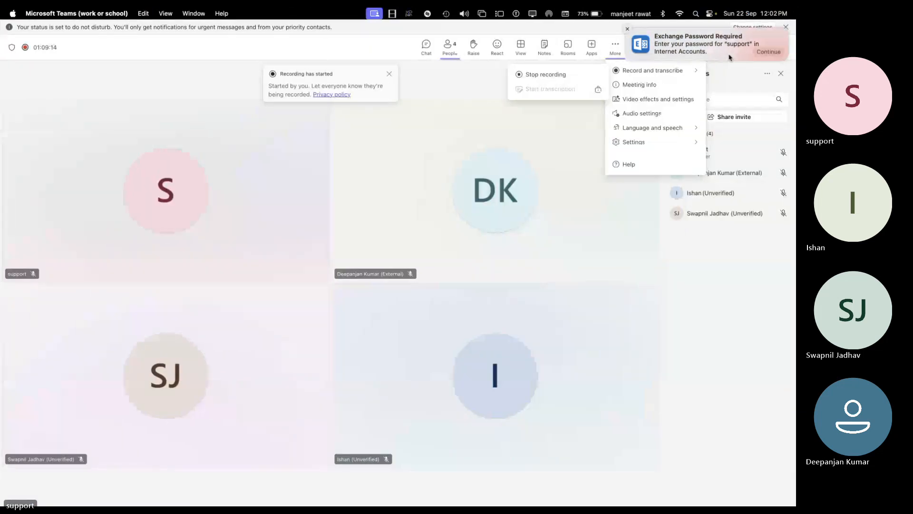
key("ctrl+Right")
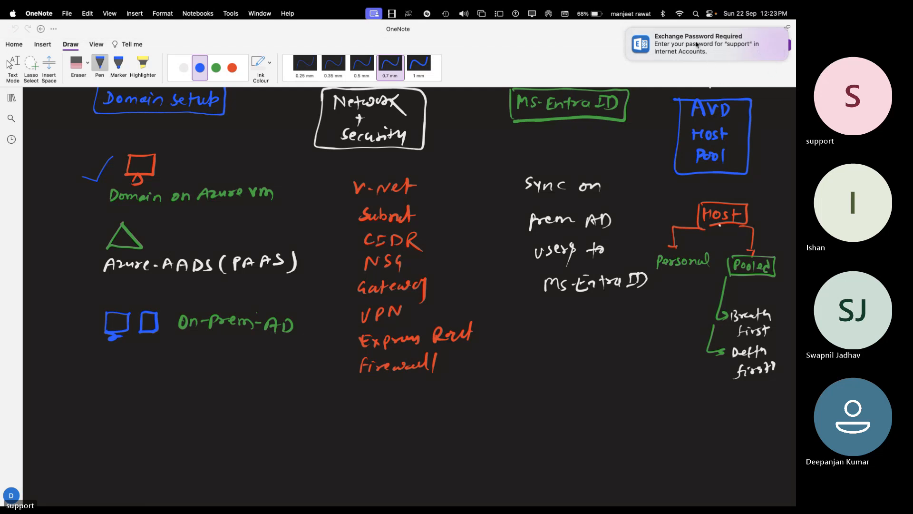
Mute your microphone in the Teams meeting and return to the remote server showing the sync error
key("ctrl+Left")
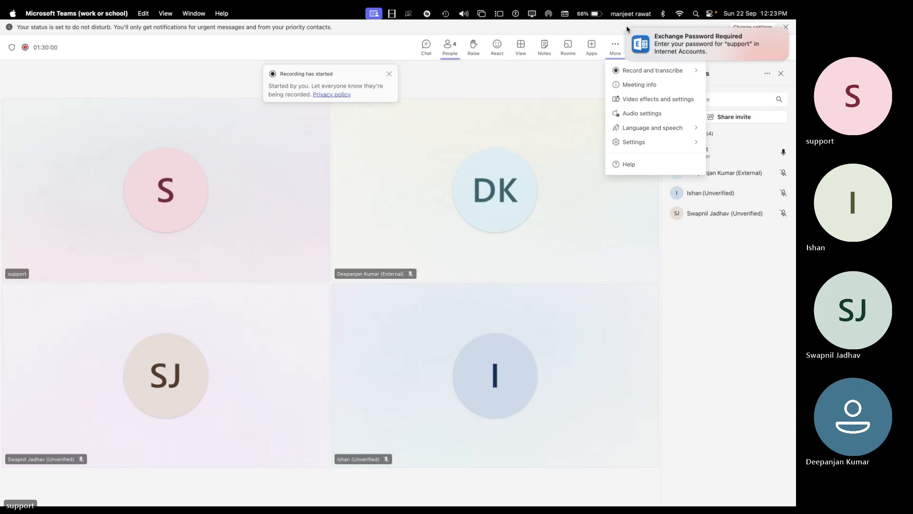
left_click(681, 49)
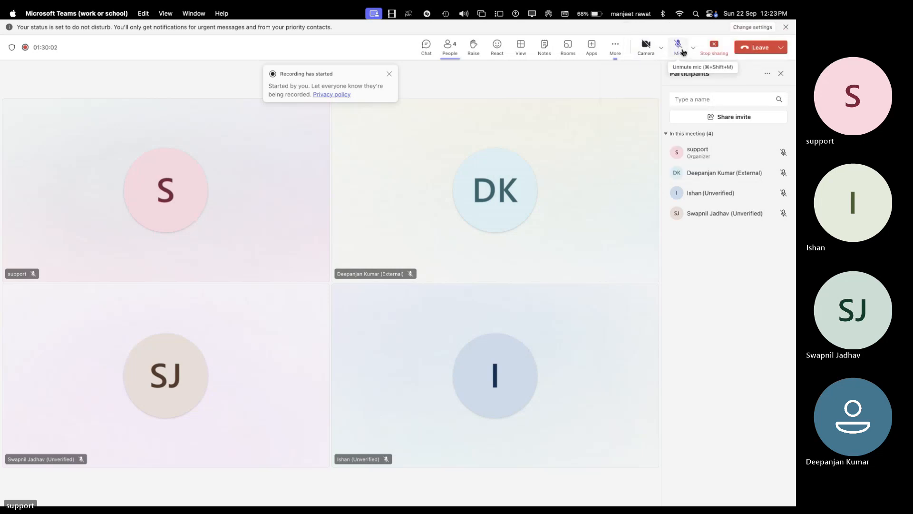
key("ctrl+Right")
key("ctrl+Left")
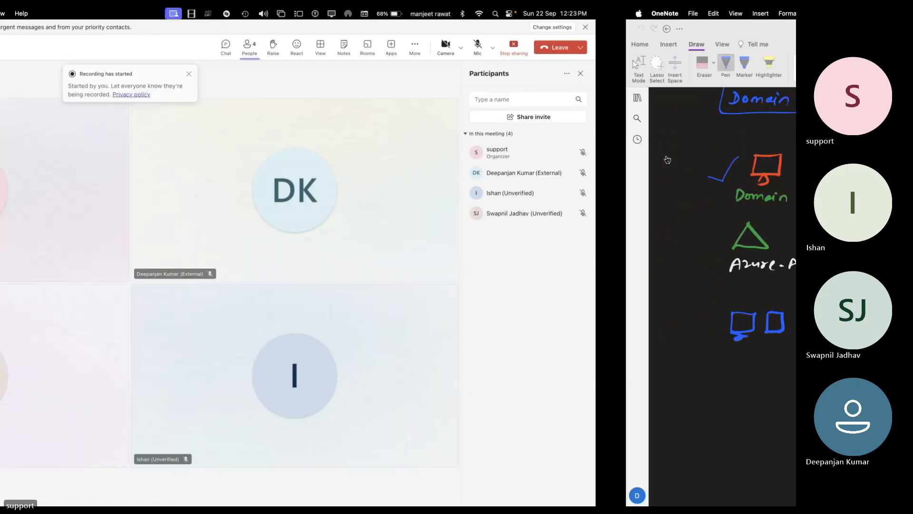
key("ctrl+Left")
key("ctrl+Right")
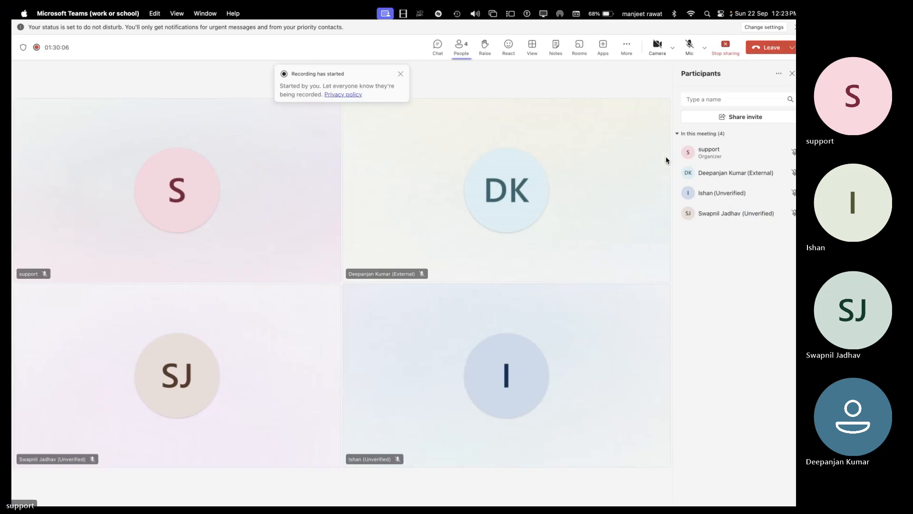
key("ctrl+Left")
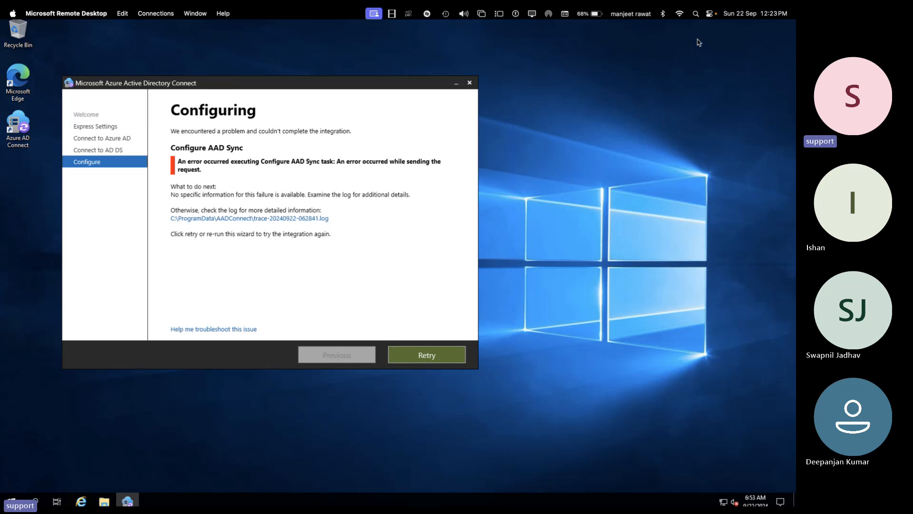
Open the Configure AAD Sync failure's trace log in Notepad and locate its TLS 1.2 entry
left_click(285, 219)
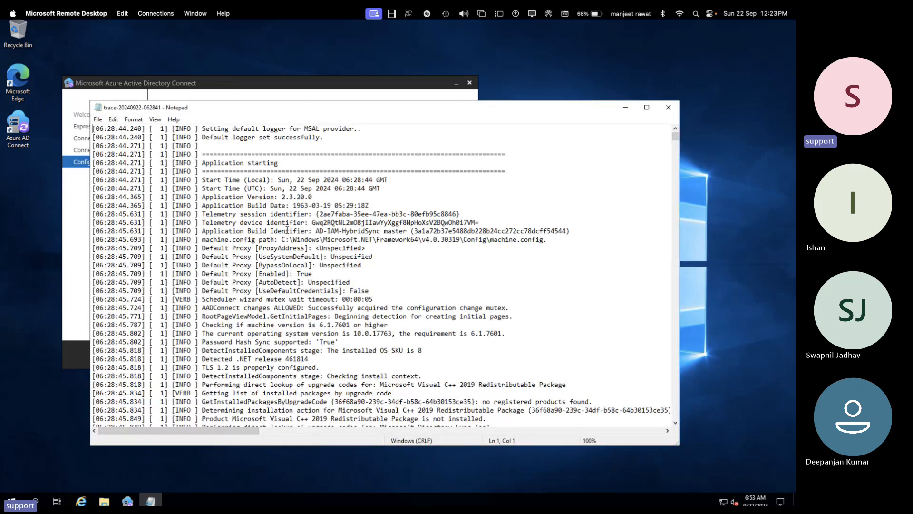
scroll(308, 312, "down", 5)
scroll(308, 312, "up", 5)
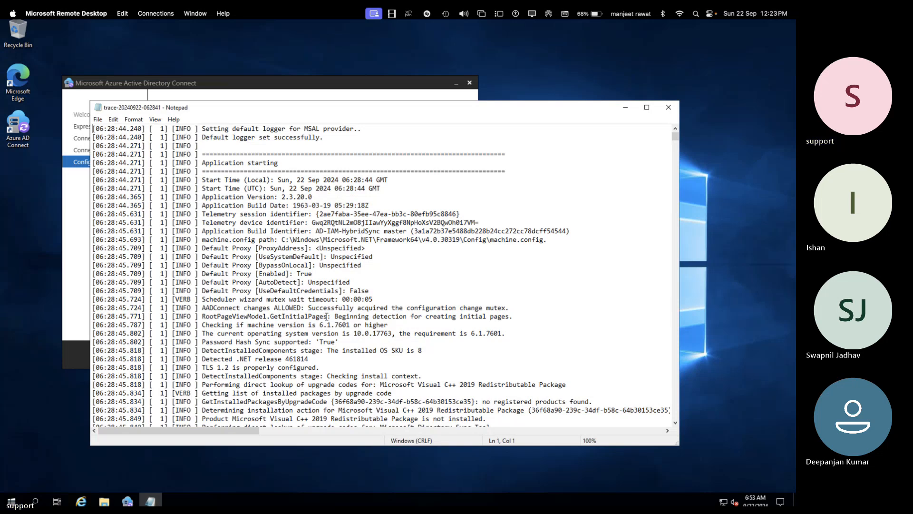
scroll(324, 321, "down", 1)
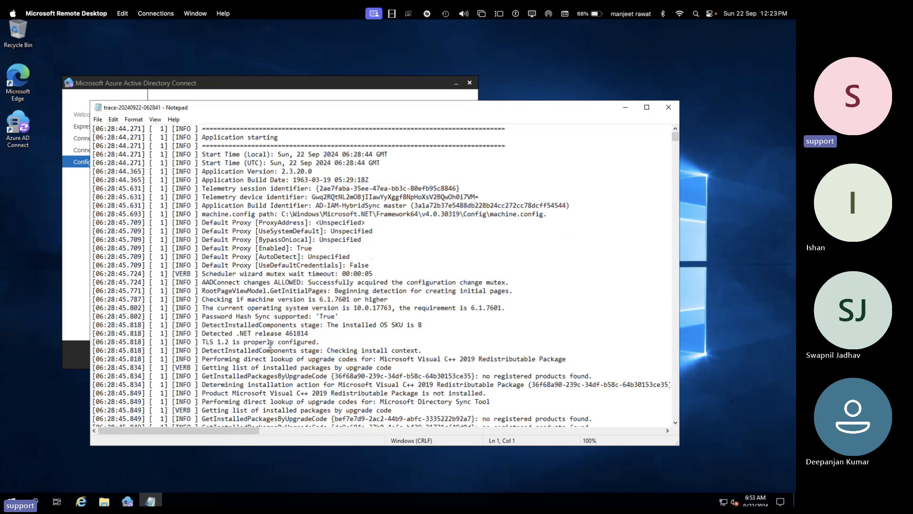
left_click_drag(233, 341, 205, 341)
left_click(309, 333)
Close the Notepad trace log and switch over to the Azure portal in Chrome
left_click(668, 108)
key("ctrl+Left")
key("ctrl+Right")
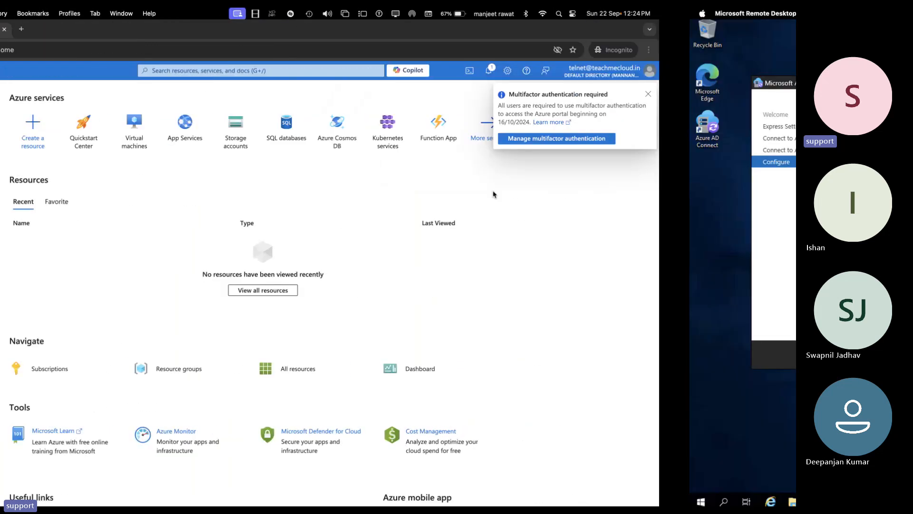
key("ctrl+Right")
key("ctrl+Right")
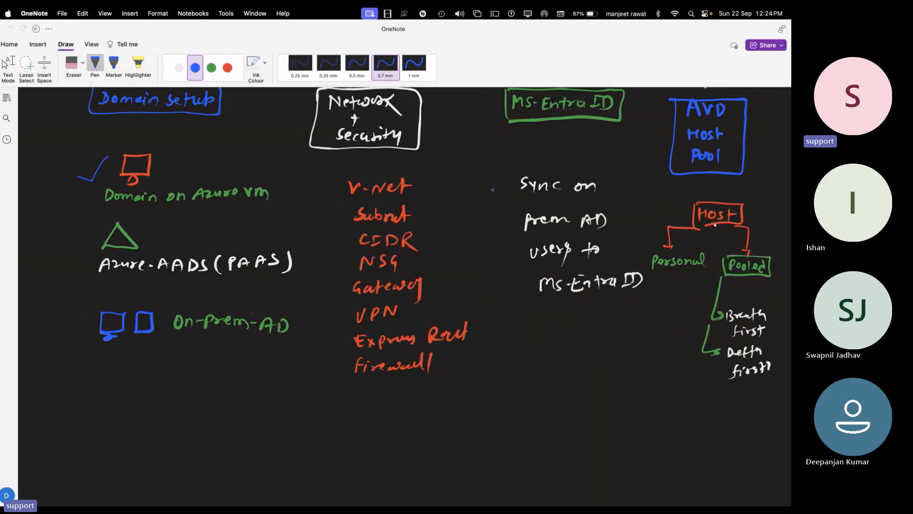
key("ctrl+Left")
key("ctrl+Left")
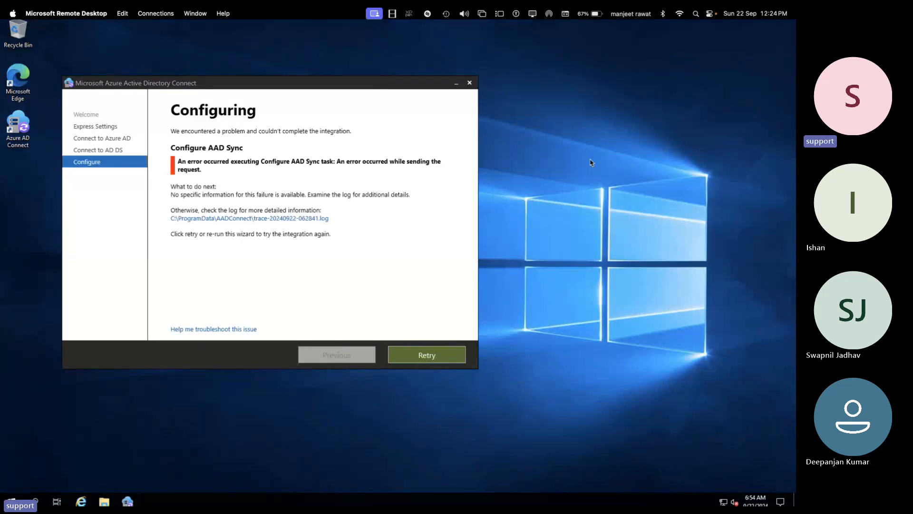
key("ctrl+Left")
key("ctrl+Left")
key("ctrl+Left")
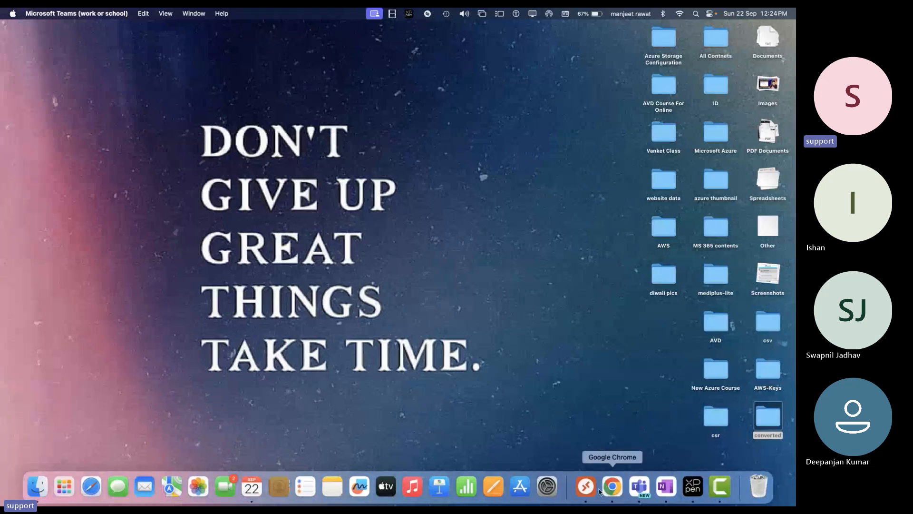
Open the Connection Centre from the Dock and try connecting to 192.168.1.13, dismissing the error
right_click(585, 486)
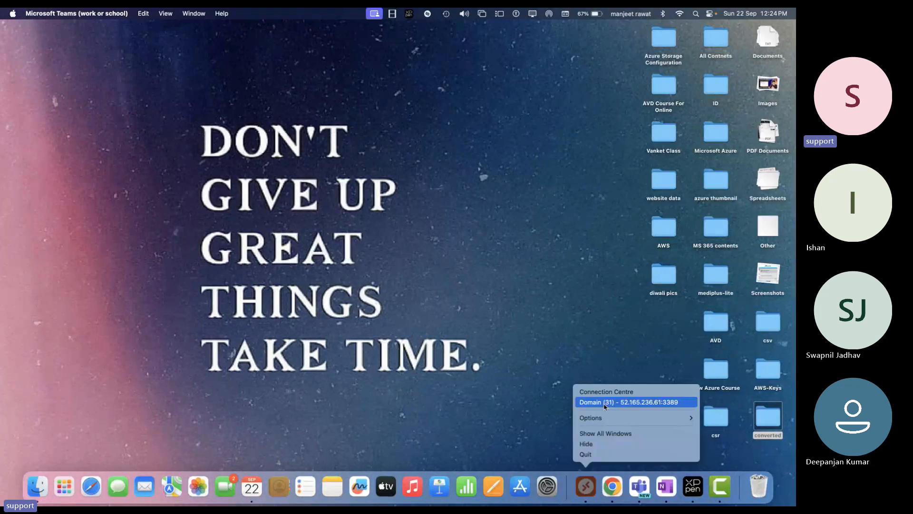
left_click(615, 392)
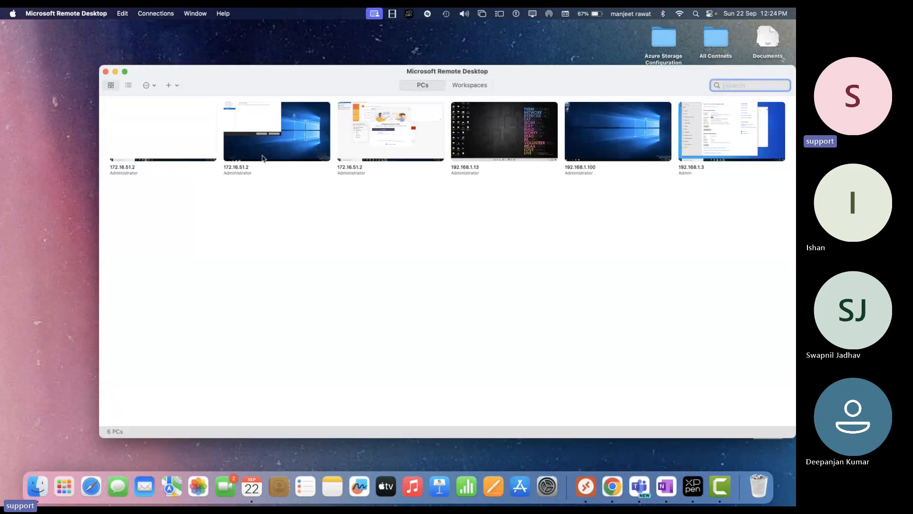
double_click(519, 118)
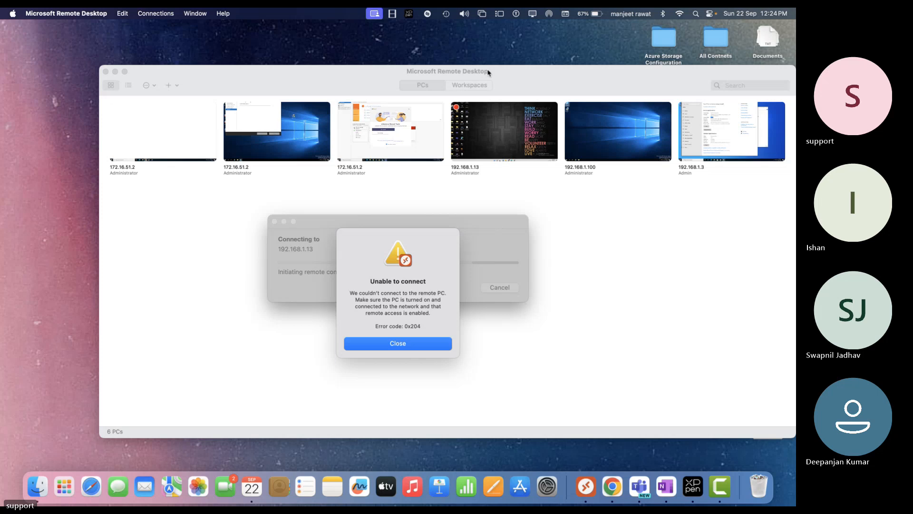
left_click(417, 343)
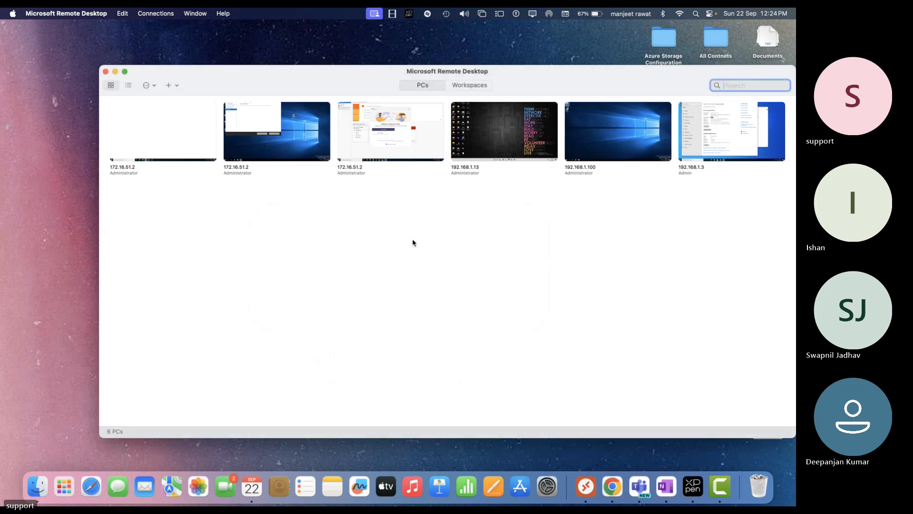
Retry connecting to 192.168.1.13 three more times, closing each Unable to connect error
double_click(514, 129)
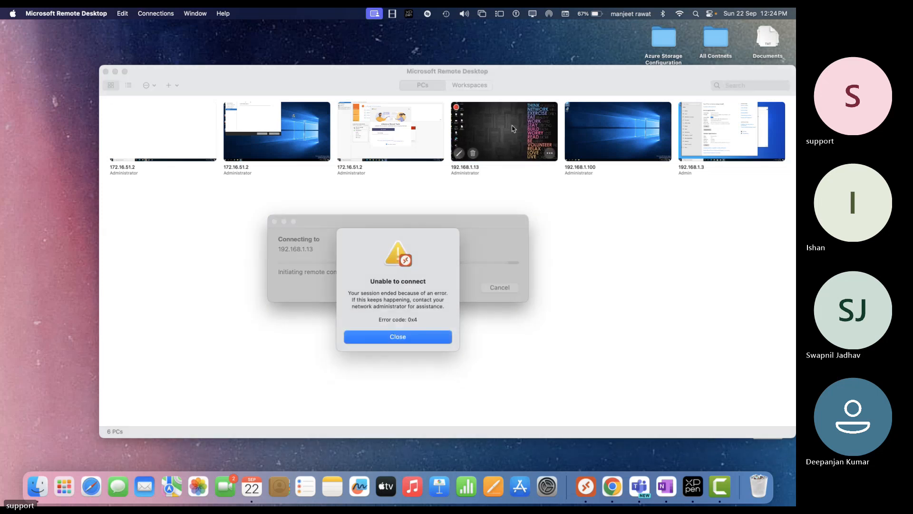
left_click(400, 337)
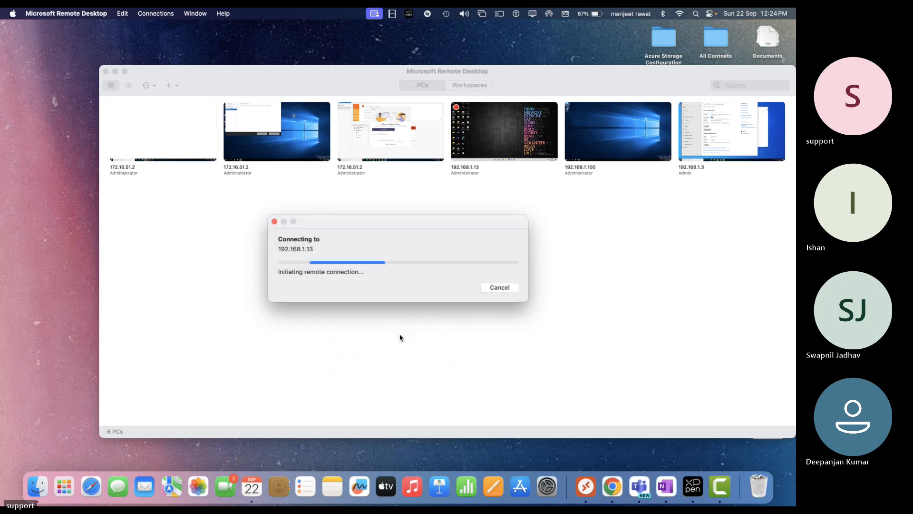
double_click(488, 143)
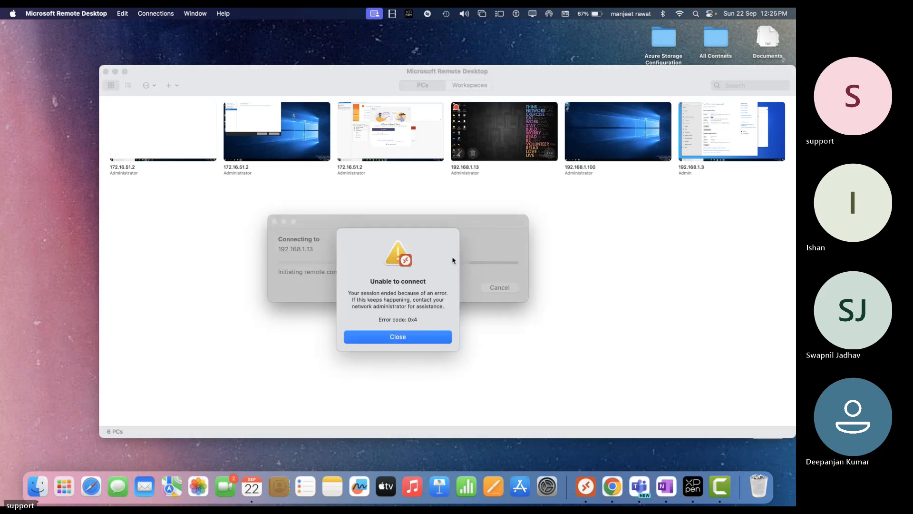
left_click(419, 338)
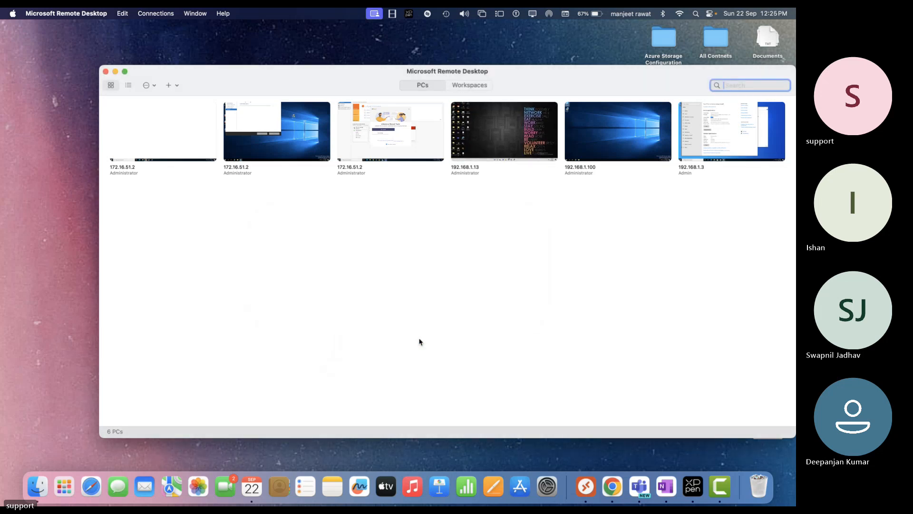
double_click(487, 143)
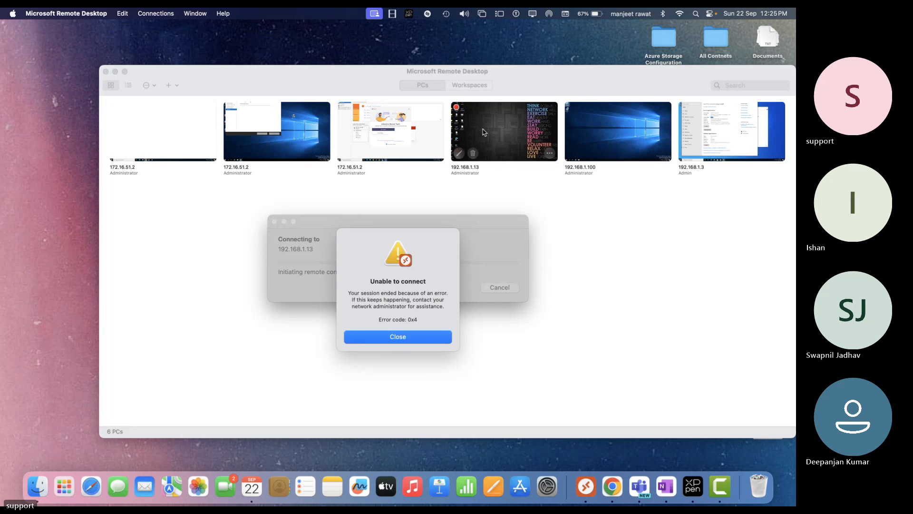
left_click(415, 335)
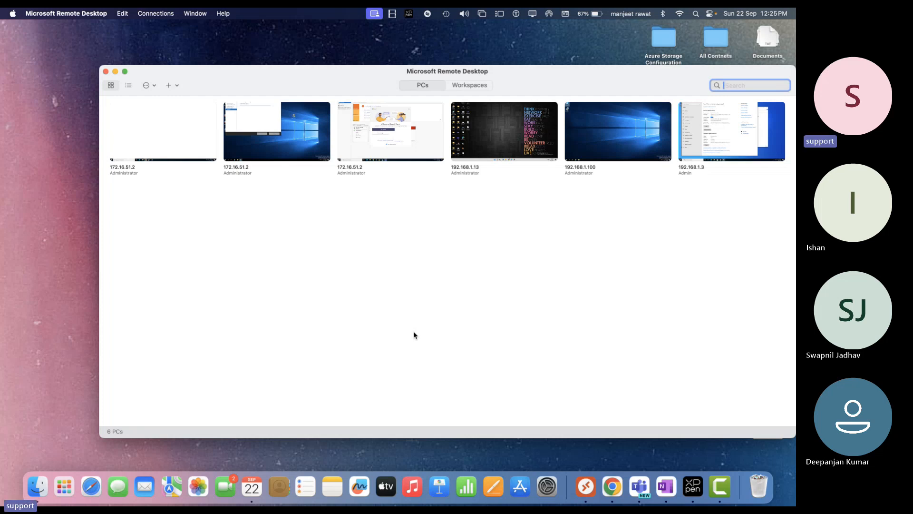
Connect to 192.168.1.13 again, continuing past the unverified certificate warning
double_click(495, 150)
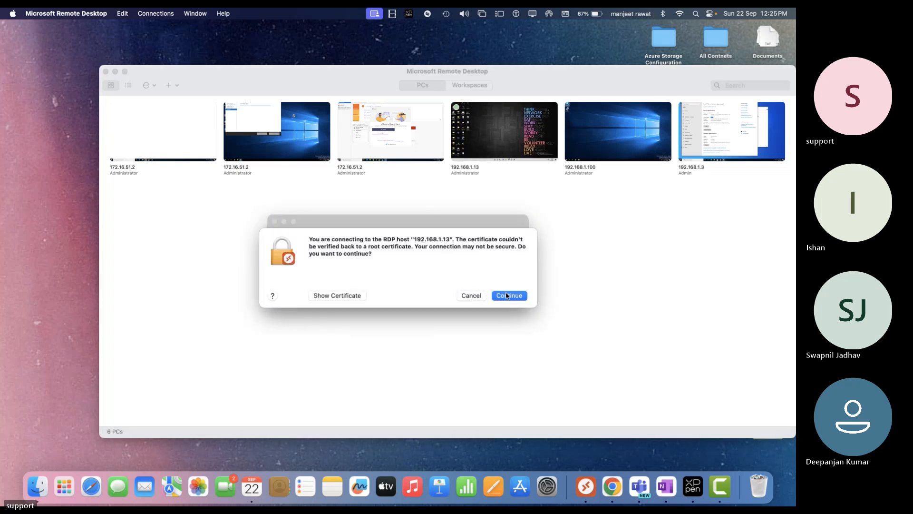
left_click(508, 296)
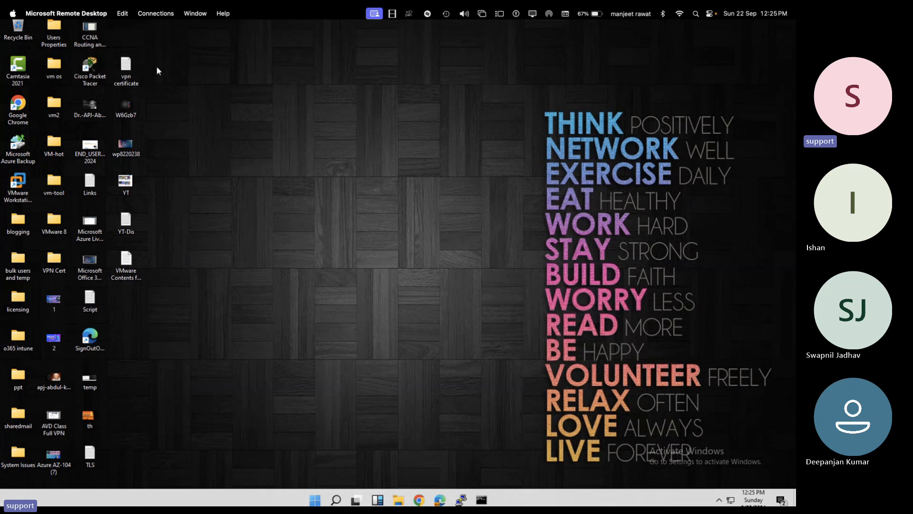
Open the TLS script file in Notepad, maximize it, and copy the whole TLS 1.2 script
double_click(90, 458)
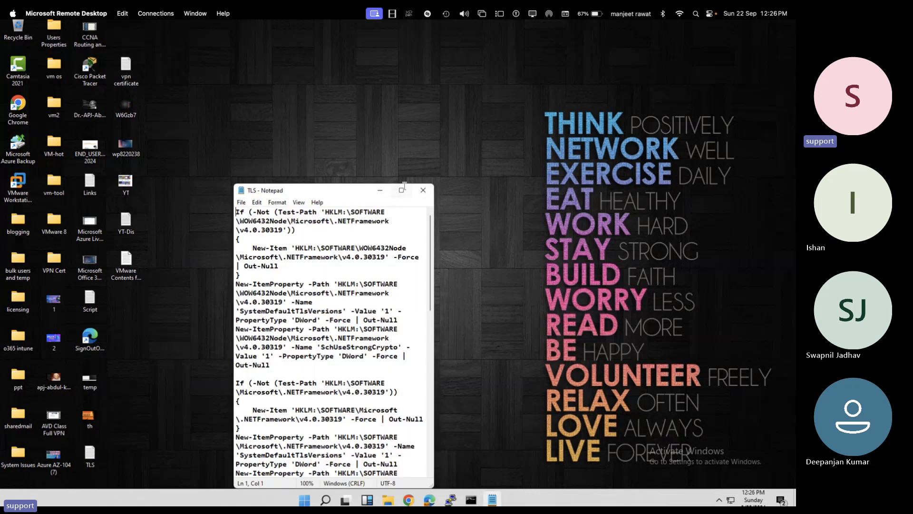
left_click(402, 188)
left_click_drag(548, 310, 2, 13)
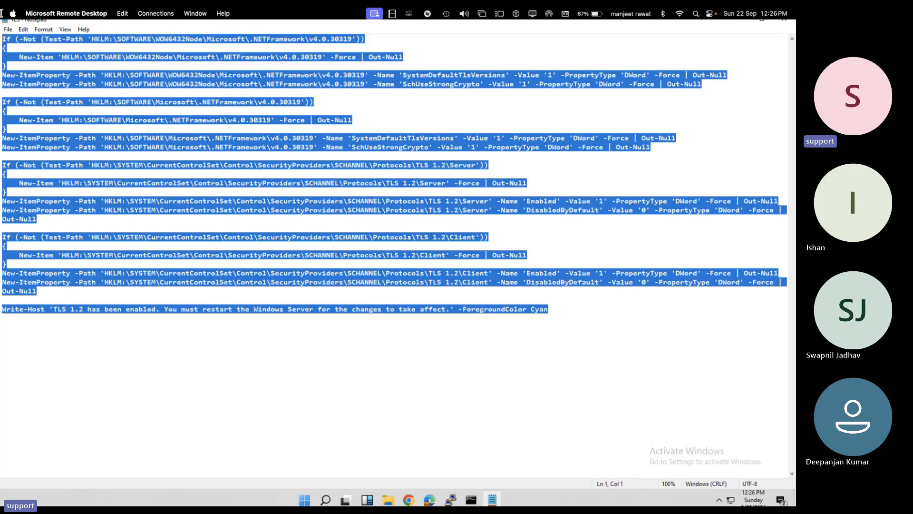
right_click(93, 81)
left_click(119, 110)
key("ctrl+Left")
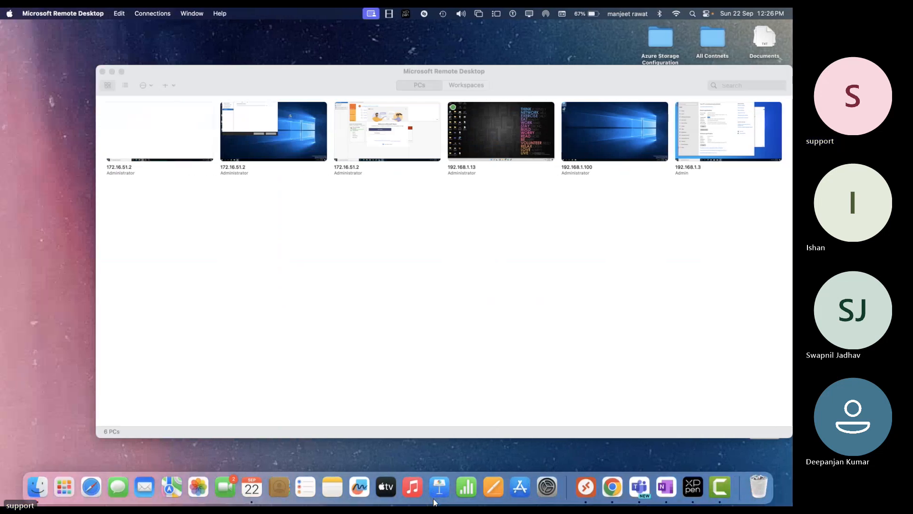
Launch Windows PowerShell on the server from a Start search for 'power'
key("ctrl+Right")
key("ctrl+Right")
key("ctrl+Right")
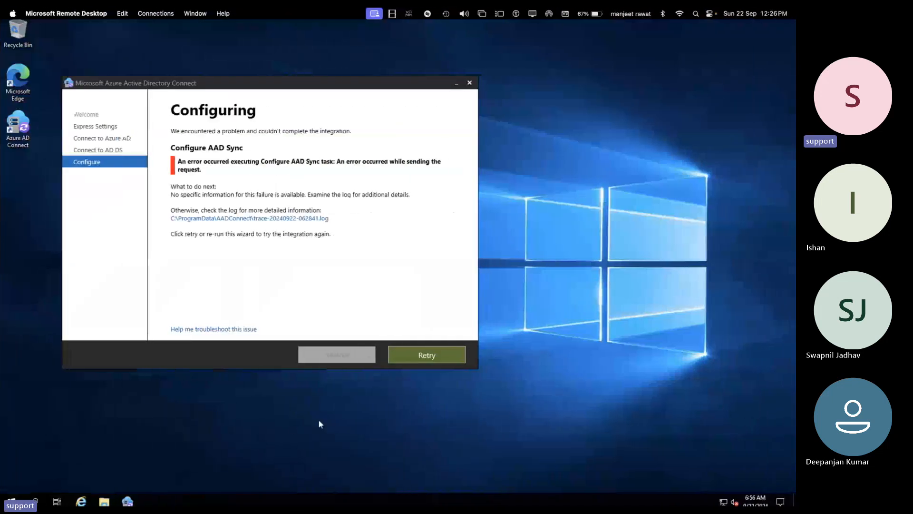
key("super")
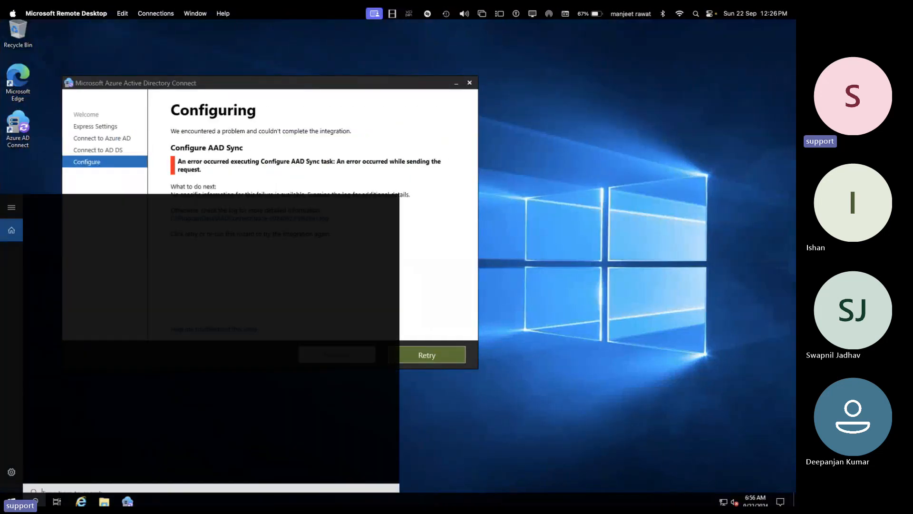
type("p")
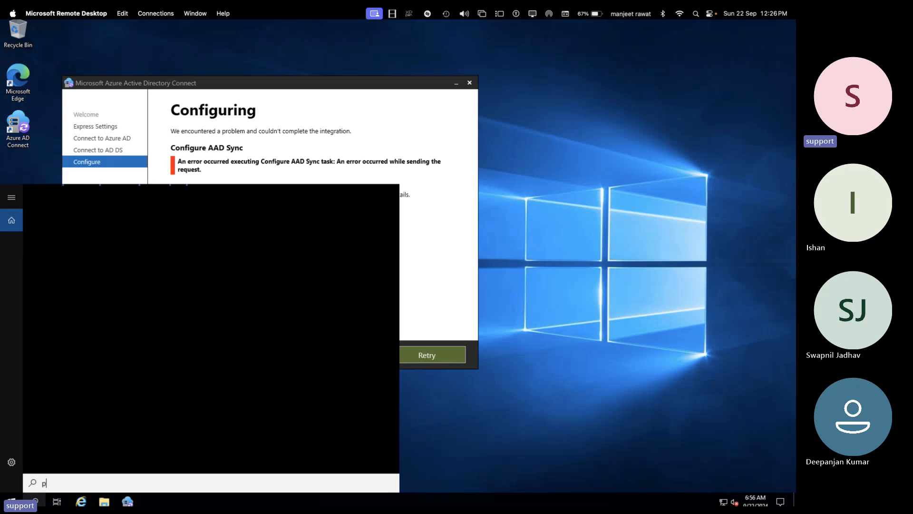
type("ower")
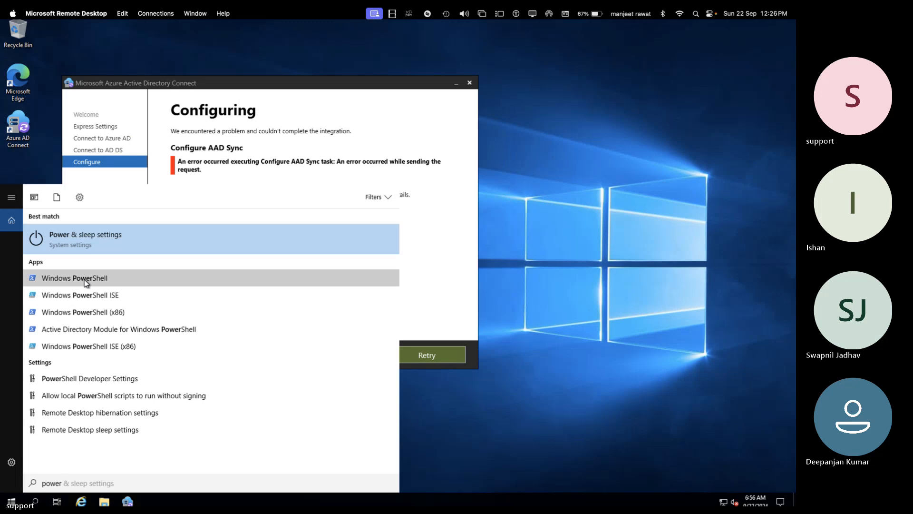
left_click(98, 279)
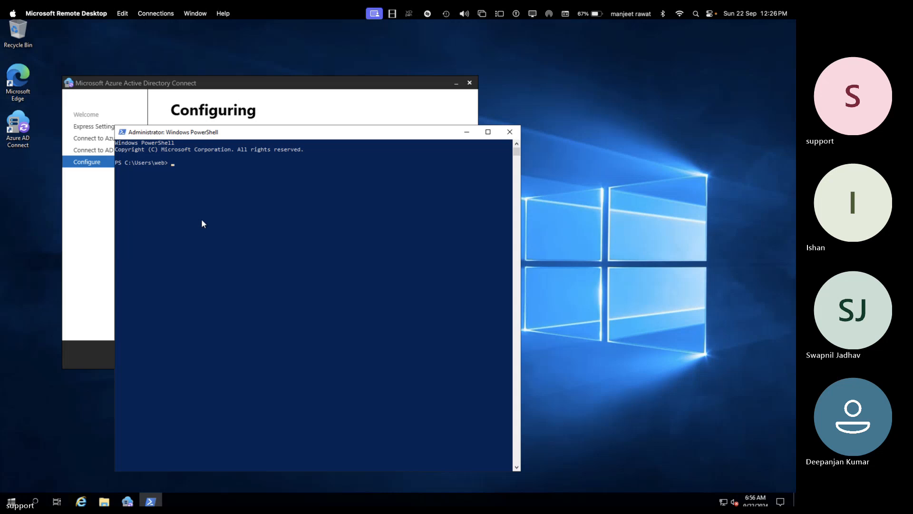
Refresh the server desktop and launch Notepad from the Run box
right_click(672, 250)
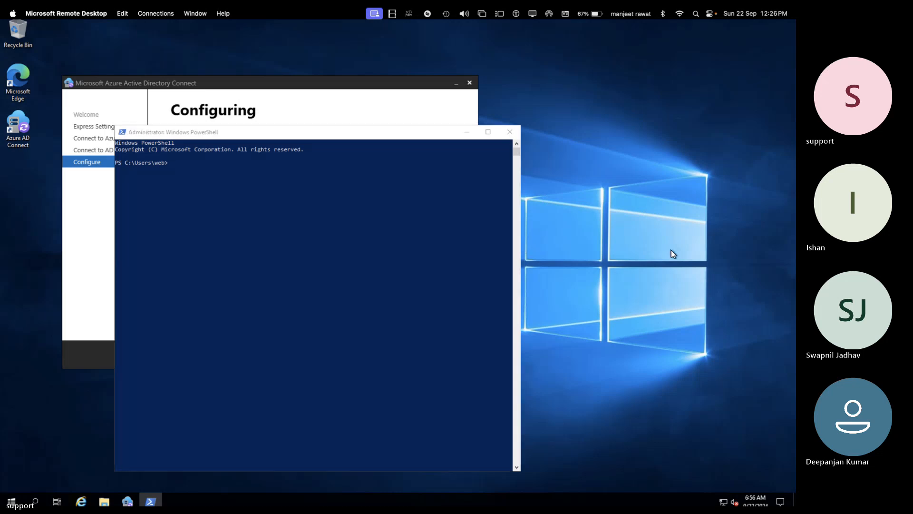
left_click(702, 279)
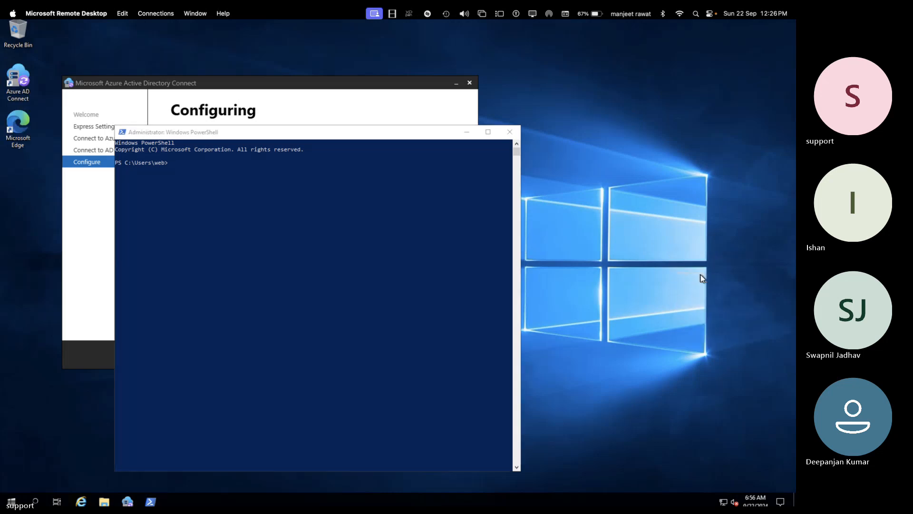
key("super+r")
type("notepad")
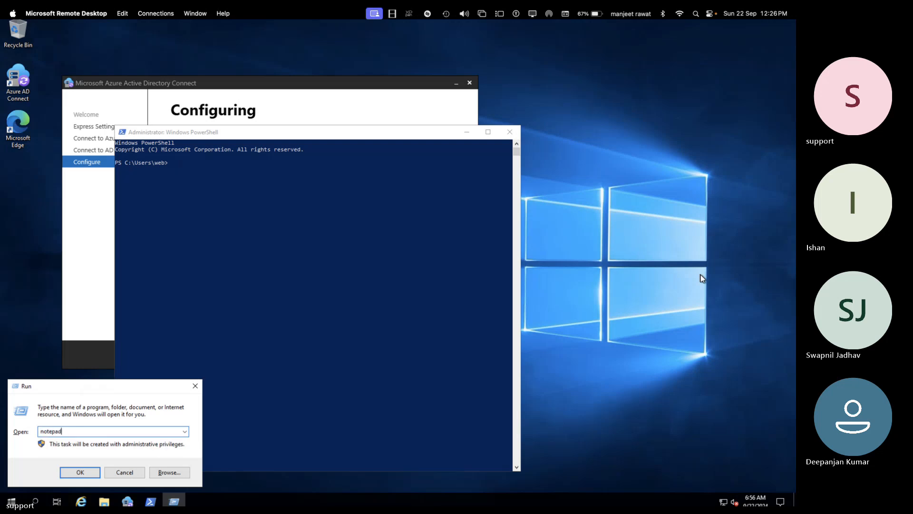
key("Return")
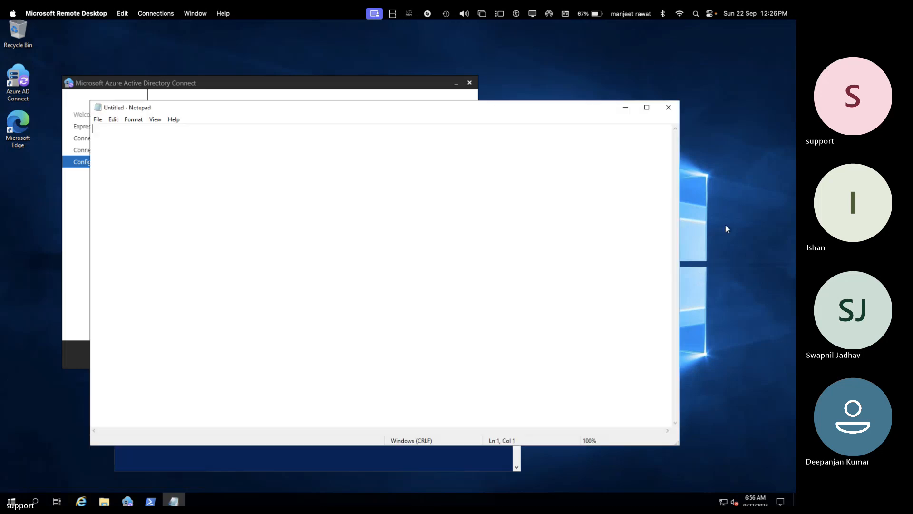
Paste the copied TLS 1.2 script into the new Notepad and move the window aside
right_click(292, 187)
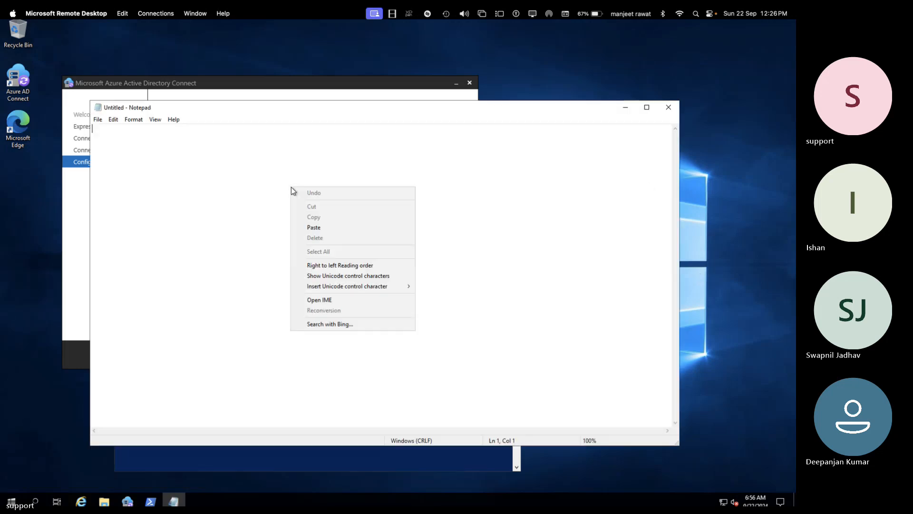
left_click(322, 227)
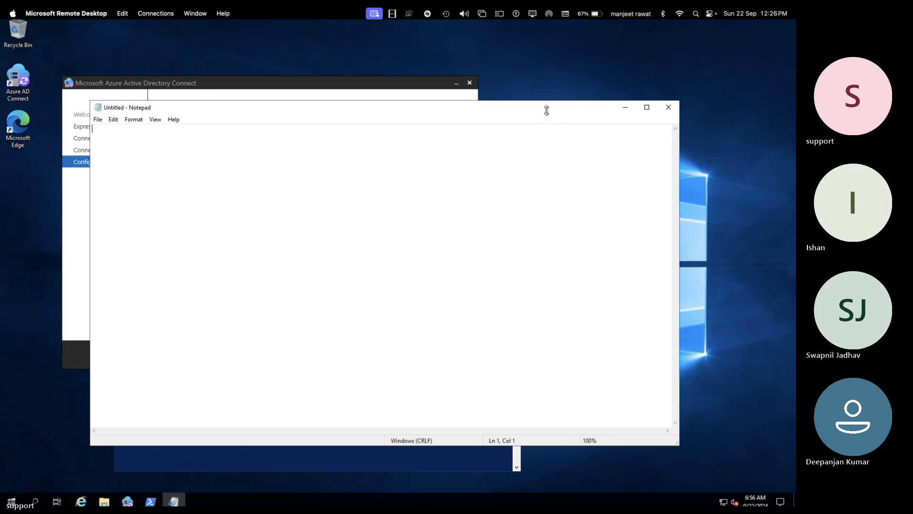
left_click_drag(523, 113, 562, 142)
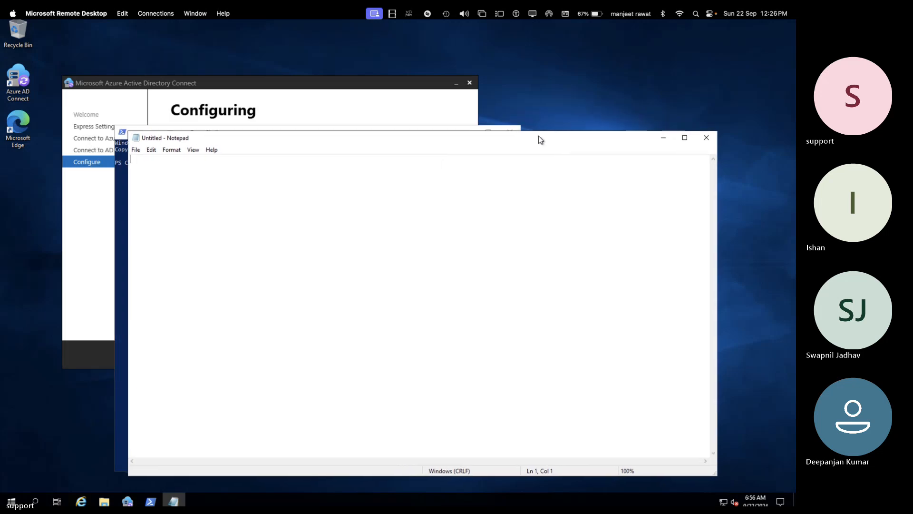
key("ctrl+Left")
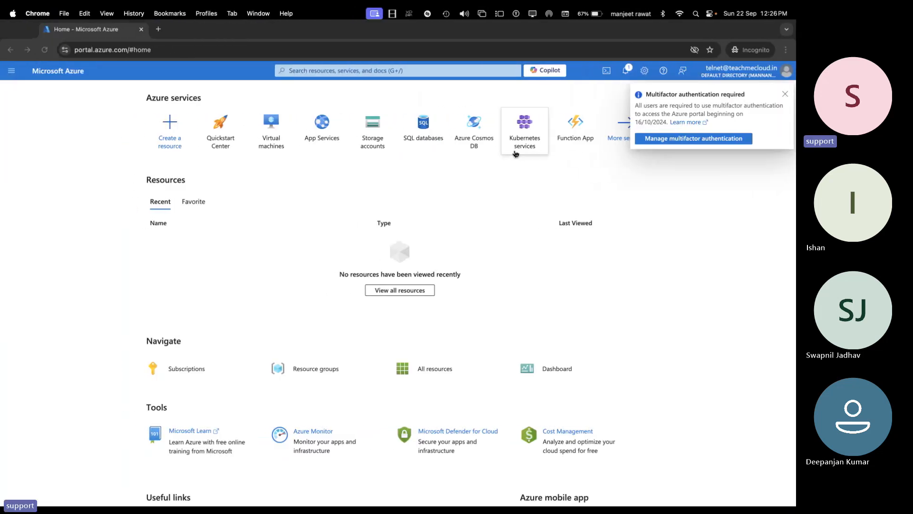
Copy the Domain VM's public IP address 52.165.236.61 from its Azure portal Connect page
key("ctrl+Right")
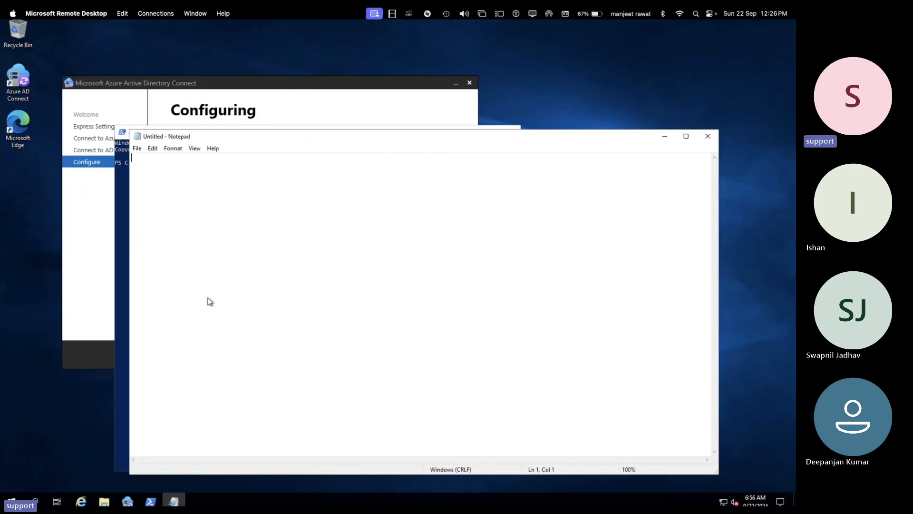
key("ctrl+Right")
key("ctrl+Right")
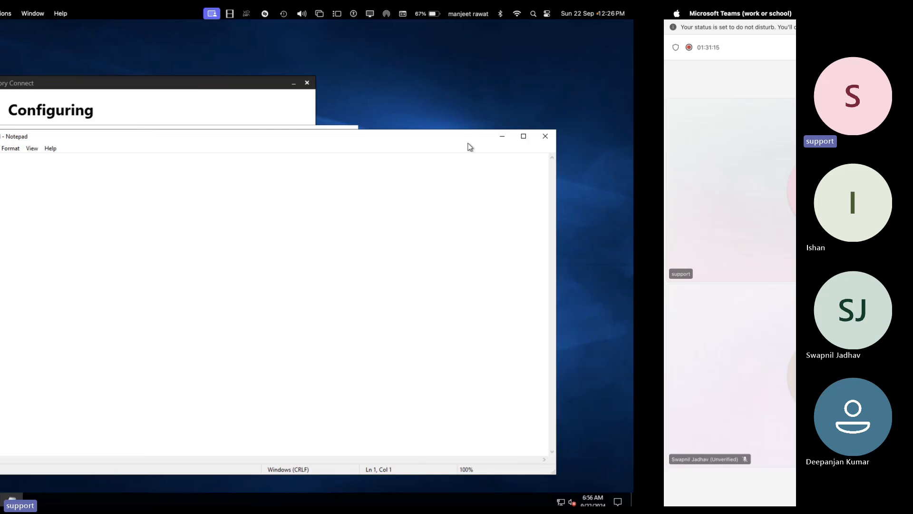
key("ctrl+Left")
key("ctrl+Left")
key("ctrl+Left")
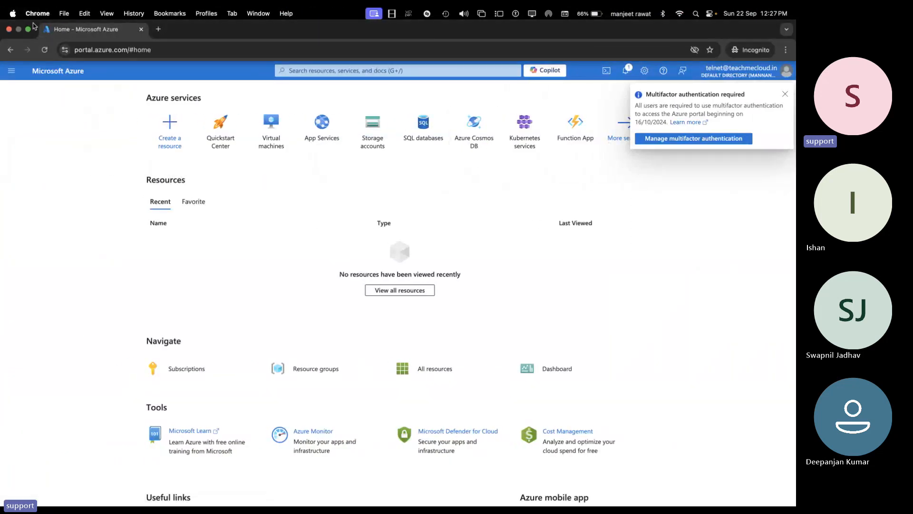
key("ctrl+Left")
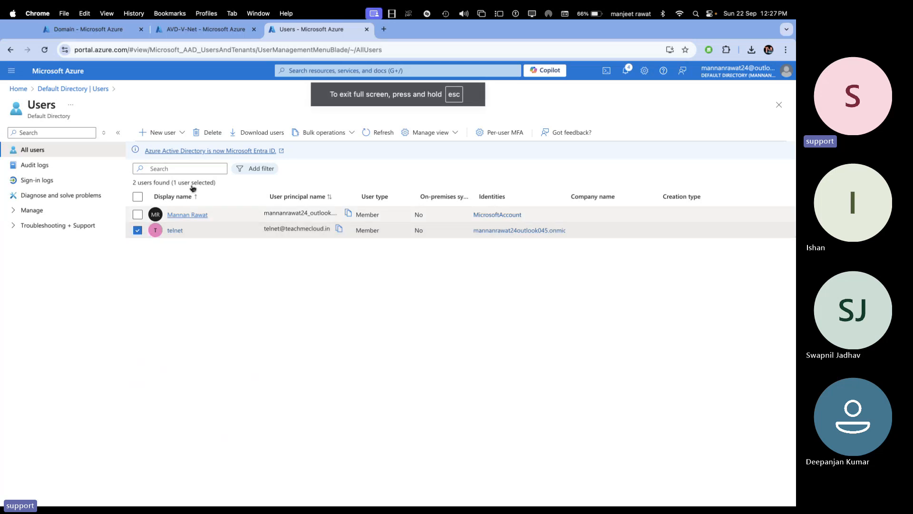
left_click(198, 29)
left_click(91, 29)
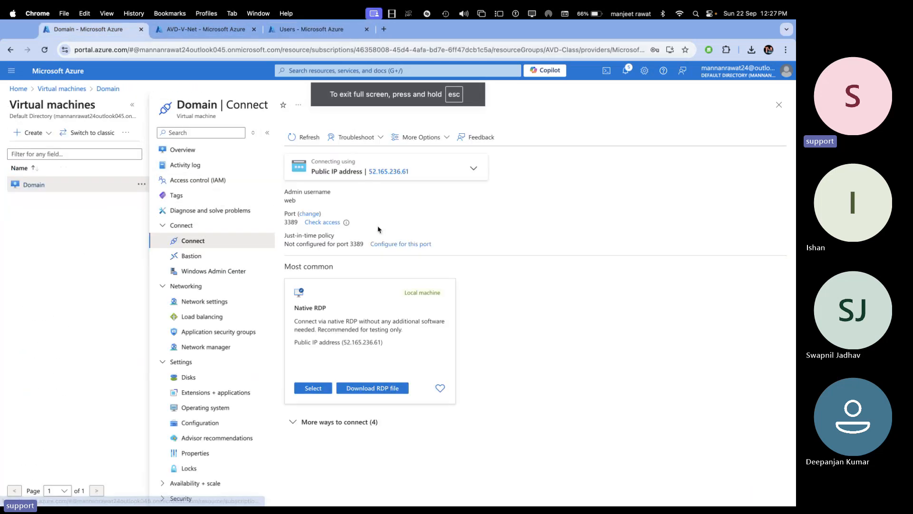
left_click(417, 172)
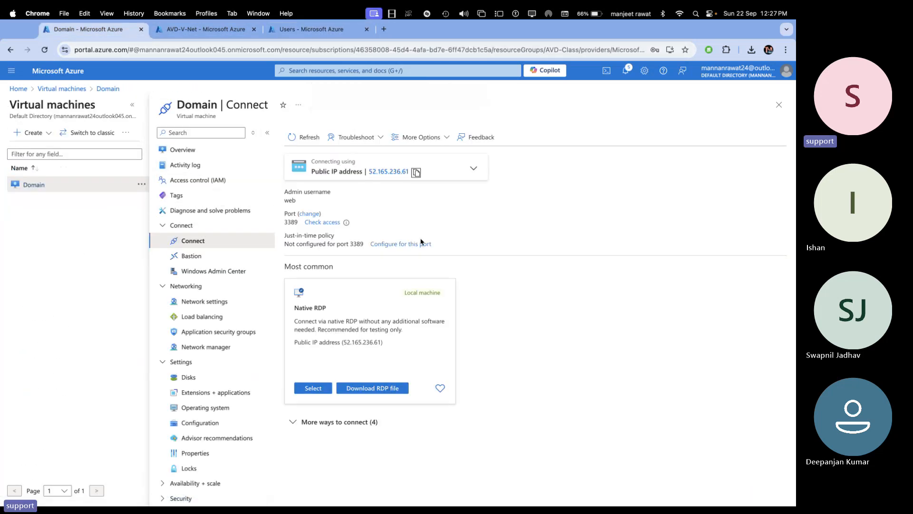
key("ctrl+Right")
key("ctrl+Right")
key("ctrl+Right")
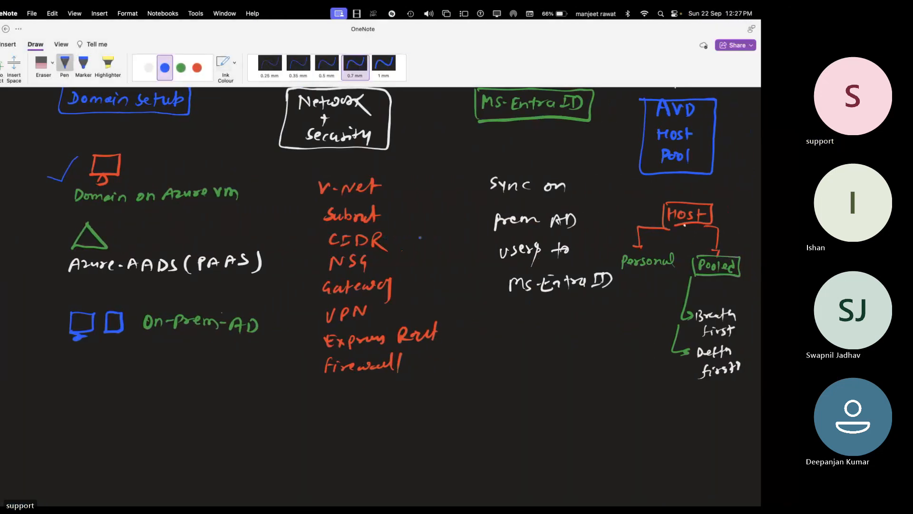
key("ctrl+Left")
key("ctrl+Left")
key("ctrl+Left")
Launch Remote Desktop Connection via mstsc, paste into the Computer field, then clear it again
key("ctrl+Right")
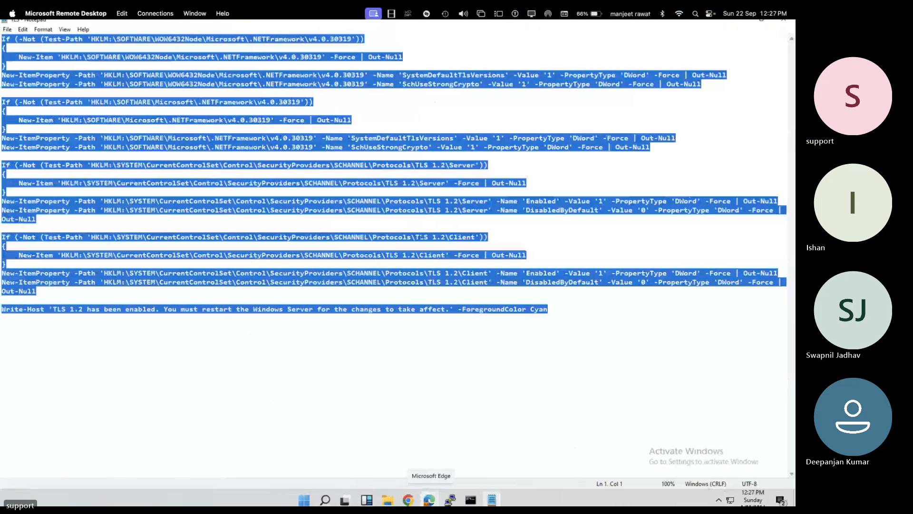
key("super+r")
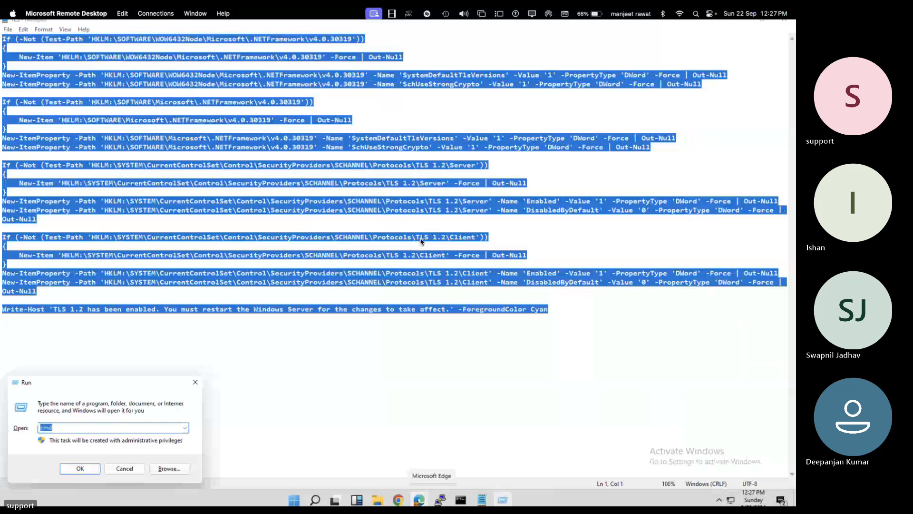
type("mstsc")
key("Return")
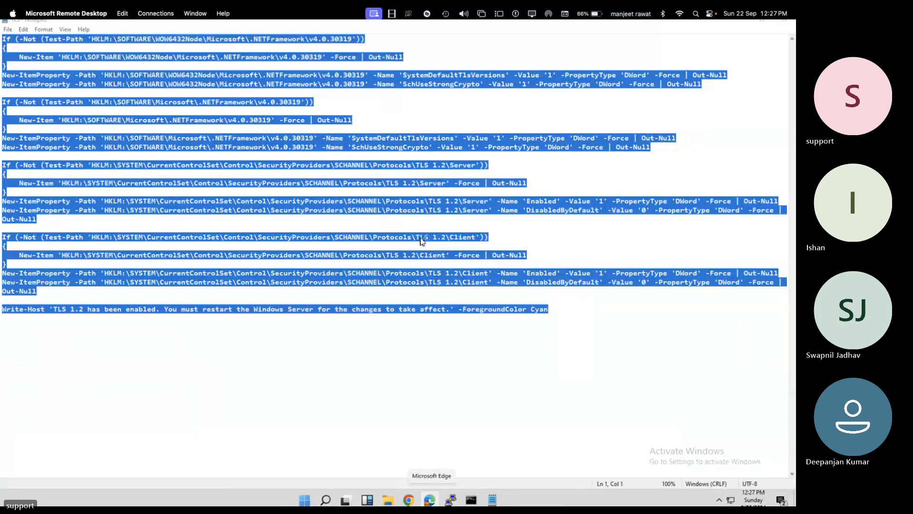
key("ctrl+v")
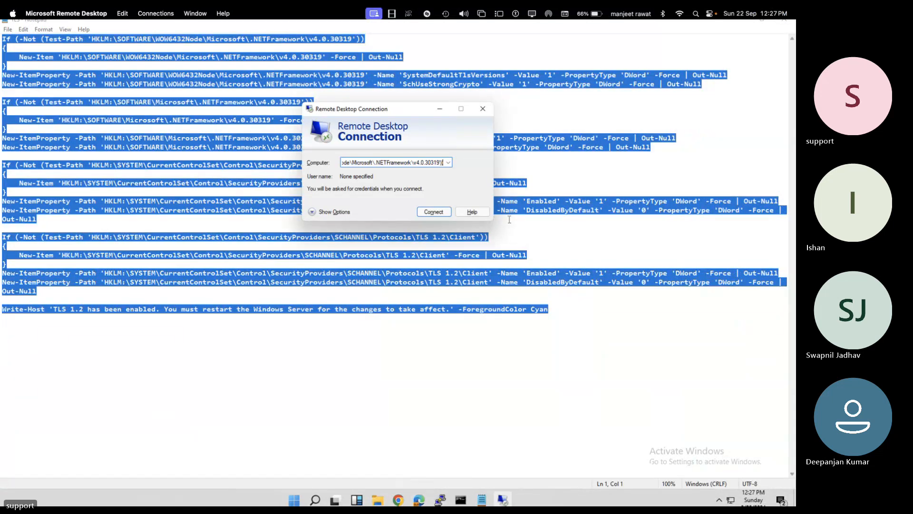
key("ctrl+a")
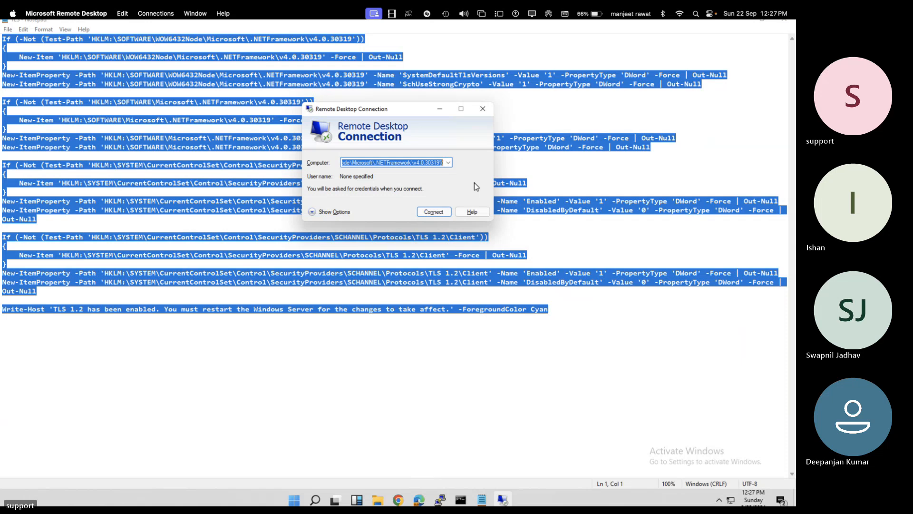
key("BackSpace")
key("ctrl+Left")
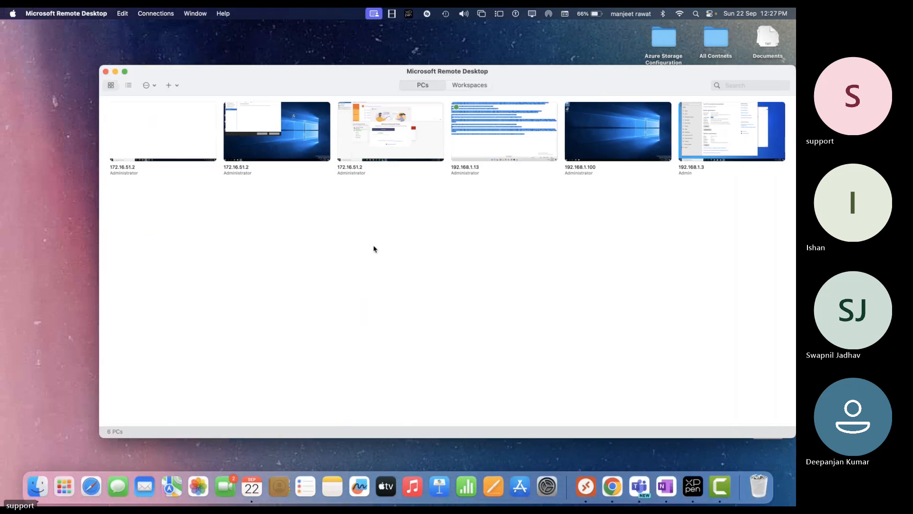
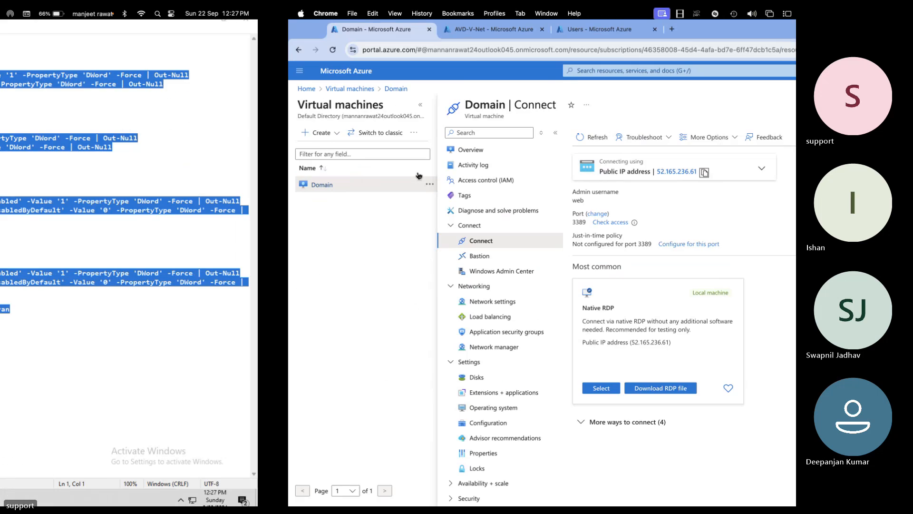
Replace the pasted text with 52.165.236.61 as the computer and start connecting
key("ctrl+v")
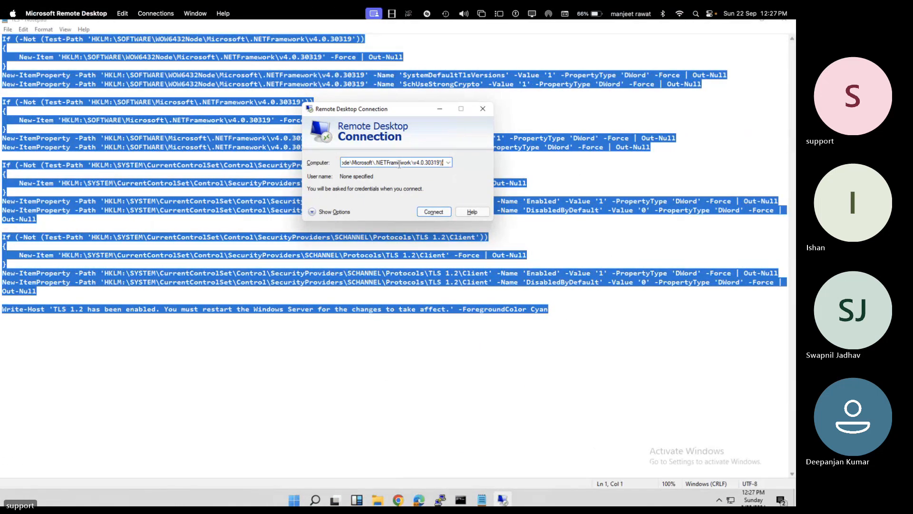
key("ctrl+a")
key("BackSpace")
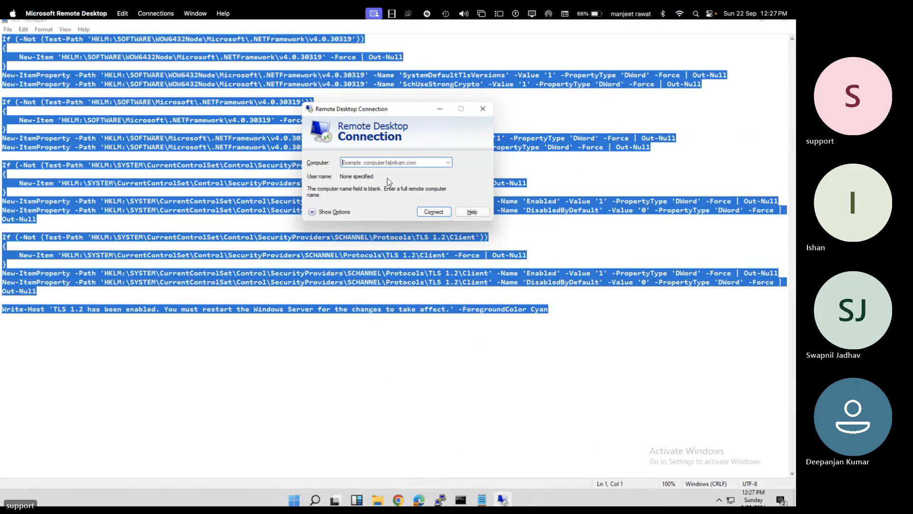
key("ctrl+Right")
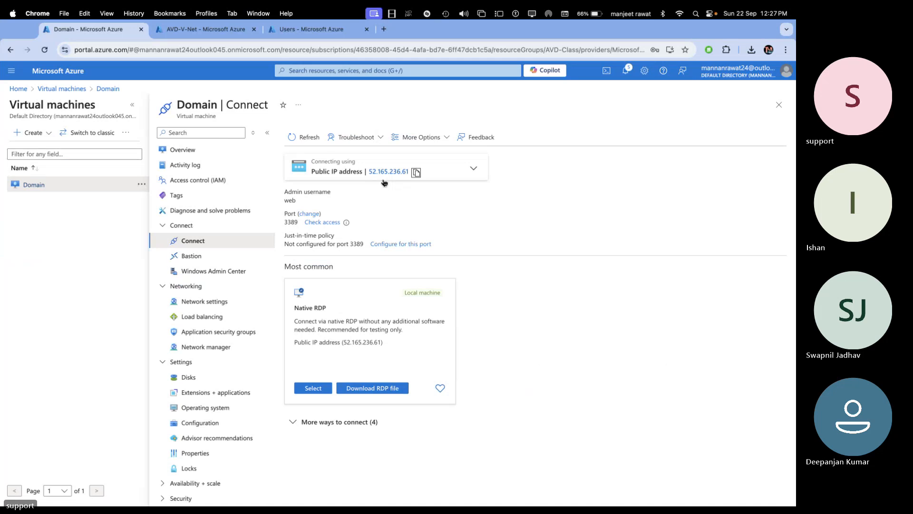
key("ctrl+Left")
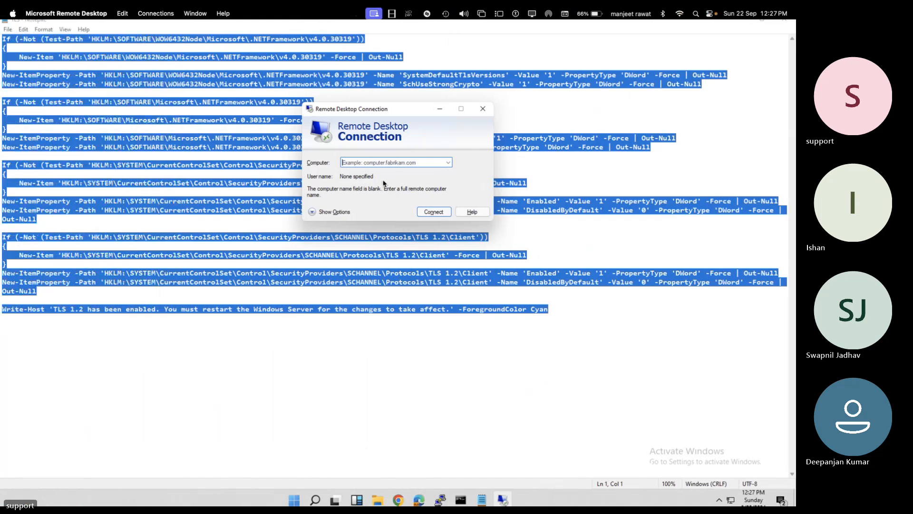
type("52.165.236.")
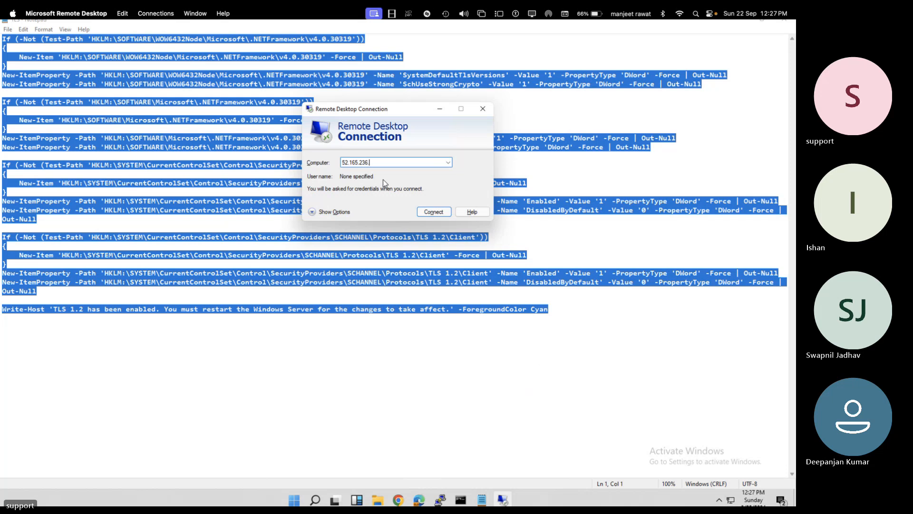
key("ctrl+Right")
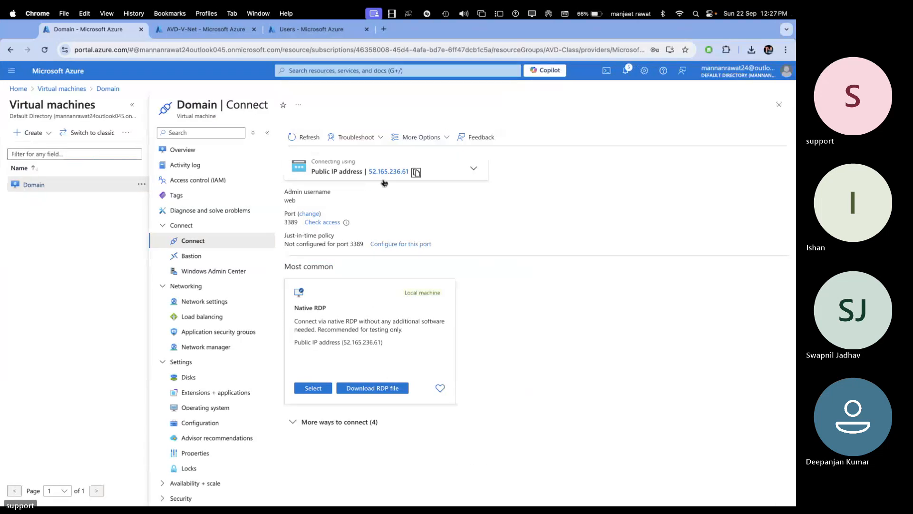
key("ctrl+Left")
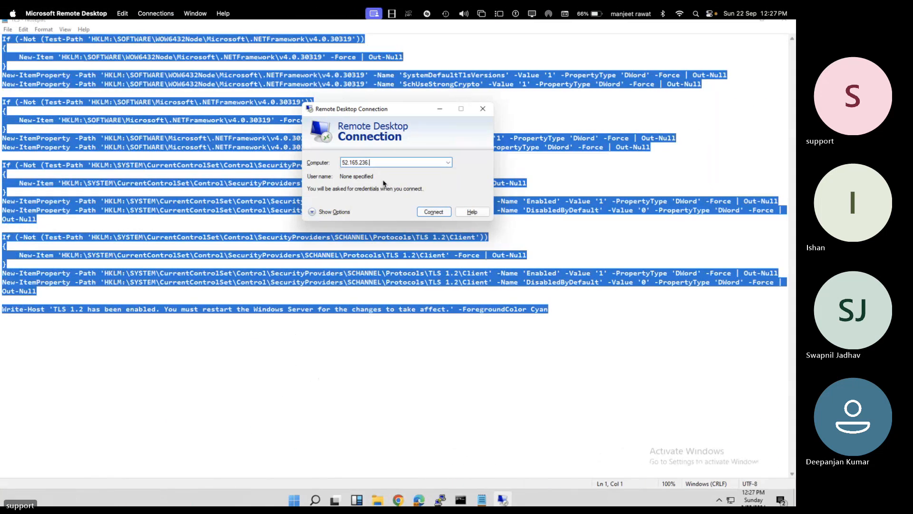
type("61")
key("Return")
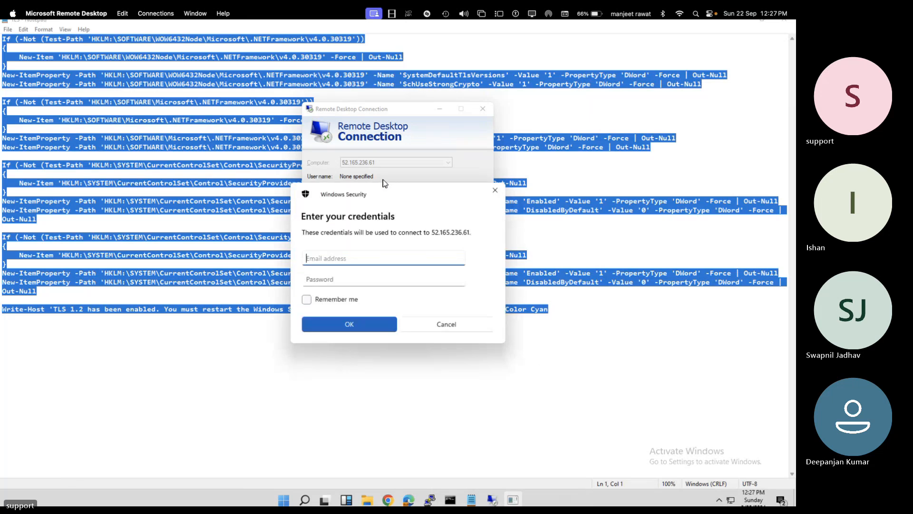
Sign in to the VM with the admin username and password
type("web")
key("Tab")
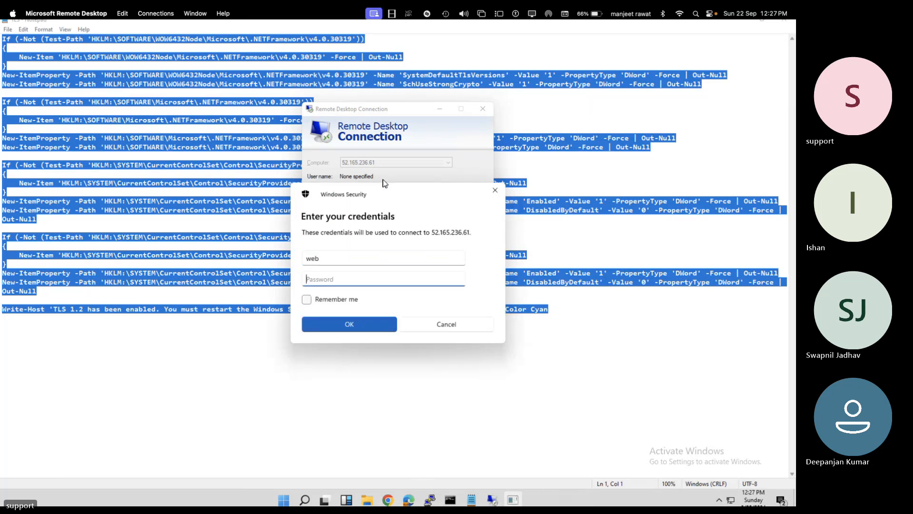
type("*******")
key("Return")
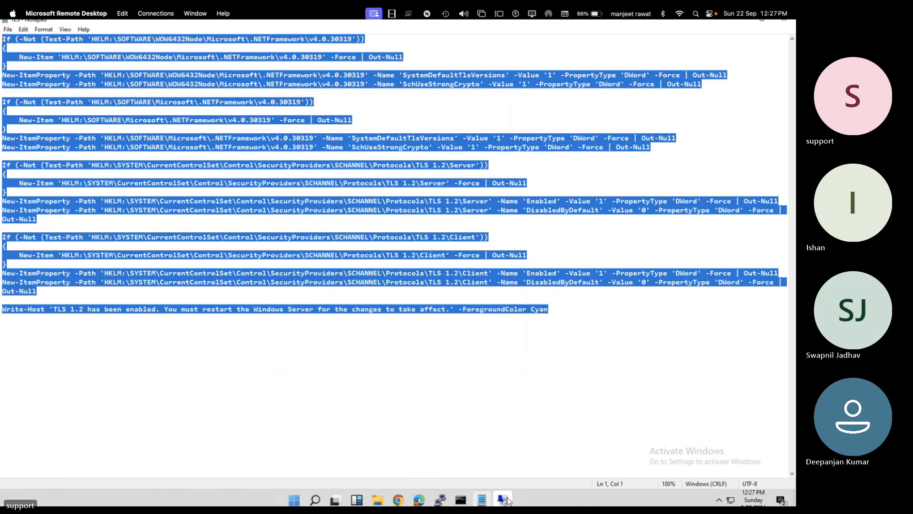
Accept the certificate warning, dismiss the disconnect notice, and paste the TLS script into Notepad
left_click(427, 244)
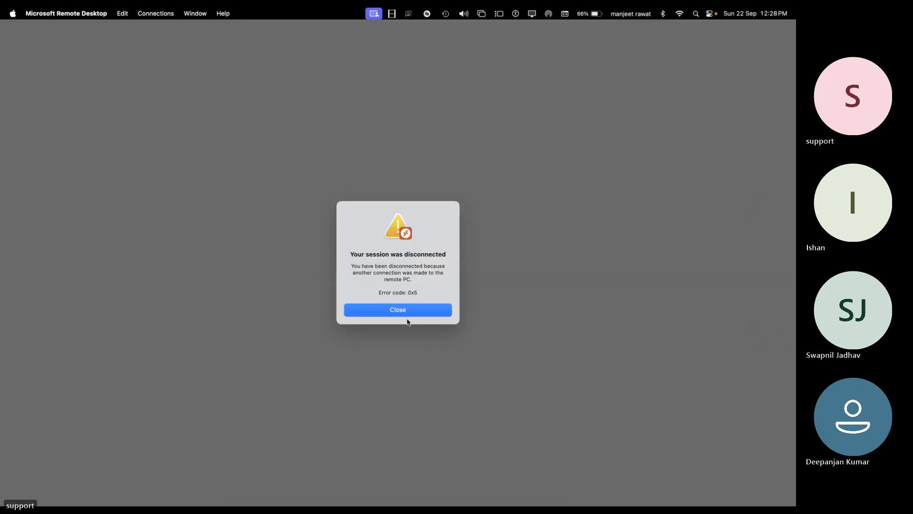
left_click(413, 313)
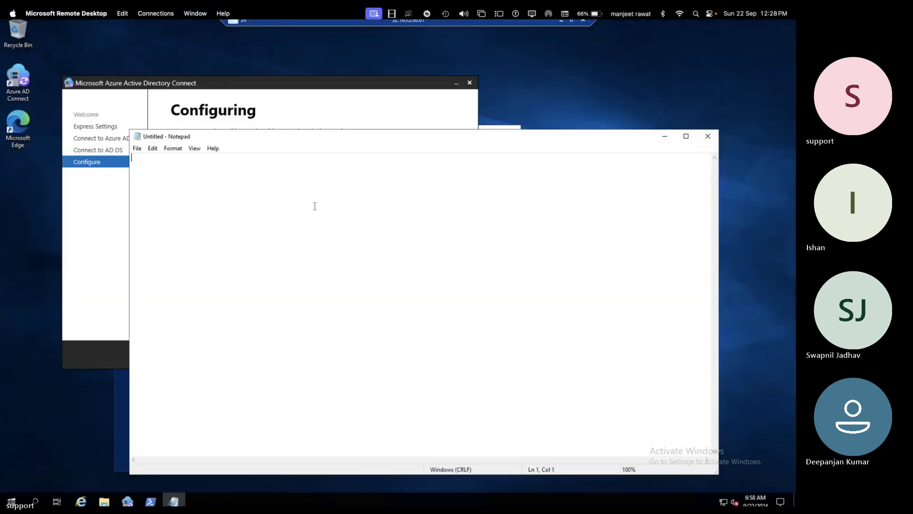
right_click(228, 205)
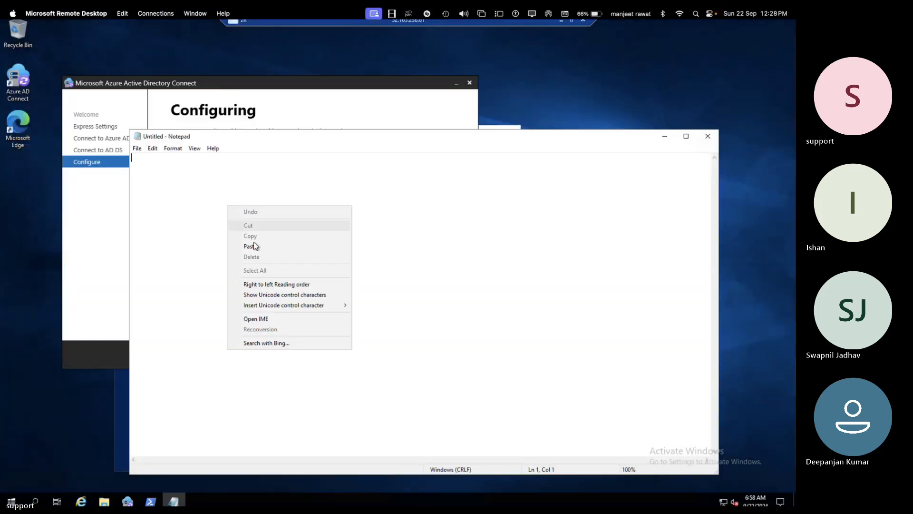
left_click(256, 247)
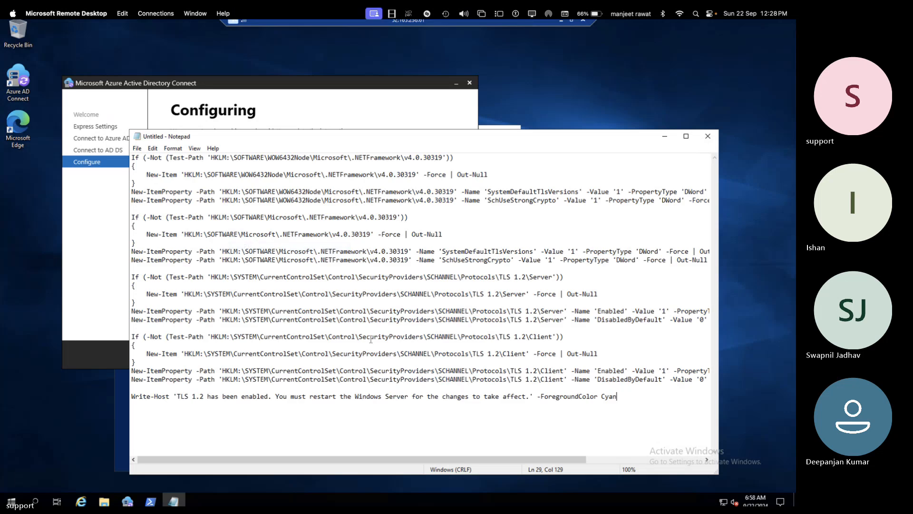
Copy the whole TLS 1.2 script and paste it into an administrator PowerShell to run it
left_click_drag(622, 399, 99, 65)
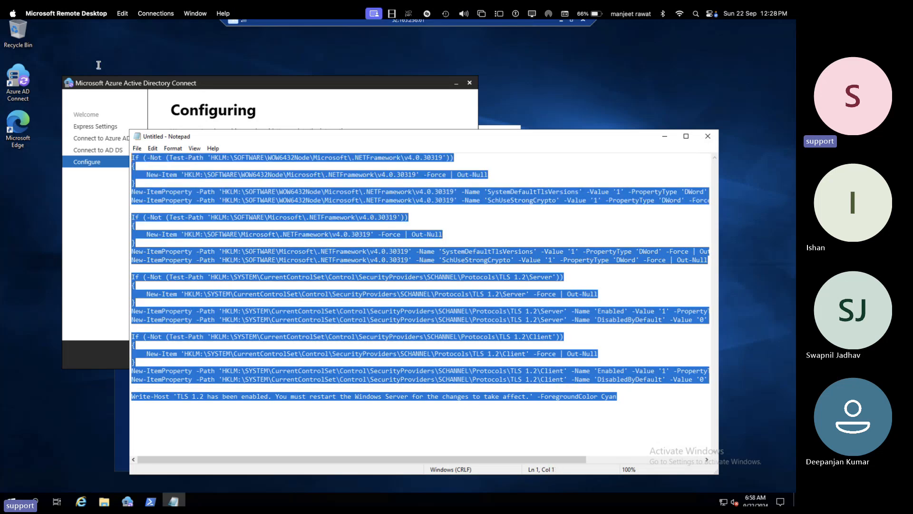
right_click(232, 193)
left_click(255, 224)
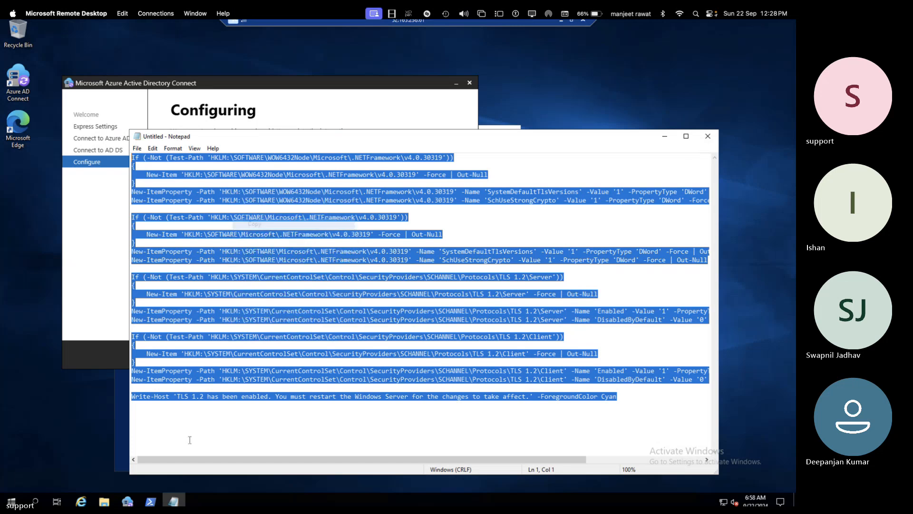
left_click(152, 502)
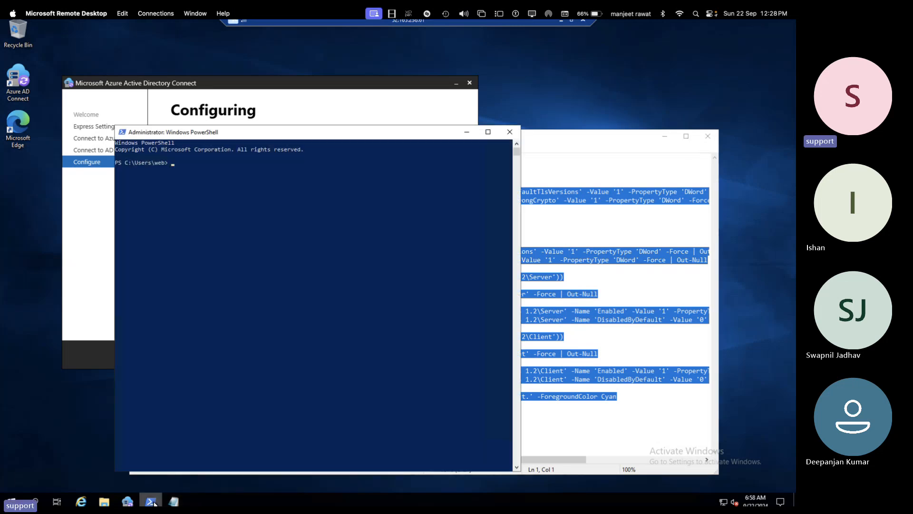
right_click(200, 270)
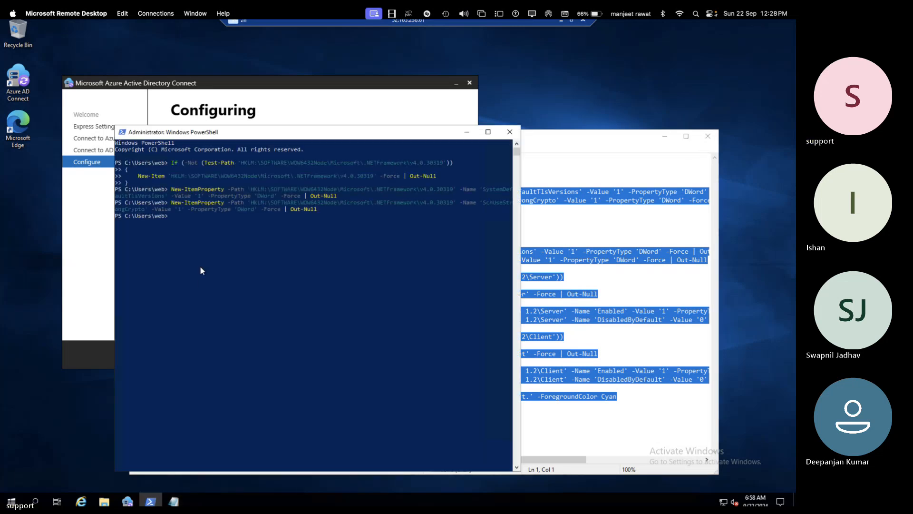
left_click(561, 149)
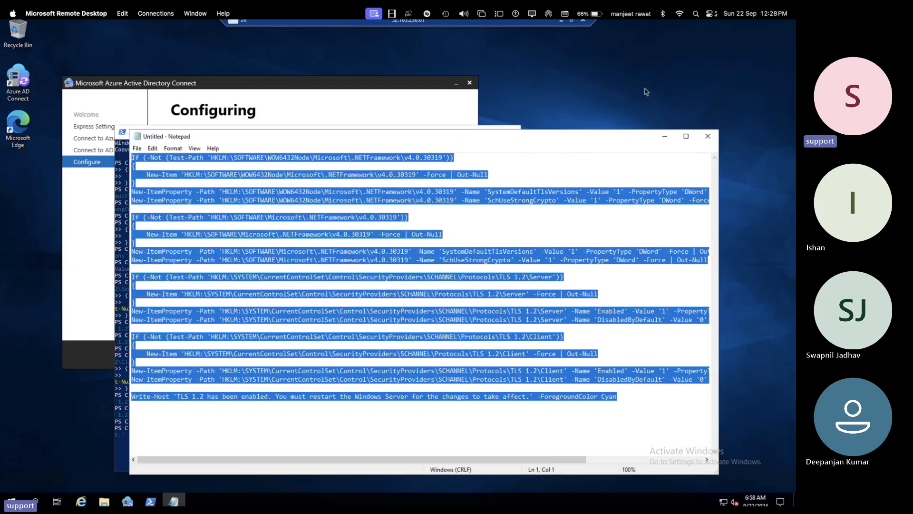
key("ctrl+Right")
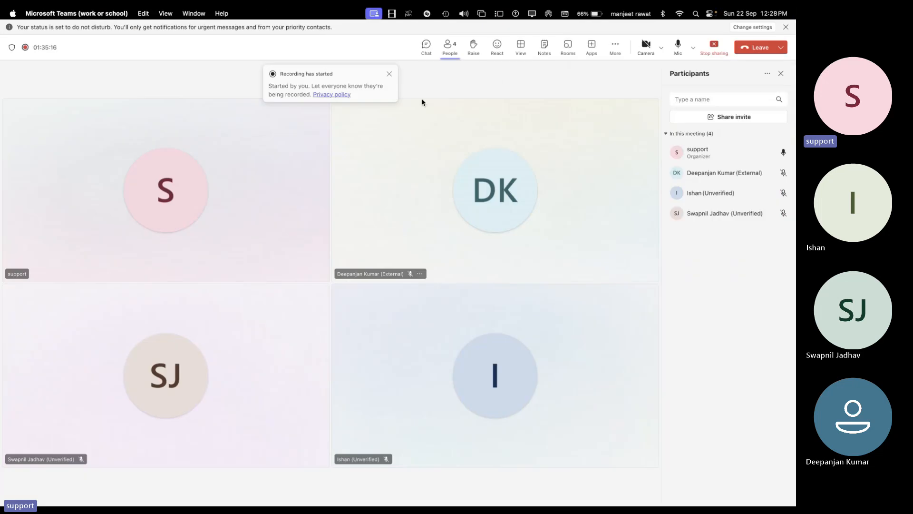
Switch the Teams meeting panel to chat, briefly paste and delete the IP, then return to Remote Desktop
left_click(427, 48)
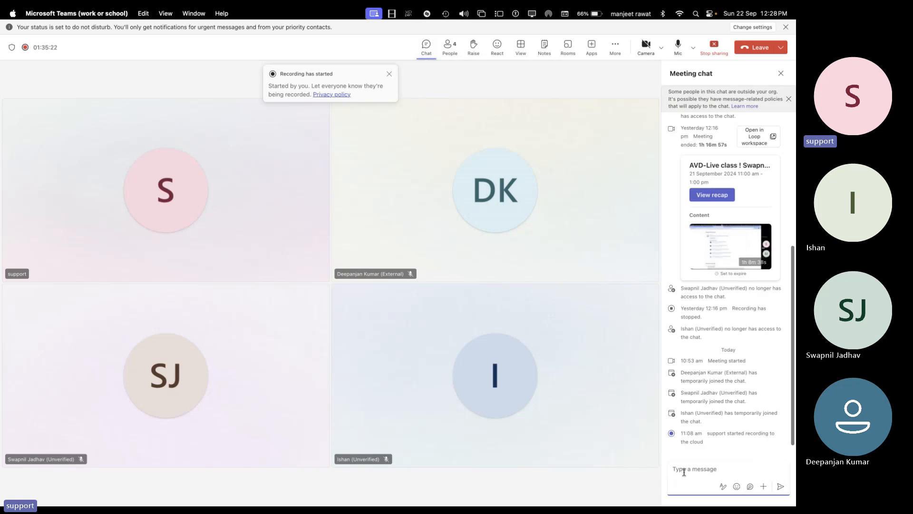
key("super+v")
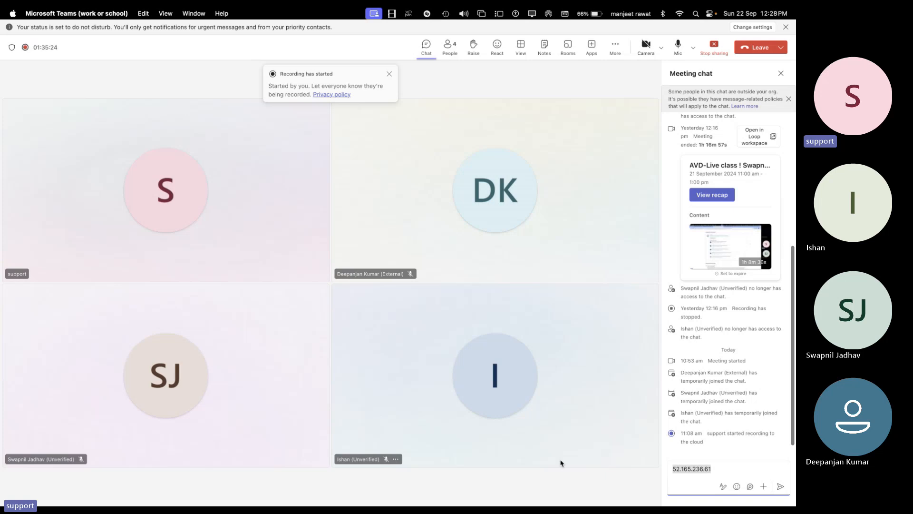
key("BackSpace")
key("super+Tab")
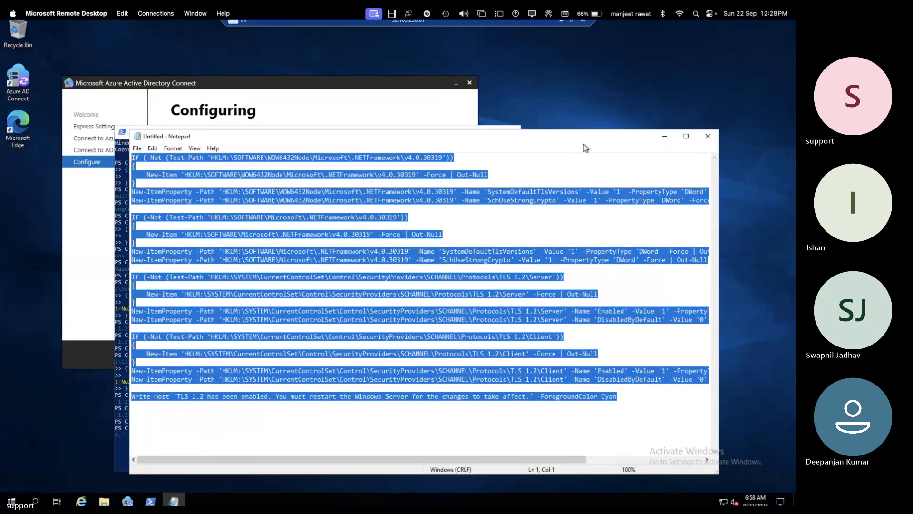
Close Notepad without saving the TLS script
left_click_drag(523, 136, 496, 221)
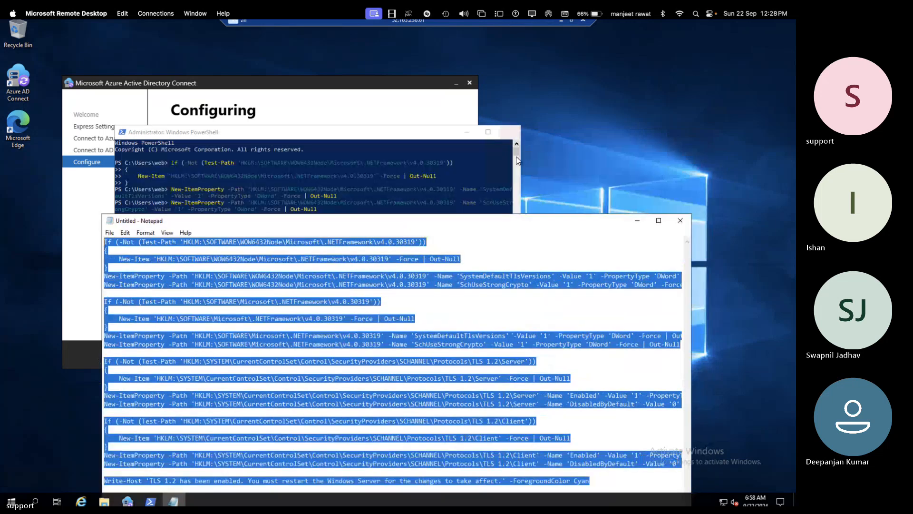
left_click(685, 222)
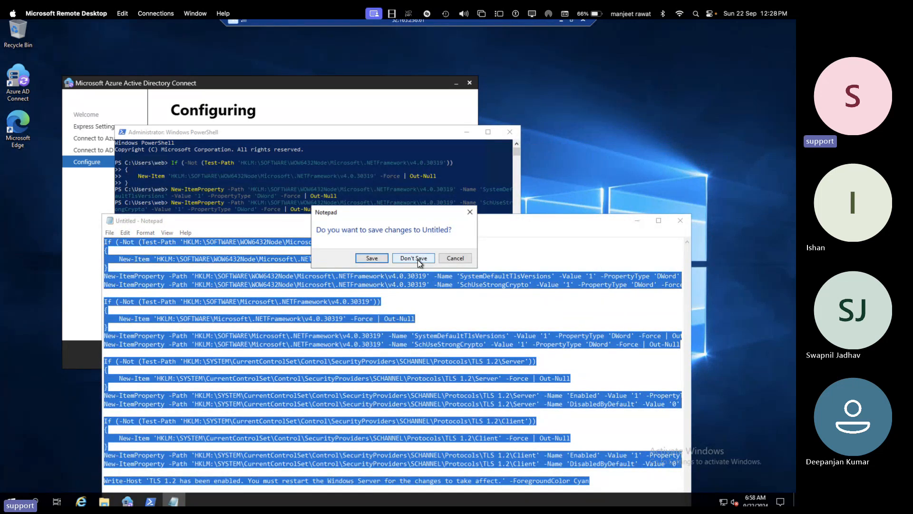
left_click(417, 260)
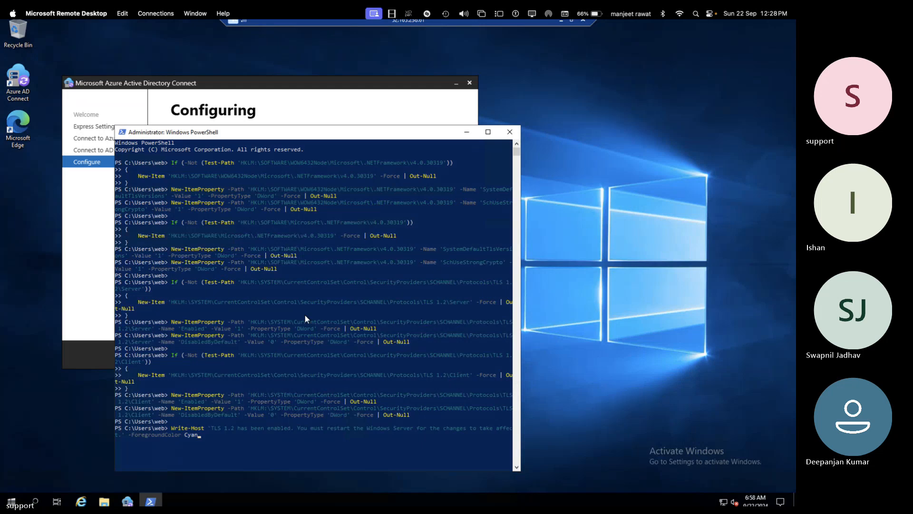
Review the TLS 1.2 output in PowerShell, then close the console
left_click_drag(414, 133, 416, 58)
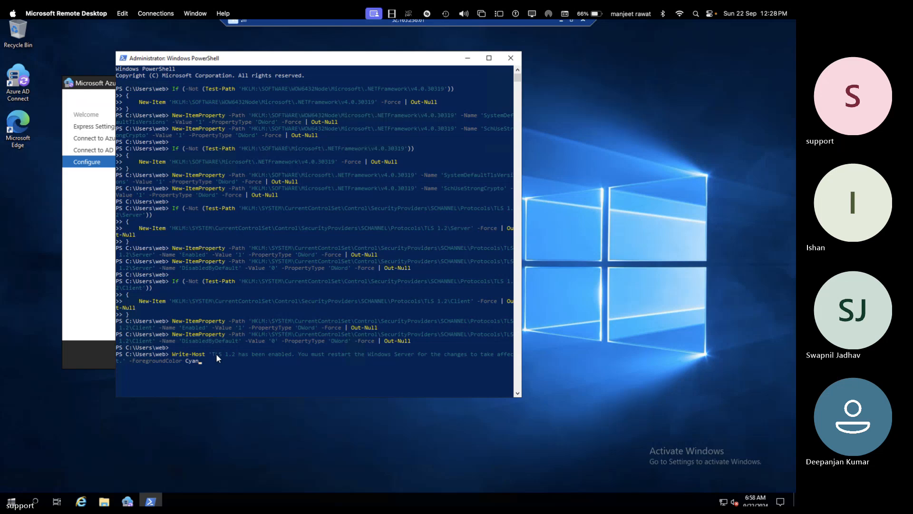
left_click_drag(213, 354, 296, 369)
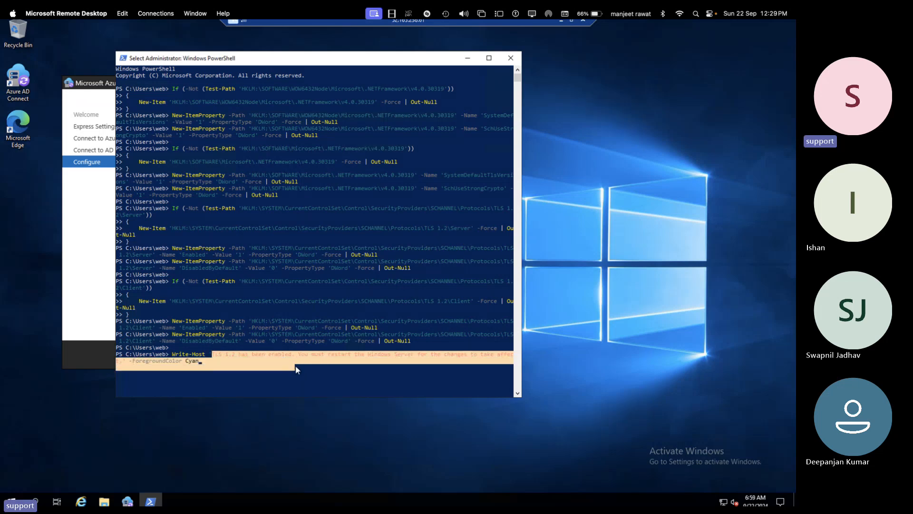
left_click(367, 387)
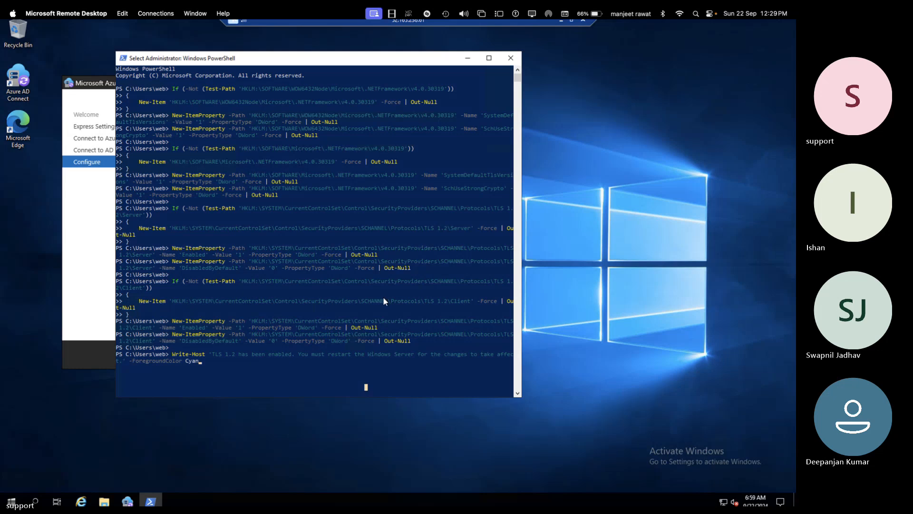
left_click(510, 59)
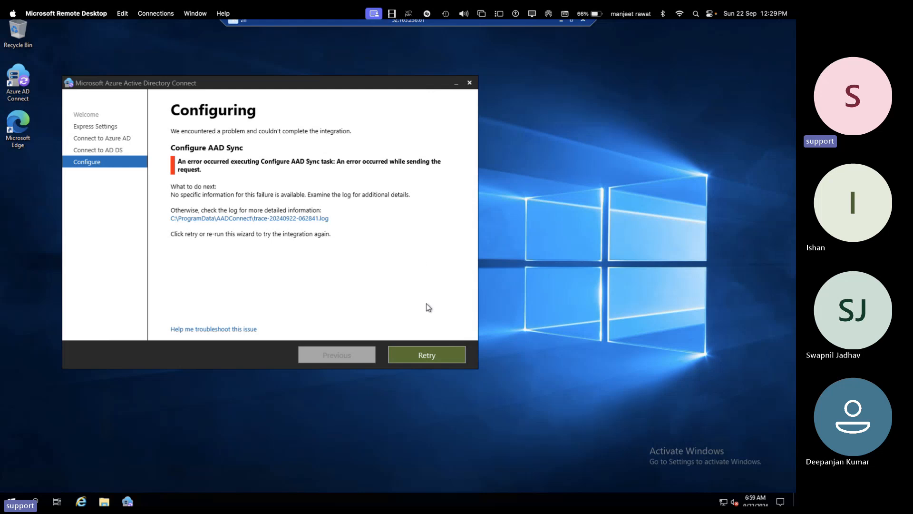
Retry Azure AD Connect until configuration completes, then open the Azure portal Users list in Chrome
left_click(426, 355)
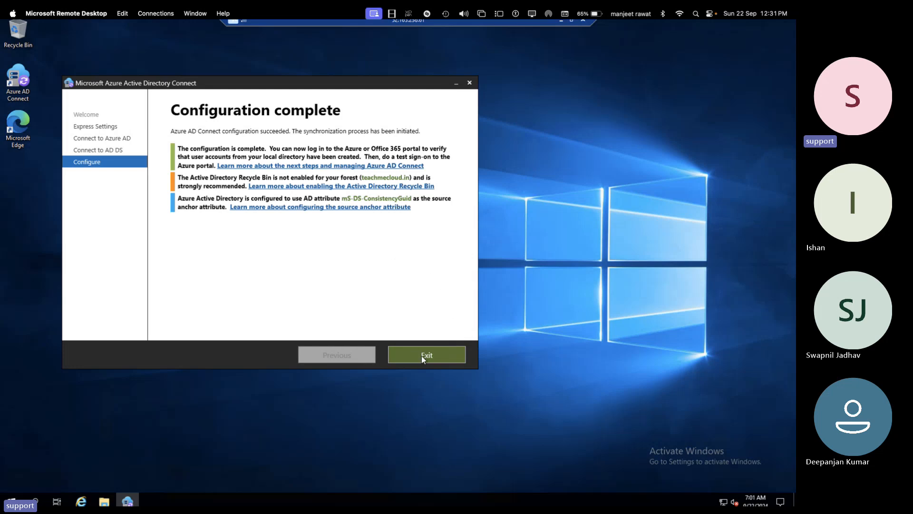
key("ctrl+Left")
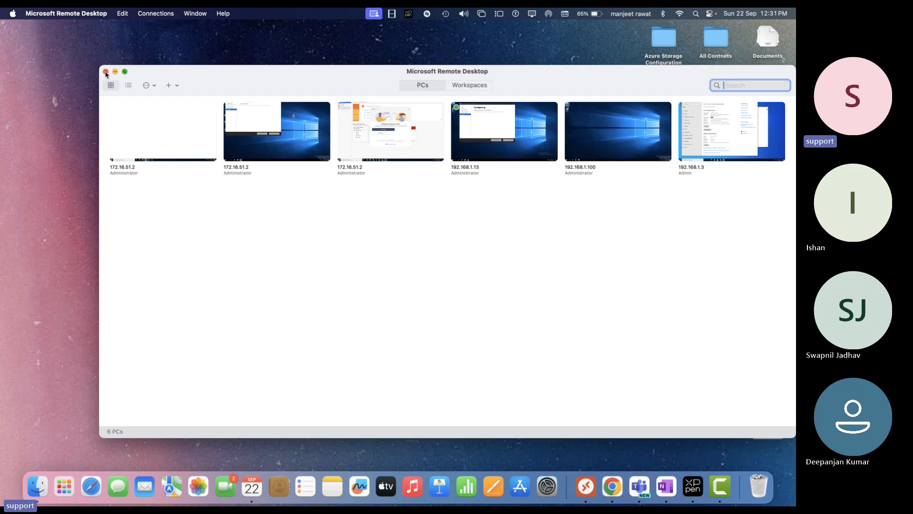
key("ctrl+Right")
key("ctrl+Right")
key("ctrl+Right")
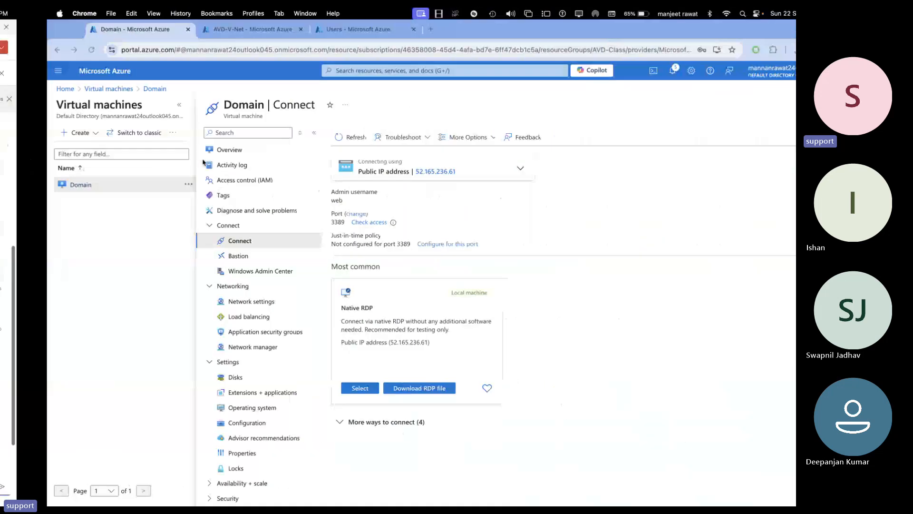
left_click(301, 29)
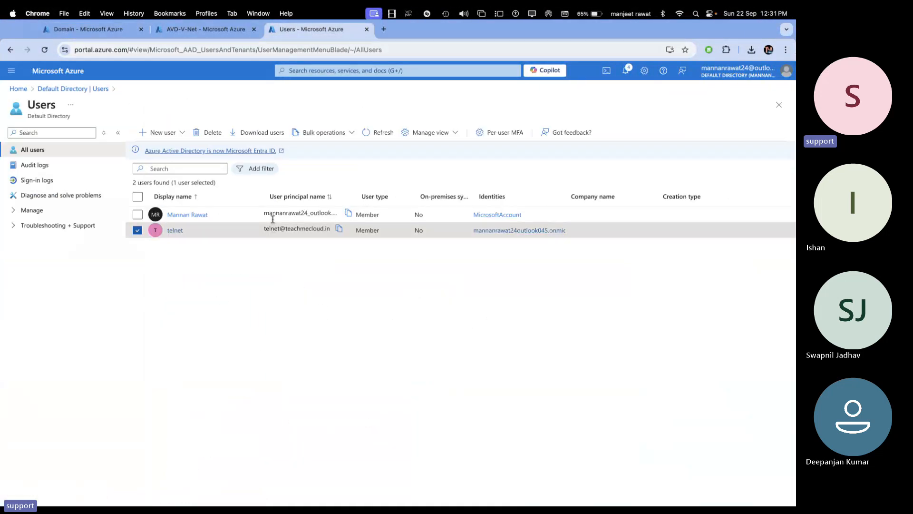
Refresh the Users list repeatedly until the synced on-premises accounts appear, totalling 6 users
left_click(384, 132)
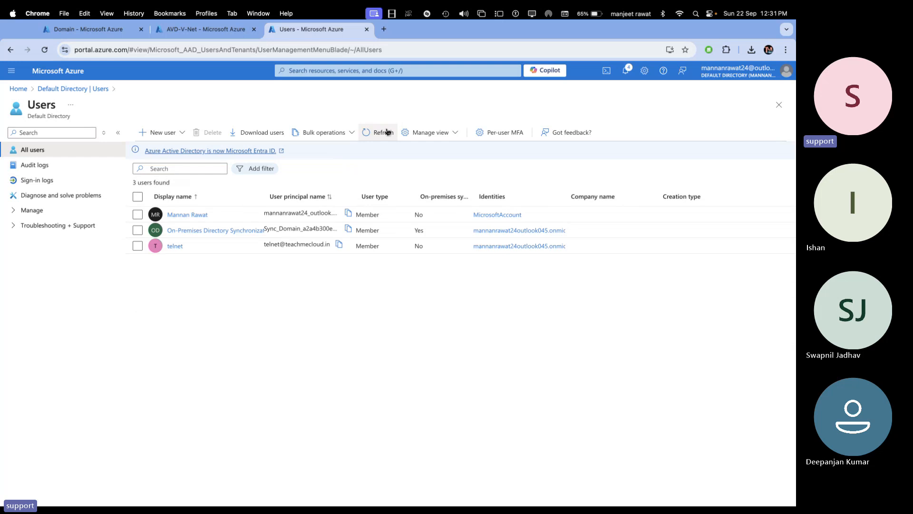
left_click(386, 132)
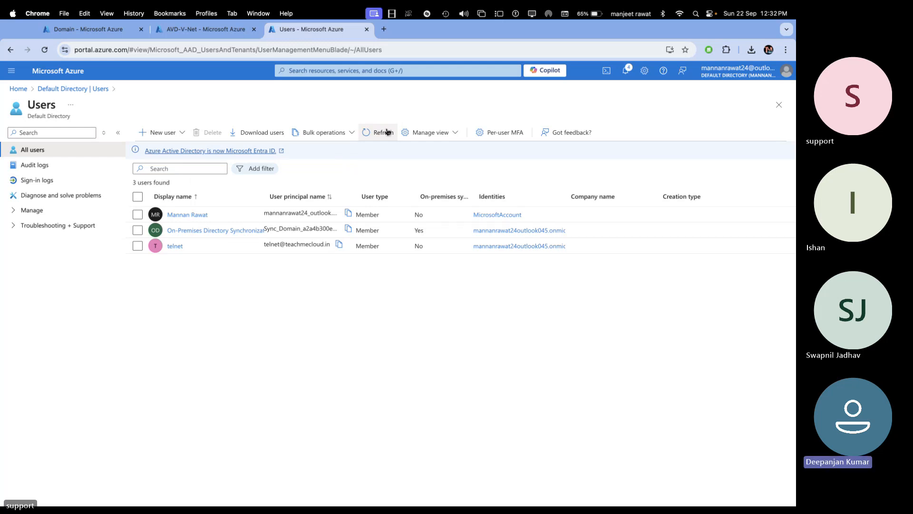
left_click(387, 132)
left_click(387, 132)
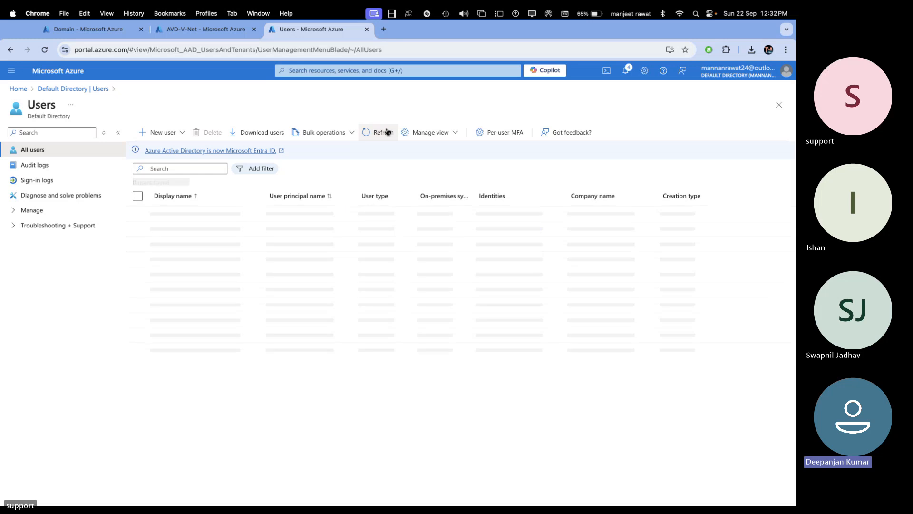
left_click(387, 132)
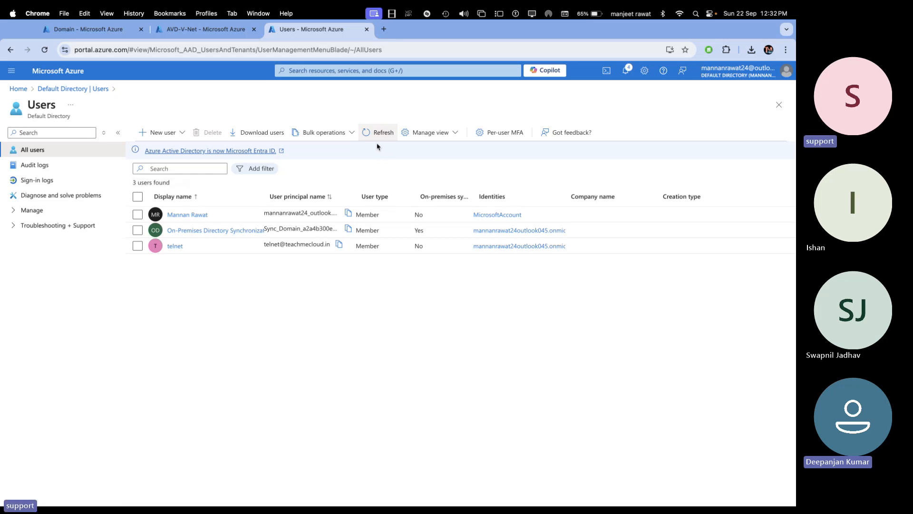
left_click(378, 133)
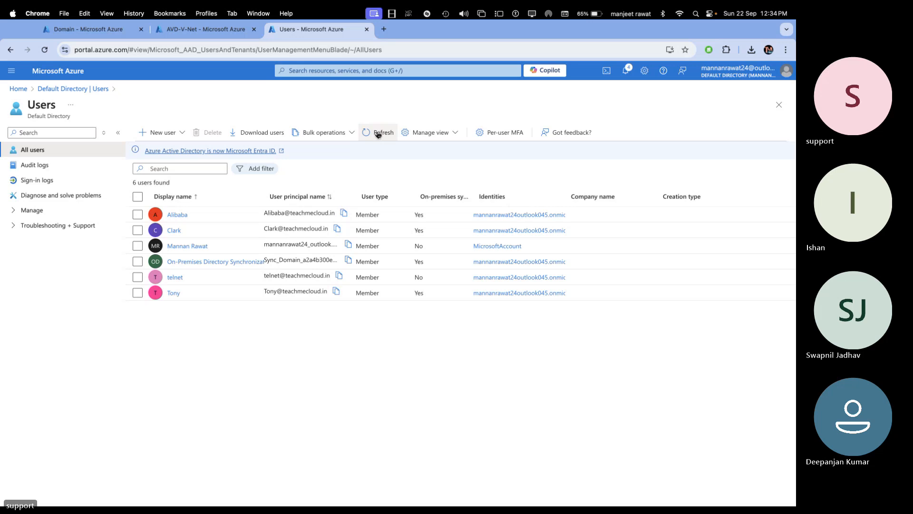
left_click(379, 133)
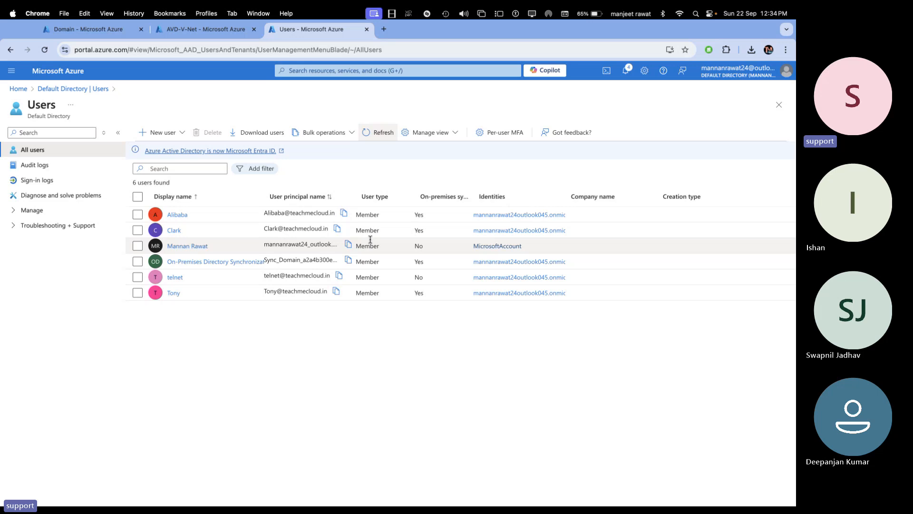
Open Azure Virtual Desktop via the portal search and start creating a host pool
left_click(340, 70)
type("avd")
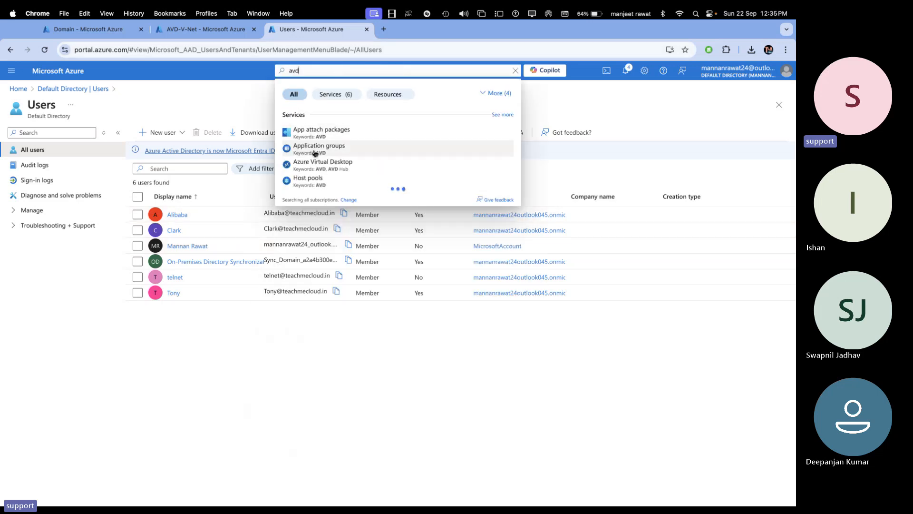
left_click(310, 164)
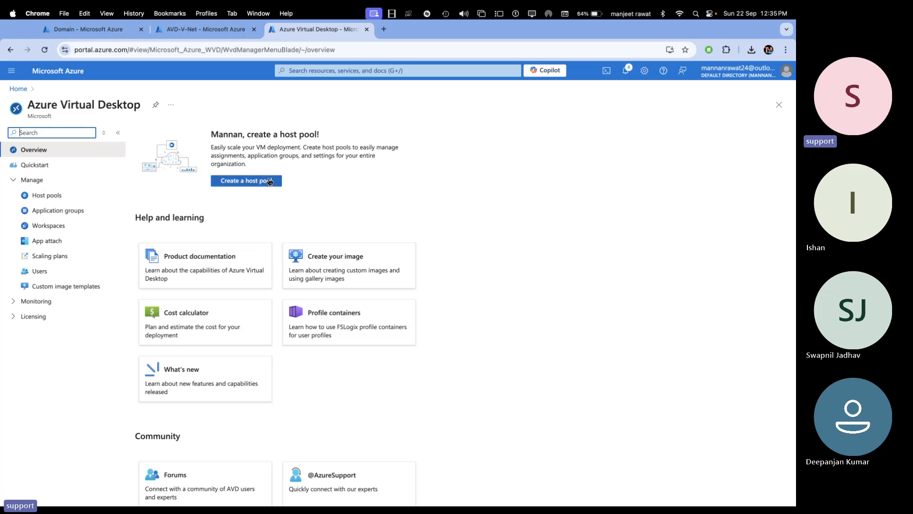
left_click(267, 181)
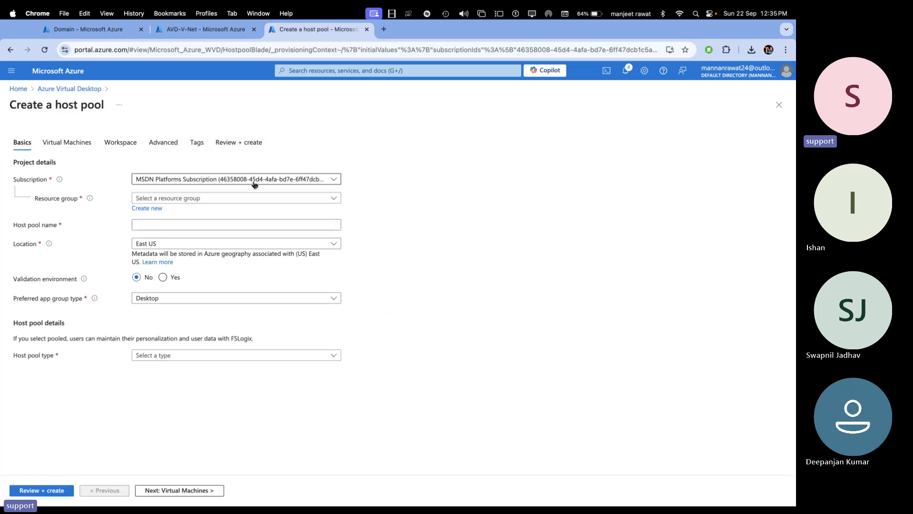
Put host pool Class-Pool in resource group AVD-Class, located in Central US
left_click(234, 198)
left_click(184, 230)
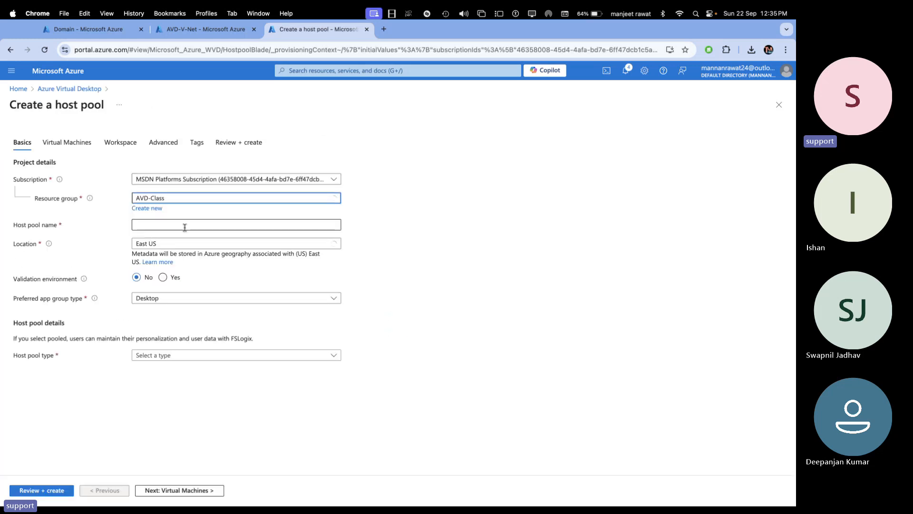
left_click(176, 224)
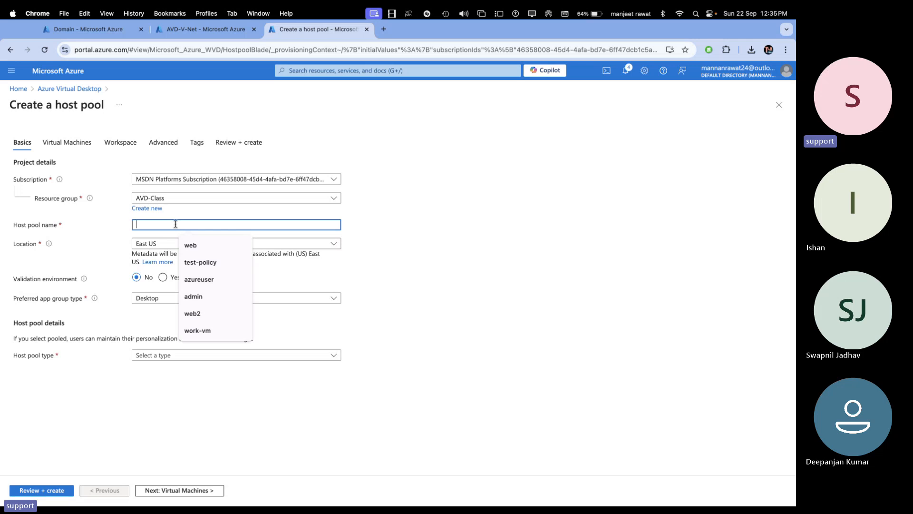
type("Class-")
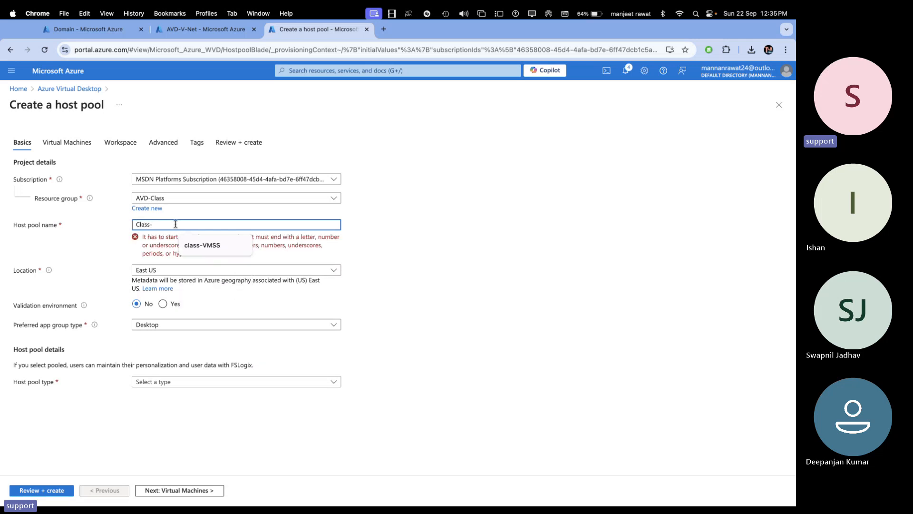
type("Pool")
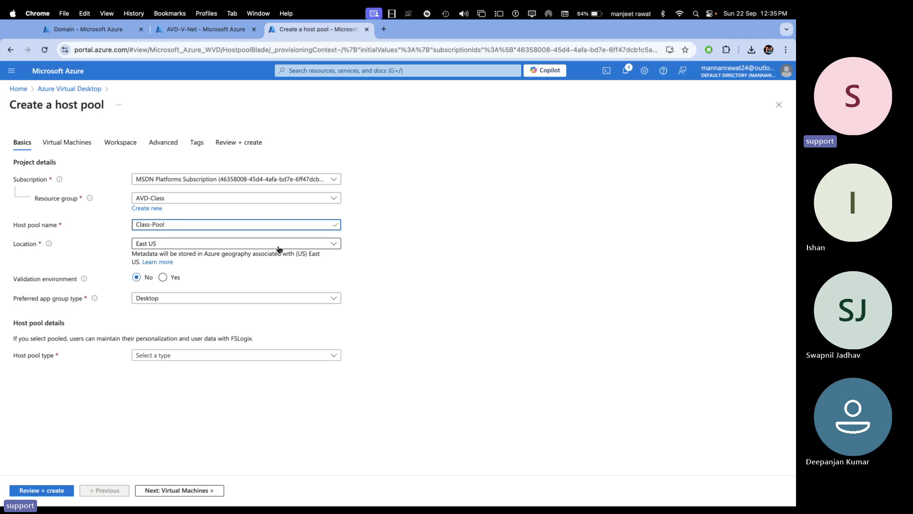
left_click(219, 244)
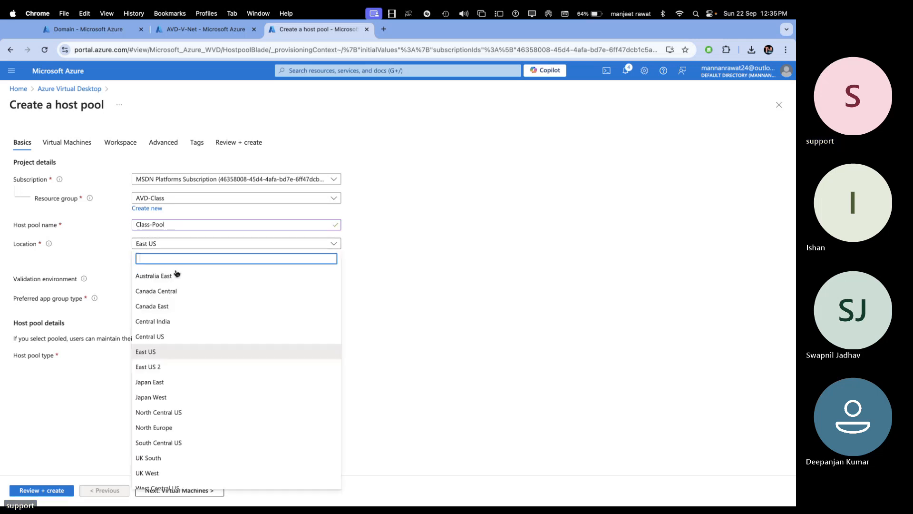
left_click(158, 337)
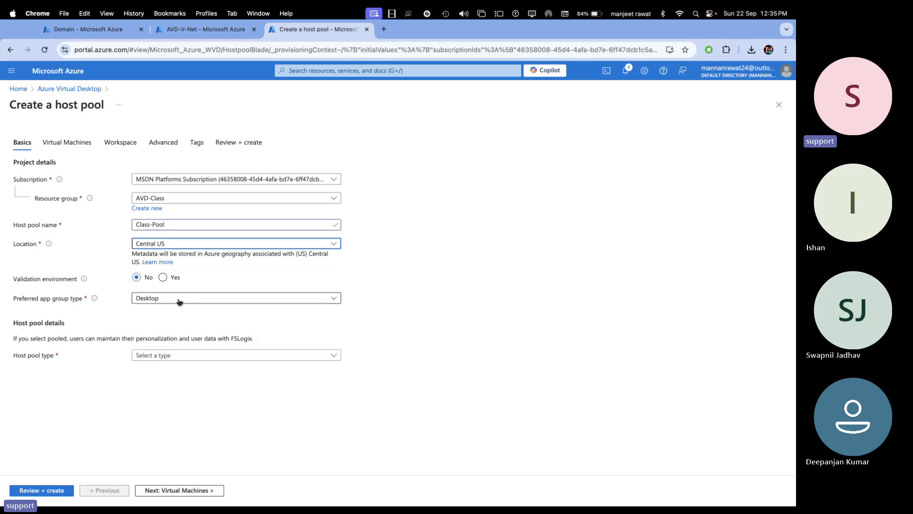
Set the host pool type to Pooled, keep Breadth-first, and set max session limit 3
left_click(180, 356)
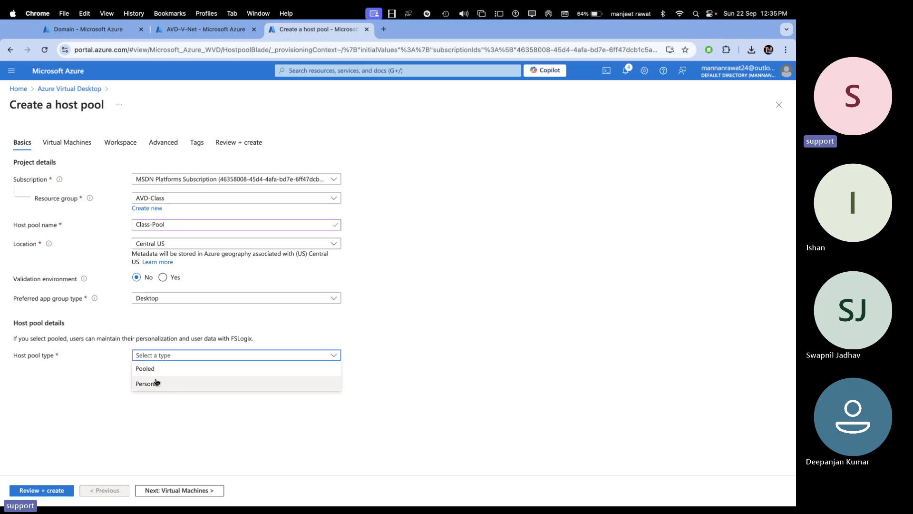
left_click(161, 370)
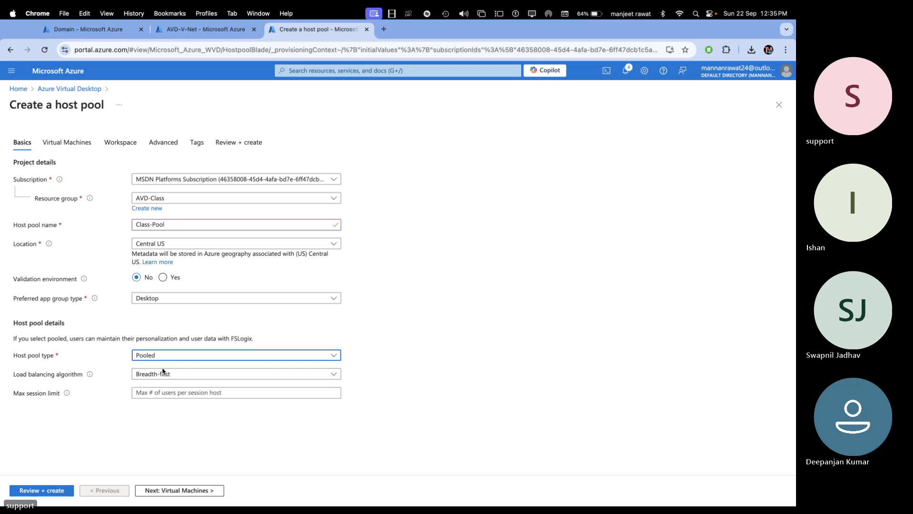
left_click(173, 373)
left_click(175, 379)
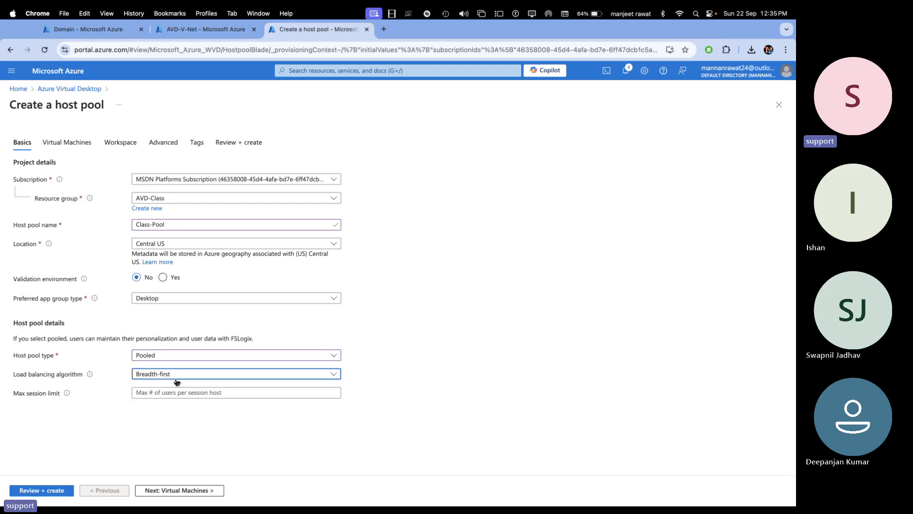
left_click(189, 391)
type("3")
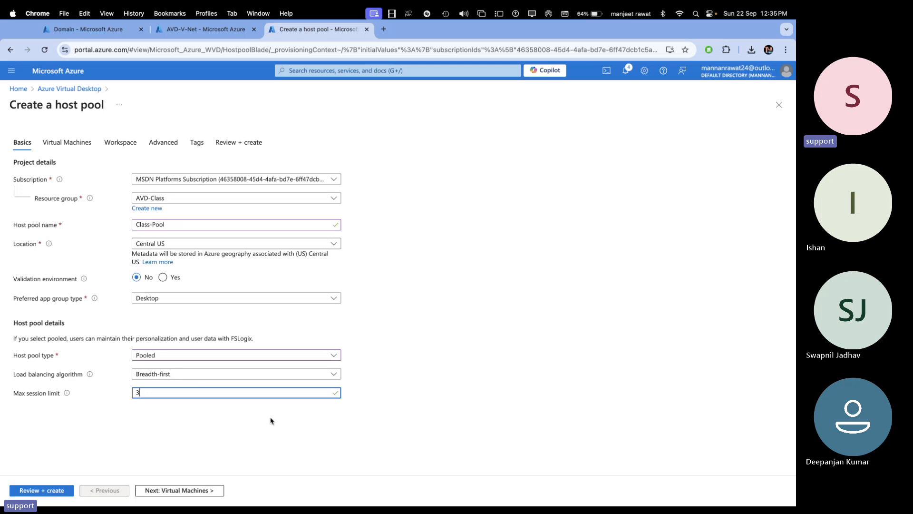
On the Virtual Machines page, choose to add VMs with name prefix class
left_click(149, 495)
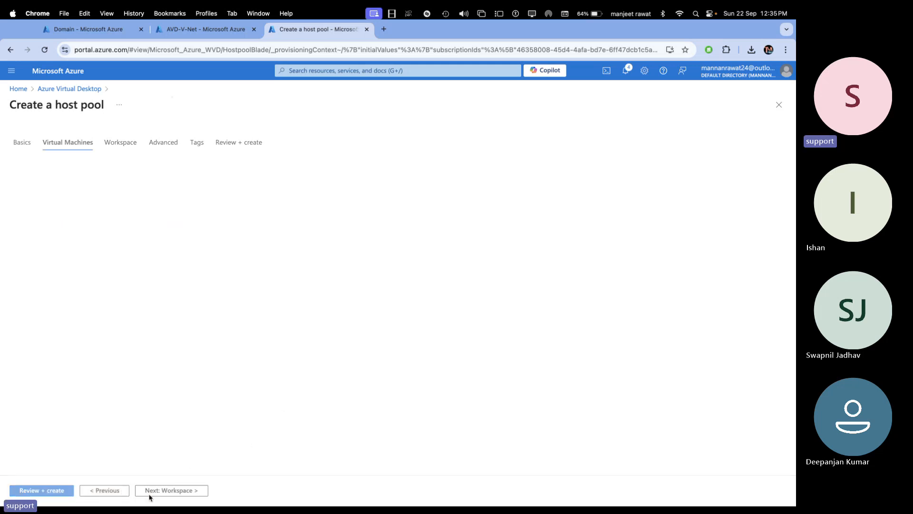
left_click(139, 212)
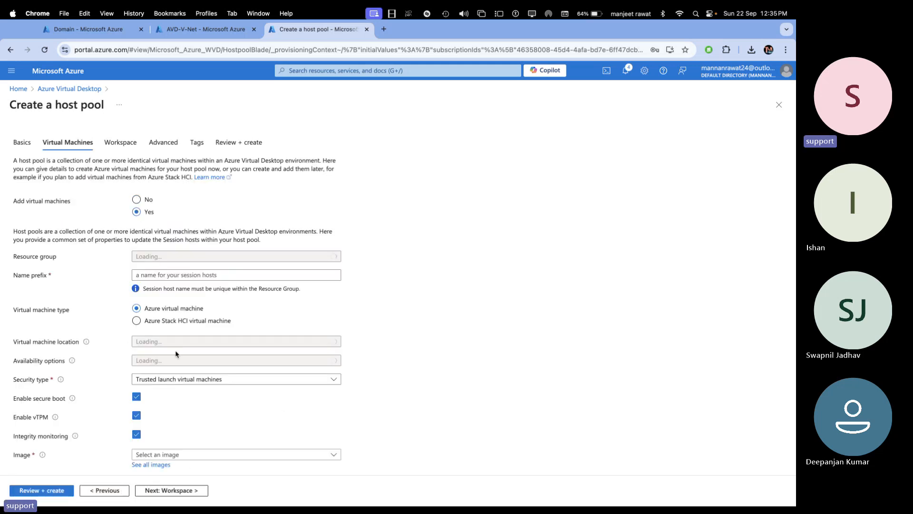
left_click(179, 275)
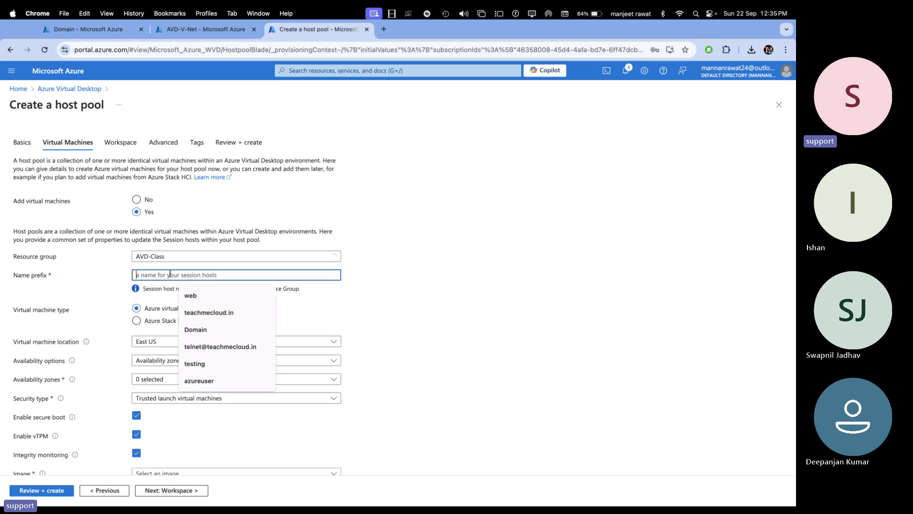
type("class")
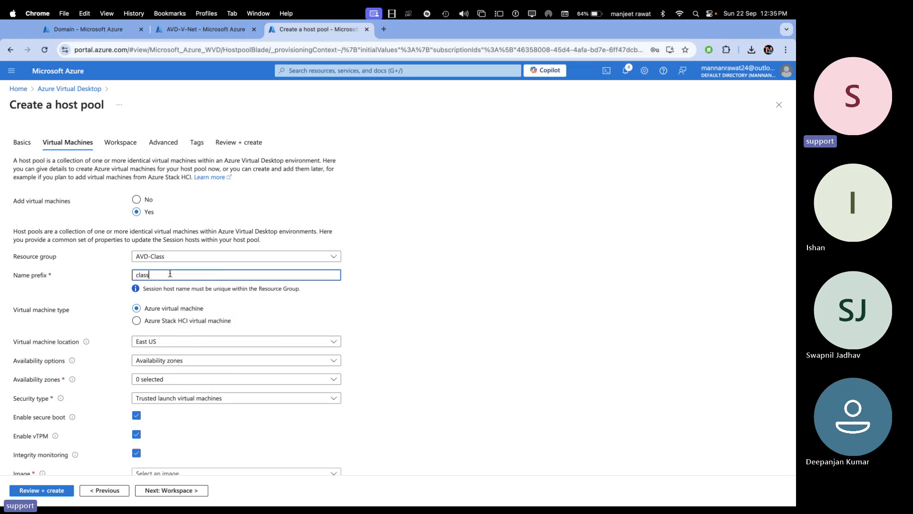
Place the VMs in Central US with no infrastructure redundancy and Standard security type
left_click(184, 342)
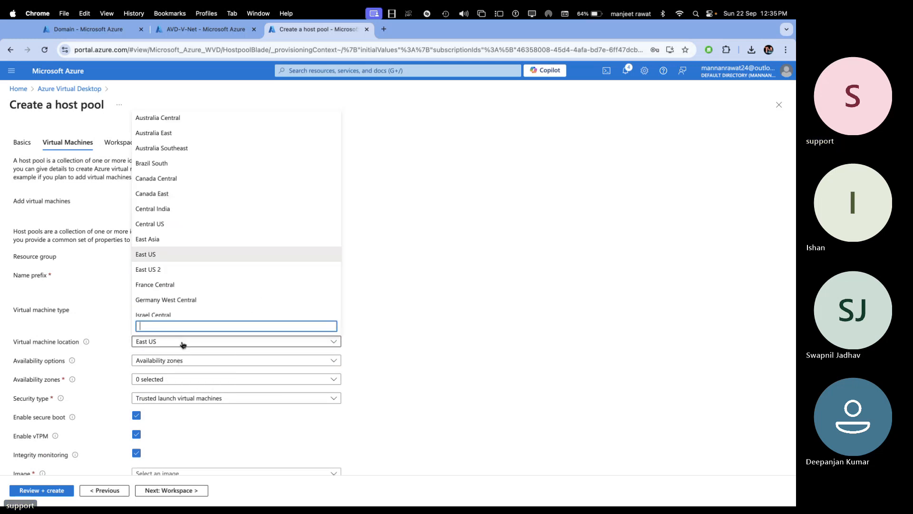
left_click(160, 225)
scroll(166, 323, "down", 3)
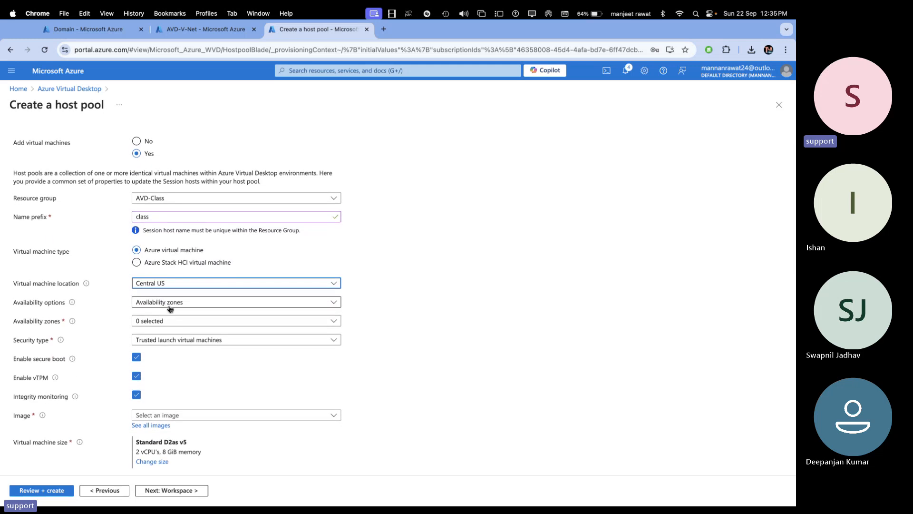
left_click(164, 303)
left_click(167, 316)
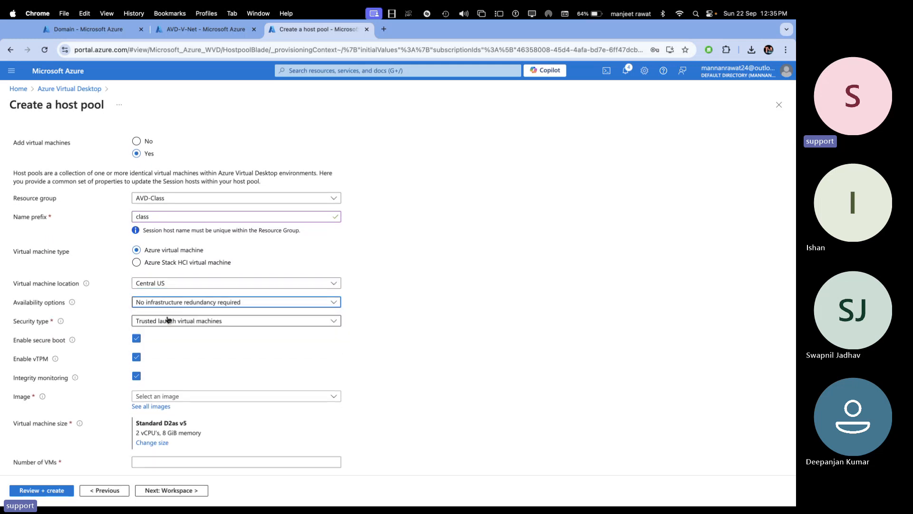
left_click(172, 322)
left_click(160, 334)
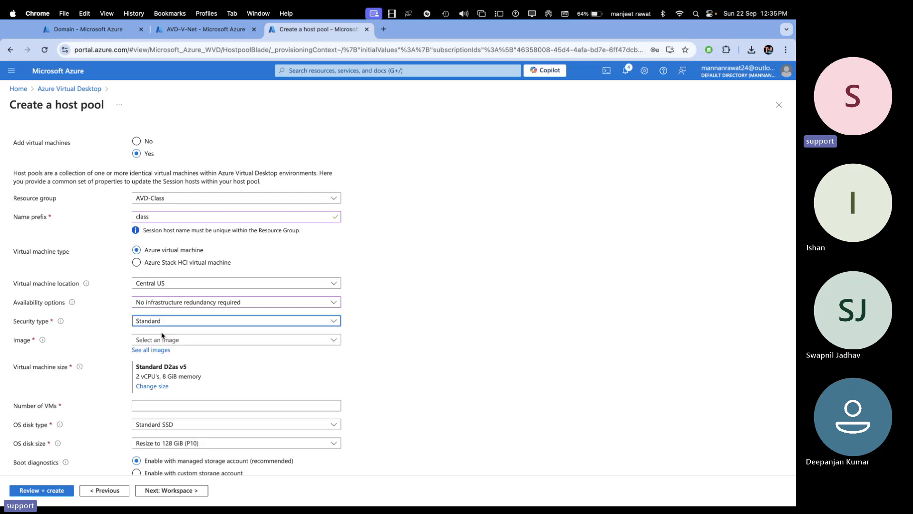
scroll(162, 333, "down", 2)
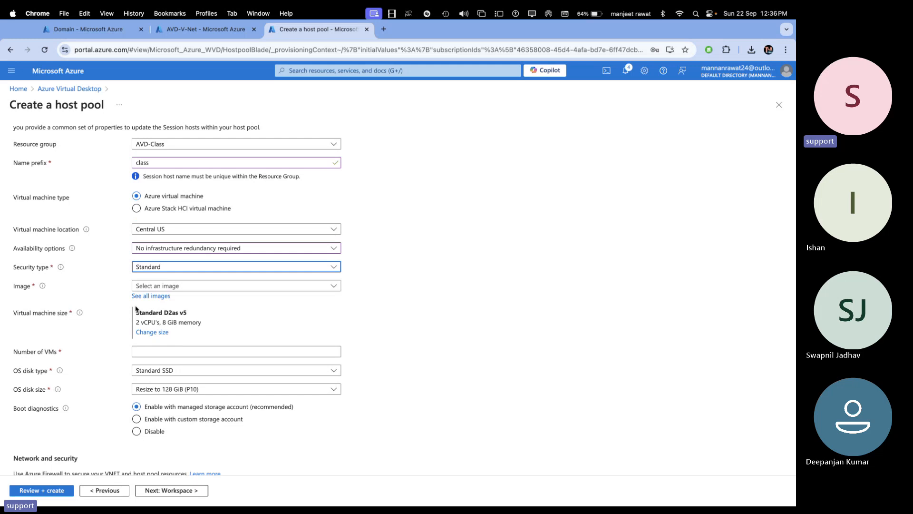
Pick the Windows 10 Enterprise multi-session, Version 22H2 + Microsoft 365 Apps image and set 1 VM
left_click(179, 289)
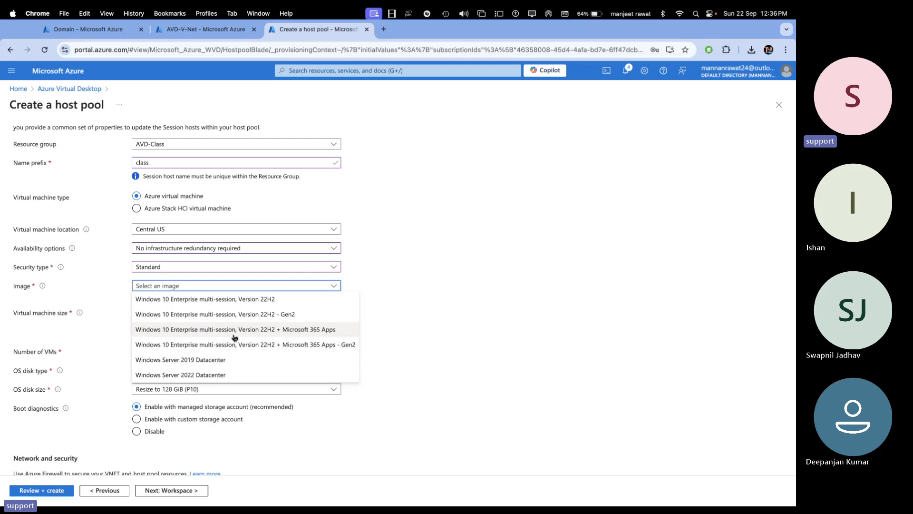
left_click(284, 329)
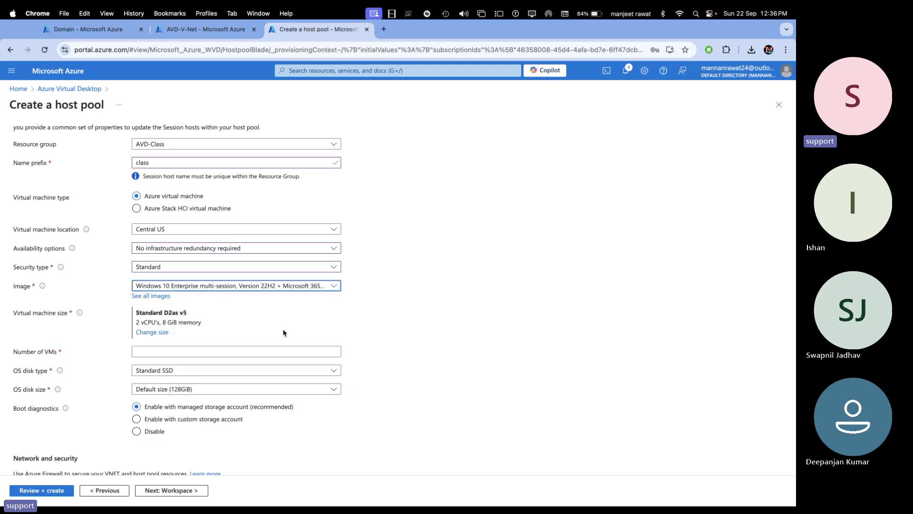
left_click(186, 353)
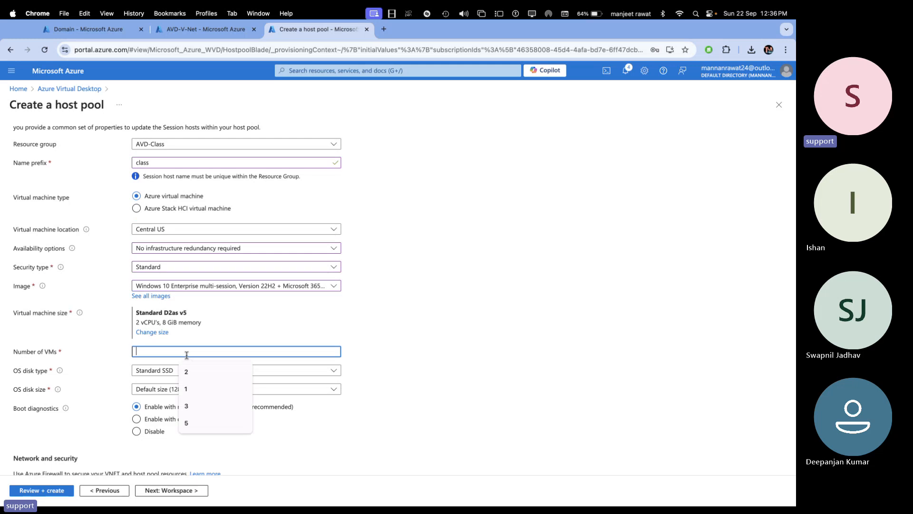
type("1")
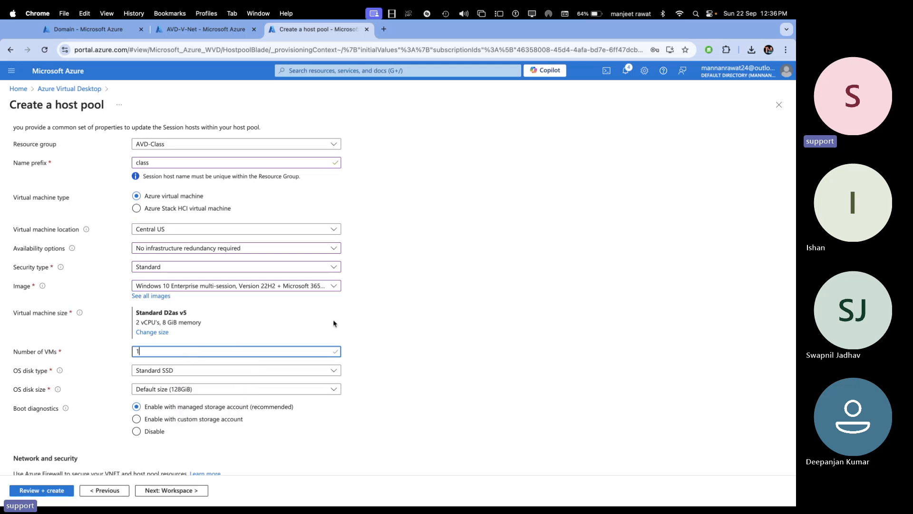
left_click(334, 323)
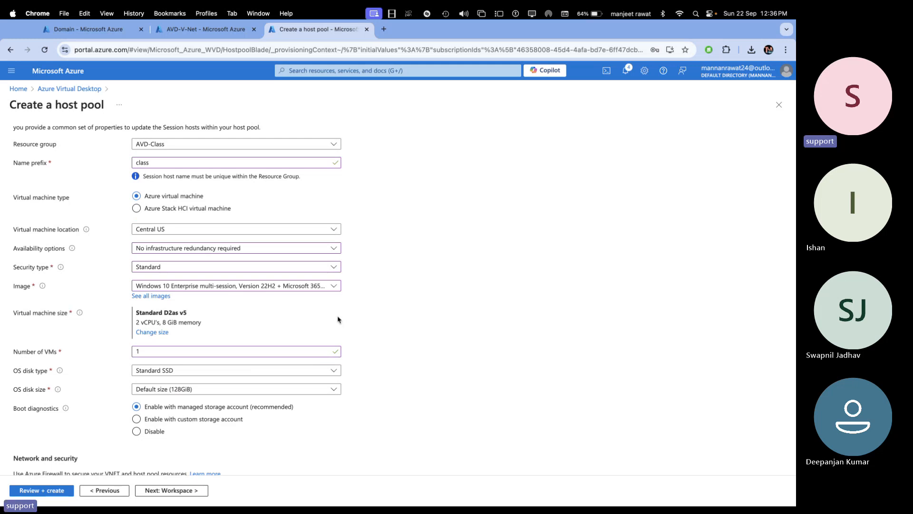
Connect the VMs to AVD-V-Net and keep Active Directory as the join directory
scroll(178, 408, "down", 5)
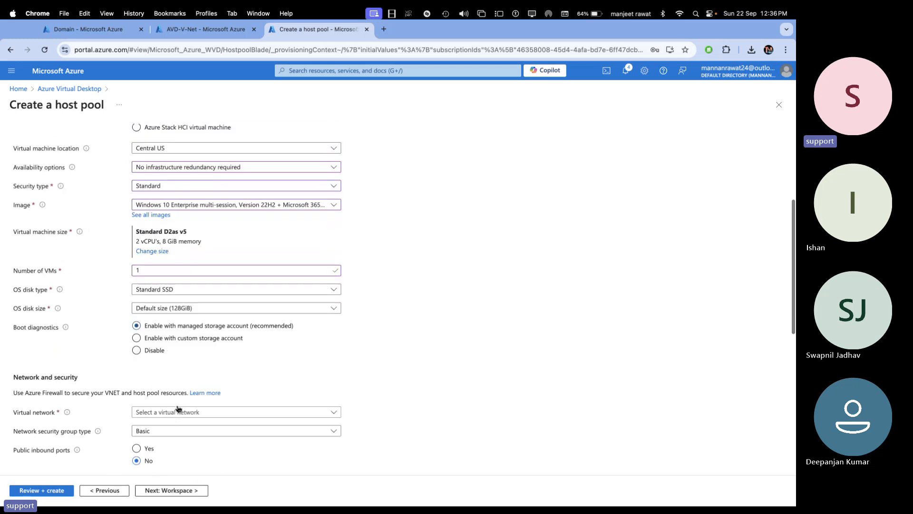
left_click(200, 330)
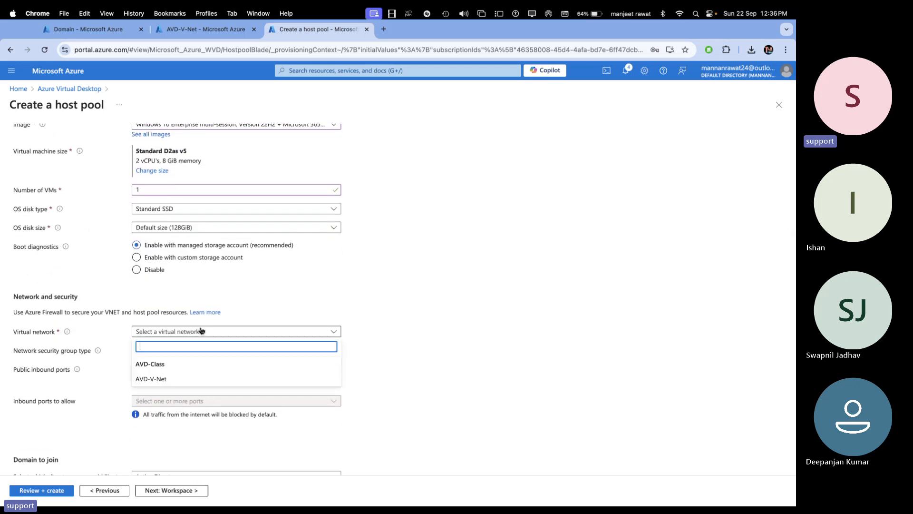
left_click(159, 379)
scroll(246, 296, "down", 5)
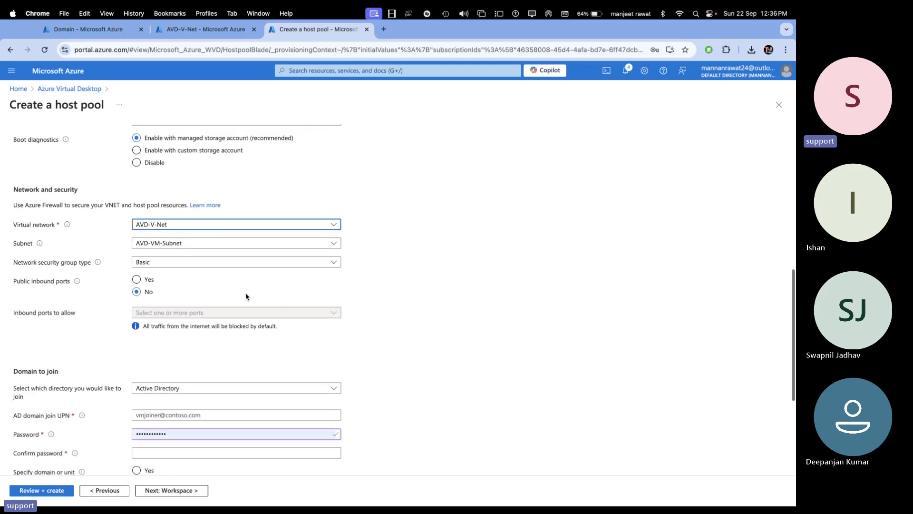
scroll(172, 360, "down", 1)
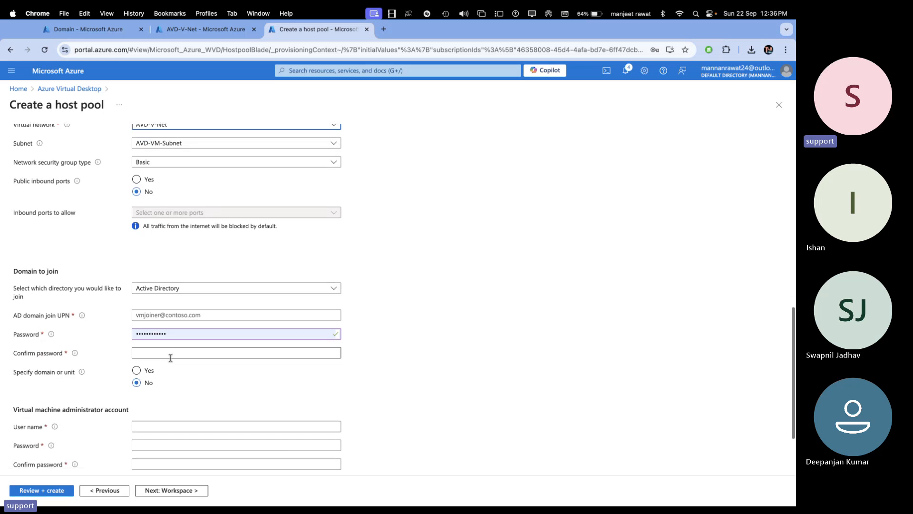
left_click(218, 288)
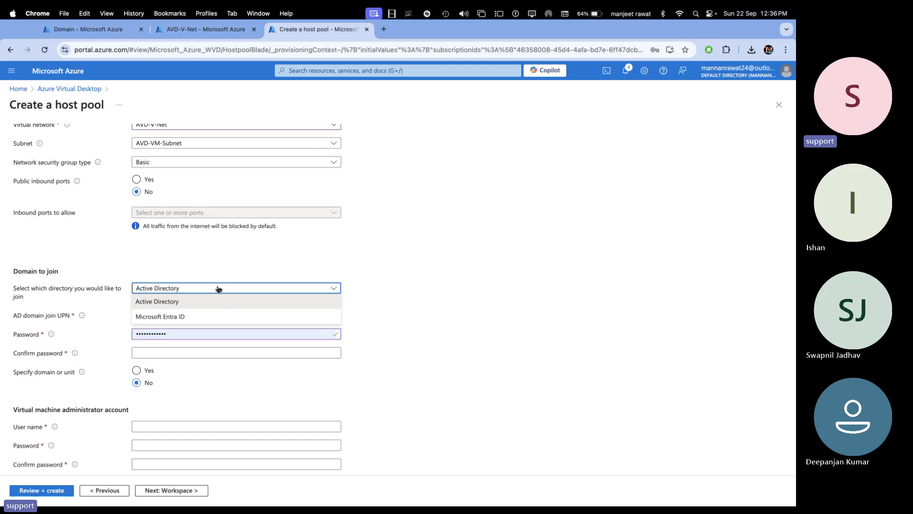
left_click(175, 302)
Enter the domain-join account's UPN
left_click(158, 315)
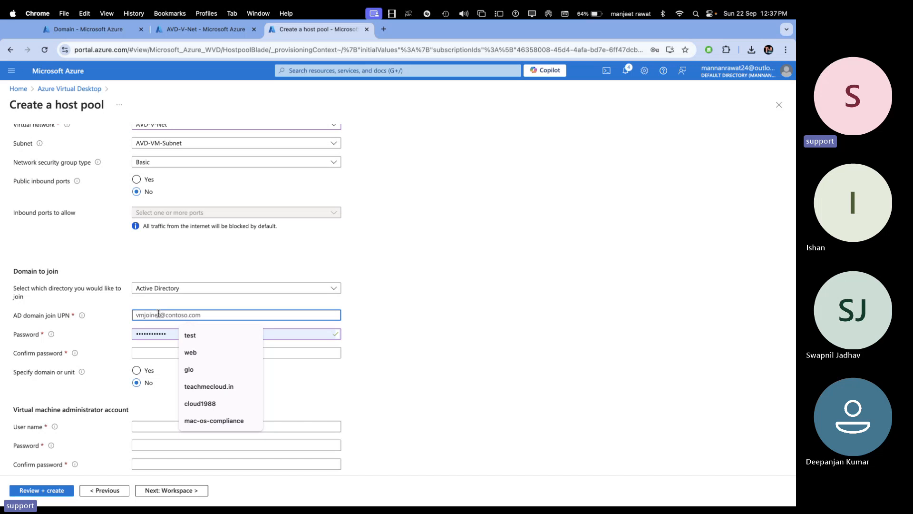
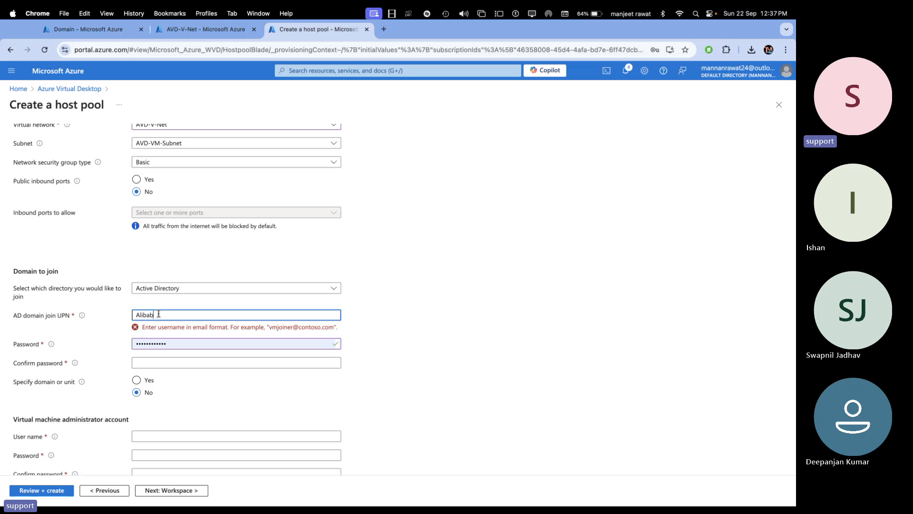
Enter matching domain-join password and confirmation, then choose Yes to specify the domain
double_click(180, 335)
mouse_move(86, 323)
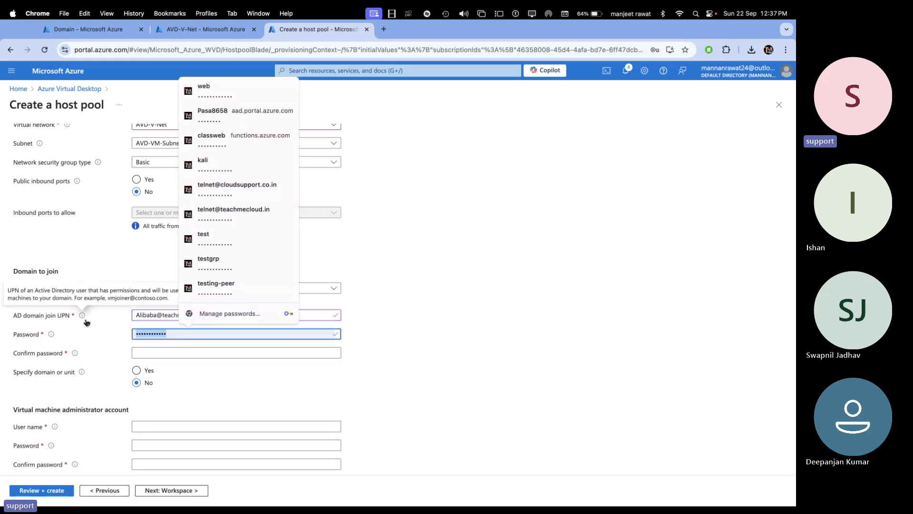
type("•••••••••")
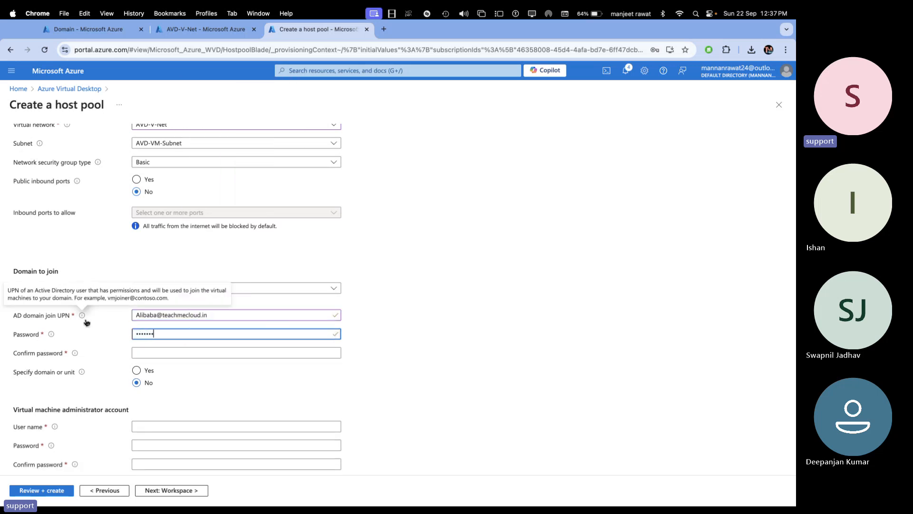
left_click(138, 352)
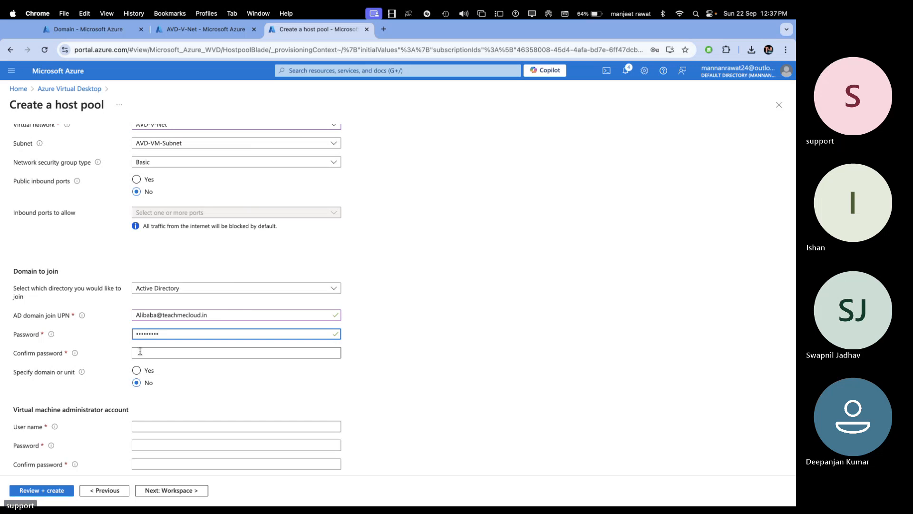
type("•••••••••")
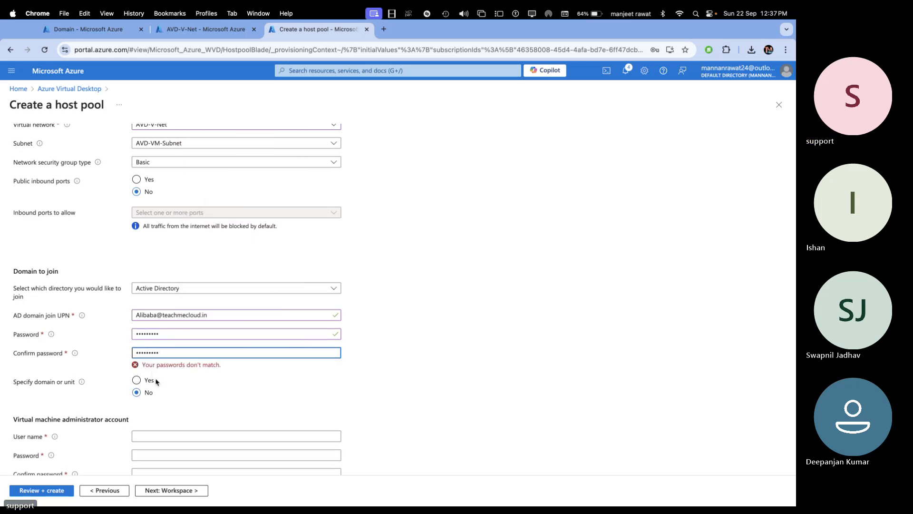
left_click(173, 335)
key("super+a")
type("•")
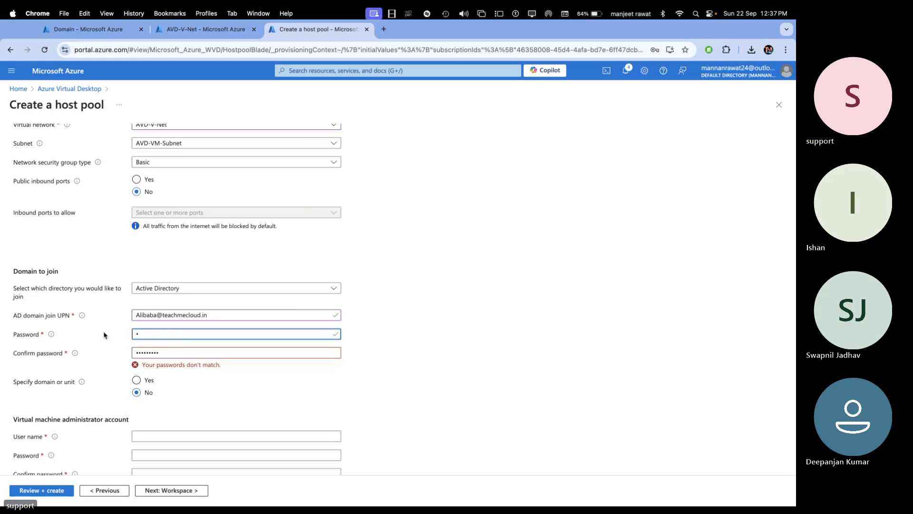
type("••••••••")
left_click(165, 353)
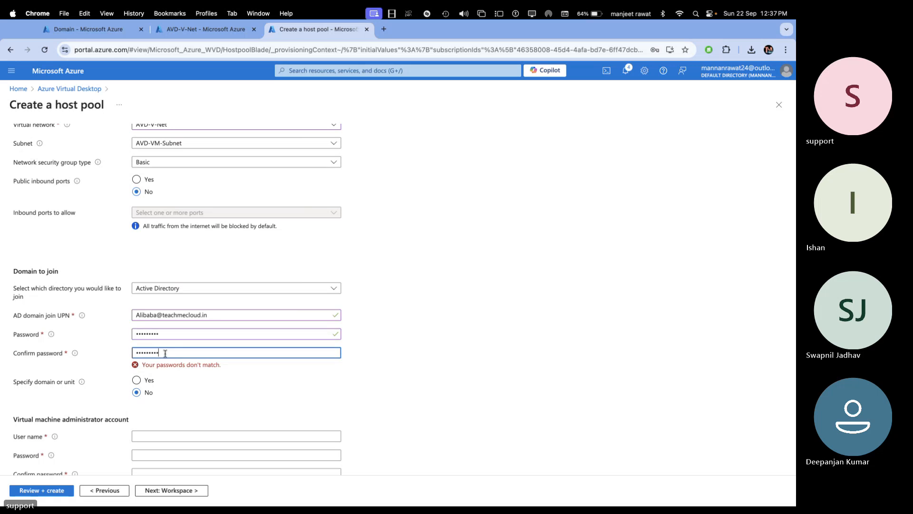
key("super+a")
mouse_move(71, 357)
type("•")
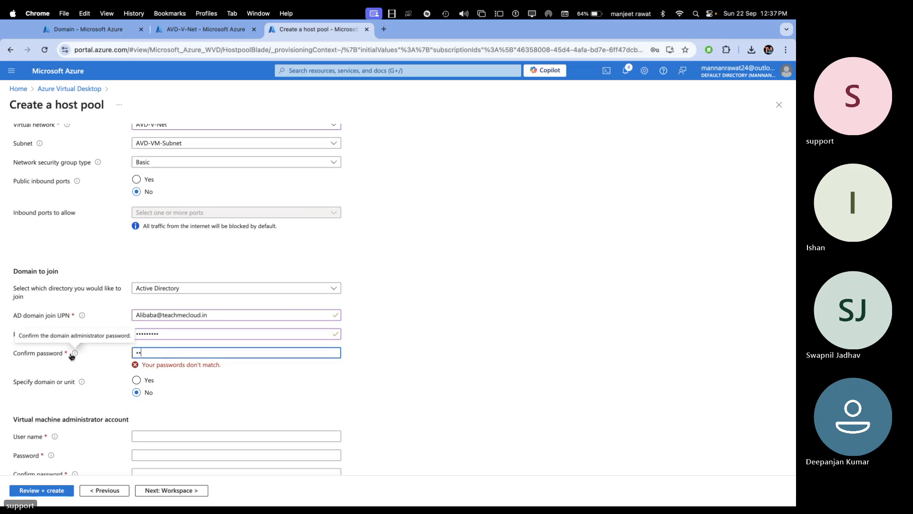
type("••••••••")
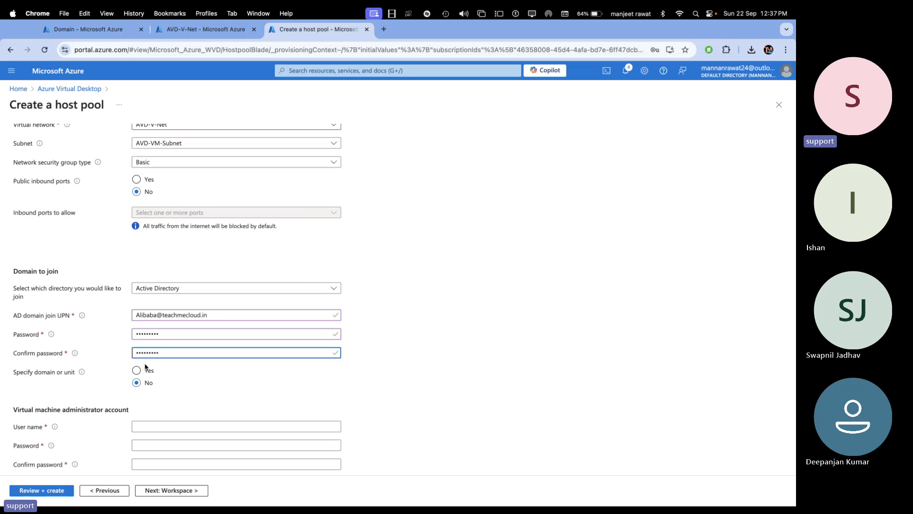
left_click(145, 367)
Enter teachmecloud.in as the domain to join
left_click(157, 403)
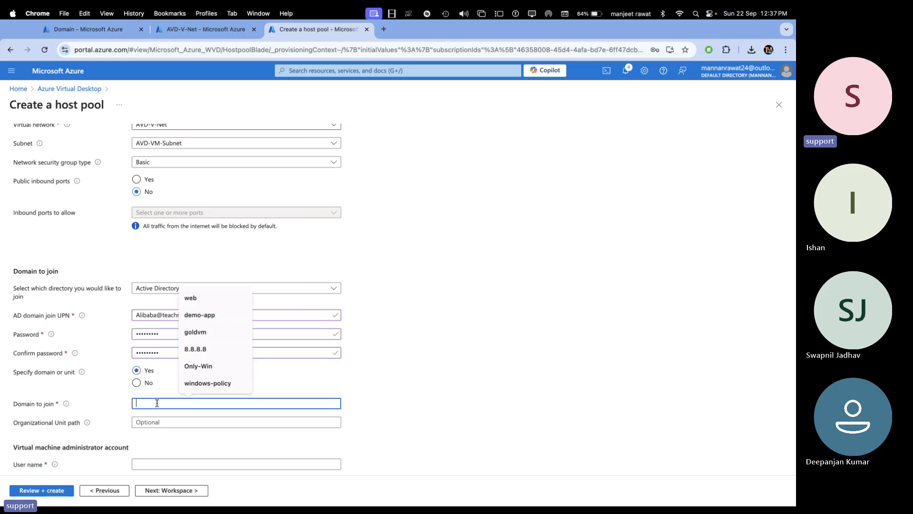
type("teachm")
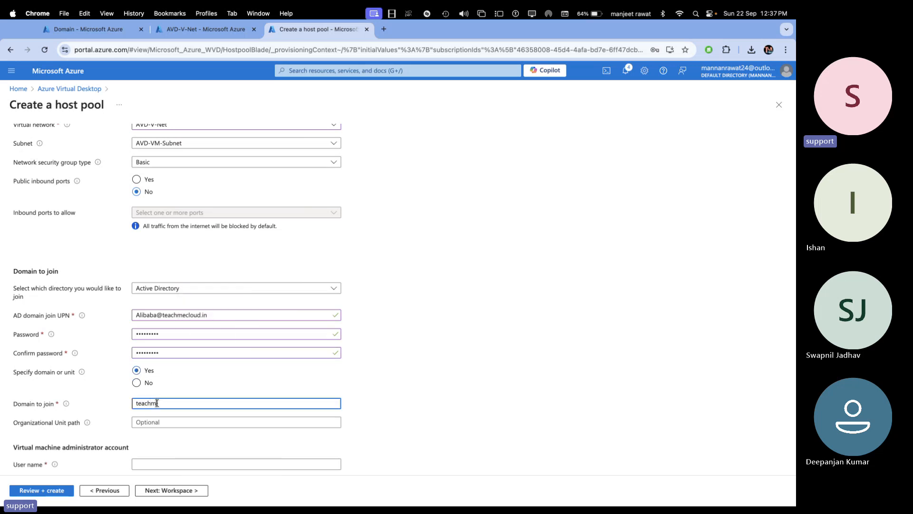
type("ecloud.in")
scroll(352, 381, "down", 5)
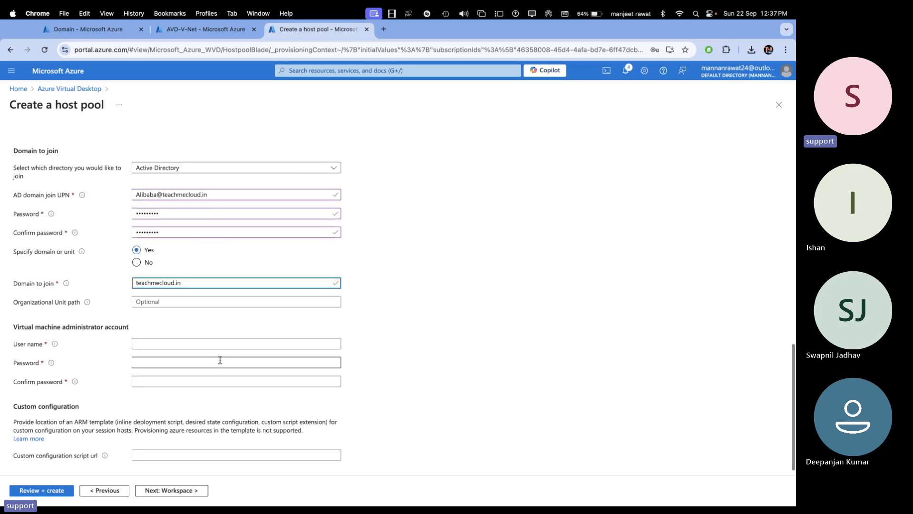
Fill in the VM administrator user name and the matching password in both password fields
left_click(177, 343)
type("w")
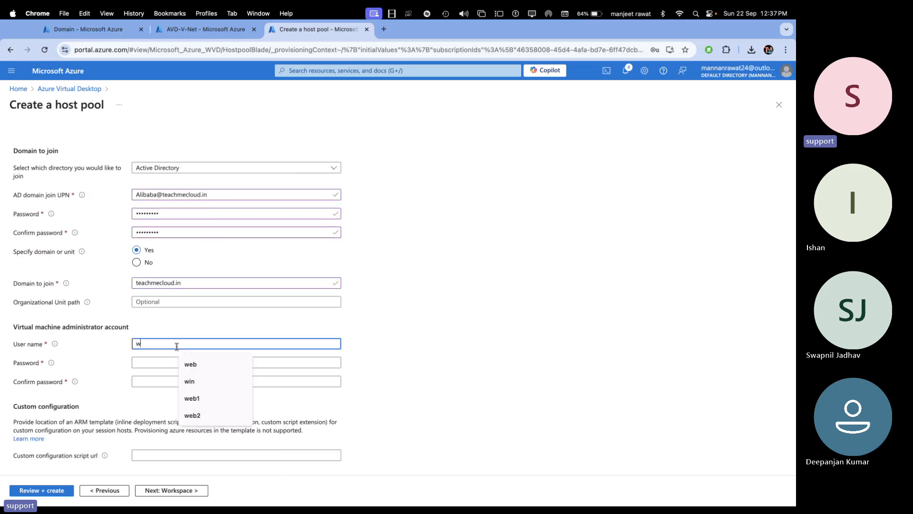
type("eb")
left_click(162, 363)
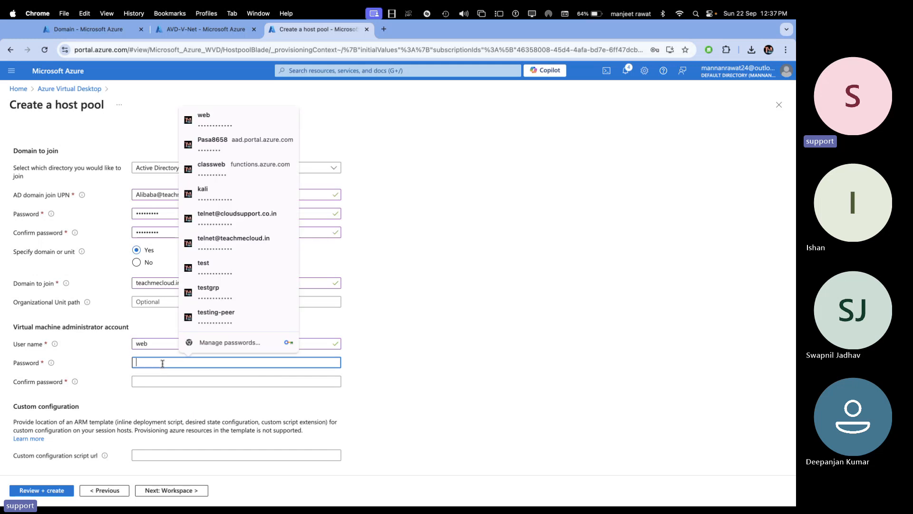
type("•••••")
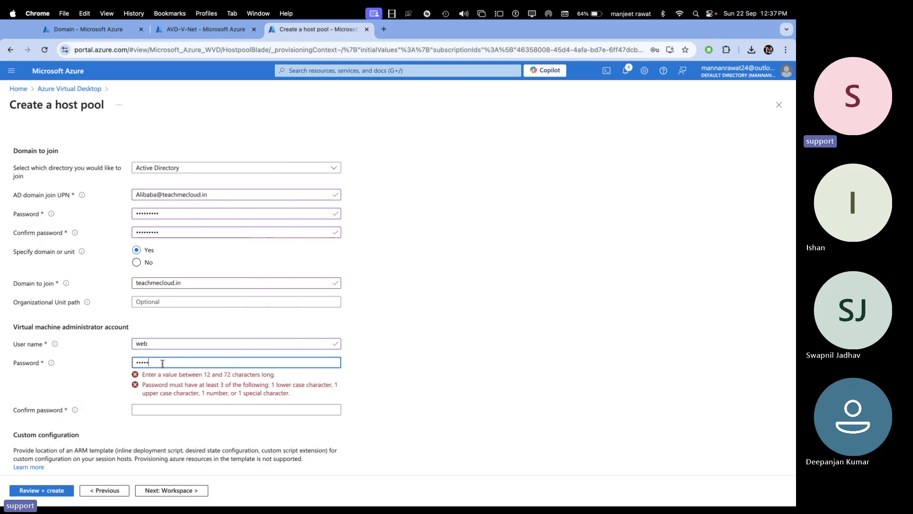
type("•••••••")
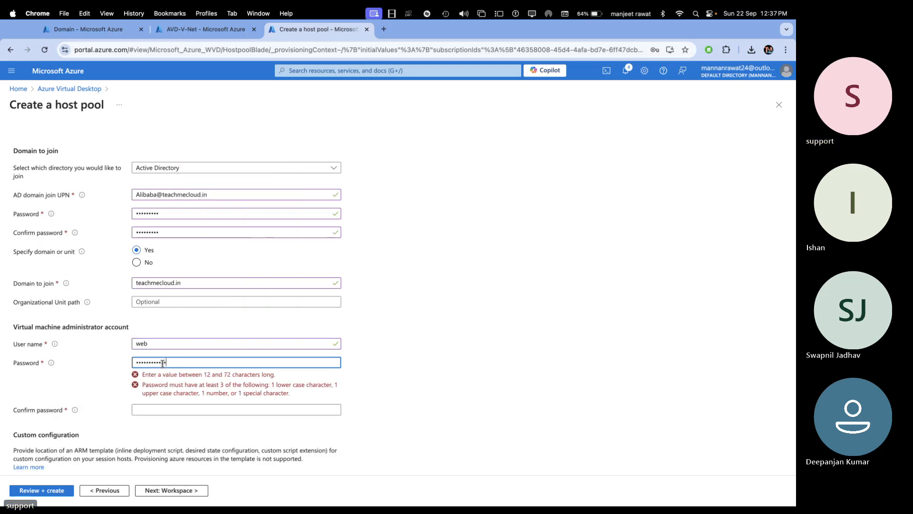
key("Tab")
type("•••••••")
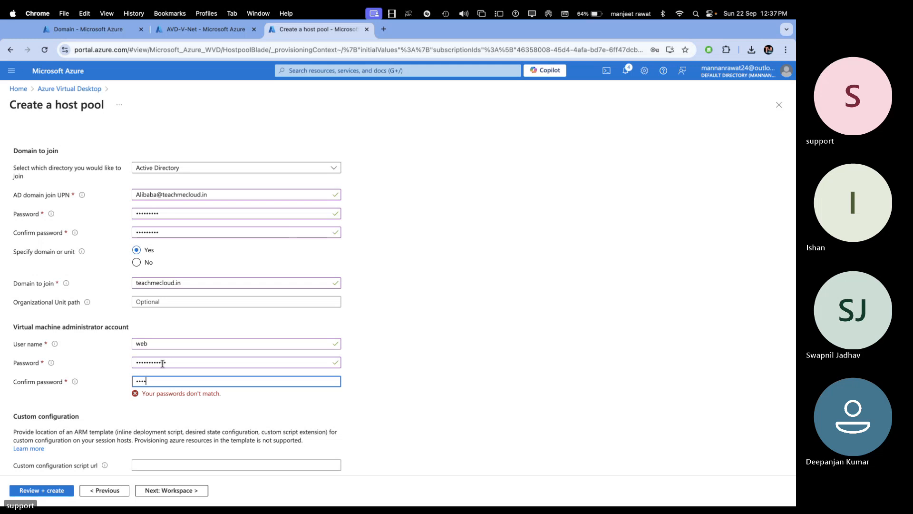
type("•••••")
scroll(232, 361, "down", 1)
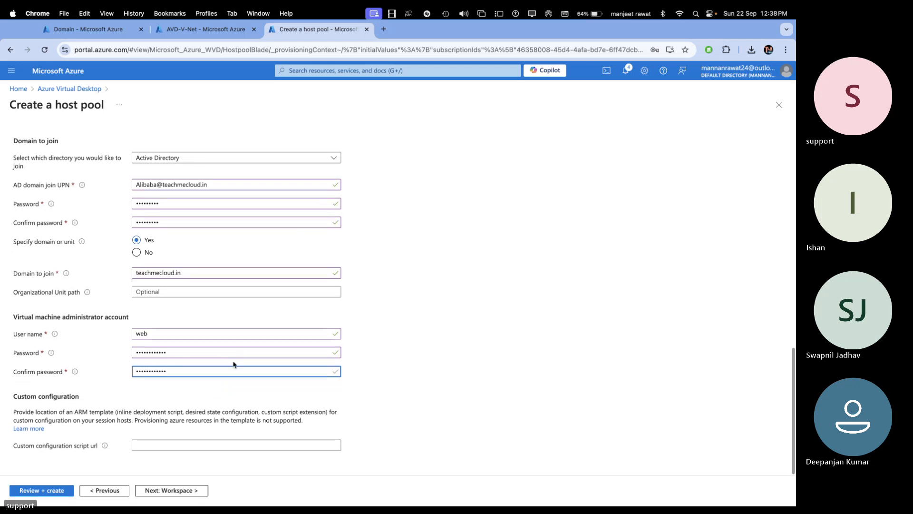
Register the desktop app group to a new workspace named class-workspace, dismissing Chrome's save-password prompt
left_click(161, 495)
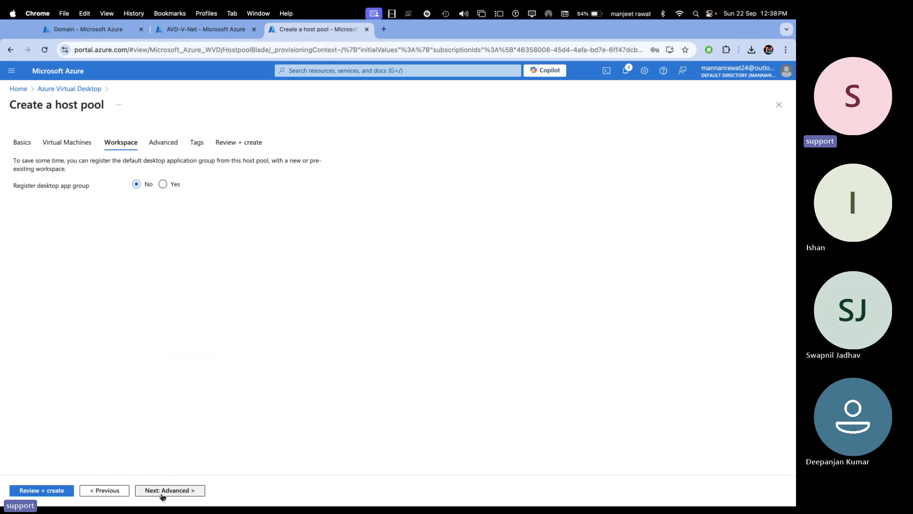
left_click(162, 184)
left_click(157, 215)
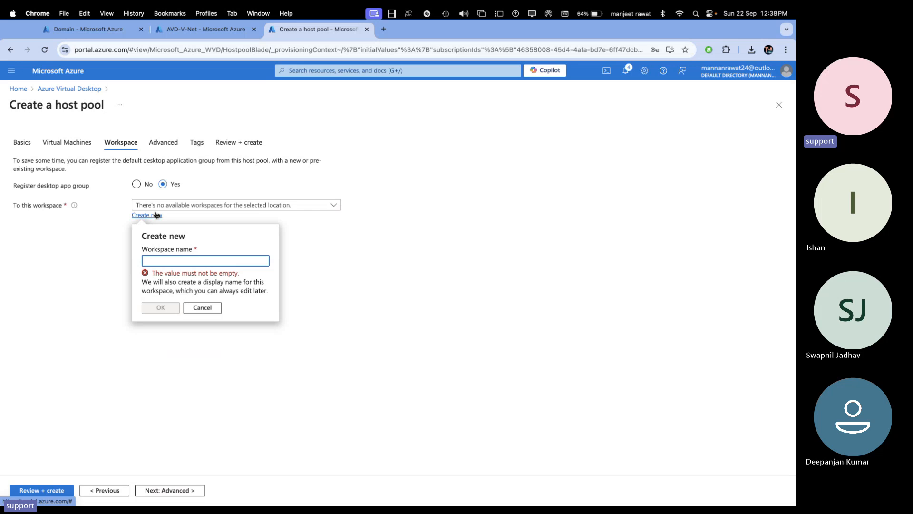
type("class-workspace")
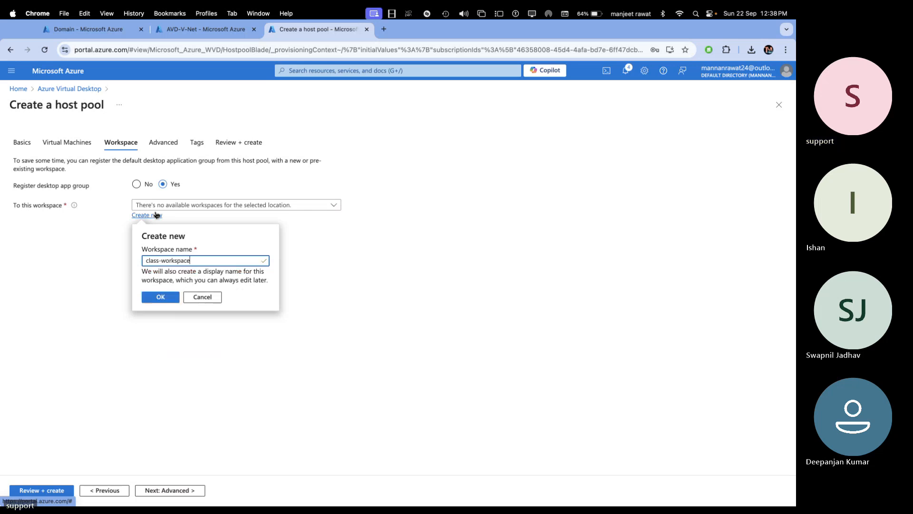
left_click(160, 297)
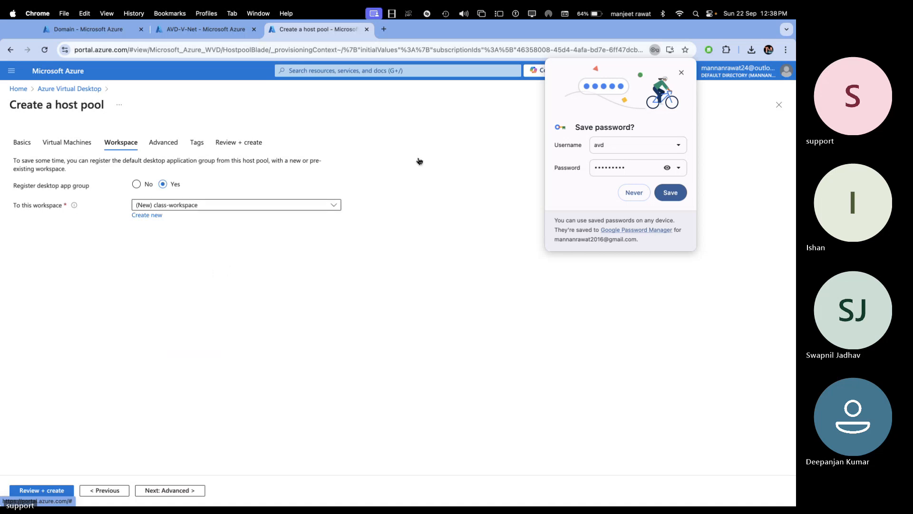
left_click(630, 196)
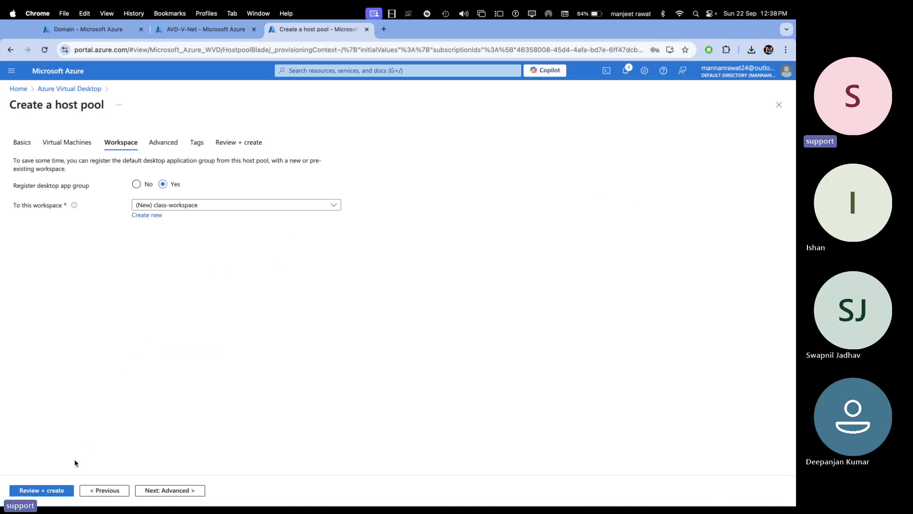
Validate the host pool settings with Review + create, then create the host pool
left_click(49, 491)
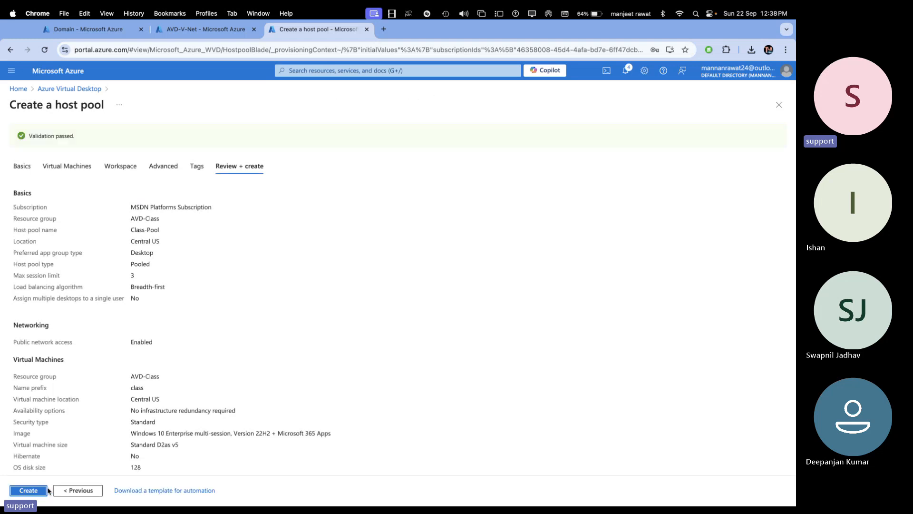
left_click(39, 493)
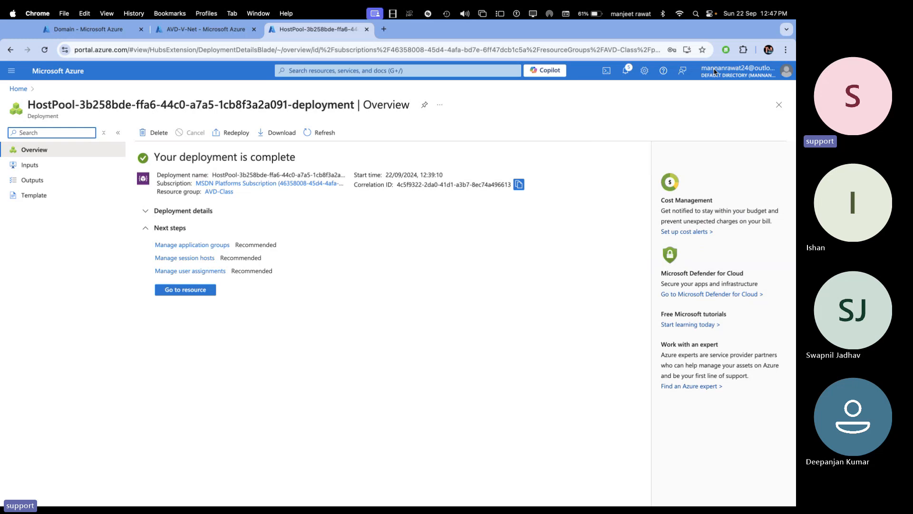
Go from the Class-Pool host pool back to portal Home and open Azure Virtual Desktop
left_click(186, 289)
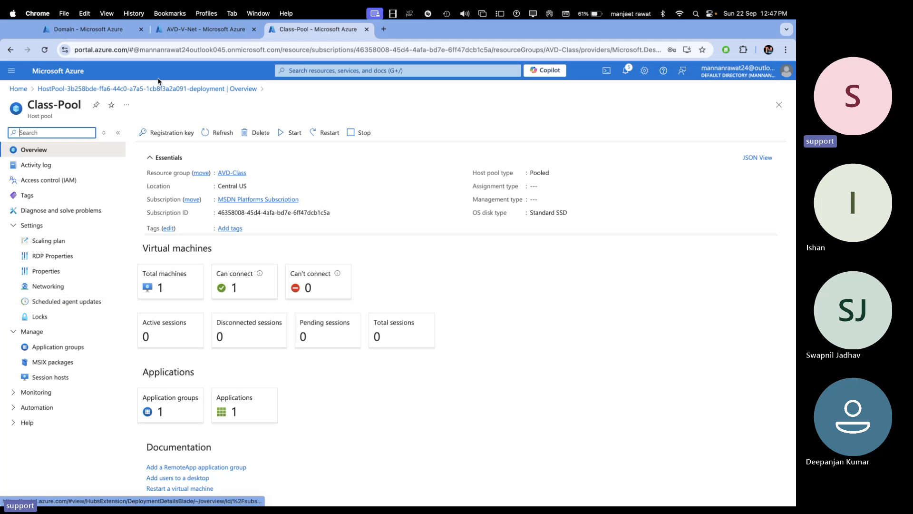
left_click(71, 71)
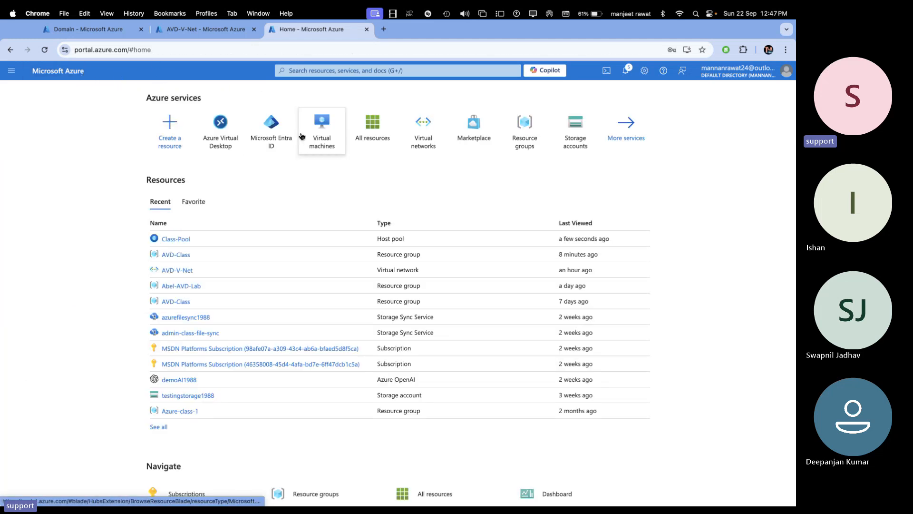
left_click(228, 147)
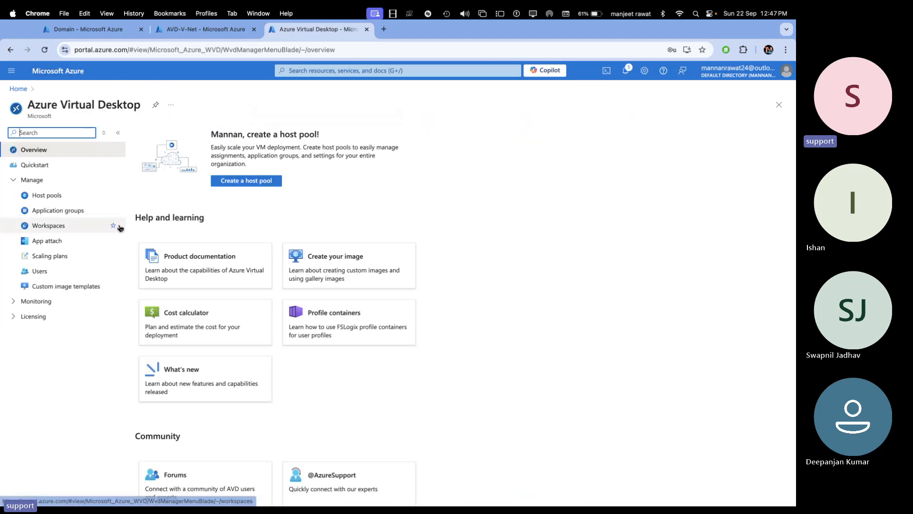
Browse the Host pools, Application groups, Workspaces and Users lists, then open Class-Pool-DAG's assignments
left_click(73, 218)
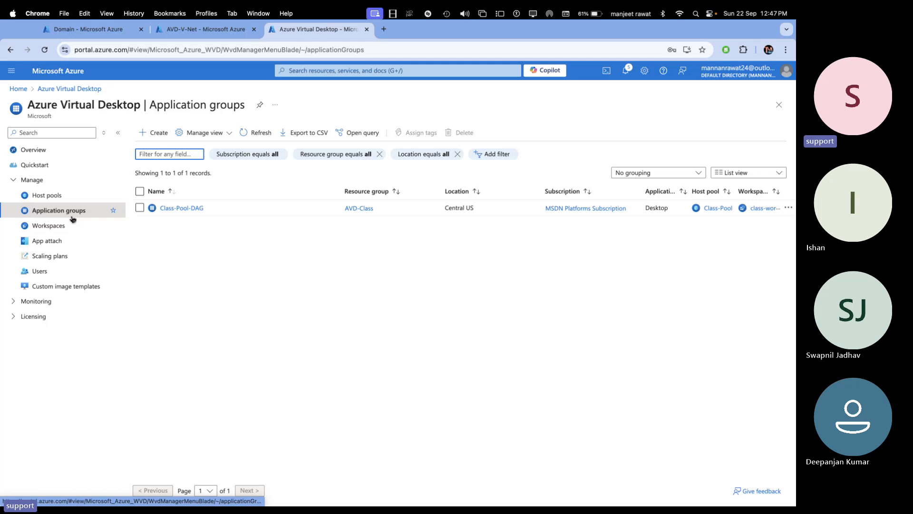
left_click(65, 196)
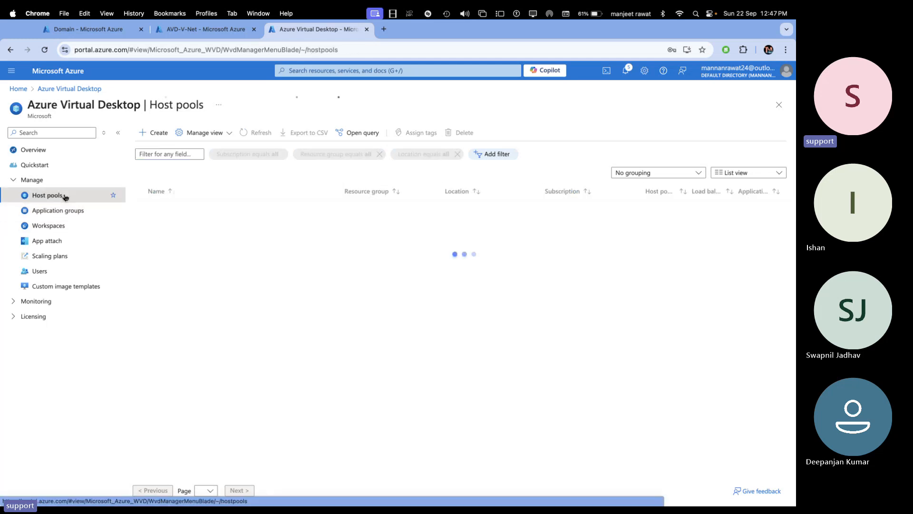
left_click(60, 211)
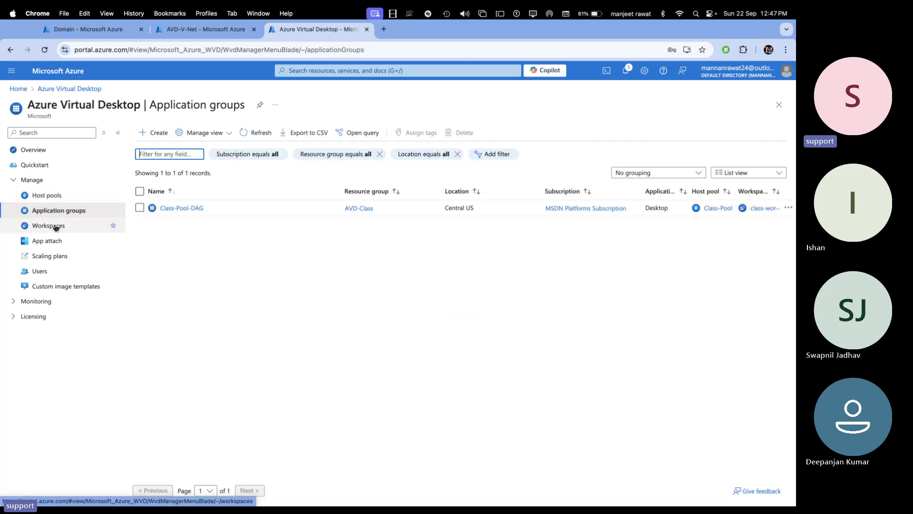
left_click(55, 227)
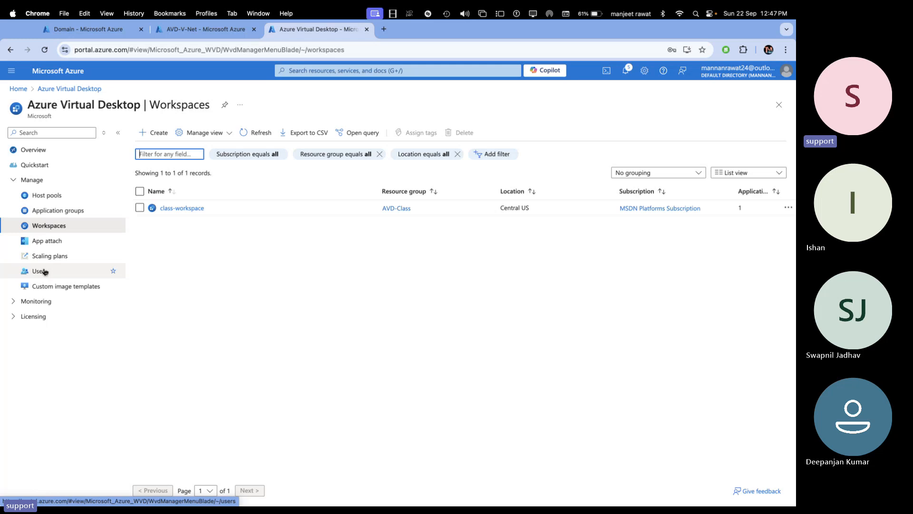
left_click(45, 272)
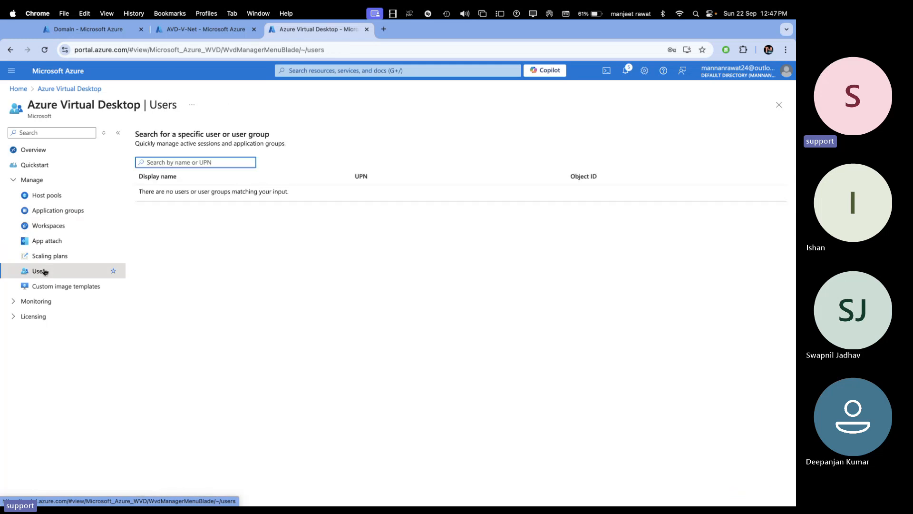
left_click(53, 228)
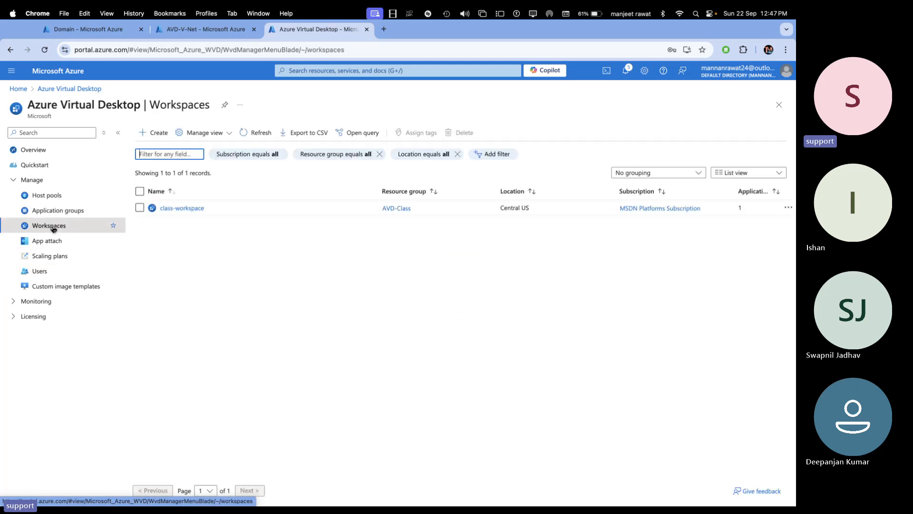
left_click(58, 210)
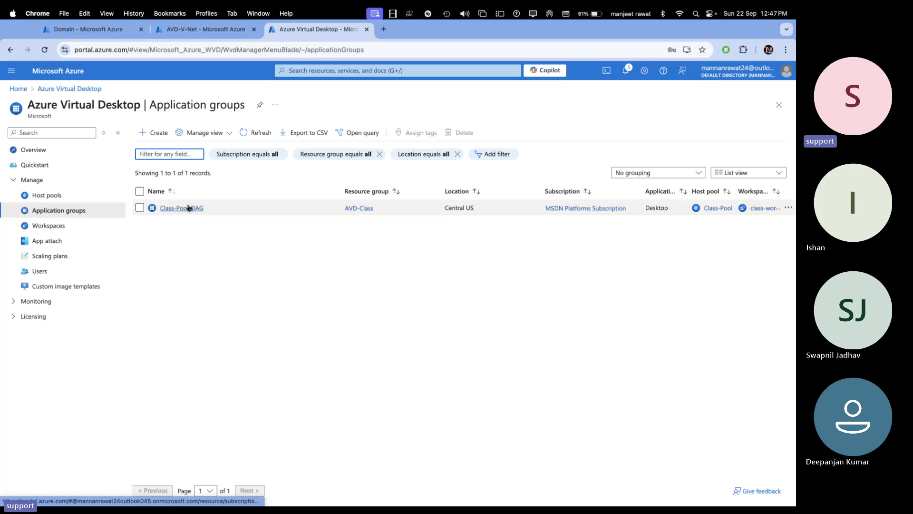
left_click(189, 208)
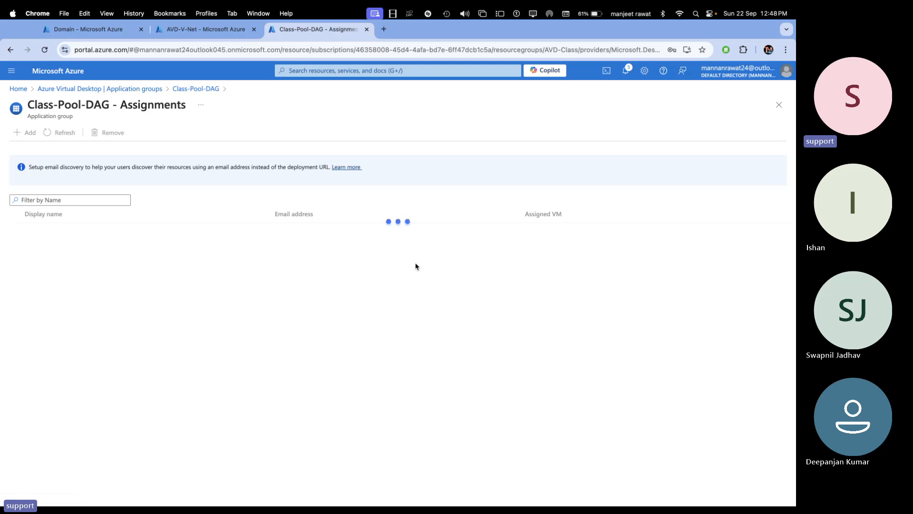
Search for the first user and assign them to Class-Pool-DAG
left_click(25, 132)
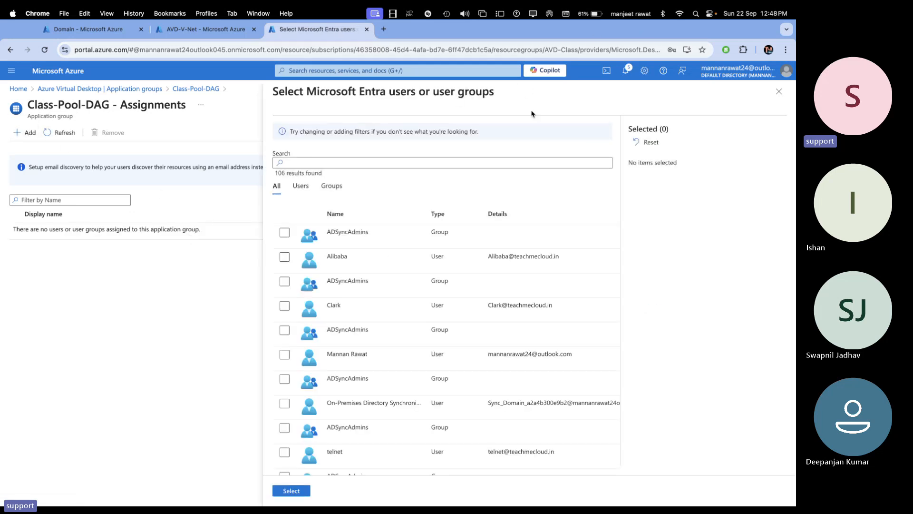
left_click(404, 163)
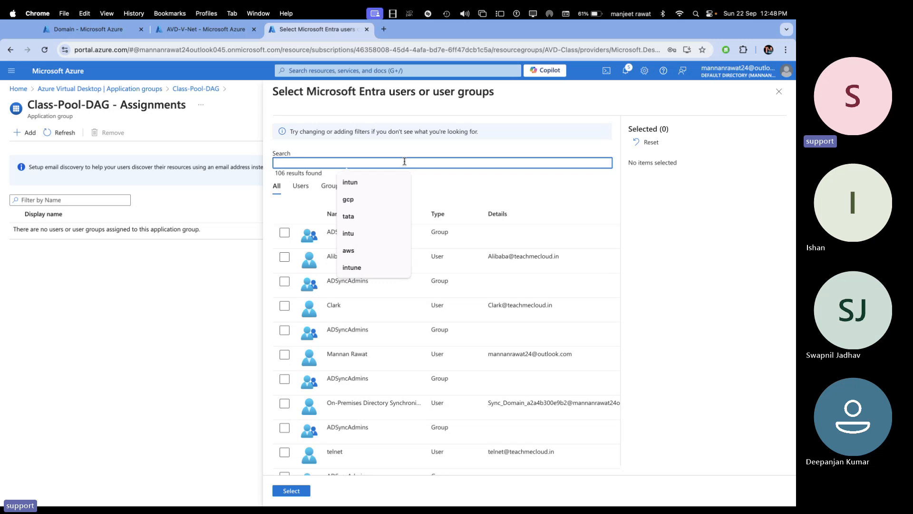
type("tony")
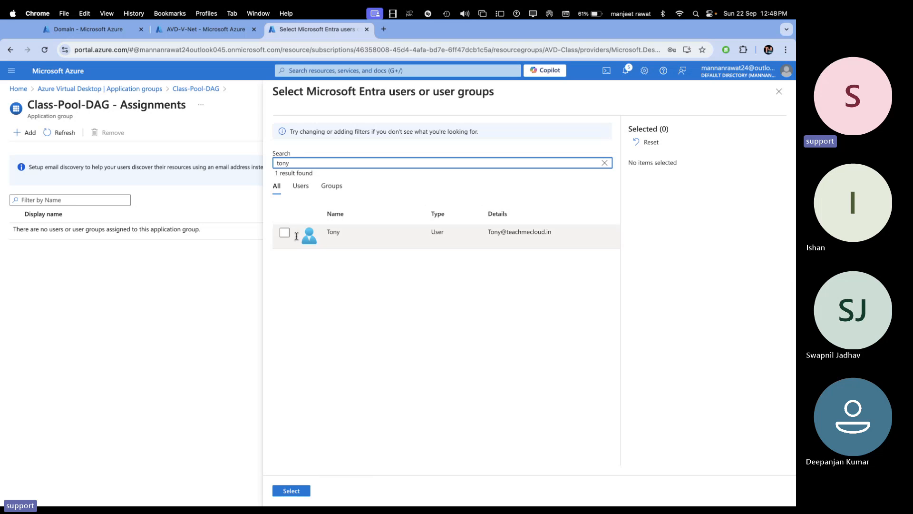
left_click(294, 233)
left_click(291, 490)
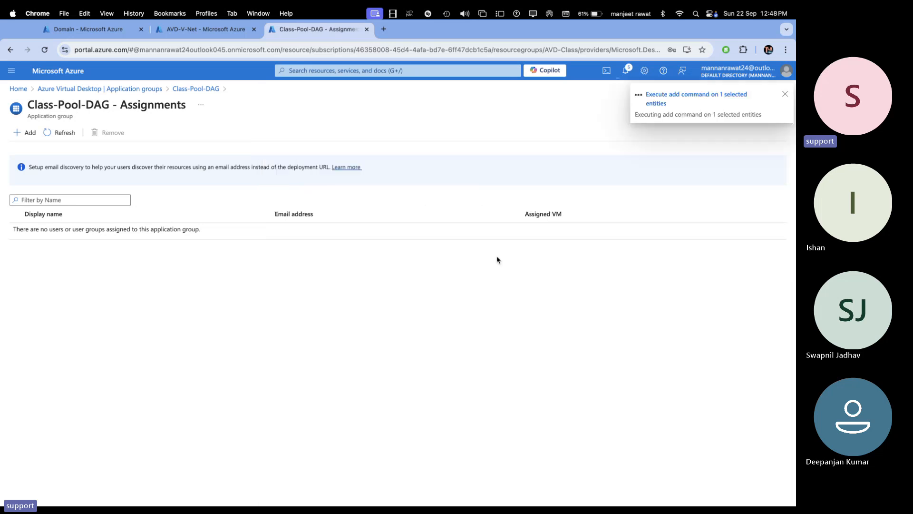
Assign the second user to the group and refresh the assignments list
left_click(26, 132)
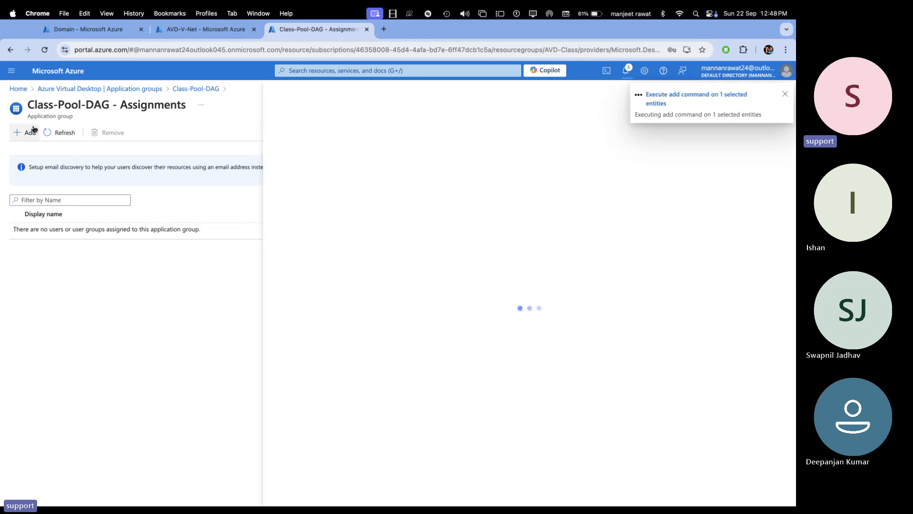
left_click(308, 163)
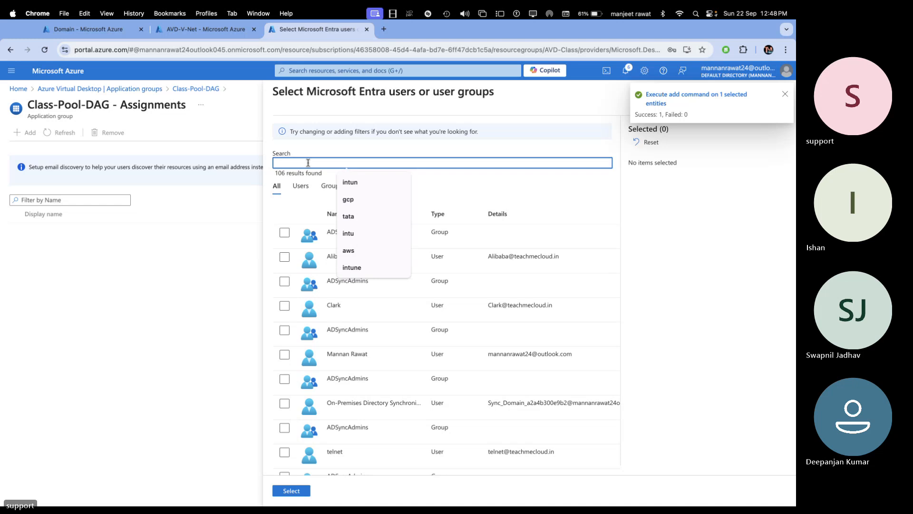
type("aliba")
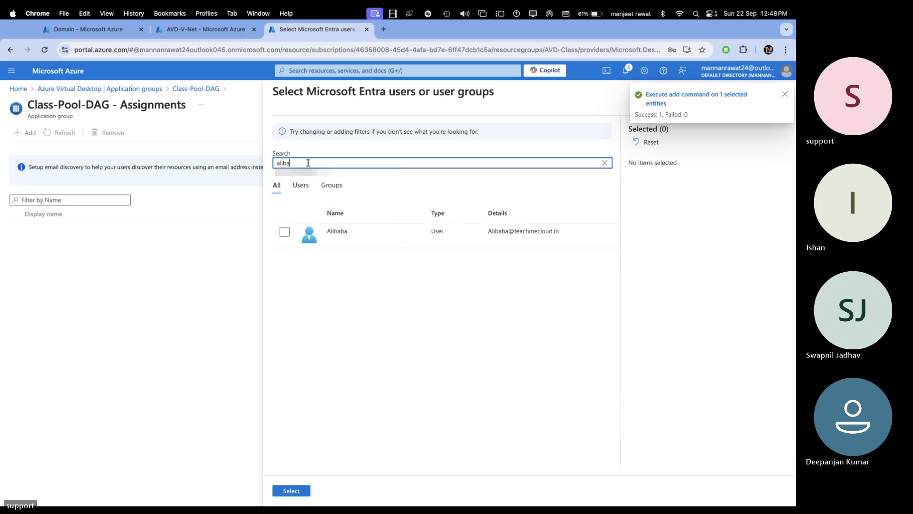
left_click(284, 232)
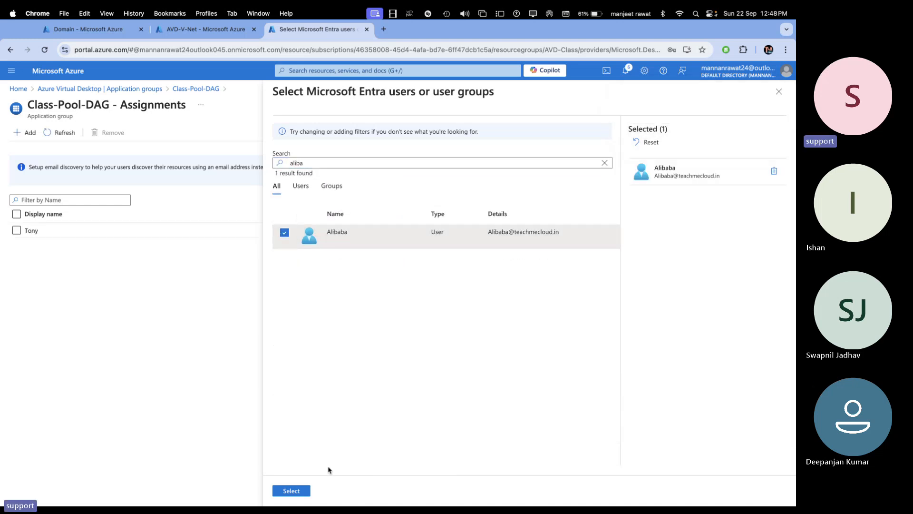
left_click(292, 491)
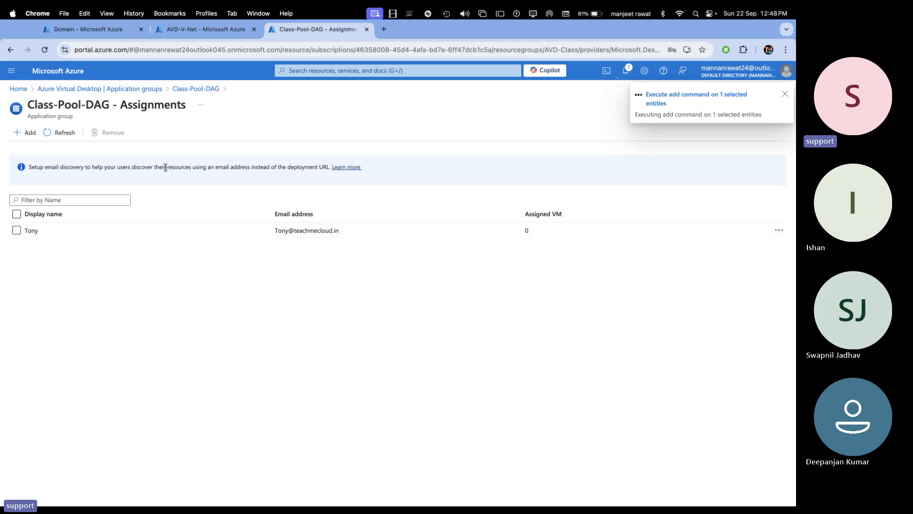
left_click(62, 132)
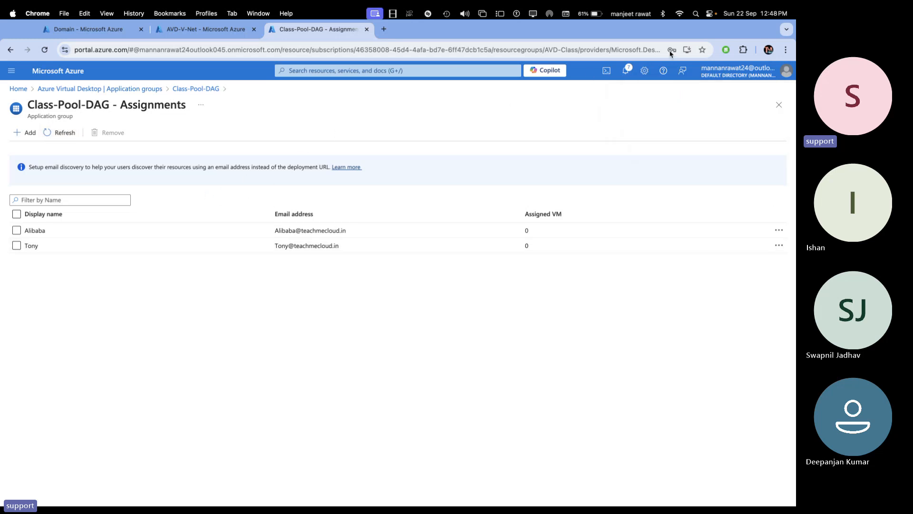
Open a Chrome incognito window and go to aka.ms/avdwebclient
left_click(786, 49)
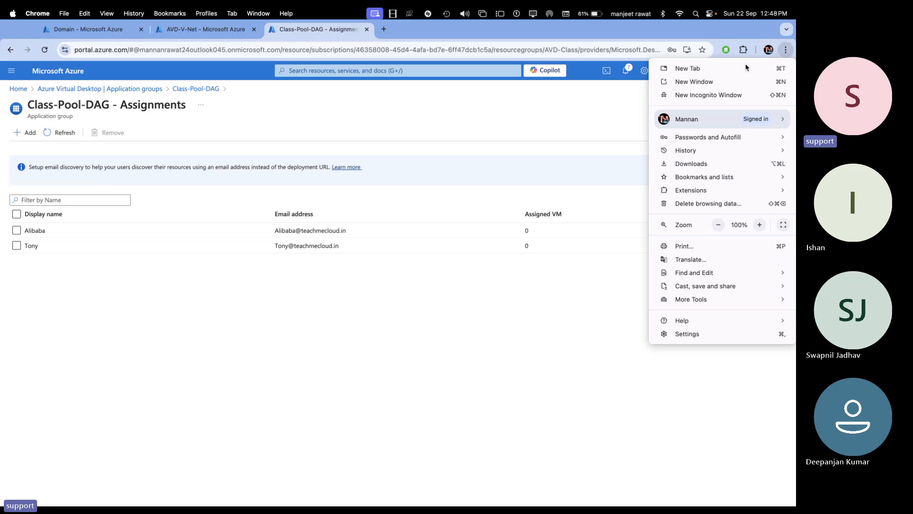
left_click(708, 95)
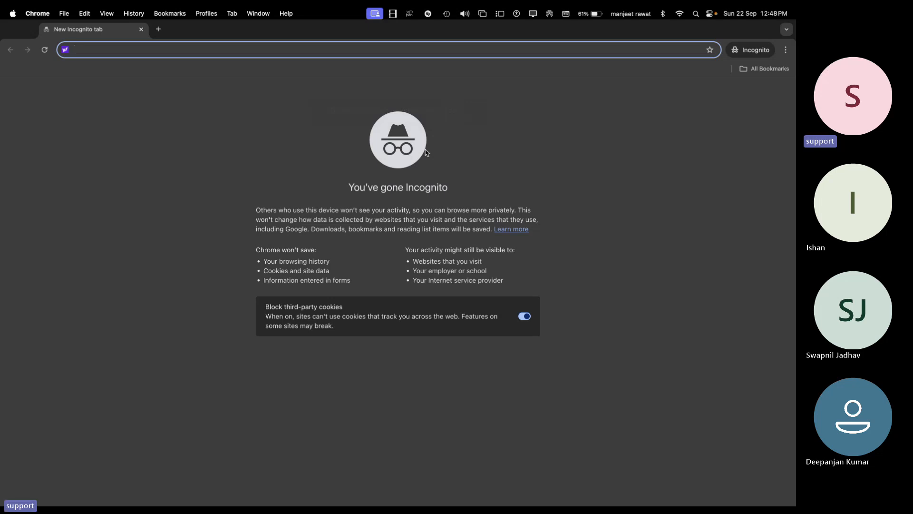
type("aka")
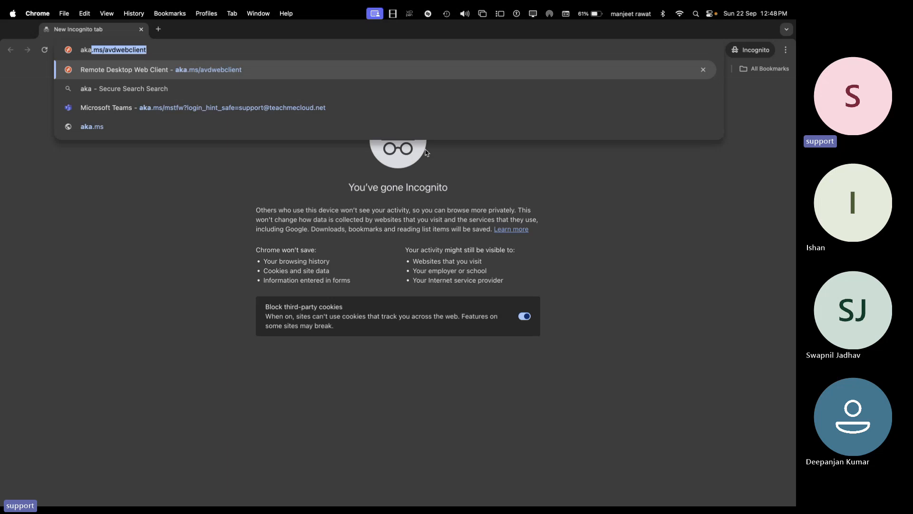
key("Right")
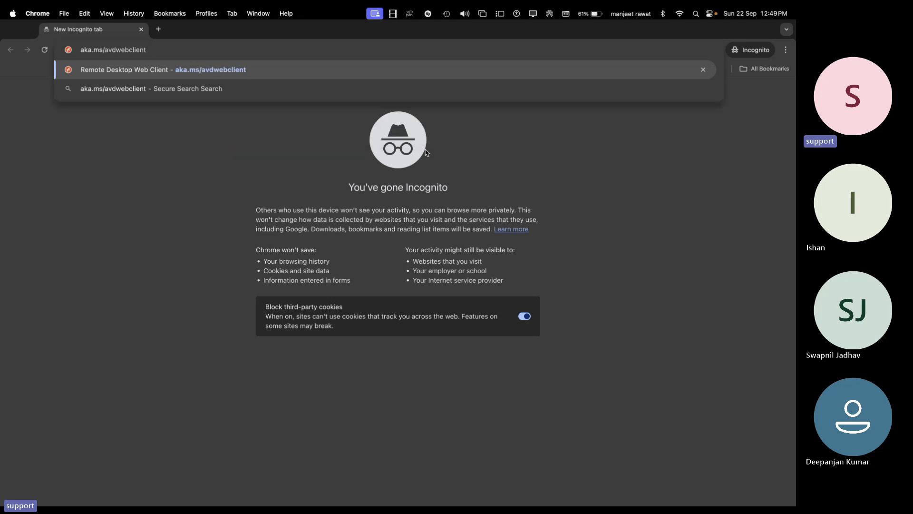
key("Return")
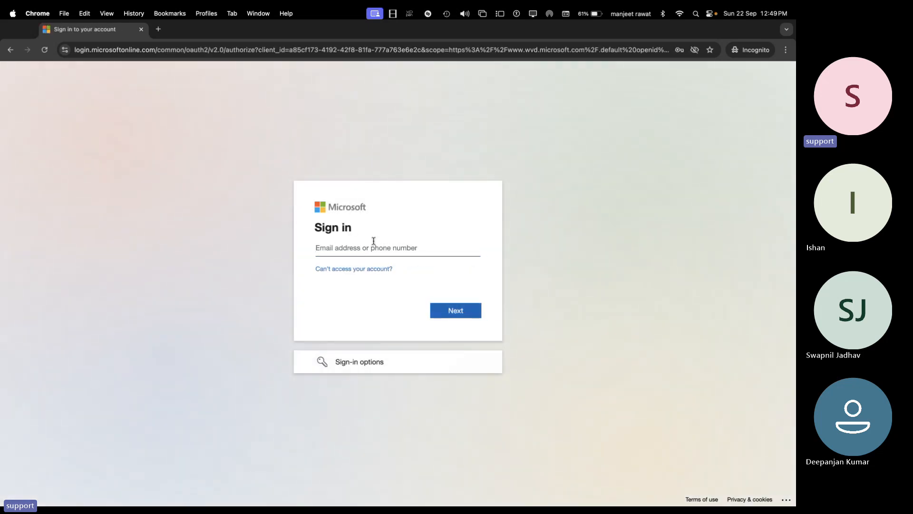
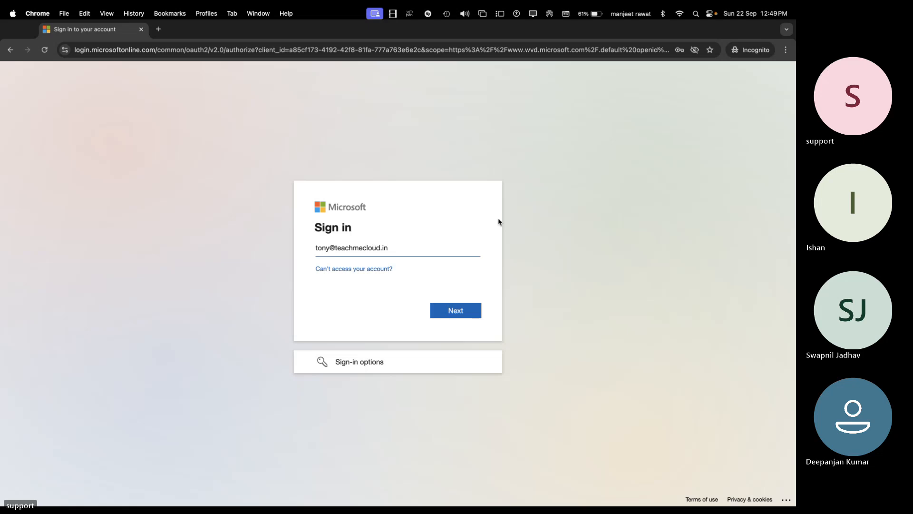
Sign in with the user's email address and account password
left_click(464, 313)
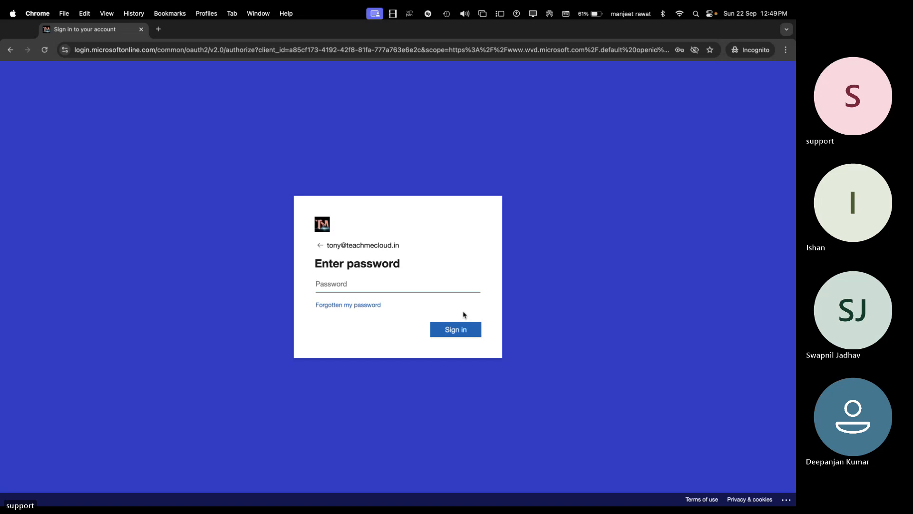
type("••")
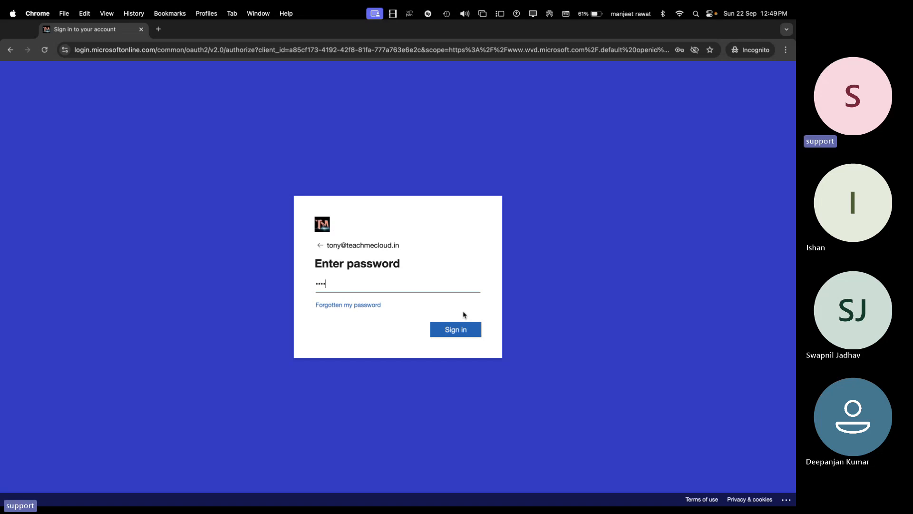
key("Return")
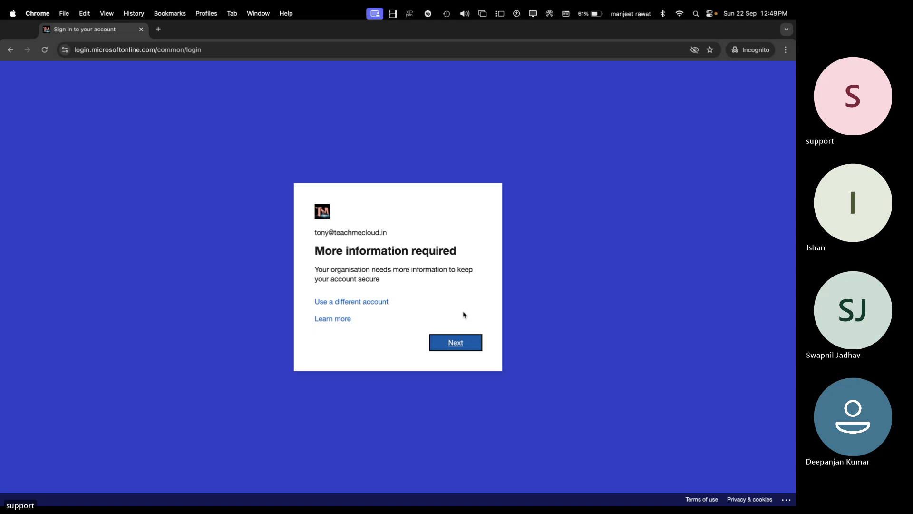
Skip the security info setup and decline staying signed in
left_click(465, 348)
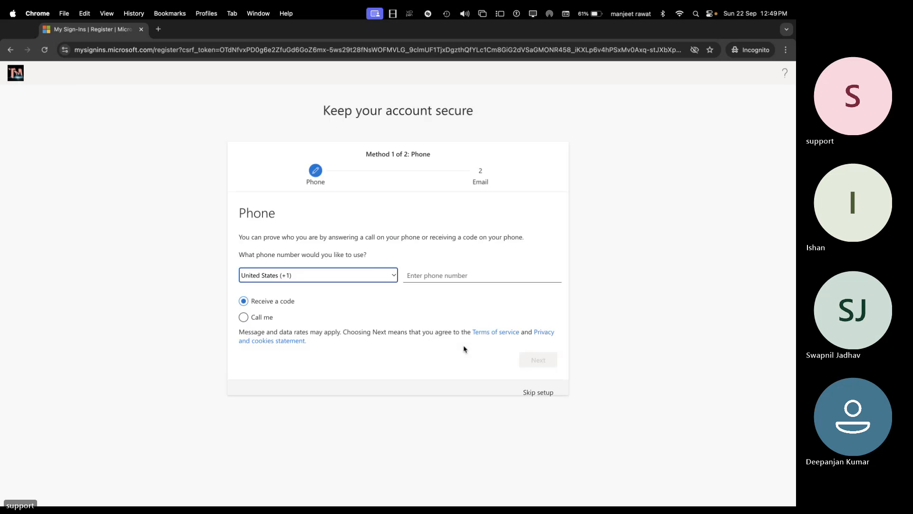
left_click(533, 395)
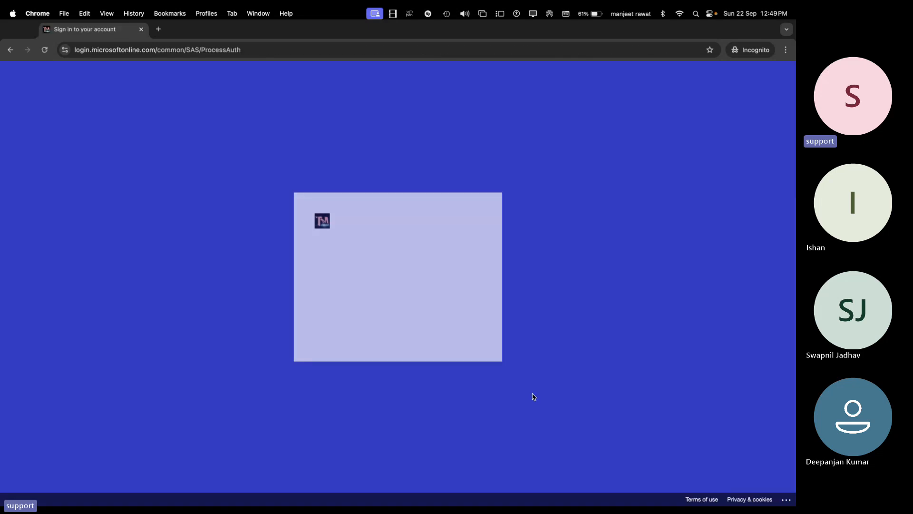
left_click(388, 339)
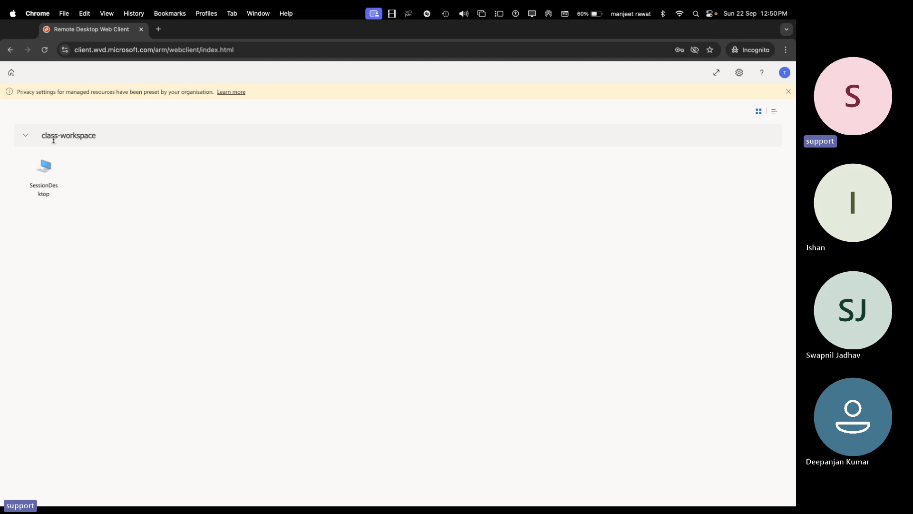
Launch SessionDesktop with clipboard, printer and file transfer allowed, enter the password, then switch to the Mac desktop
left_click(43, 177)
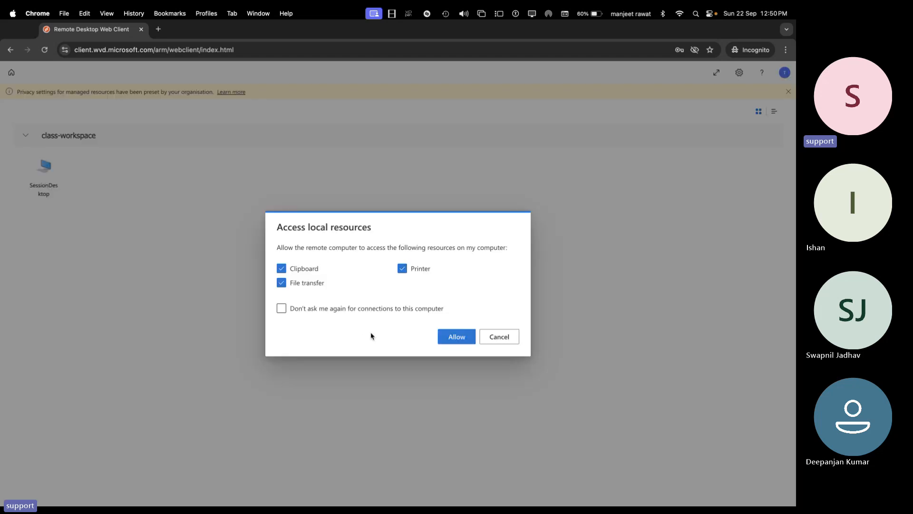
left_click(466, 339)
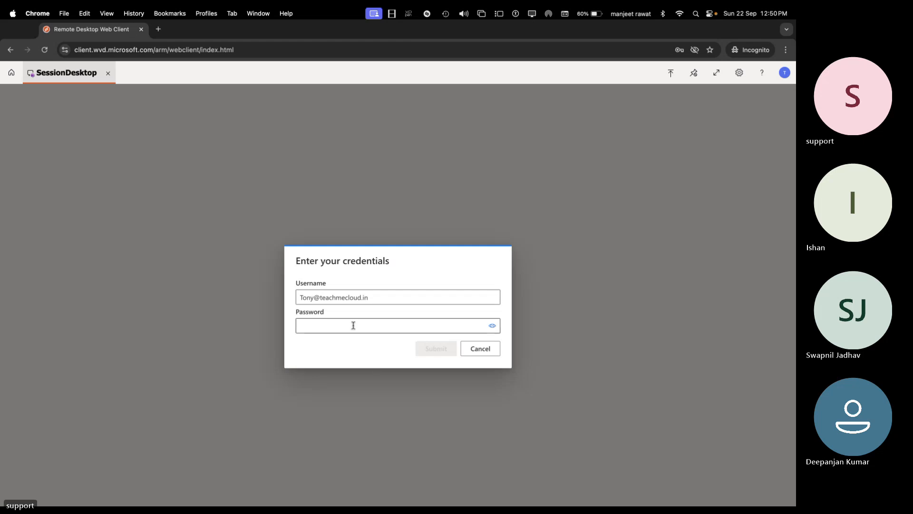
left_click(354, 326)
type("••••")
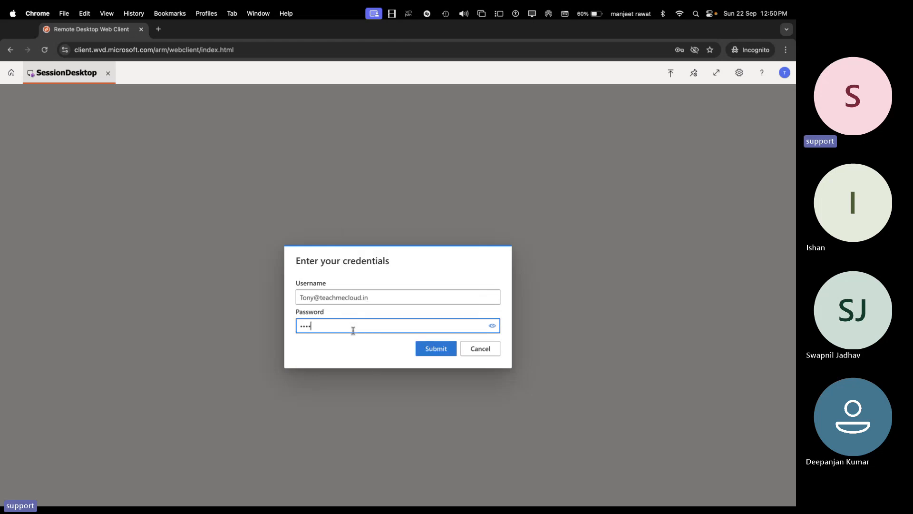
type("•")
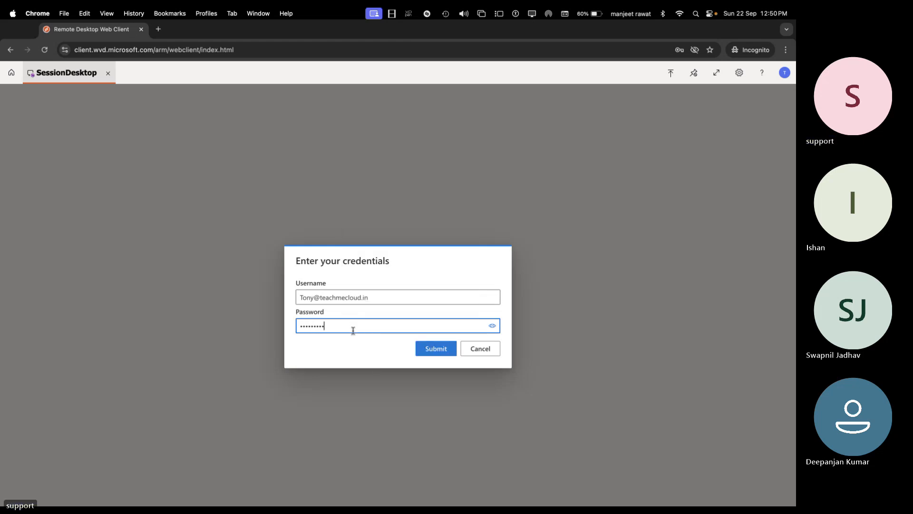
key("Return")
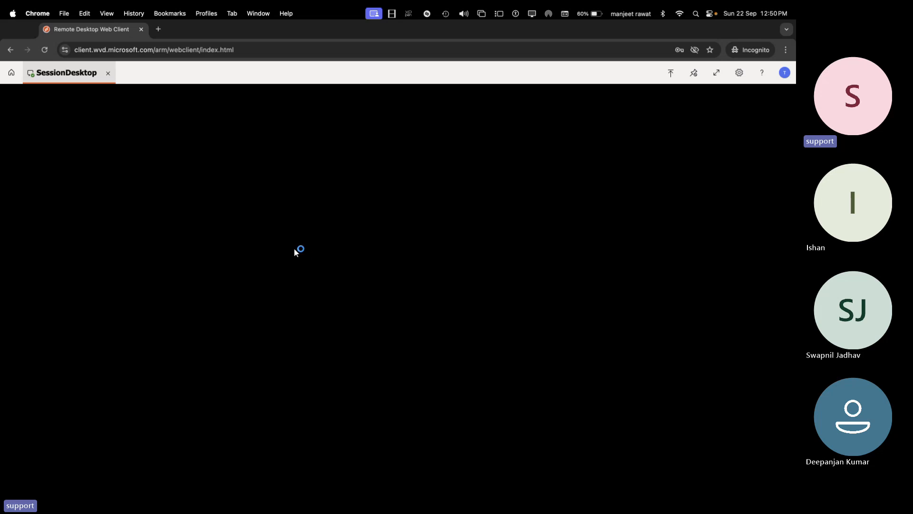
key("ctrl+Left")
key("ctrl+Left")
key("ctrl+Left")
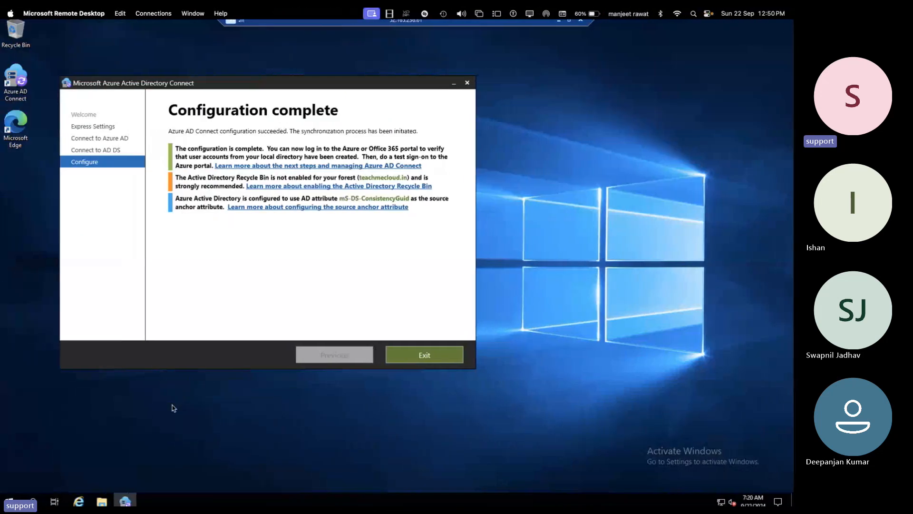
key("ctrl+Left")
key("ctrl+Left")
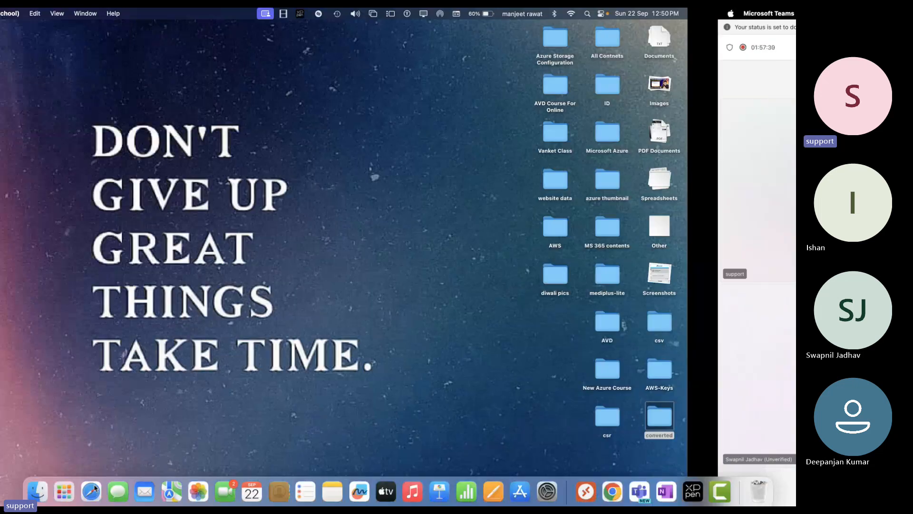
Open a full-screen Safari private browsing window
right_click(91, 489)
left_click(98, 455)
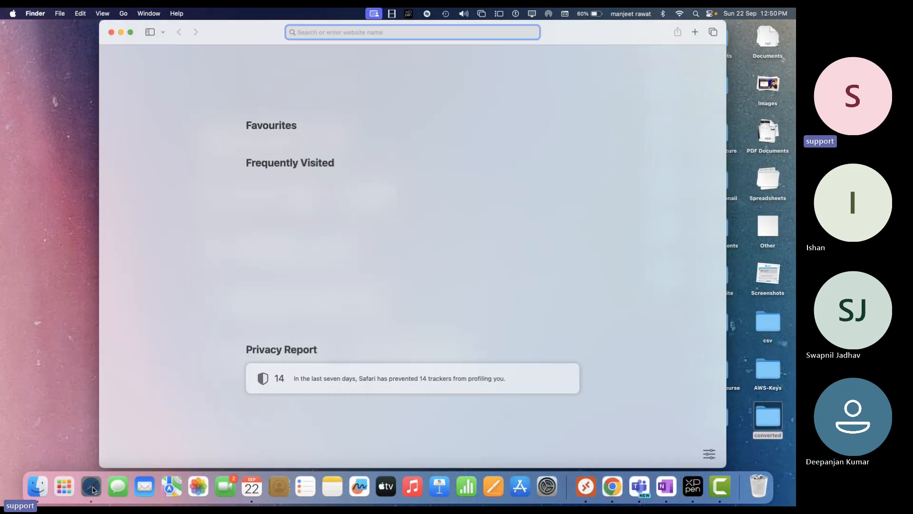
right_click(91, 487)
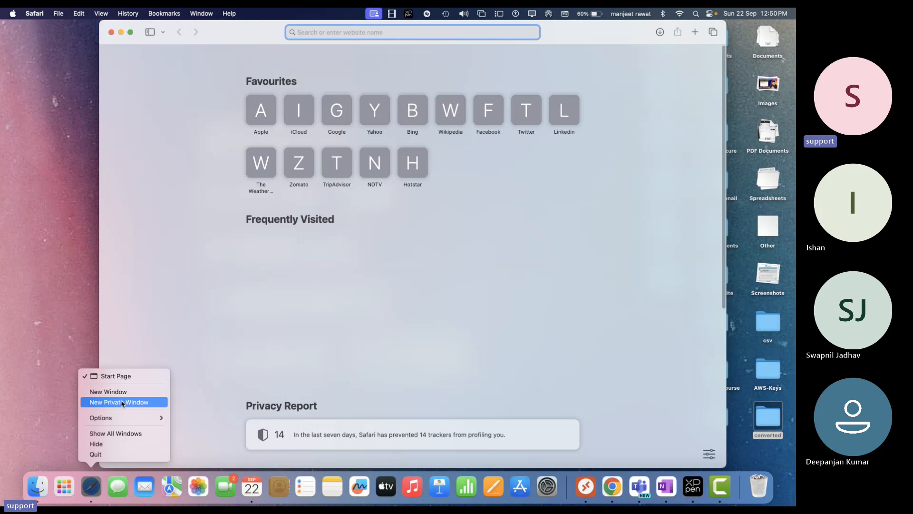
left_click(122, 402)
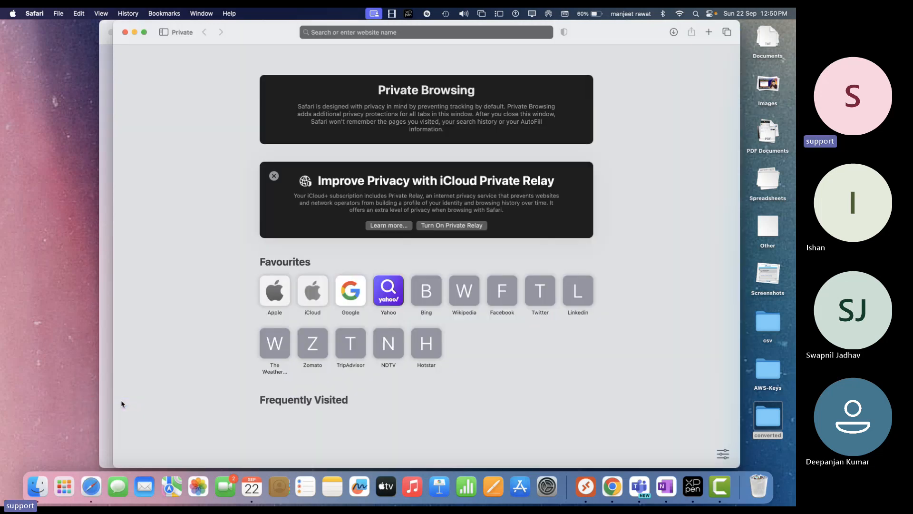
left_click(144, 33)
Copy the web client address from Chrome and load client.wvd.microsoft.com in the private window
type("aka")
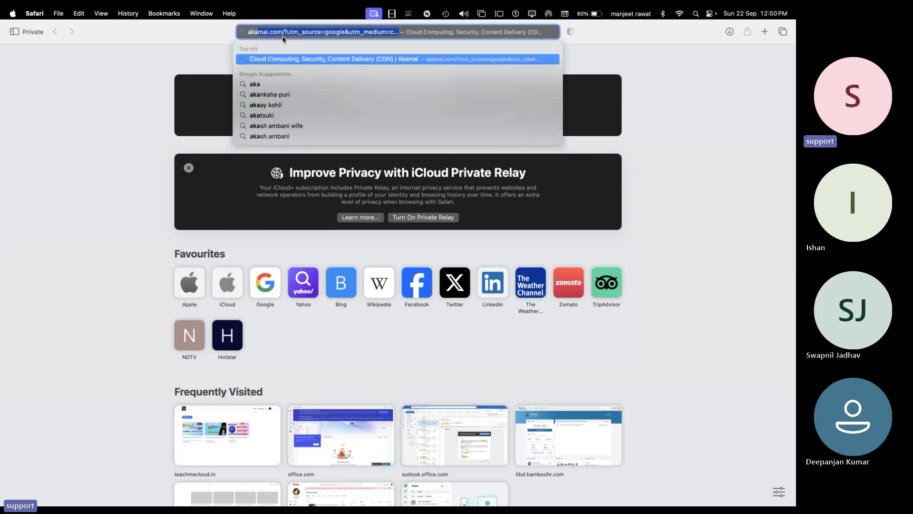
key("BackSpace")
key("BackSpace")
key("BackSpace")
key("BackSpace")
type("aka")
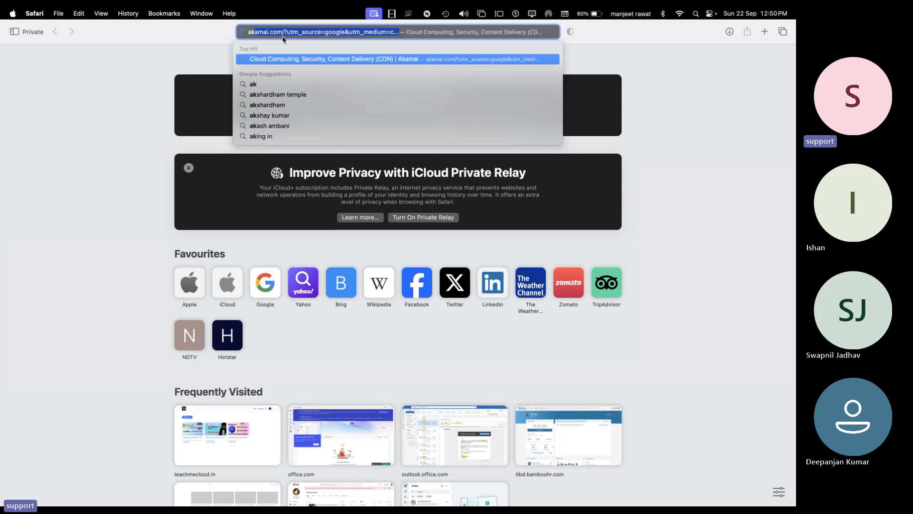
type(".ms")
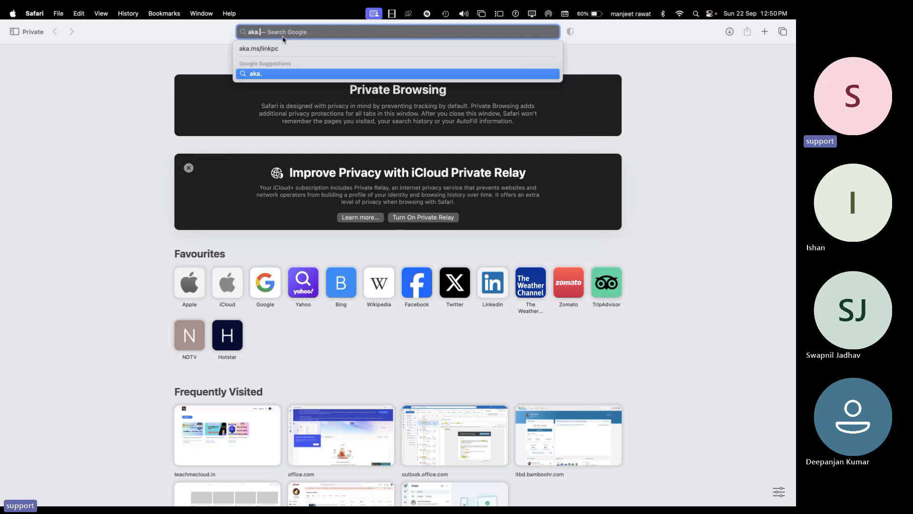
key("ctrl+Right")
key("ctrl+Right")
key("ctrl+Right")
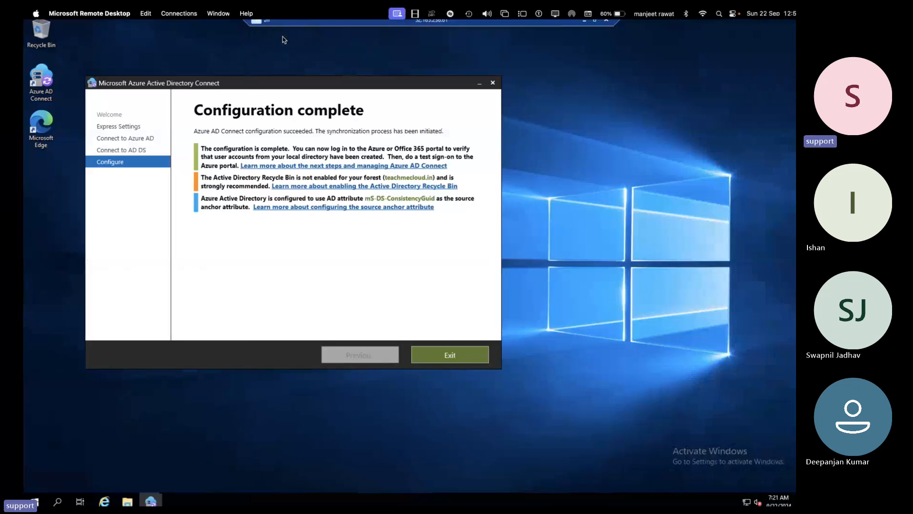
key("ctrl+Right")
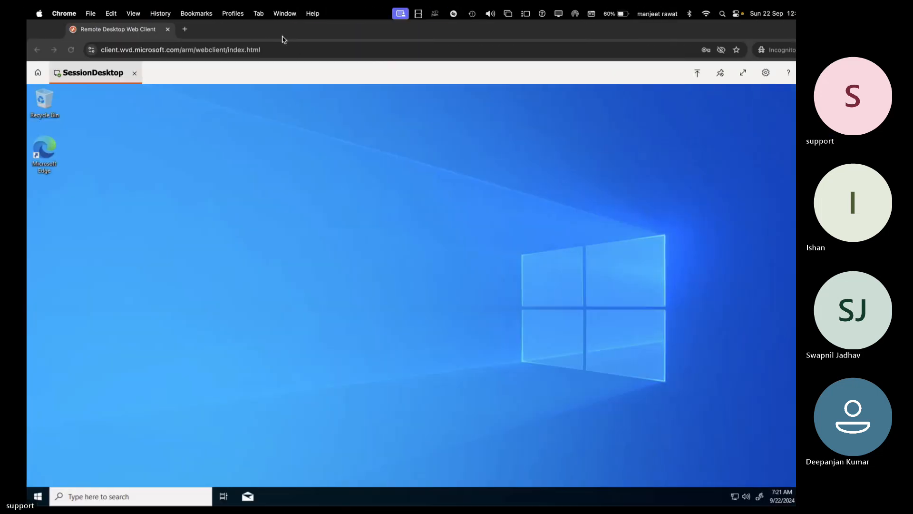
left_click(248, 50)
key("super+c")
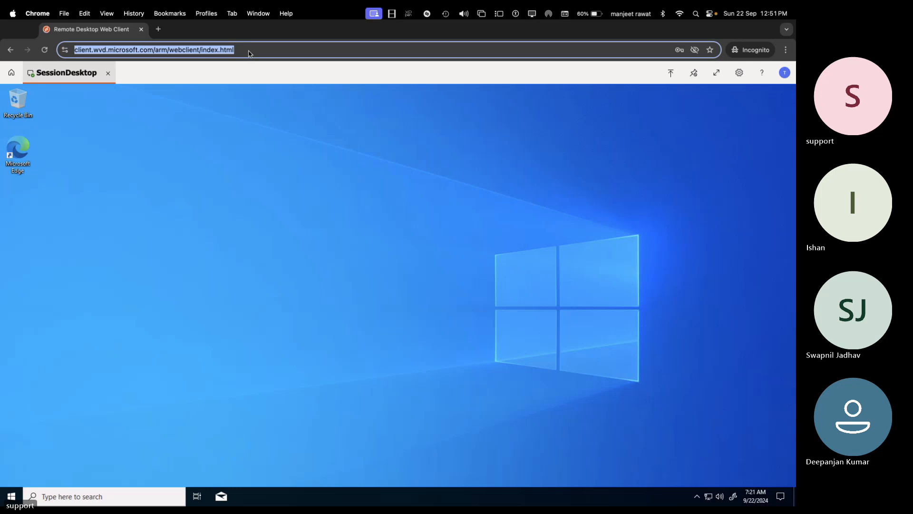
key("ctrl+Left")
key("ctrl+Left")
key("ctrl+Left")
key("ctrl+Left")
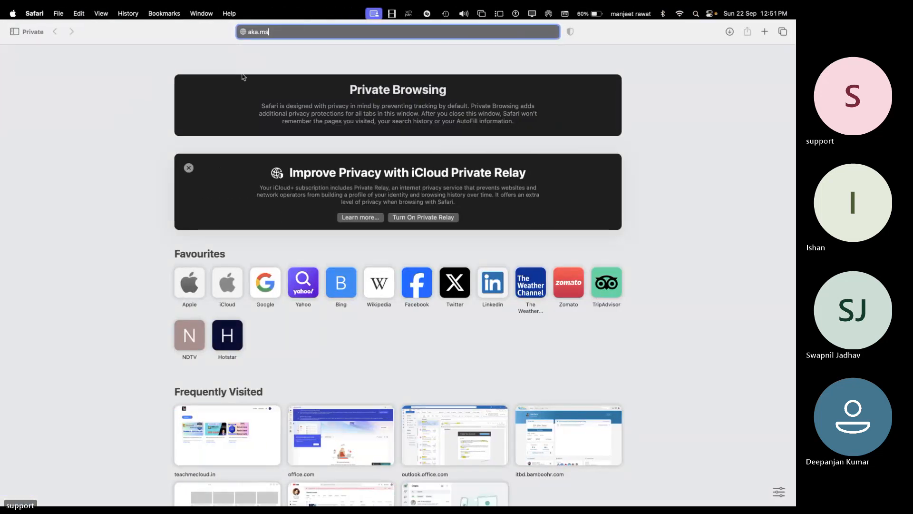
key("BackSpace")
key("BackSpace")
key("BackSpace")
key("BackSpace")
key("BackSpace")
key("BackSpace")
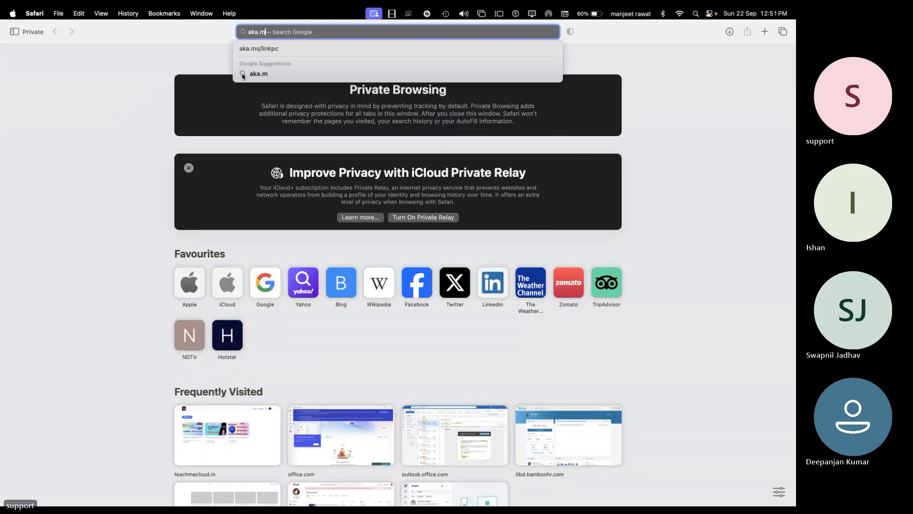
key("super+v")
key("Return")
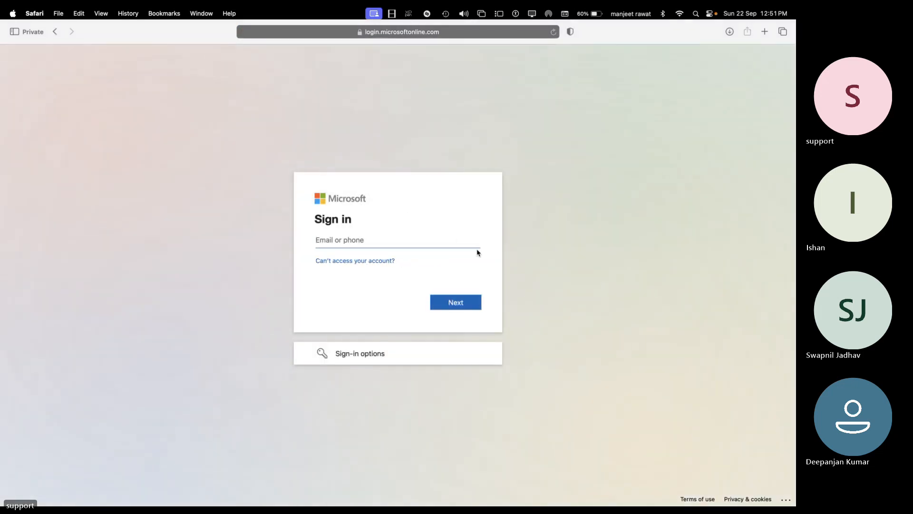
Sign in to Microsoft with the second user's e-mail address and password
left_click(438, 233)
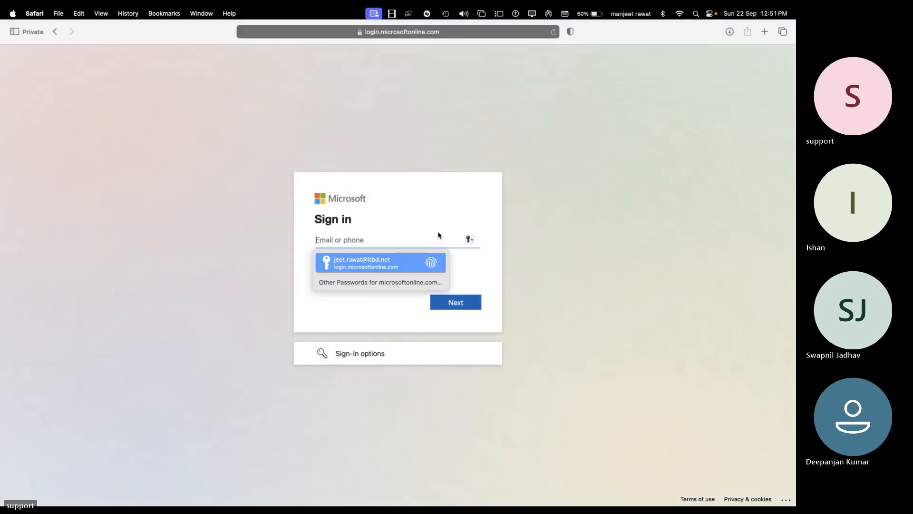
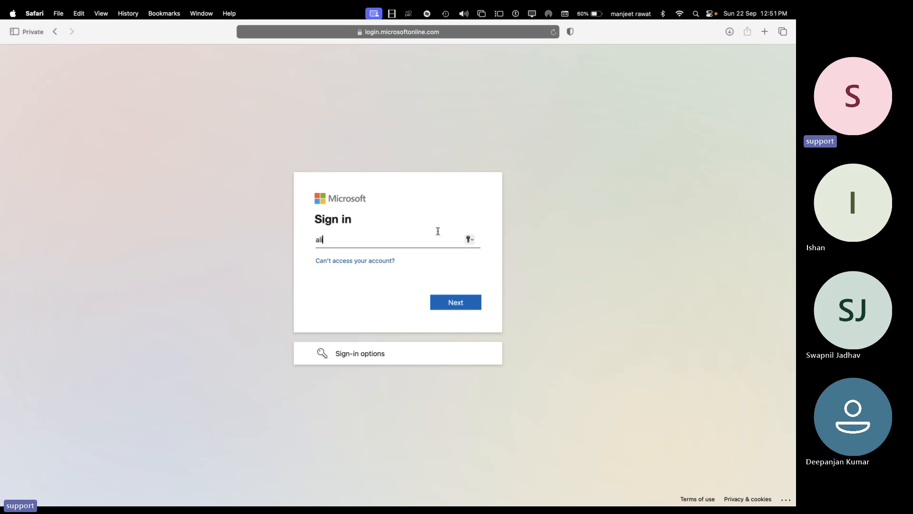
key("Return")
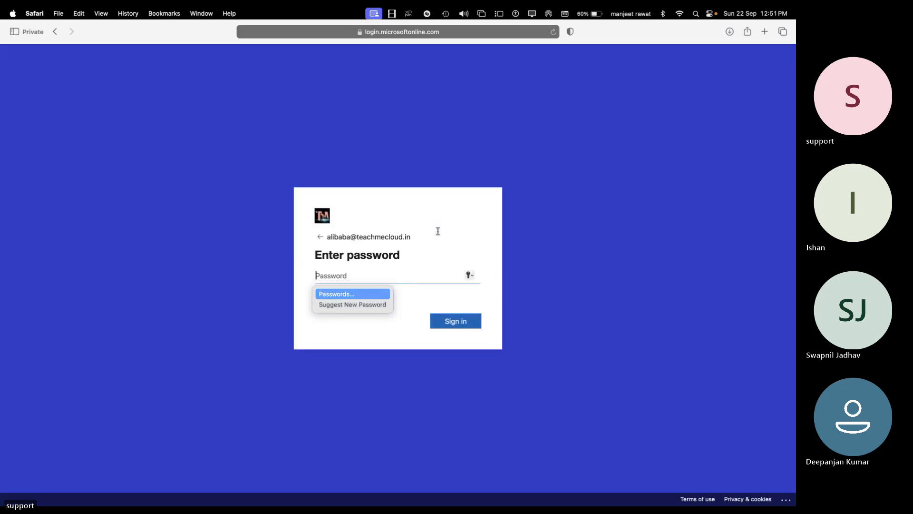
type("••••••••")
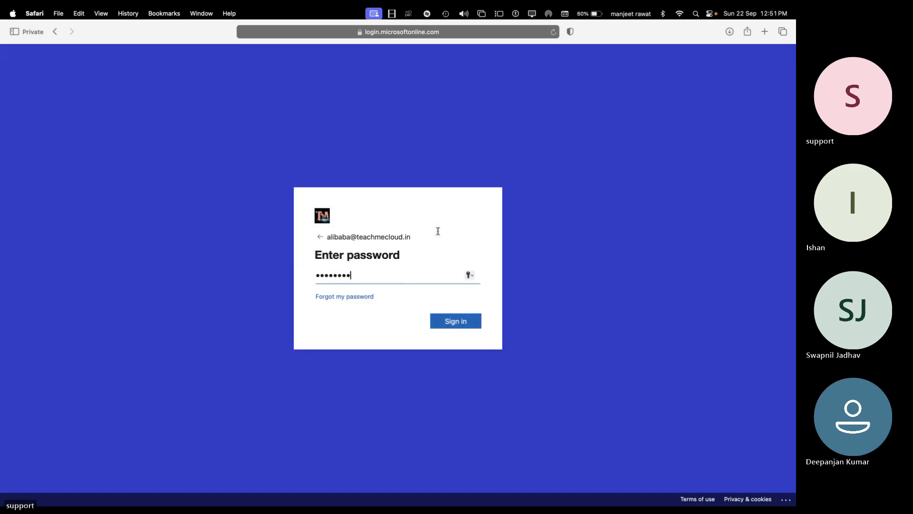
type("•")
key("Return")
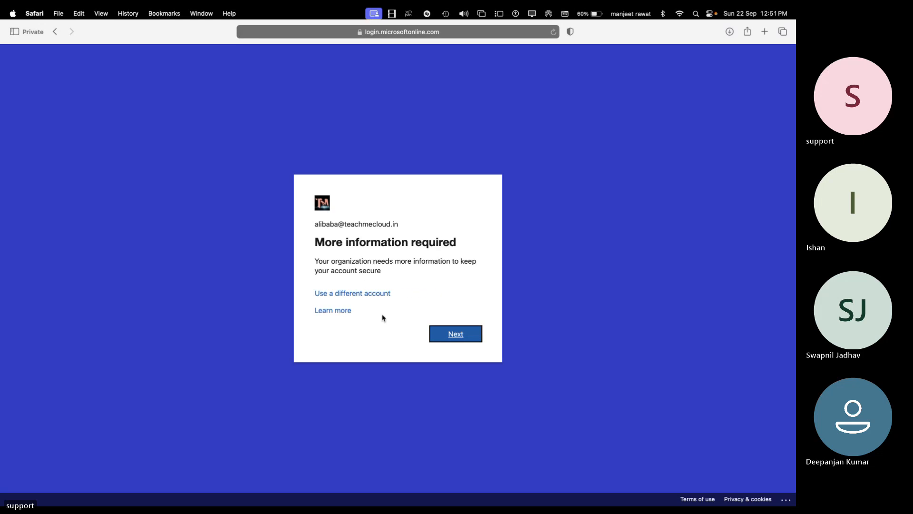
Skip the security-info setup and decline staying signed in to reach the class-workspace feed
left_click(468, 339)
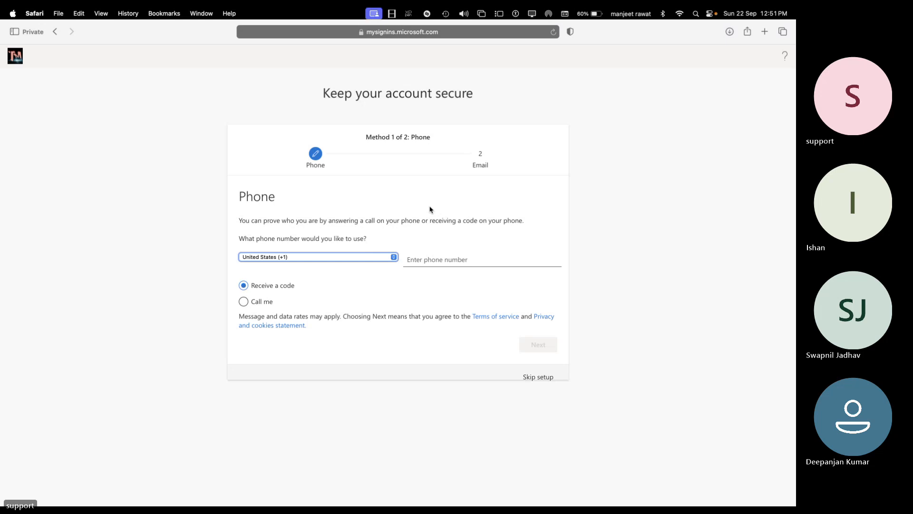
left_click(530, 378)
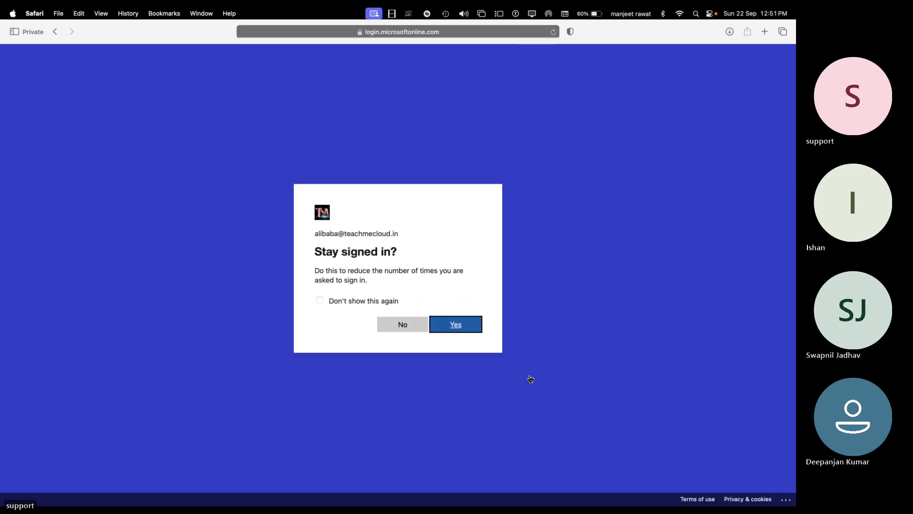
left_click(411, 322)
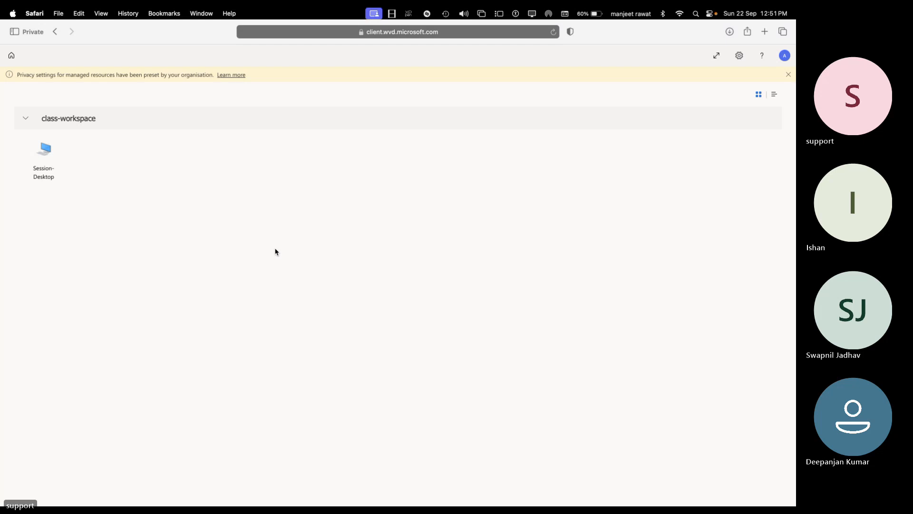
Launch Session-Desktop, allow clipboard, printer and file transfer, and connect with the user's password
left_click(43, 154)
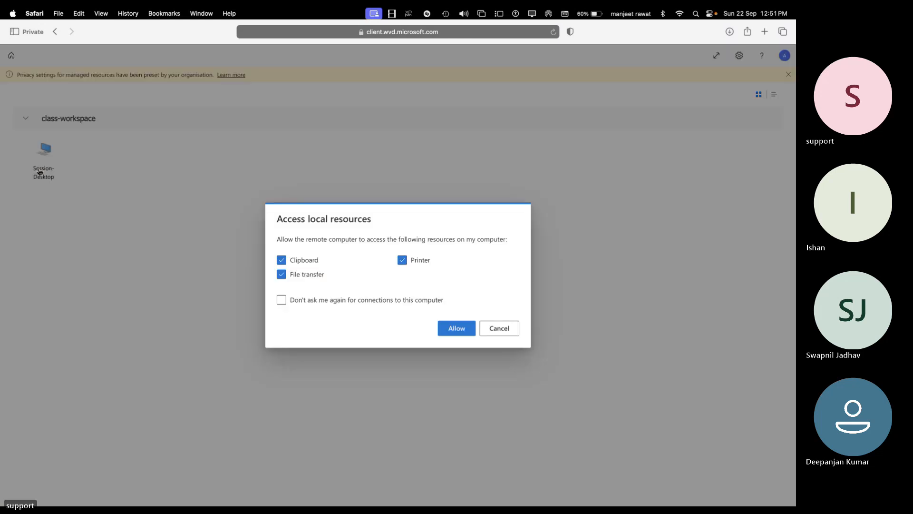
left_click(457, 333)
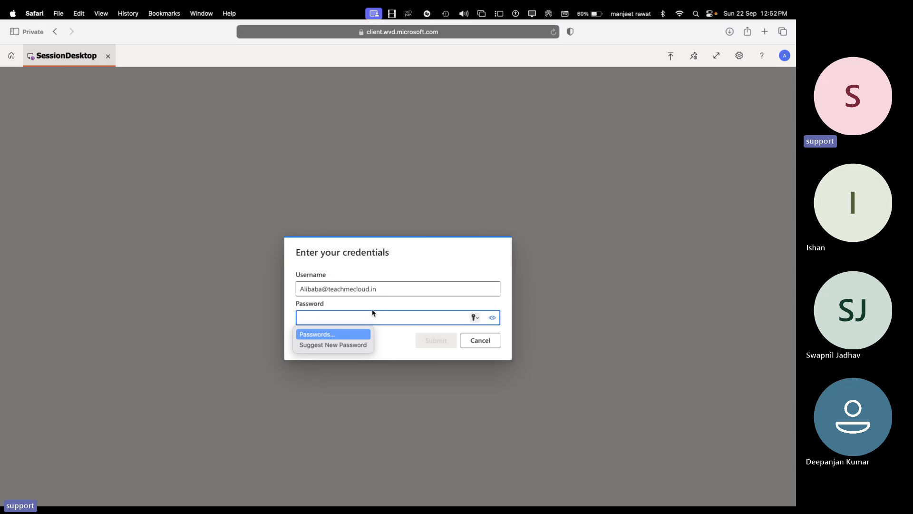
type("••••••••")
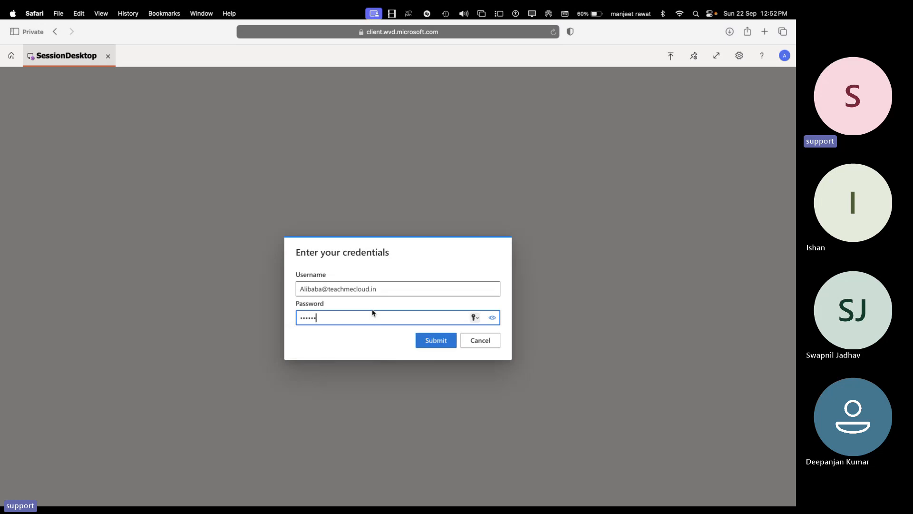
key("Return")
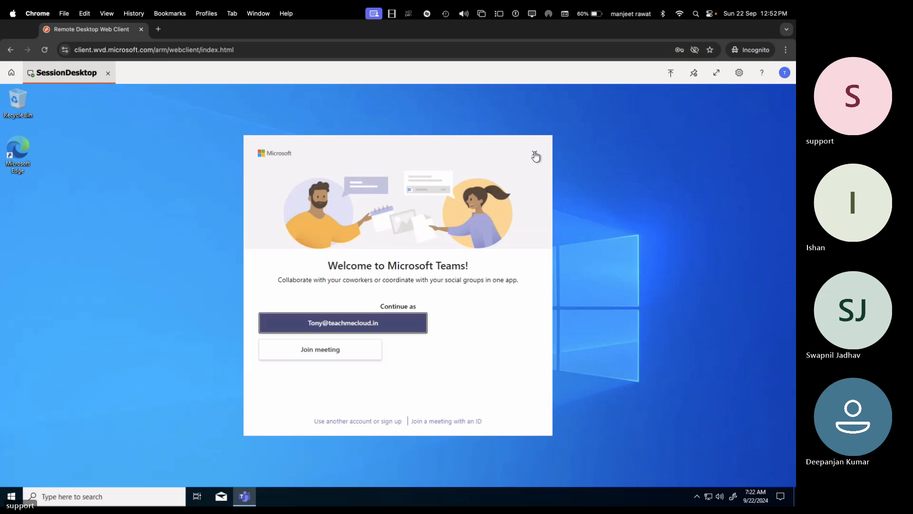
Close the Welcome to Microsoft Teams dialog in Chrome's SessionDesktop session
left_click(534, 153)
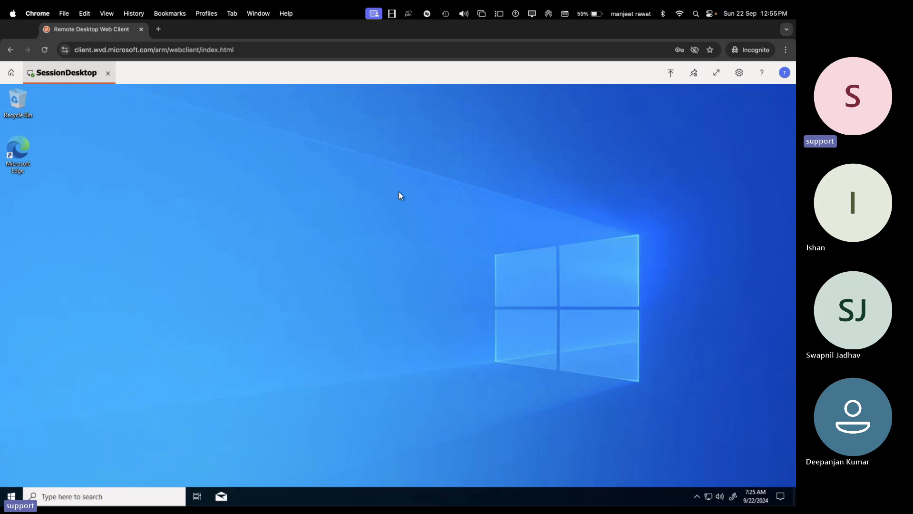
Switch to OneNote and scroll to show the AVD-setup diagram from Domain setup to AVD Host Pool
key("super+Tab")
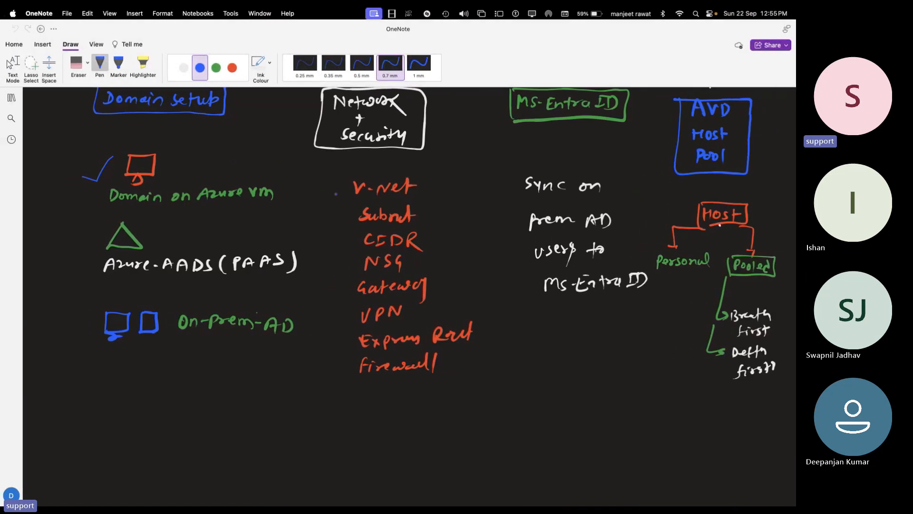
scroll(428, 285, "up", 5)
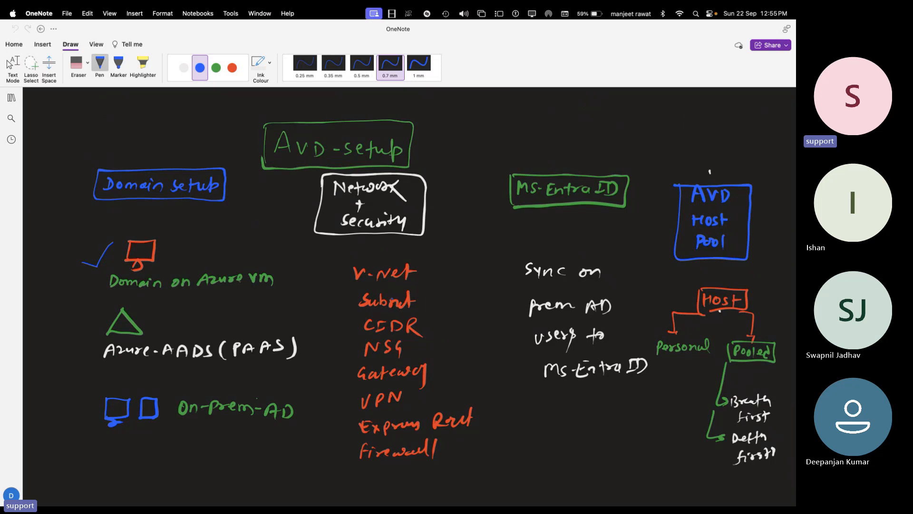
scroll(401, 312, "right", 4)
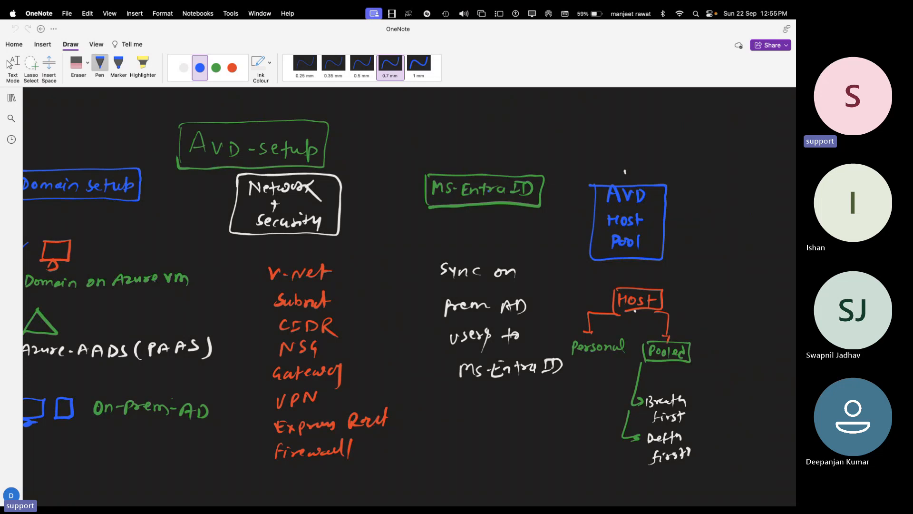
scroll(593, 239, "right", 2)
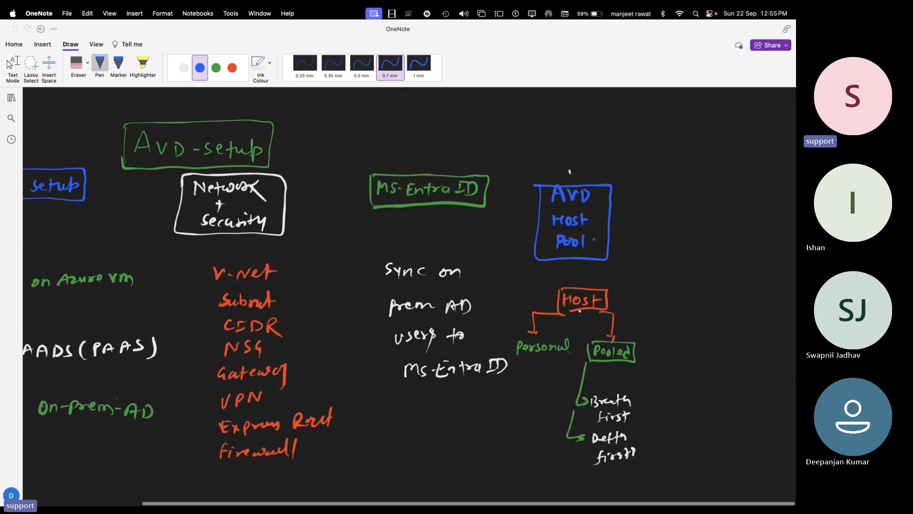
scroll(594, 239, "left", 4)
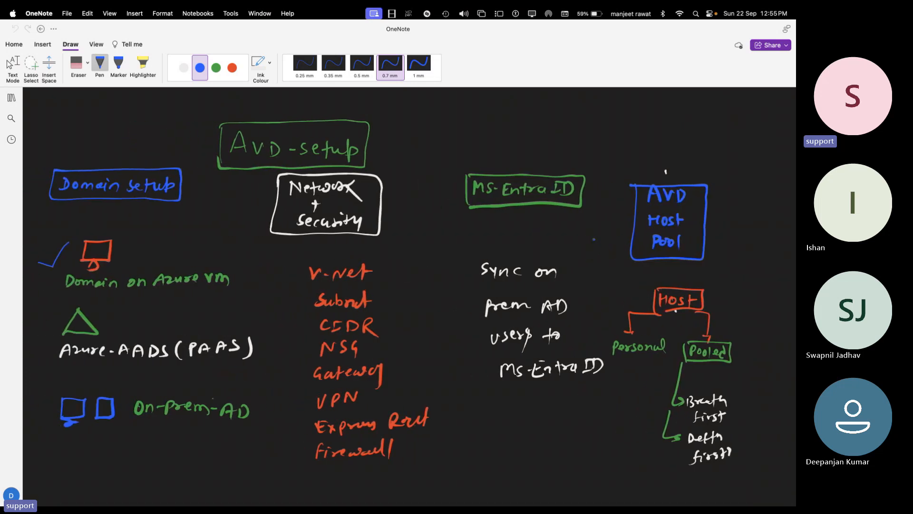